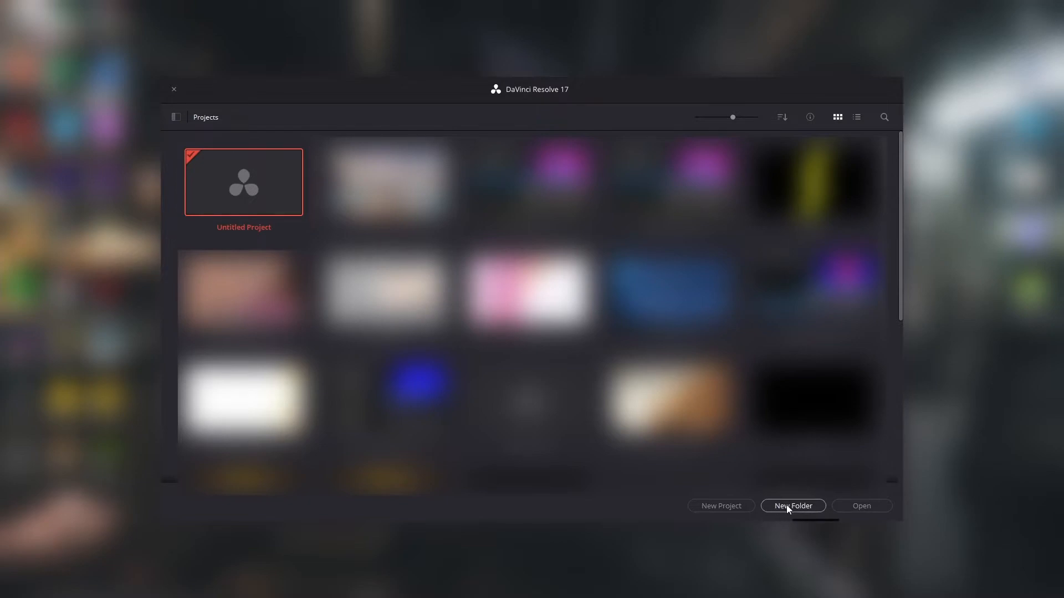
Create a new project named EPS 1
{"action": "left_click", "coordinate": [718, 506]}
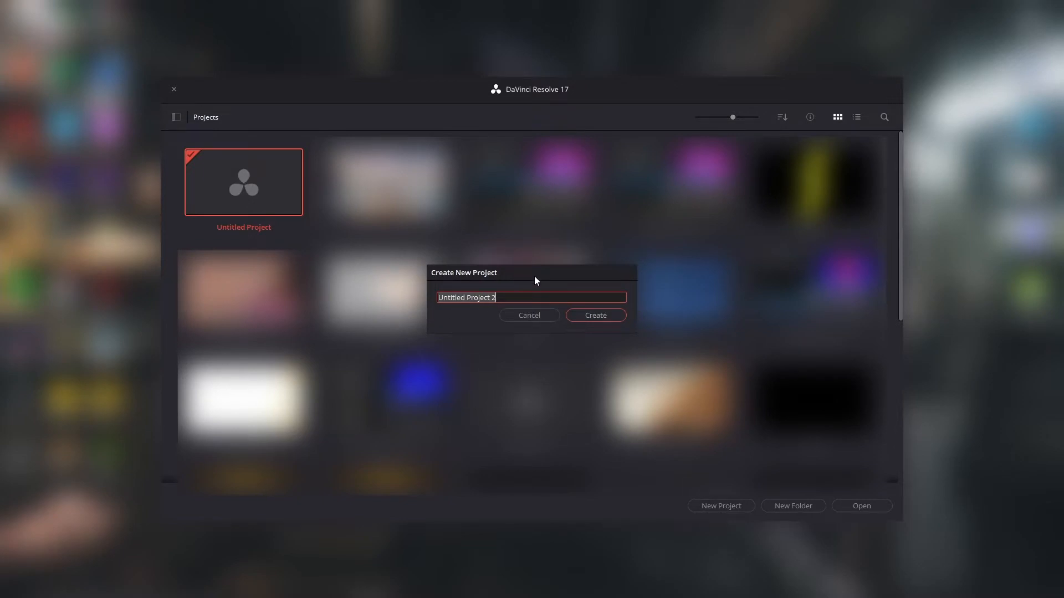
{"action": "key", "text": "BackSpace"}
{"action": "type", "text": "EPS 1"}
{"action": "left_click", "coordinate": [600, 317]}
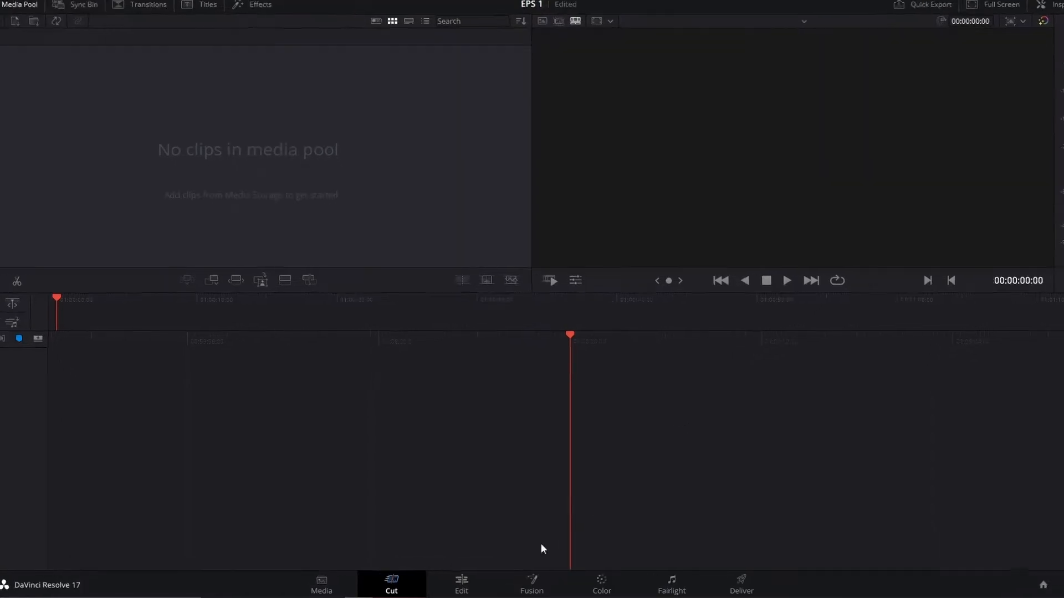
Switch to the Edit page and reset the interface layout to its default, keeping the media pool shown
{"action": "left_click", "coordinate": [468, 585]}
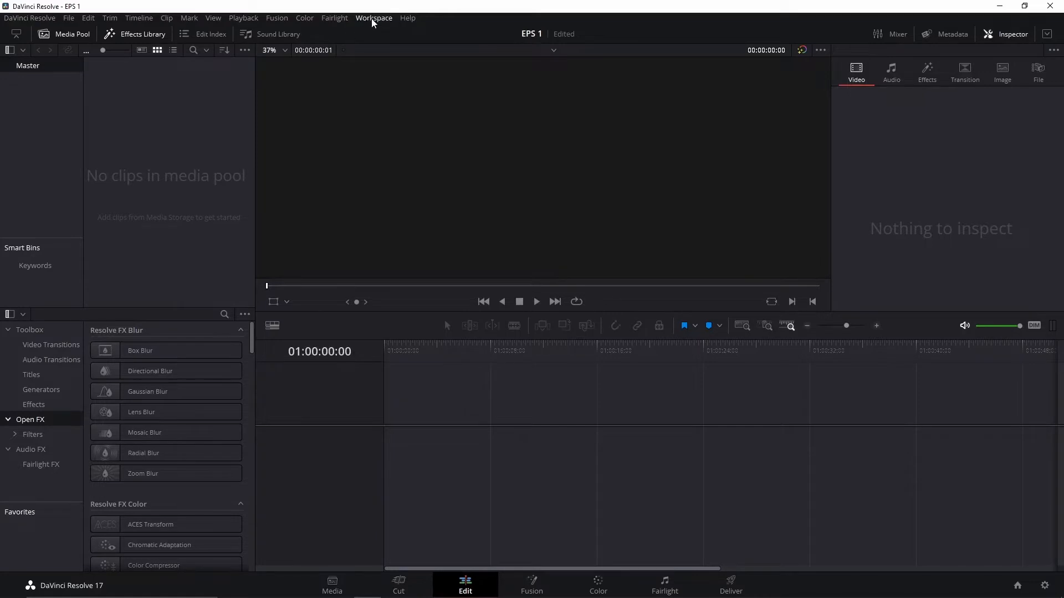
{"action": "left_click", "coordinate": [372, 19]}
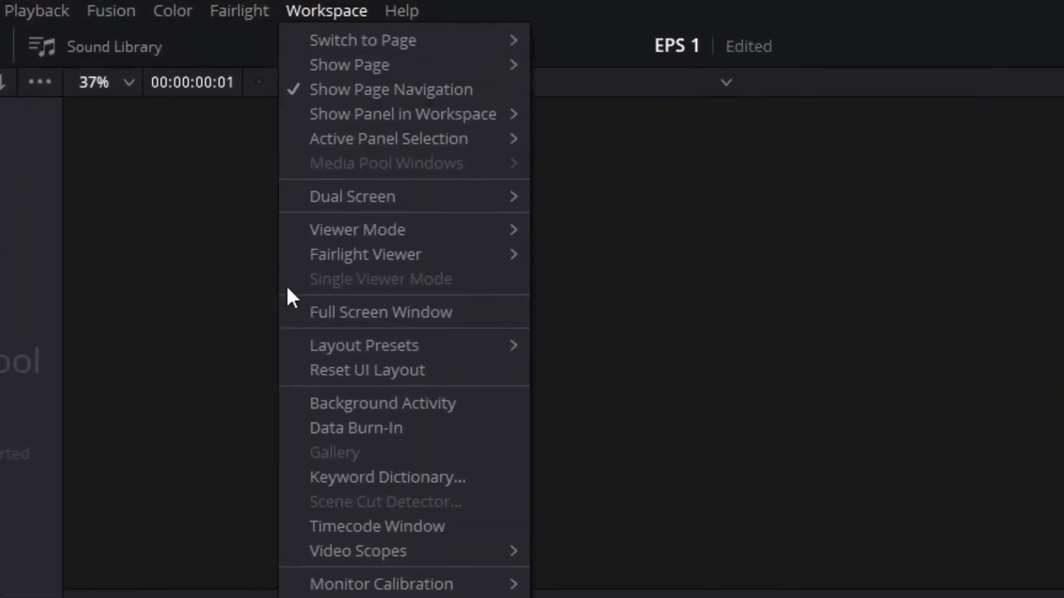
{"action": "left_click", "coordinate": [425, 369]}
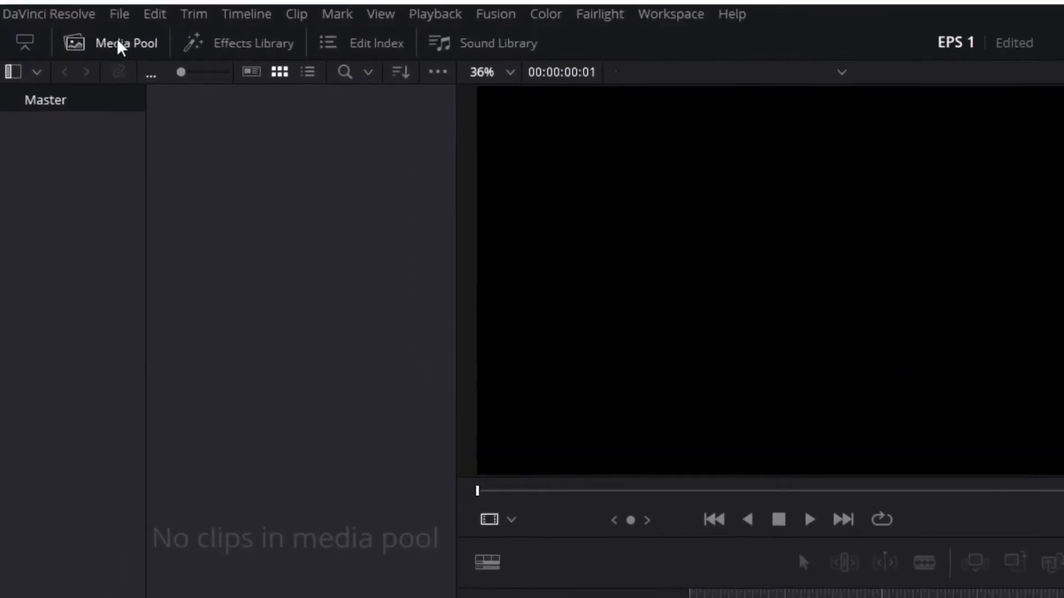
{"action": "left_click", "coordinate": [120, 45]}
{"action": "left_click", "coordinate": [119, 46]}
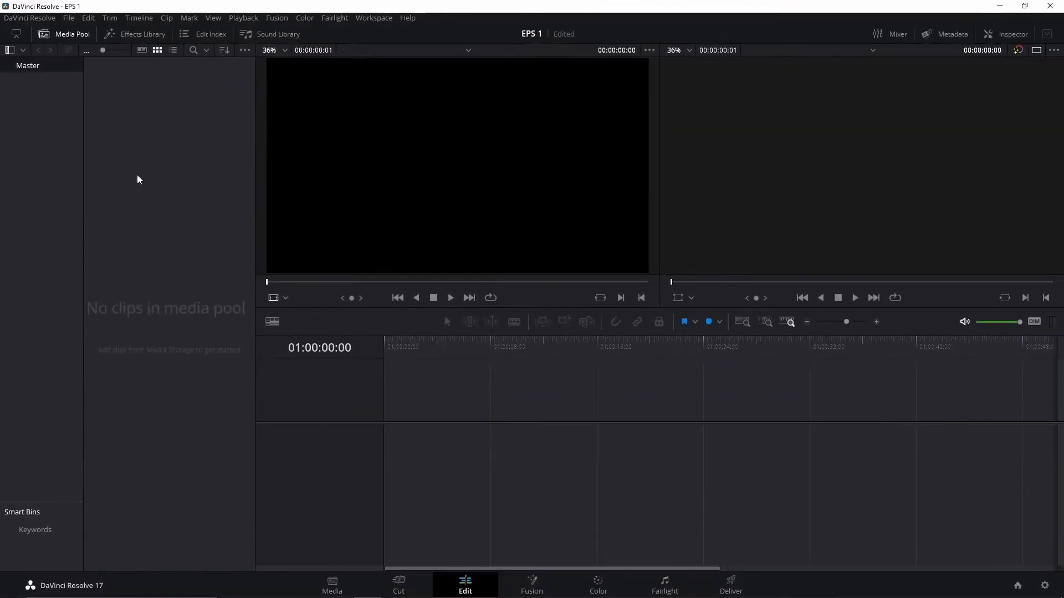
Start a new empty timeline from the media pool with 2 video tracks and 2 audio tracks
{"action": "right_click", "coordinate": [137, 176]}
{"action": "mouse_move", "coordinate": [172, 183]}
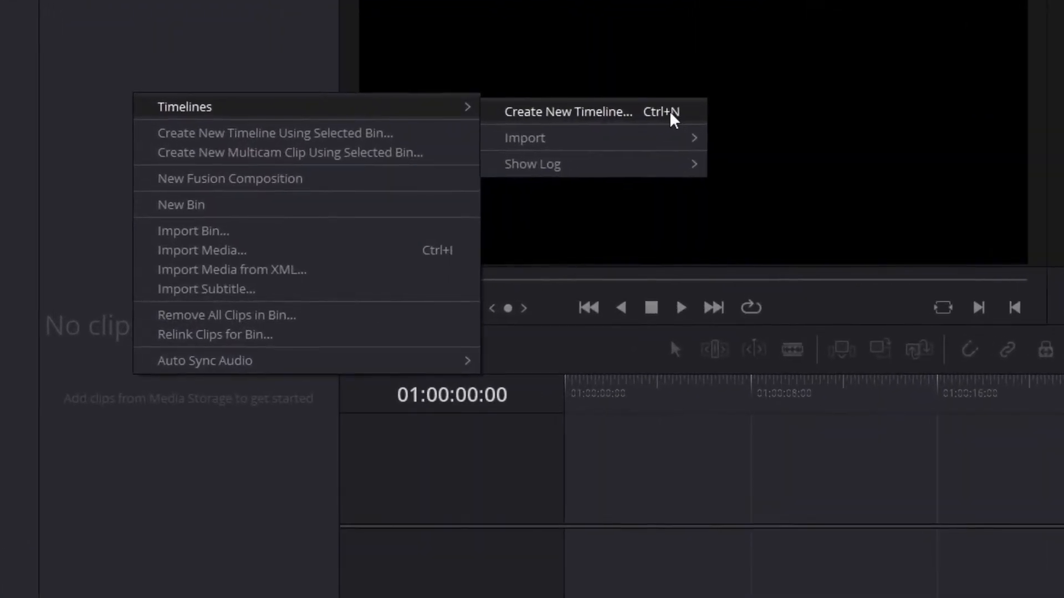
{"action": "left_click", "coordinate": [563, 111]}
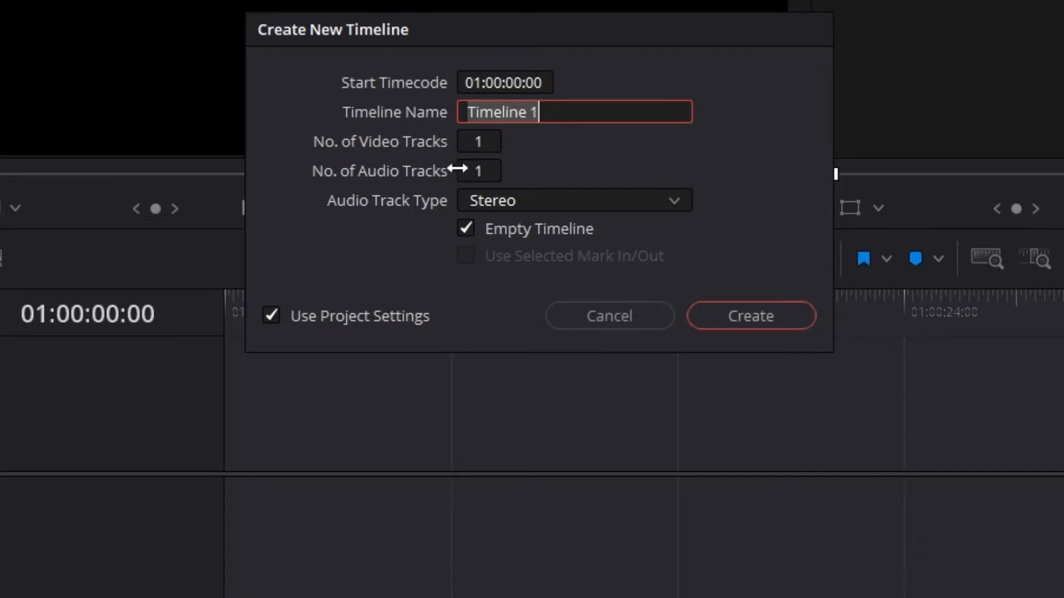
{"action": "left_click", "coordinate": [474, 142]}
{"action": "mouse_move", "coordinate": [474, 142]}
{"action": "left_mouse_down"}
{"action": "mouse_move", "coordinate": [507, 141]}
{"action": "mouse_move", "coordinate": [474, 141]}
{"action": "left_mouse_up"}
{"action": "left_click", "coordinate": [474, 141]}
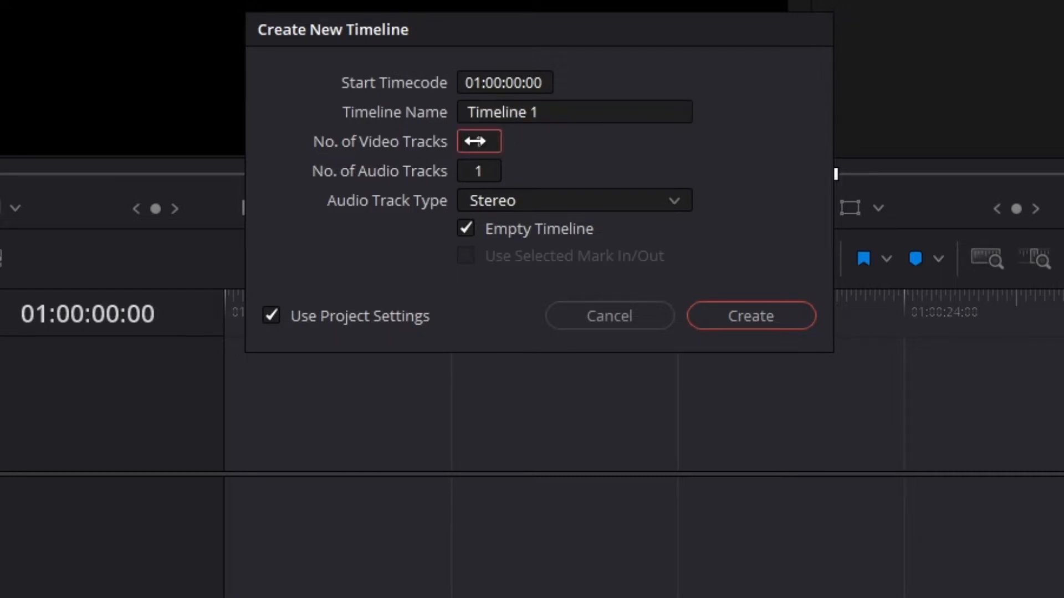
{"action": "type", "text": "2"}
{"action": "left_click", "coordinate": [485, 172]}
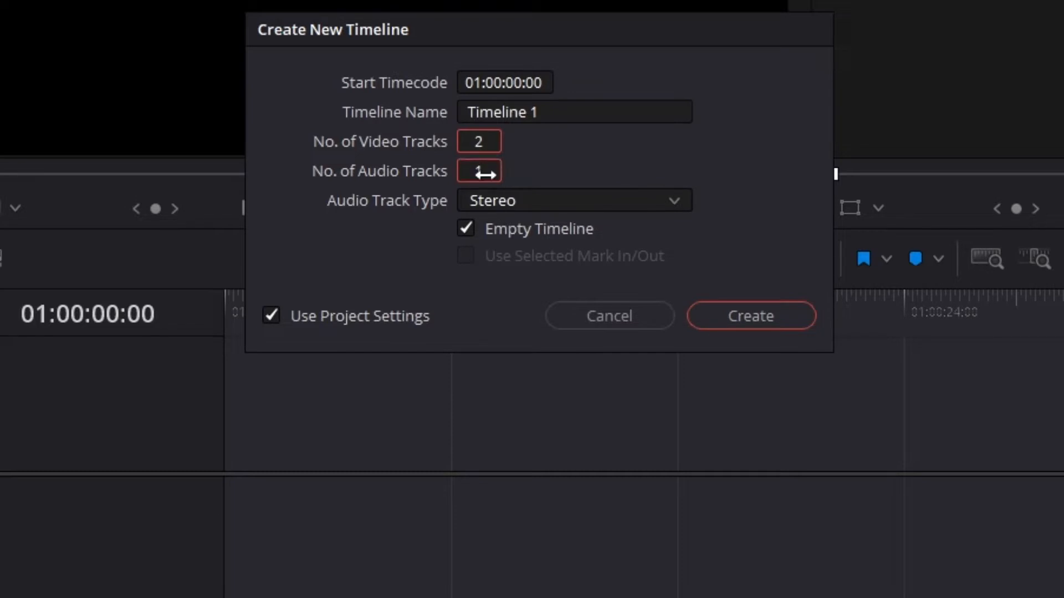
{"action": "type", "text": "2"}
Turn off the use of project settings for the new timeline and set its frame rate to 60 frames per second
{"action": "left_click", "coordinate": [272, 313]}
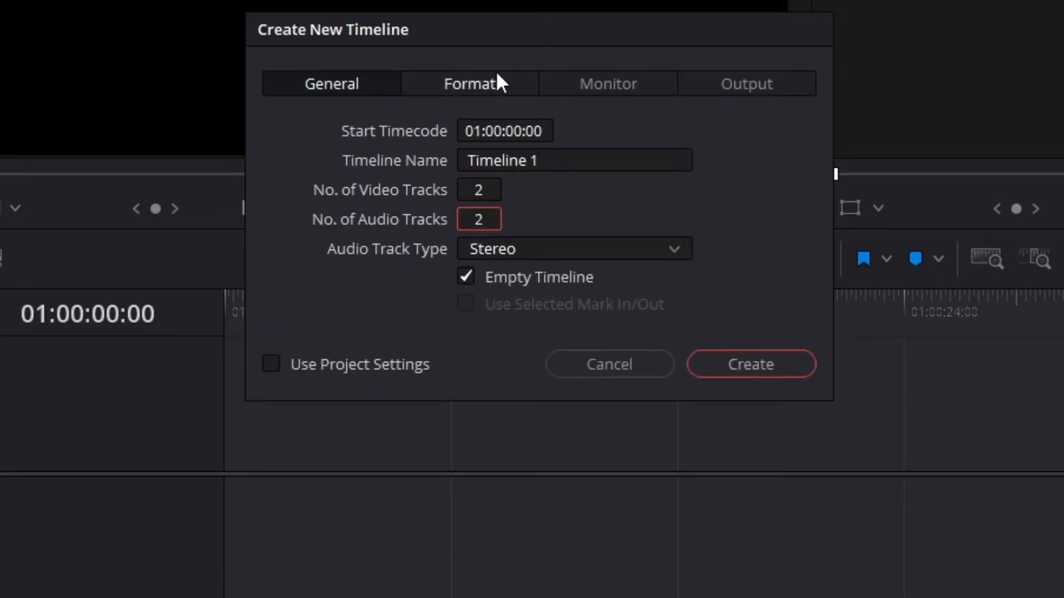
{"action": "left_click", "coordinate": [464, 82]}
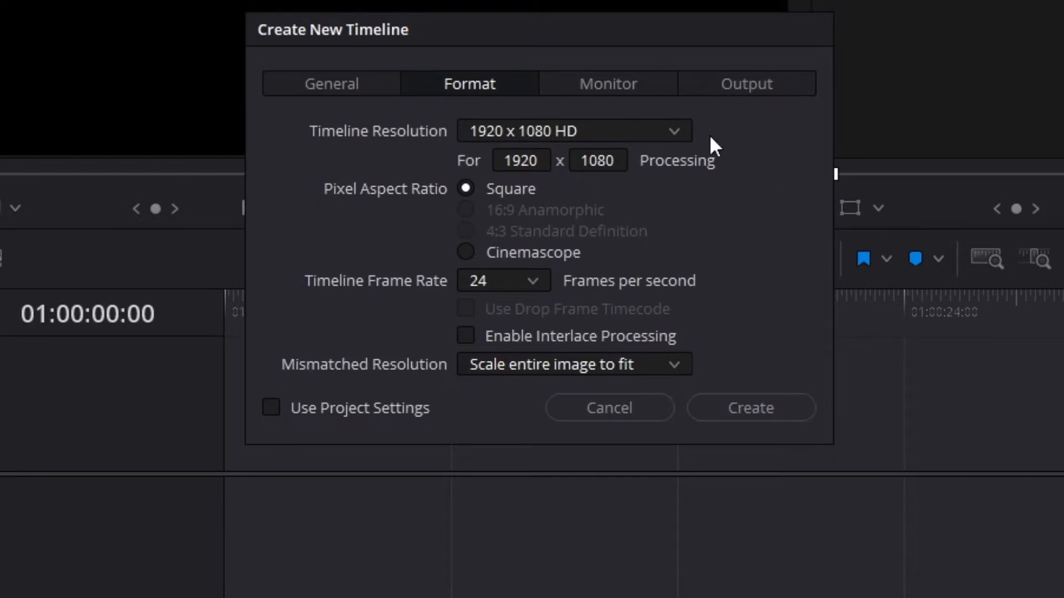
{"action": "left_click", "coordinate": [669, 131]}
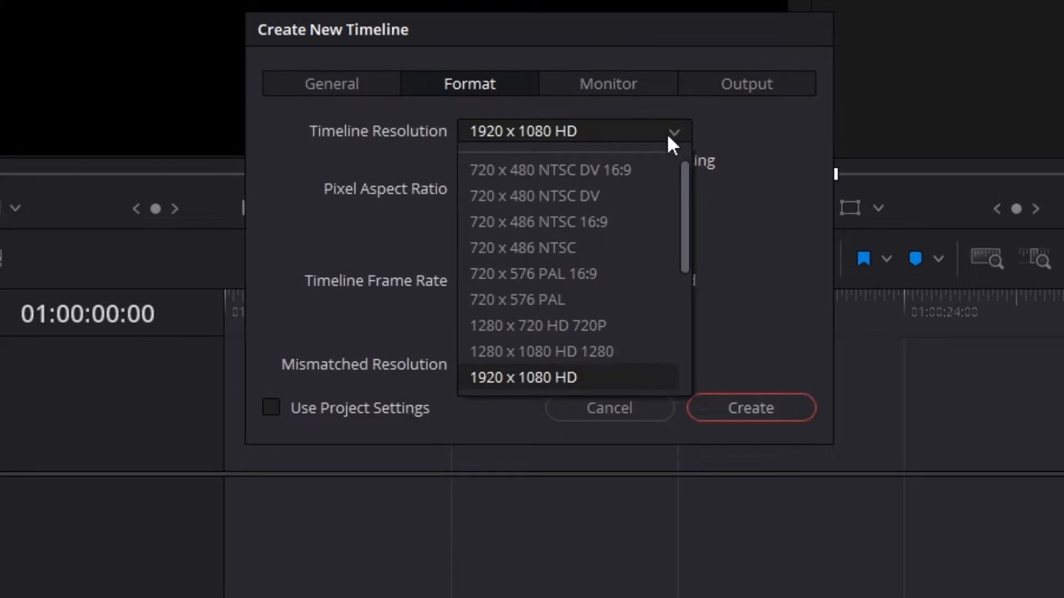
{"action": "scroll", "coordinate": [687, 221], "scroll_direction": "down", "scroll_amount": 5}
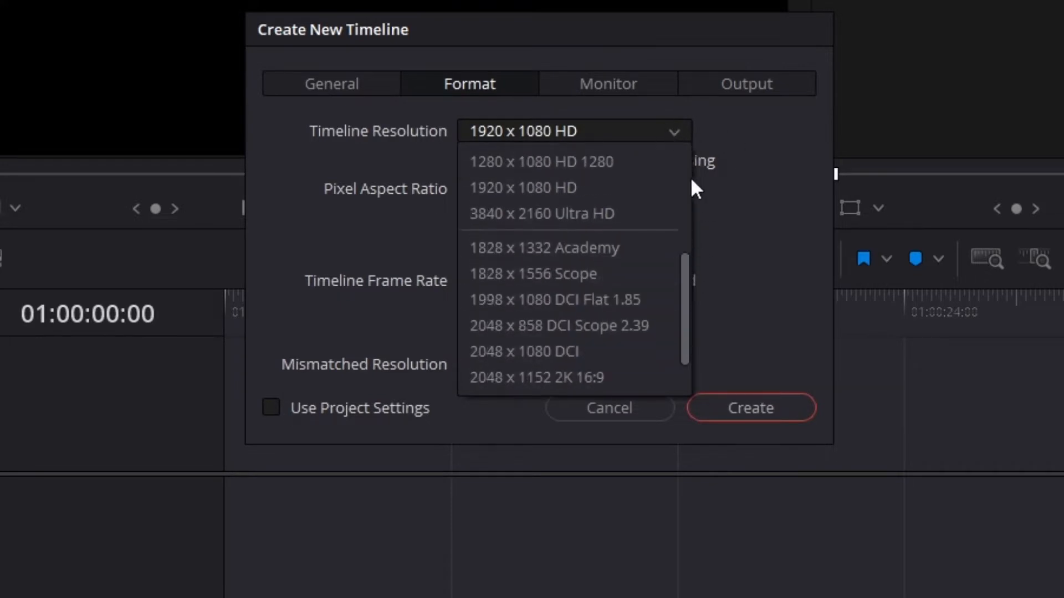
{"action": "left_click", "coordinate": [673, 147]}
{"action": "left_click", "coordinate": [515, 160]}
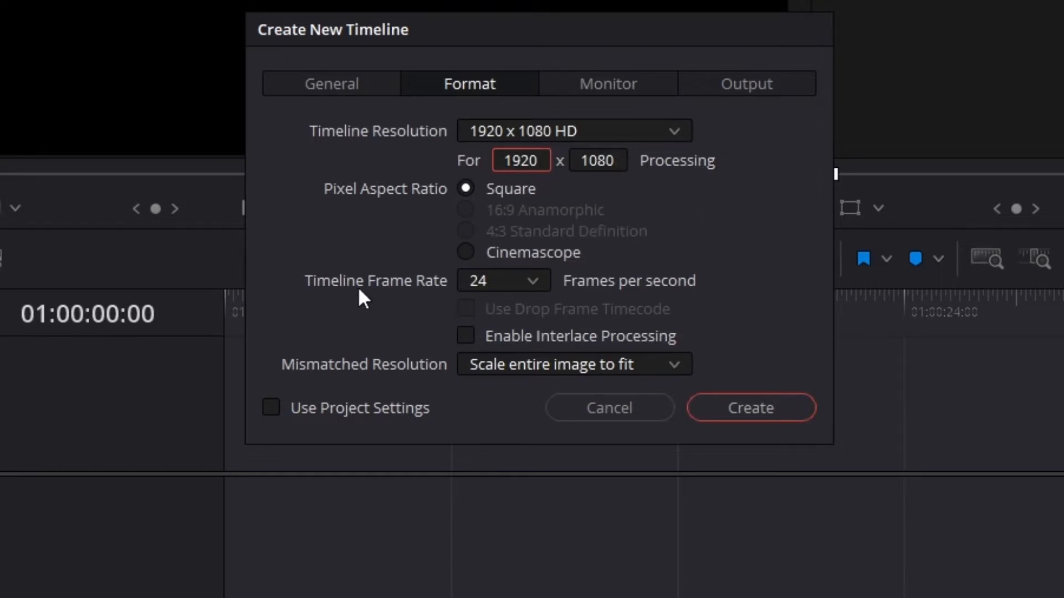
{"action": "left_click", "coordinate": [533, 281]}
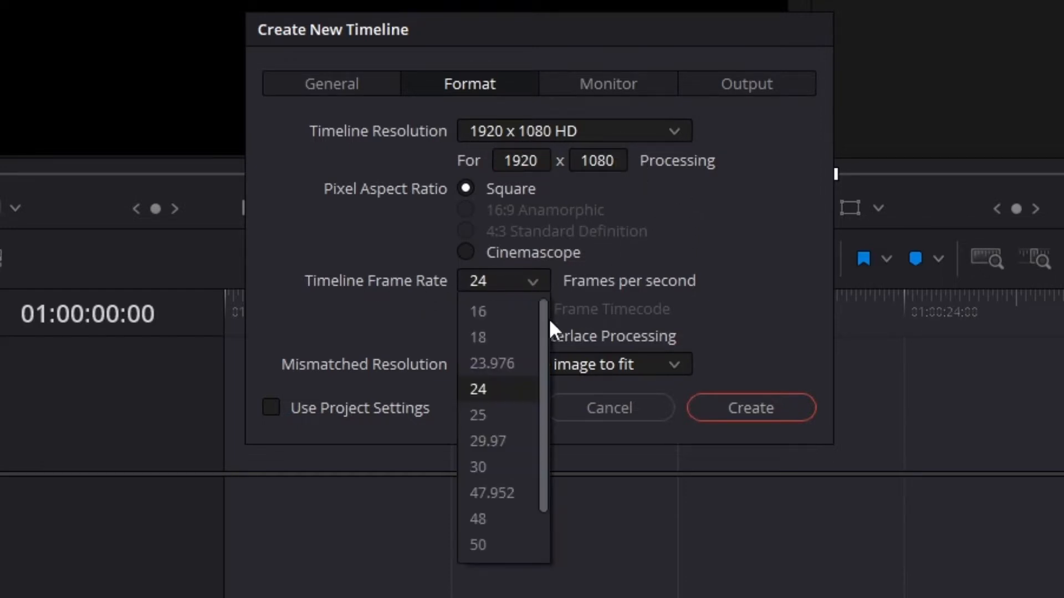
{"action": "left_click_drag", "start_coordinate": [545, 320], "coordinate": [548, 355]}
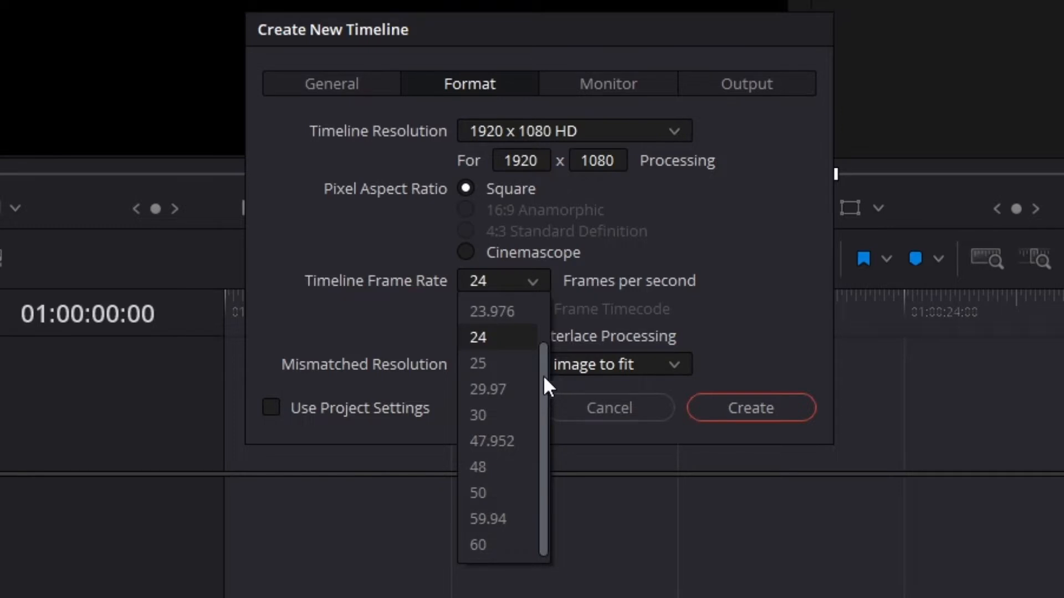
{"action": "left_click", "coordinate": [492, 552]}
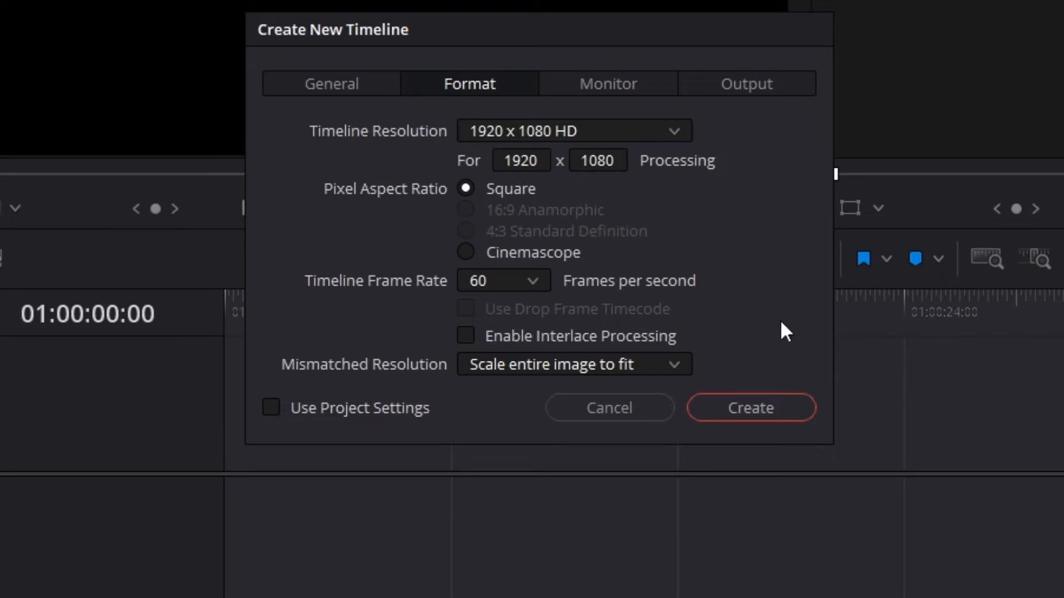
Review the new timeline's monitor and format settings and create the timeline
{"action": "left_click", "coordinate": [614, 85]}
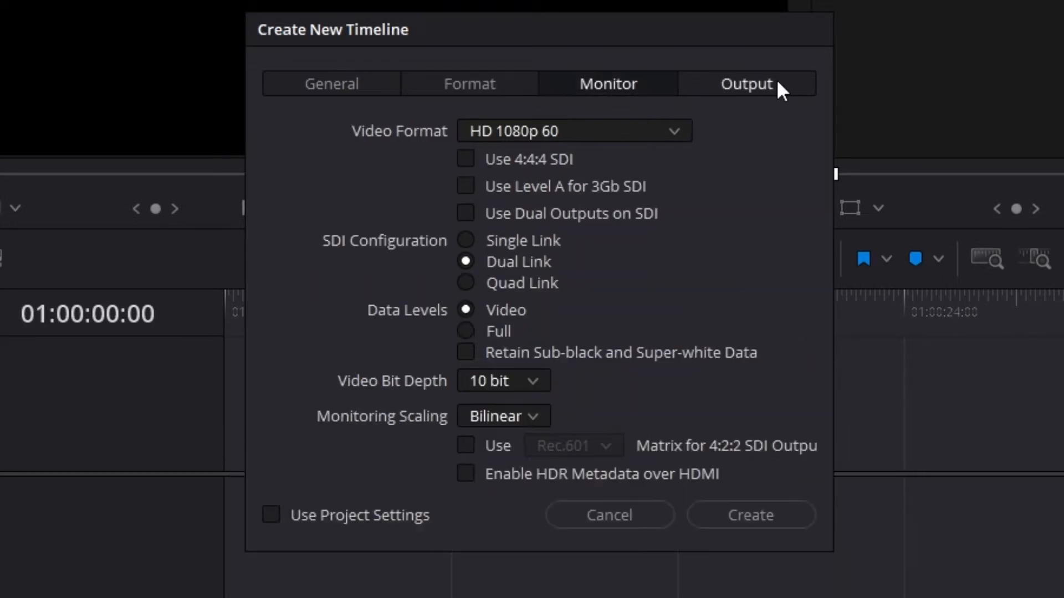
{"action": "left_click", "coordinate": [441, 89]}
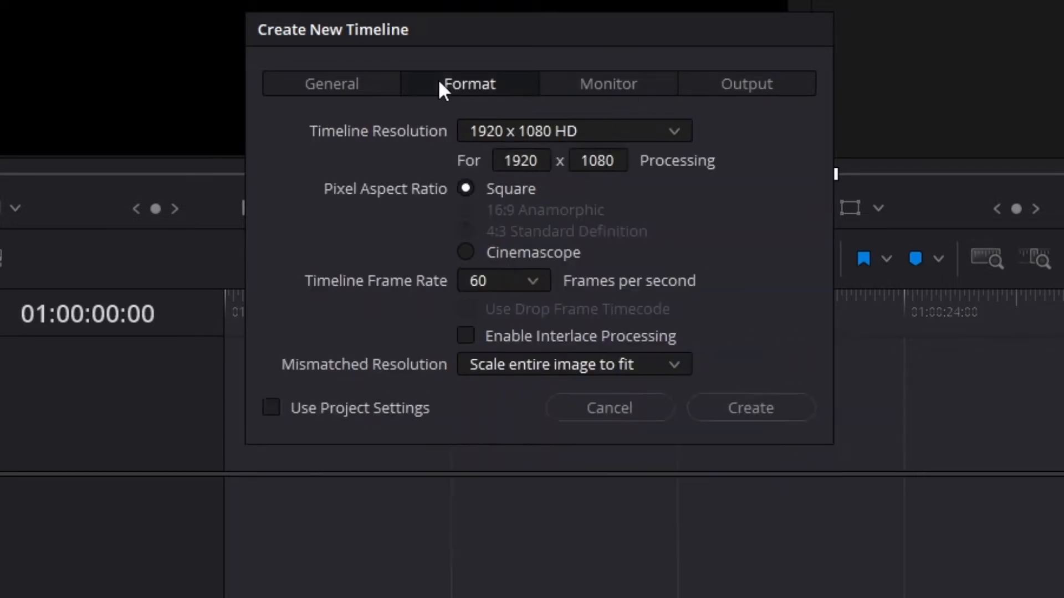
{"action": "left_click", "coordinate": [753, 410]}
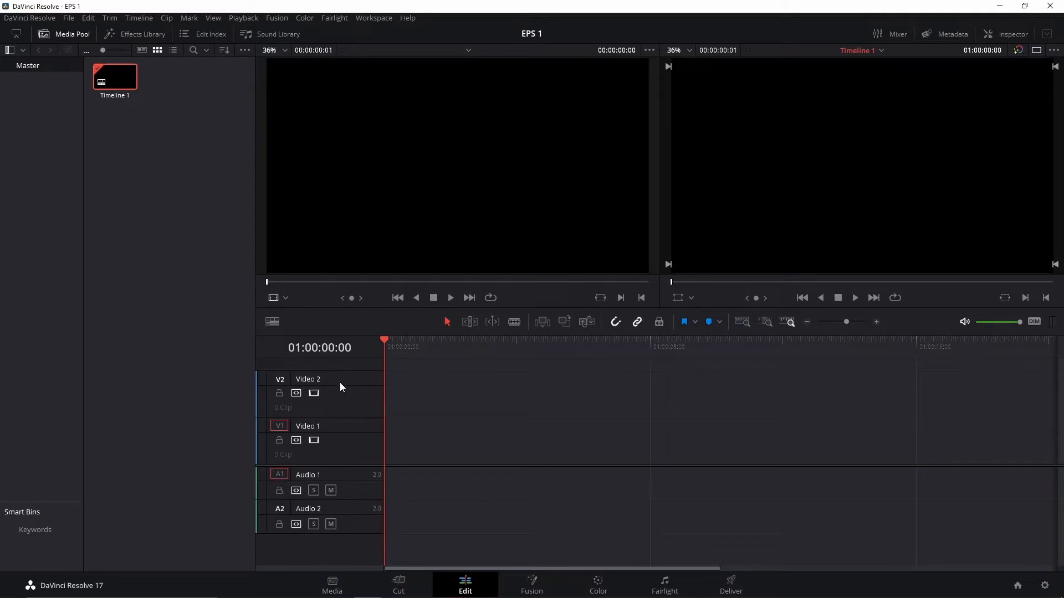
Add a third video track, plus two more video tracks above Video 3 and one stereo audio track below Audio 1
{"action": "right_click", "coordinate": [313, 367]}
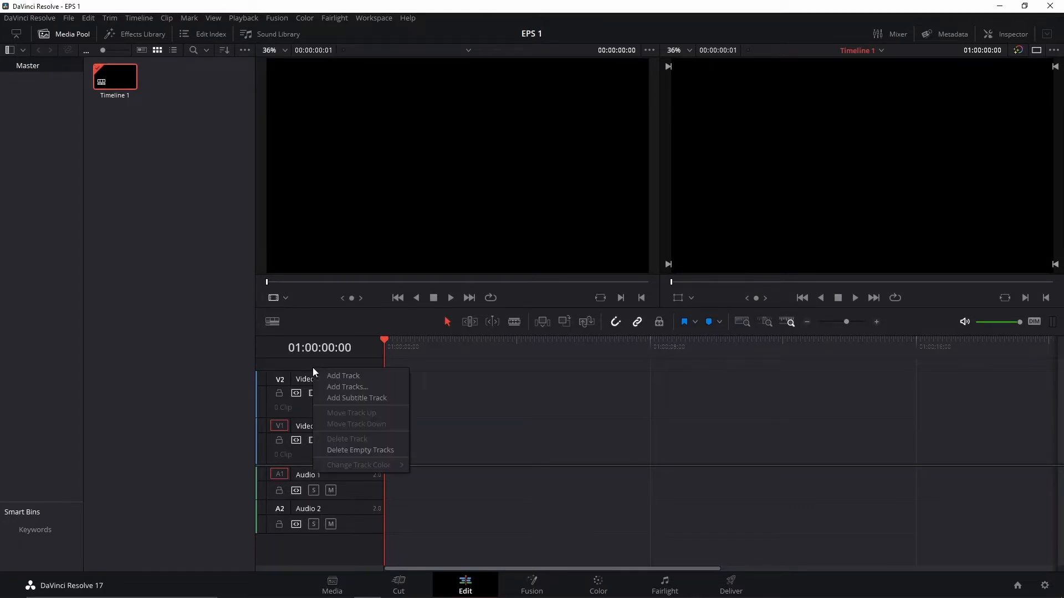
{"action": "left_click", "coordinate": [346, 377]}
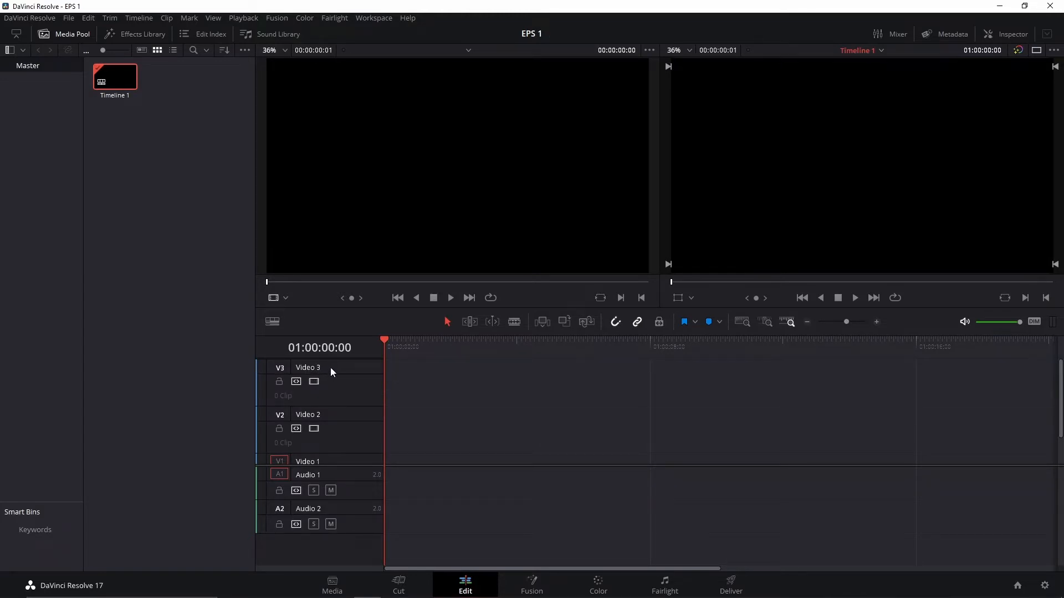
{"action": "right_click", "coordinate": [331, 368]}
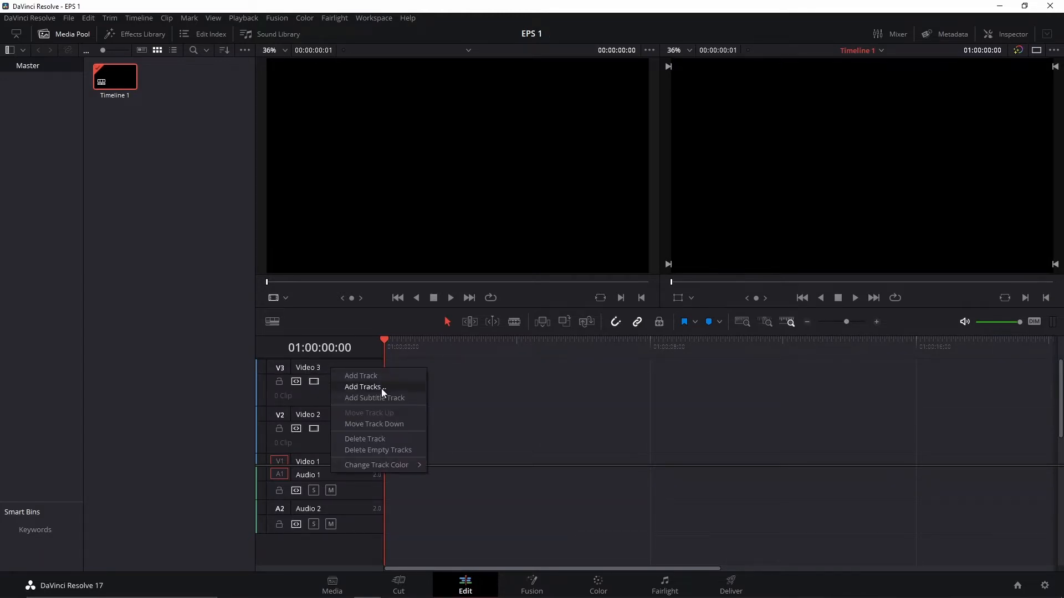
{"action": "left_click", "coordinate": [397, 388]}
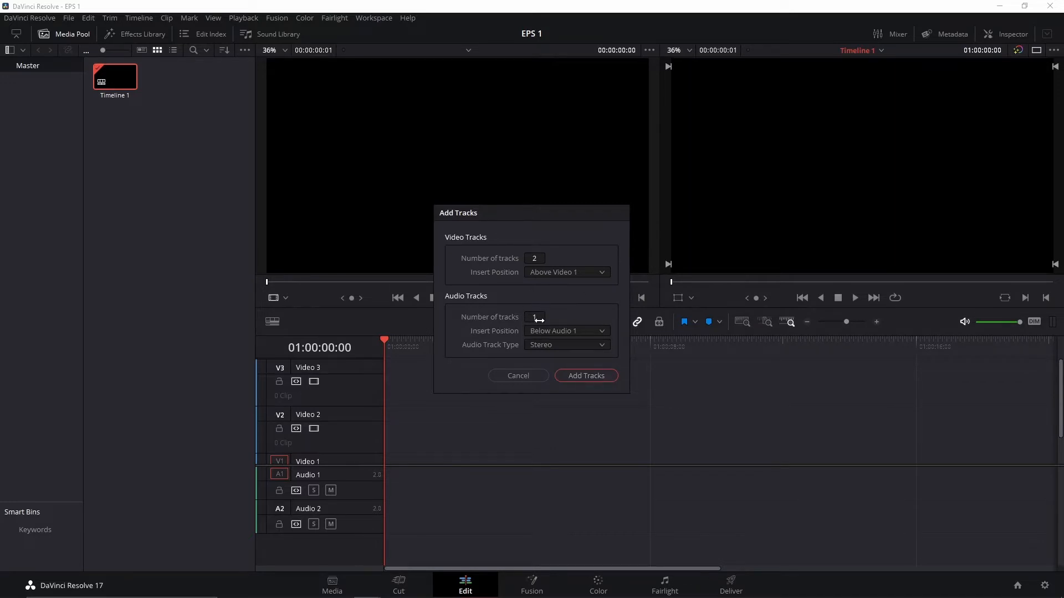
{"action": "left_click", "coordinate": [574, 273]}
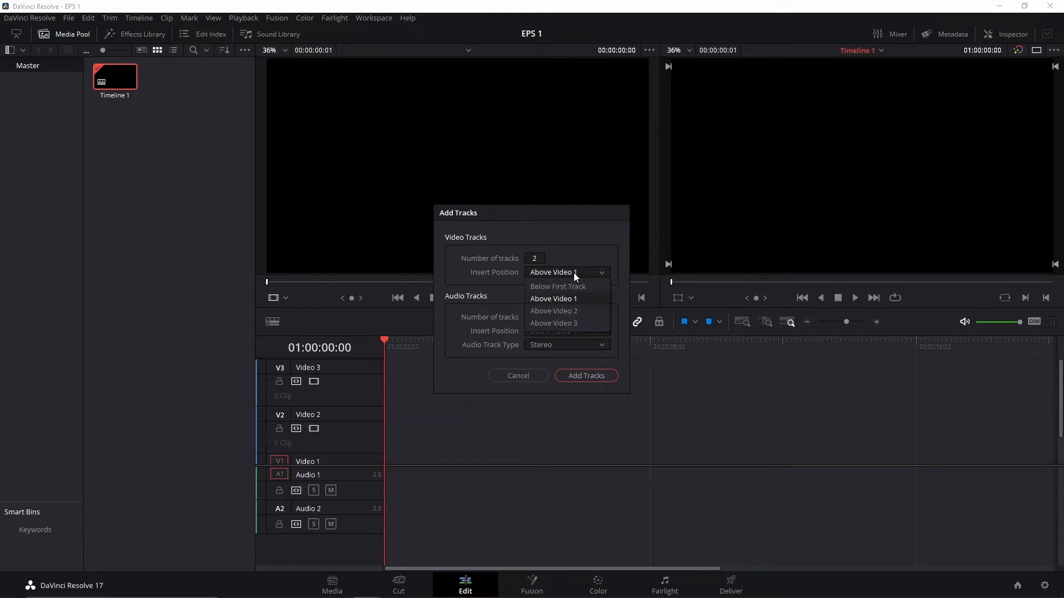
{"action": "left_click", "coordinate": [566, 325]}
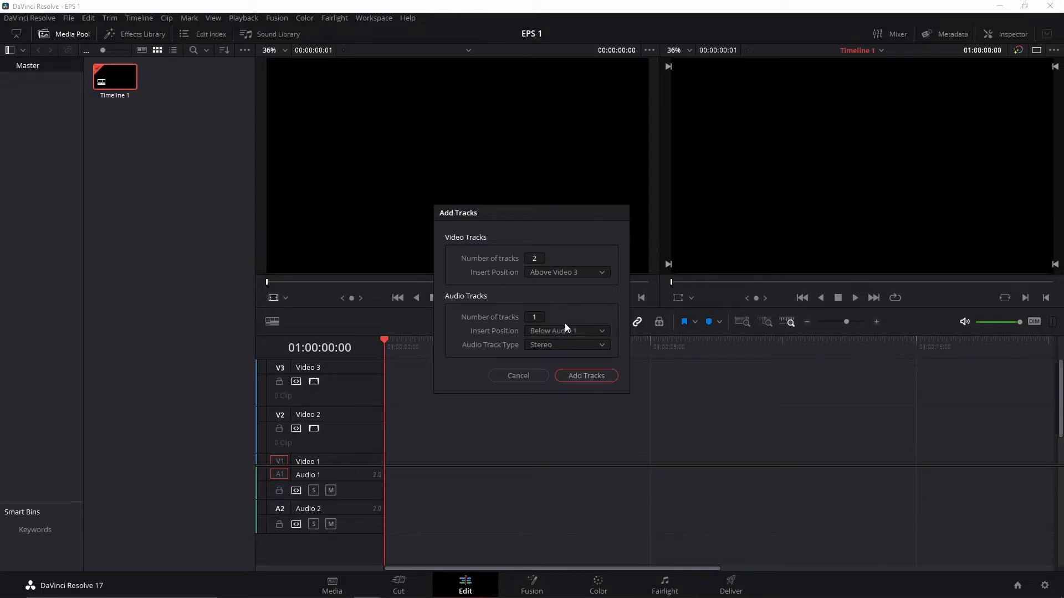
{"action": "left_click", "coordinate": [586, 377]}
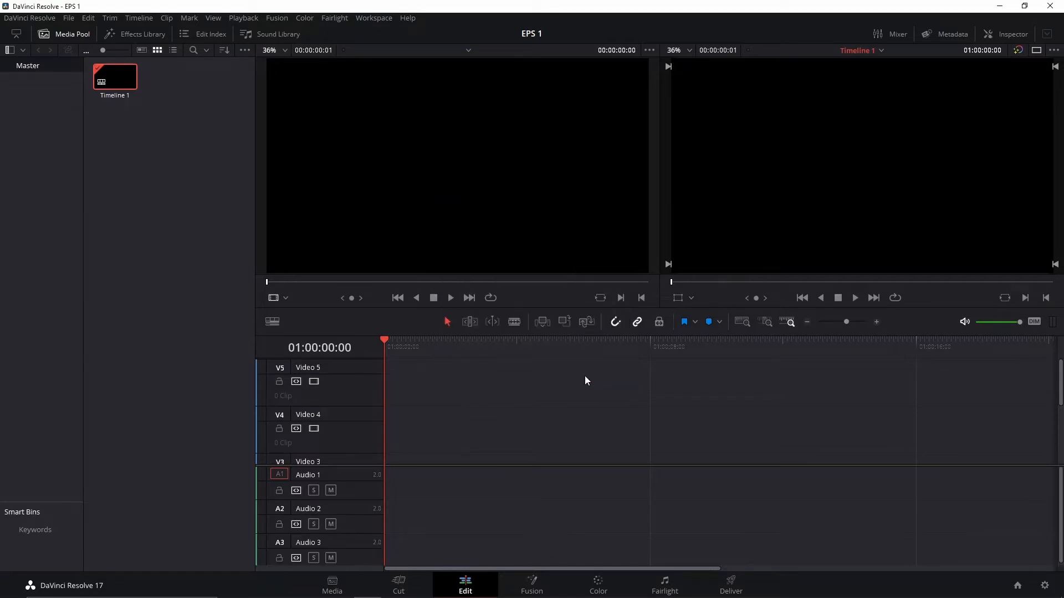
{"action": "scroll", "coordinate": [335, 380], "scroll_direction": "down", "scroll_amount": 3}
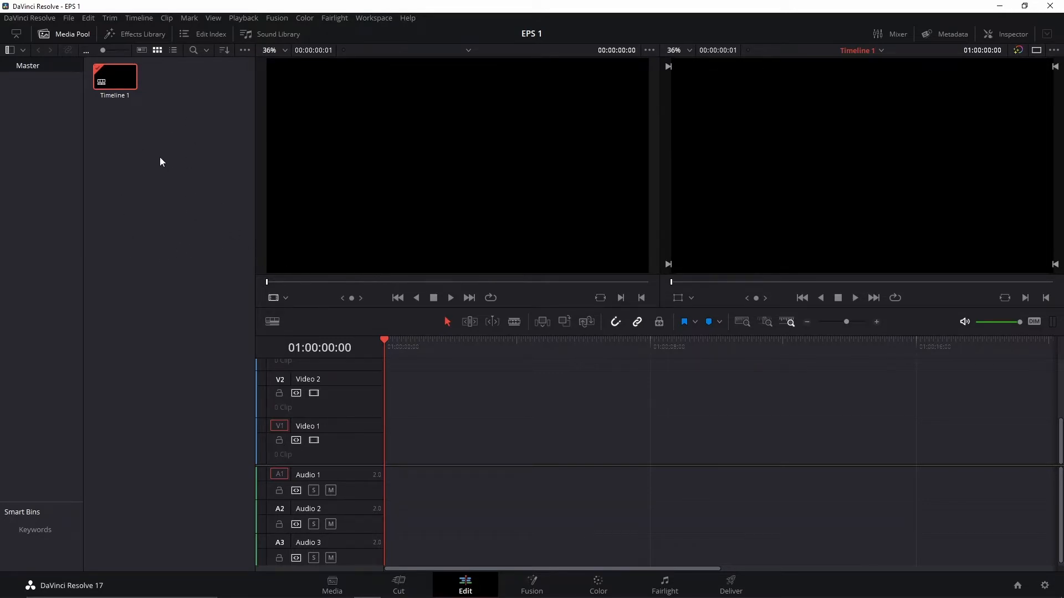
Import the five Footage videos, the music file and the Subscribe Green Screen video from File Explorer's EPS 1 folder into the media pool
{"action": "right_click", "coordinate": [137, 147]}
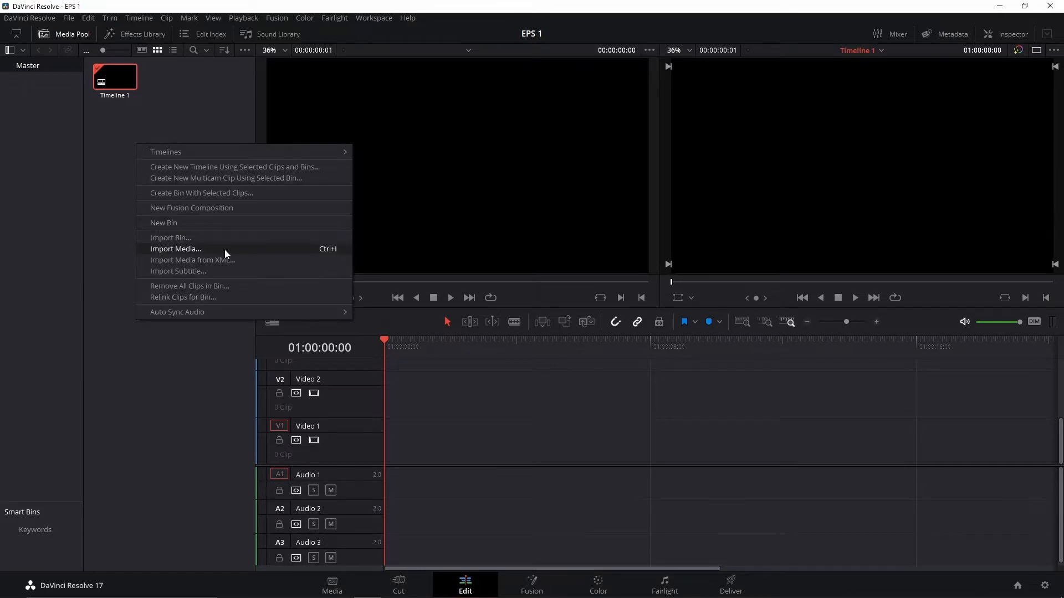
{"action": "left_click", "coordinate": [183, 364]}
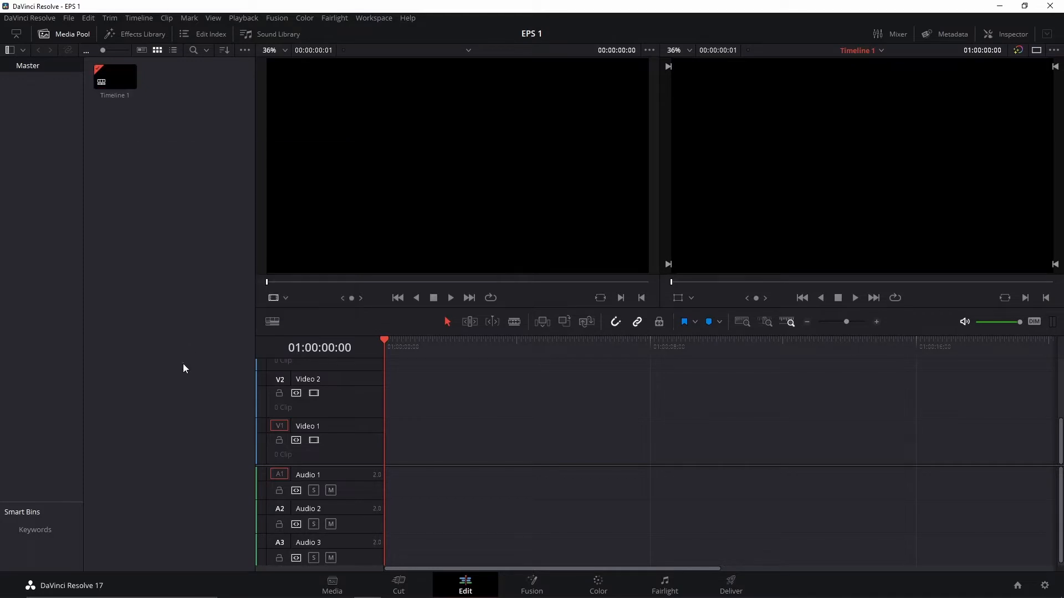
{"action": "mouse_move", "coordinate": [362, 597]}
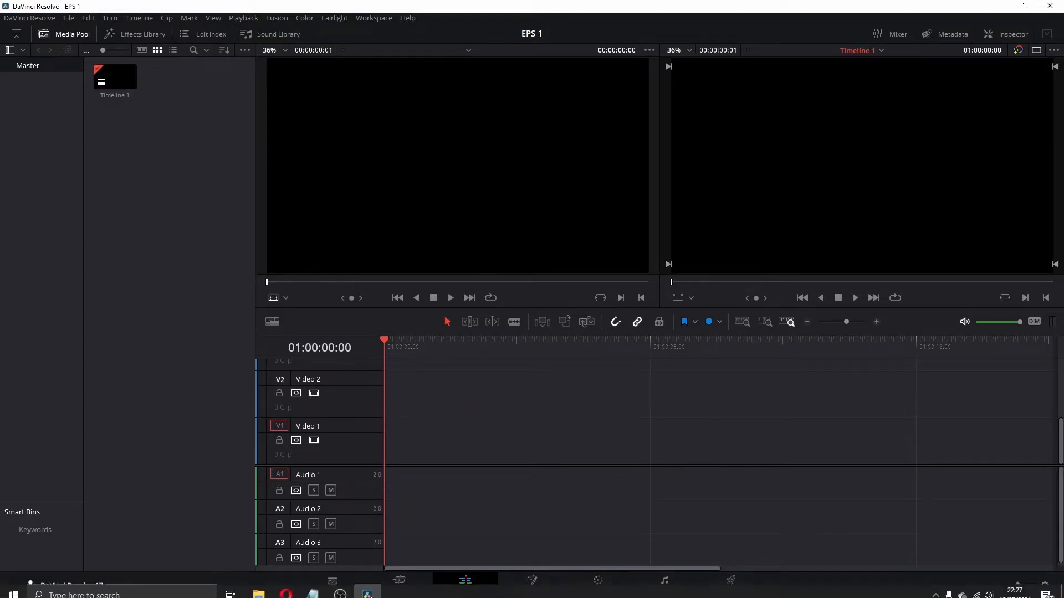
{"action": "left_click", "coordinate": [254, 586]}
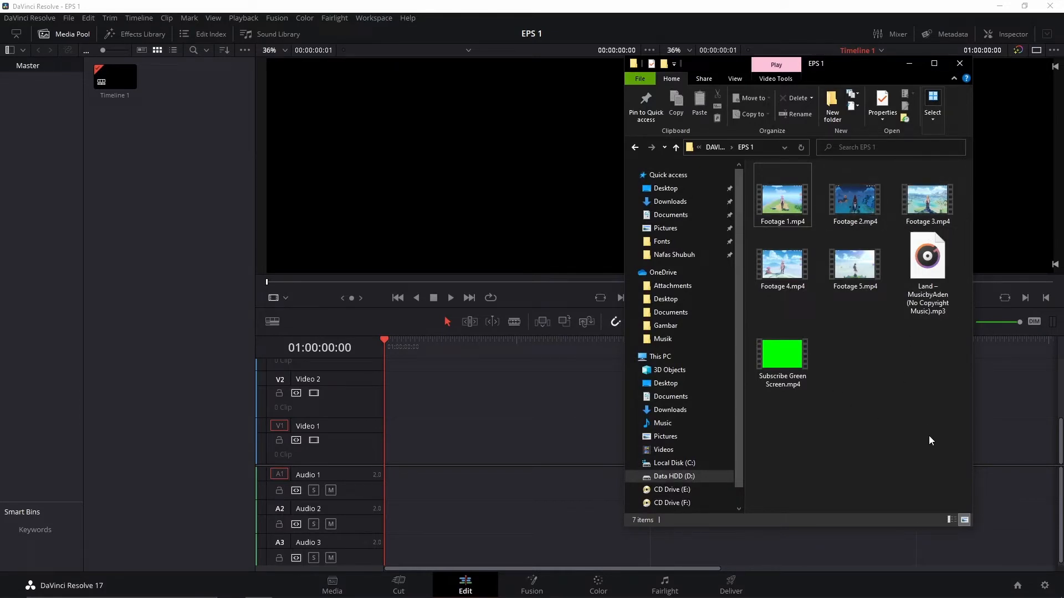
{"action": "left_click_drag", "start_coordinate": [929, 435], "coordinate": [161, 135]}
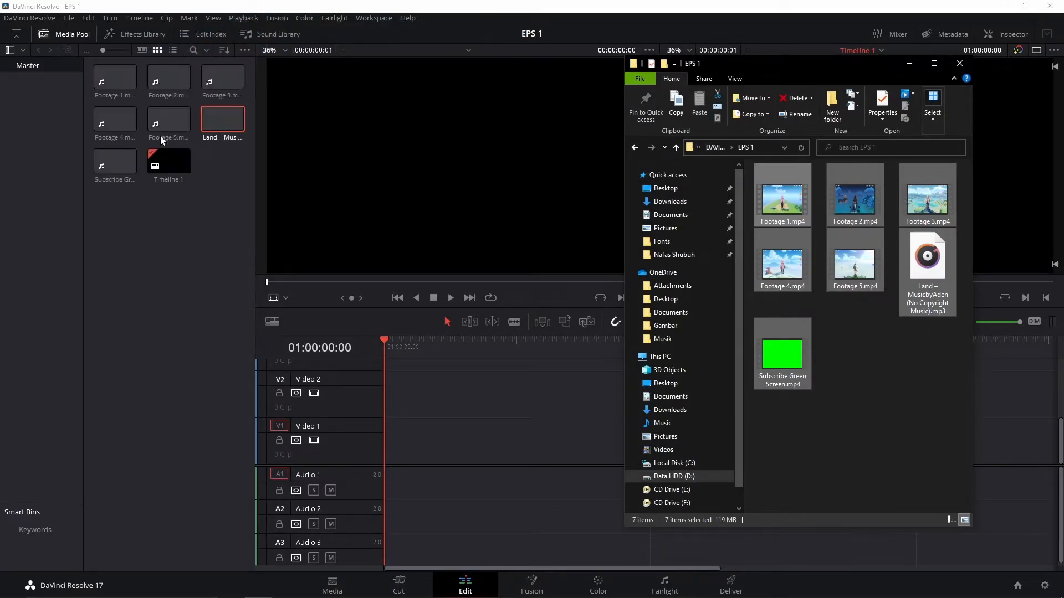
{"action": "left_click", "coordinate": [185, 217]}
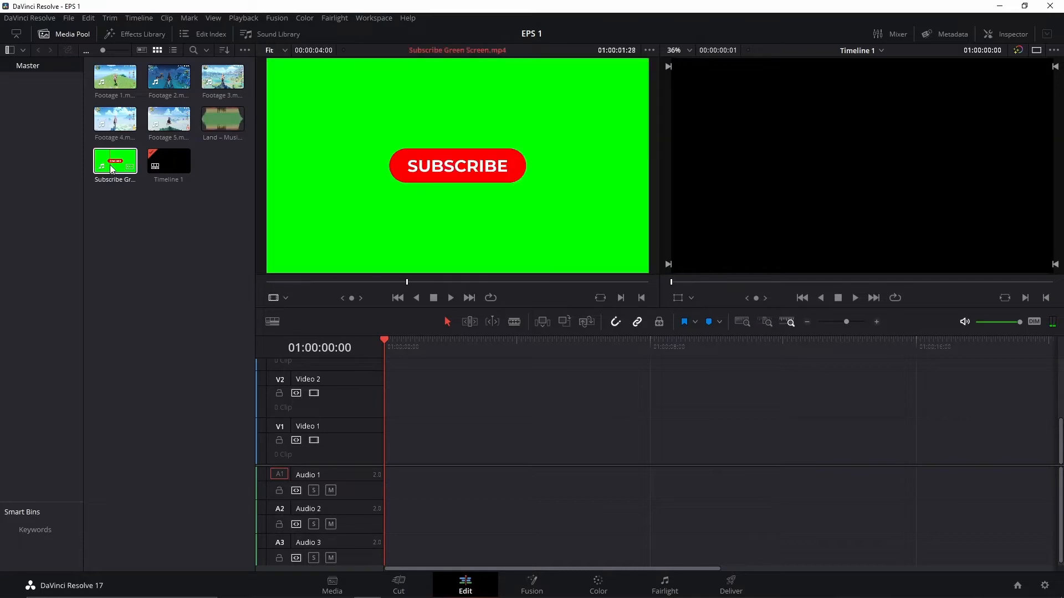
Remove all five Footage clips, the music file and the Subscribe Green Screen clip from the media pool
{"action": "left_click", "coordinate": [210, 126]}
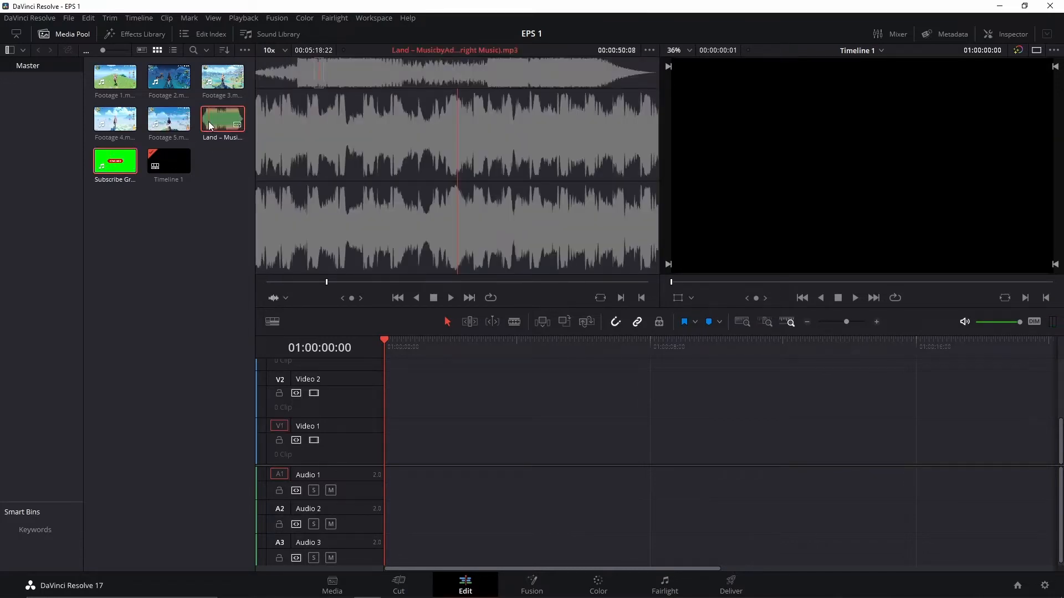
{"action": "left_click", "coordinate": [166, 121], "text": "ctrl"}
{"action": "left_click", "coordinate": [117, 120], "text": "ctrl"}
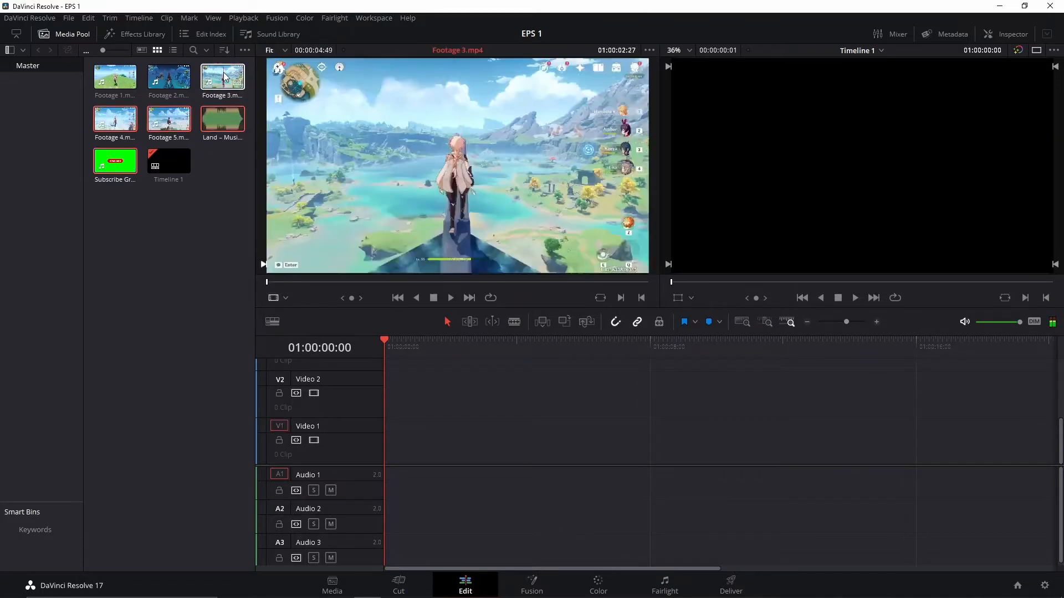
{"action": "left_click", "coordinate": [224, 76], "text": "ctrl"}
{"action": "left_click", "coordinate": [169, 77], "text": "ctrl"}
{"action": "left_click", "coordinate": [115, 76], "text": "ctrl"}
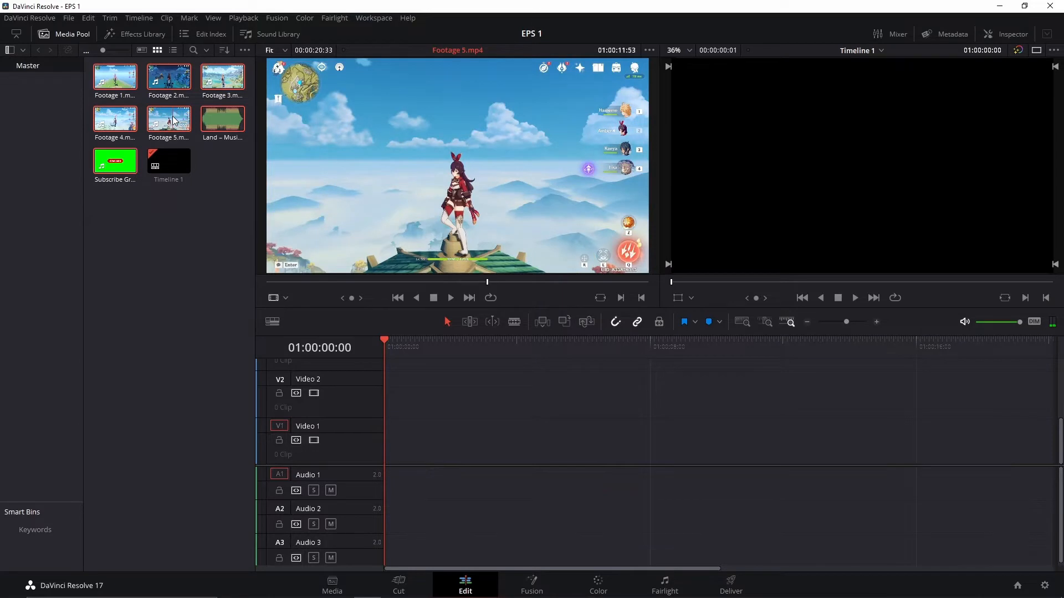
{"action": "right_click", "coordinate": [172, 115]}
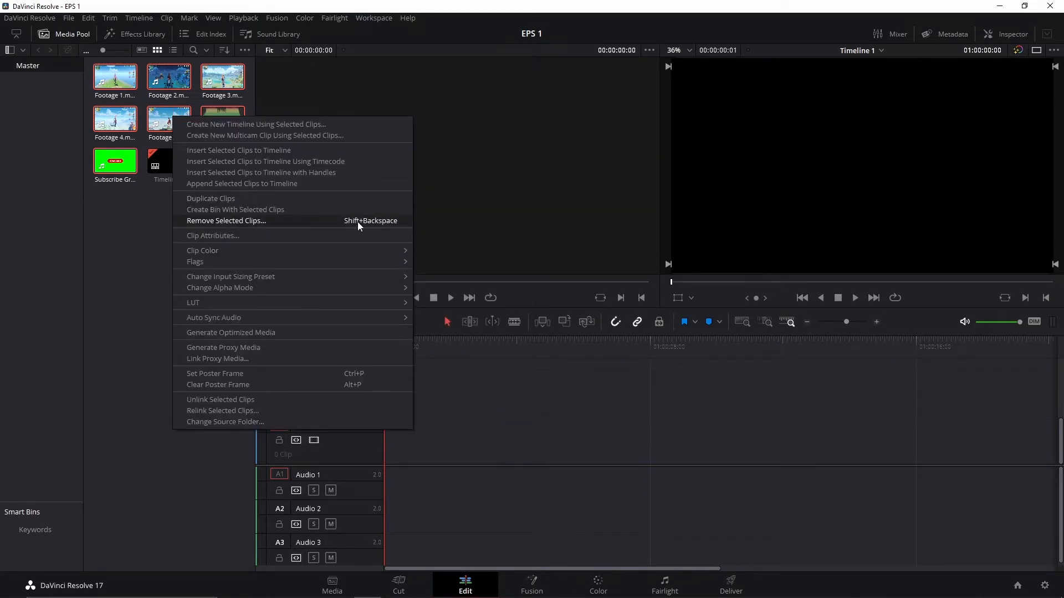
{"action": "left_click", "coordinate": [372, 220]}
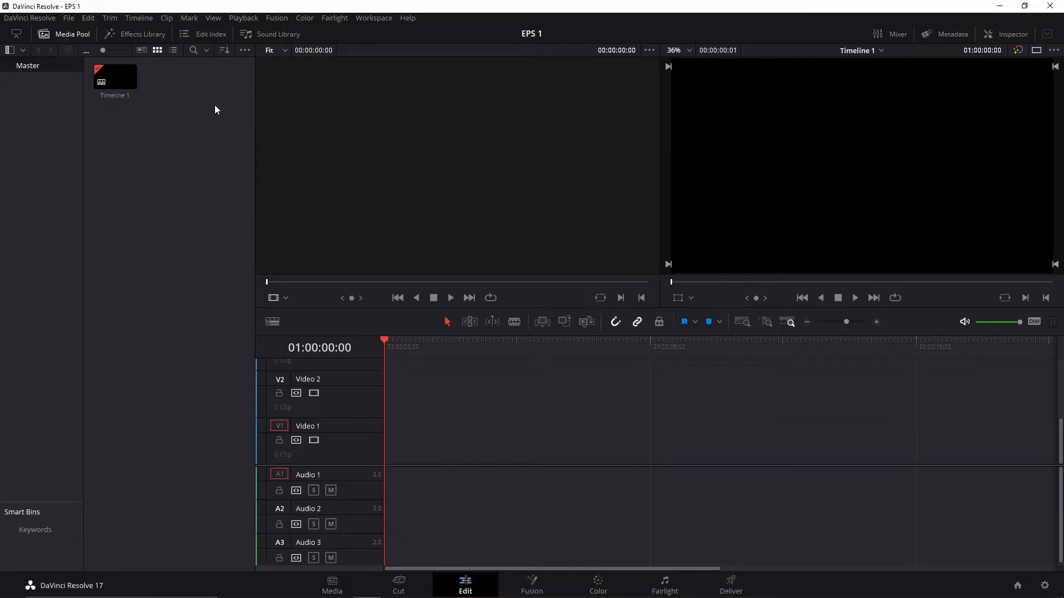
Create two new bins in the media pool, named VID and AUD
{"action": "right_click", "coordinate": [150, 101]}
{"action": "left_click", "coordinate": [171, 165]}
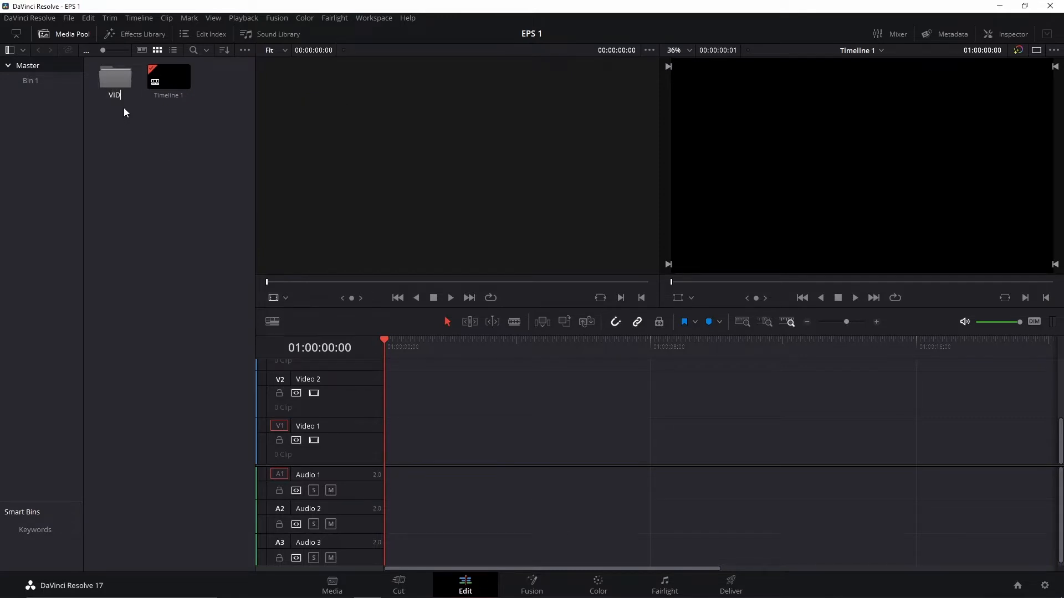
{"action": "key", "text": "Return"}
{"action": "right_click", "coordinate": [155, 128]}
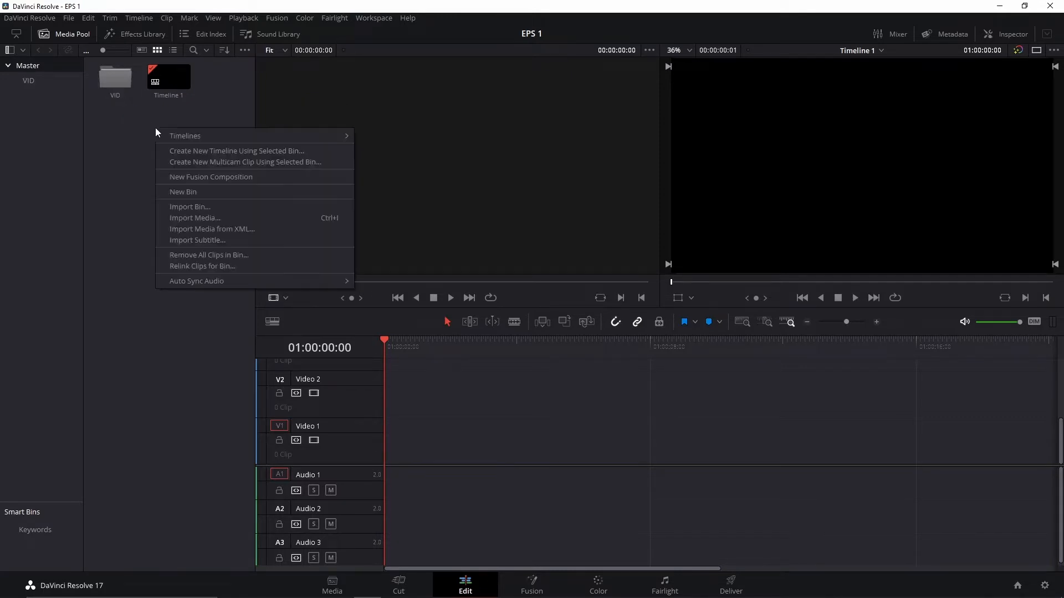
{"action": "left_click", "coordinate": [183, 191]}
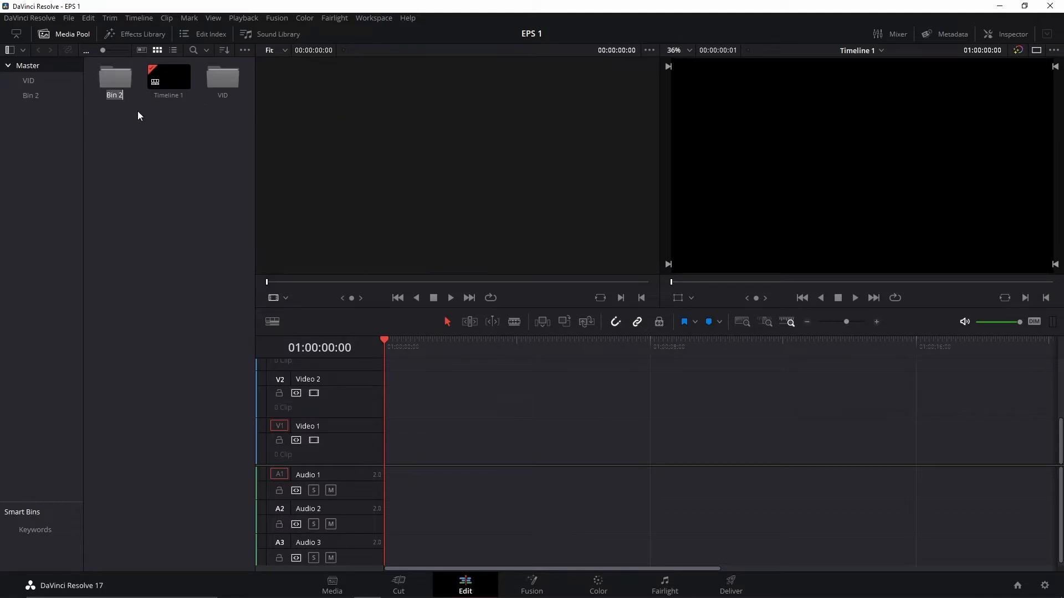
{"action": "key", "text": "Return"}
Delete the VID and AUD bins from the media pool
{"action": "key", "text": "Delete"}
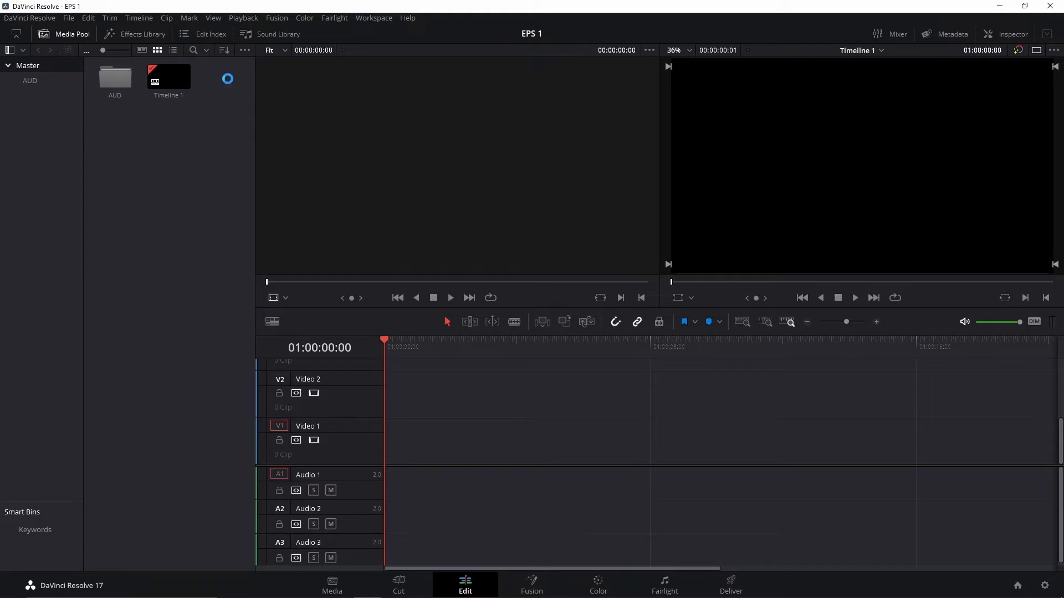
{"action": "left_click", "coordinate": [109, 78]}
{"action": "key", "text": "Delete"}
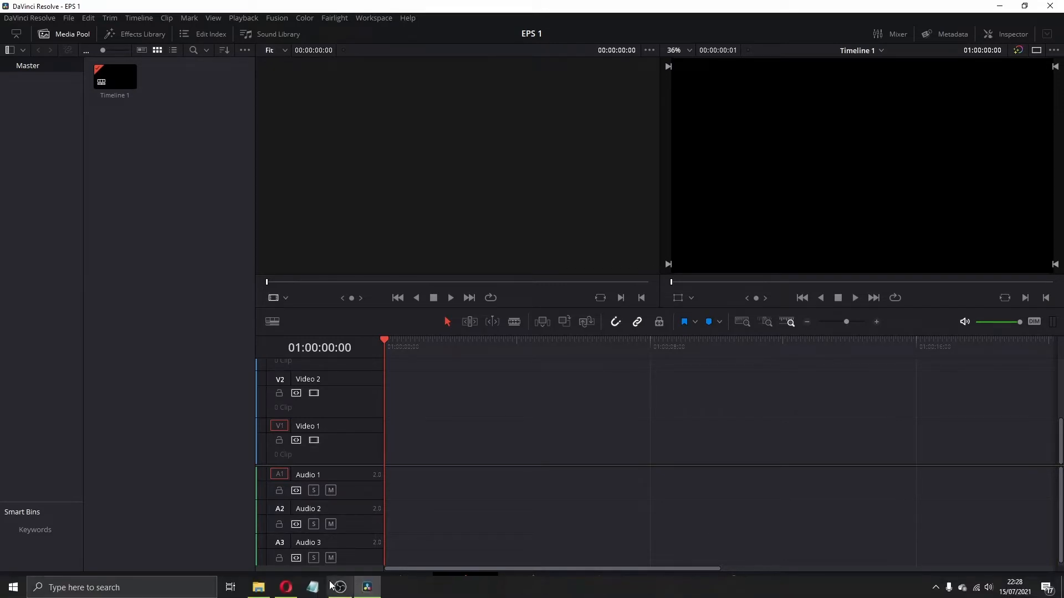
Import the five Footage videos, the music file and the Subscribe Green Screen video from File Explorer into the media pool again
{"action": "left_click", "coordinate": [258, 587]}
{"action": "left_click_drag", "start_coordinate": [782, 199], "coordinate": [139, 124]}
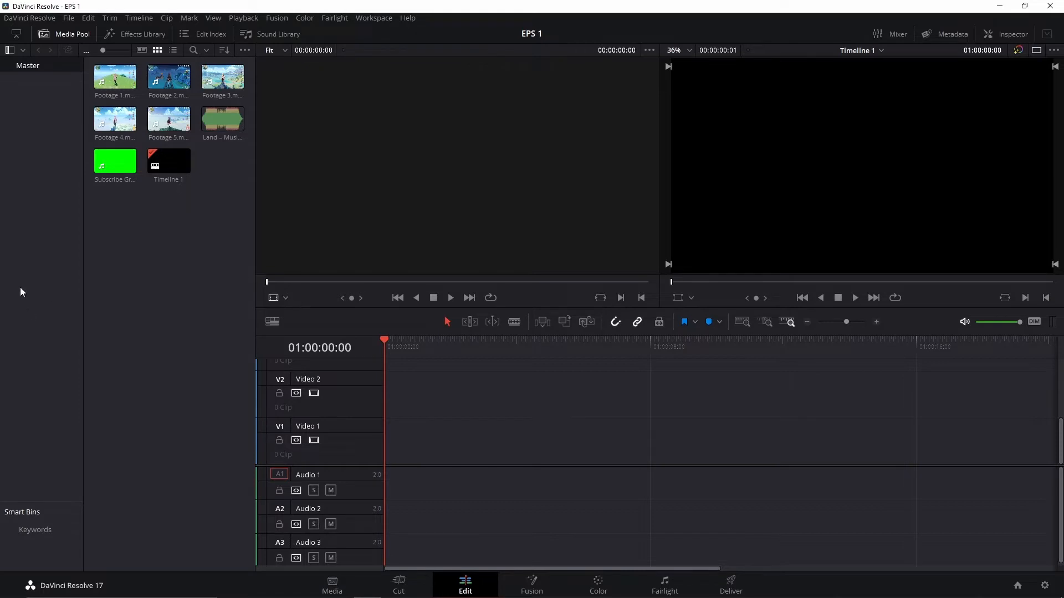
Place Footage 1 with its audio at the start of Video 1 and delete it from the timeline again
{"action": "left_click", "coordinate": [115, 76]}
{"action": "left_click_drag", "start_coordinate": [115, 76], "coordinate": [386, 438]}
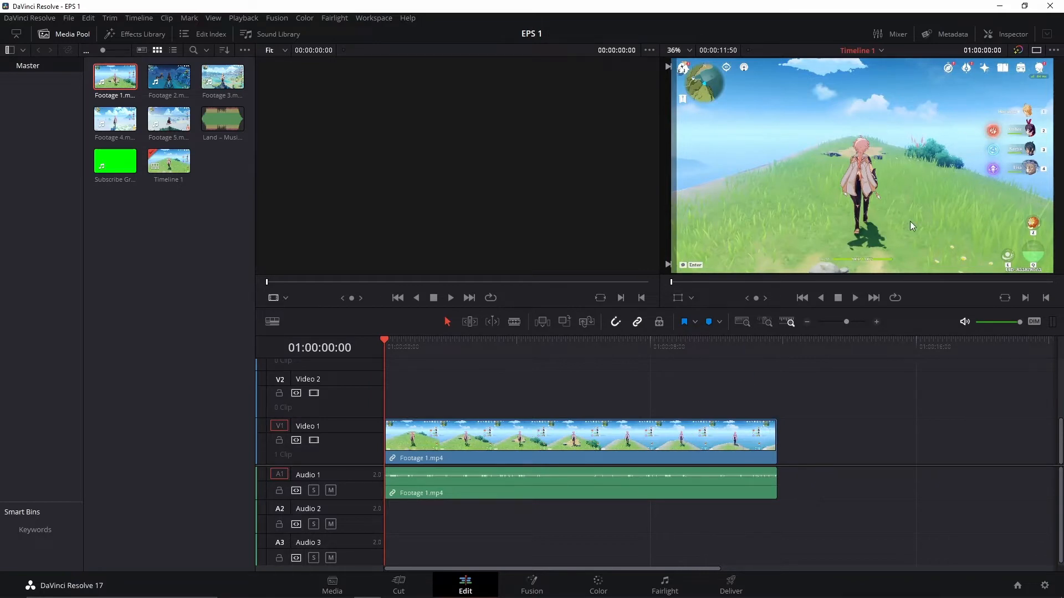
{"action": "left_click", "coordinate": [186, 80]}
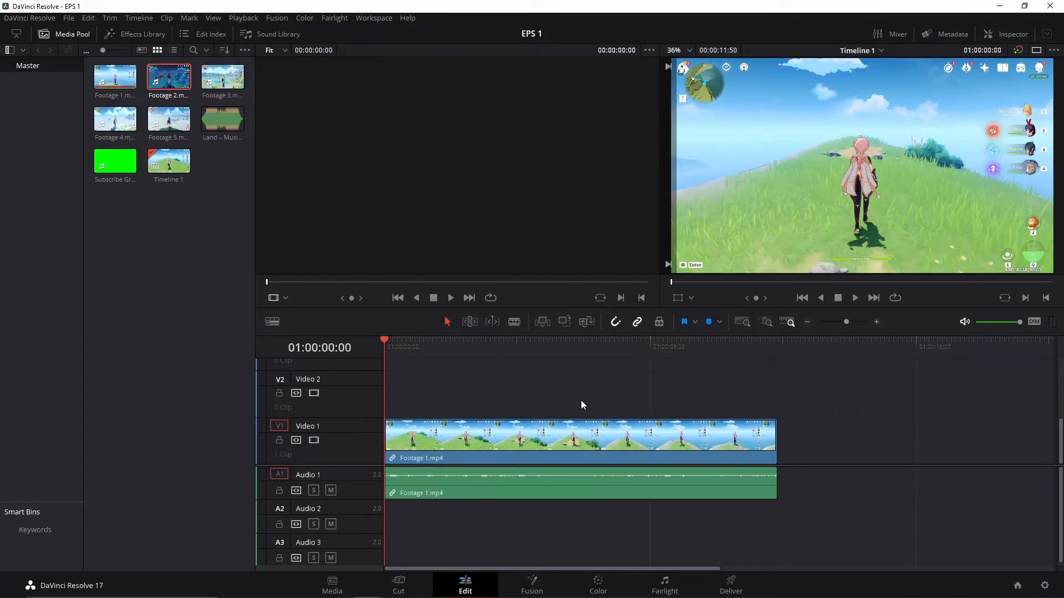
{"action": "left_click", "coordinate": [509, 448]}
{"action": "key", "text": "Delete"}
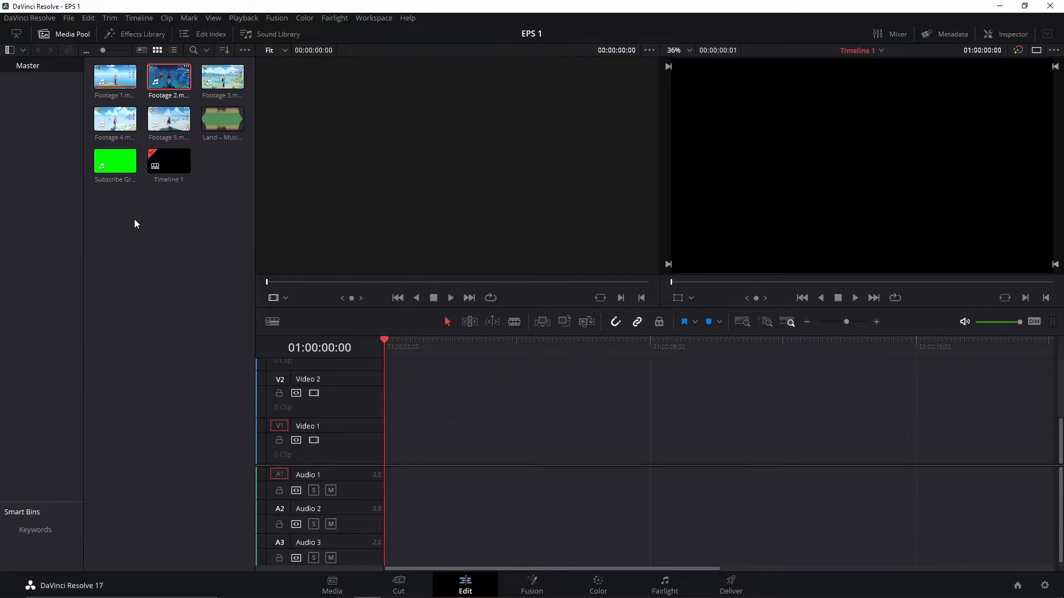
Load Footage 1 in the source viewer and place only its video at the start of the Video 1 track
{"action": "double_click", "coordinate": [112, 80]}
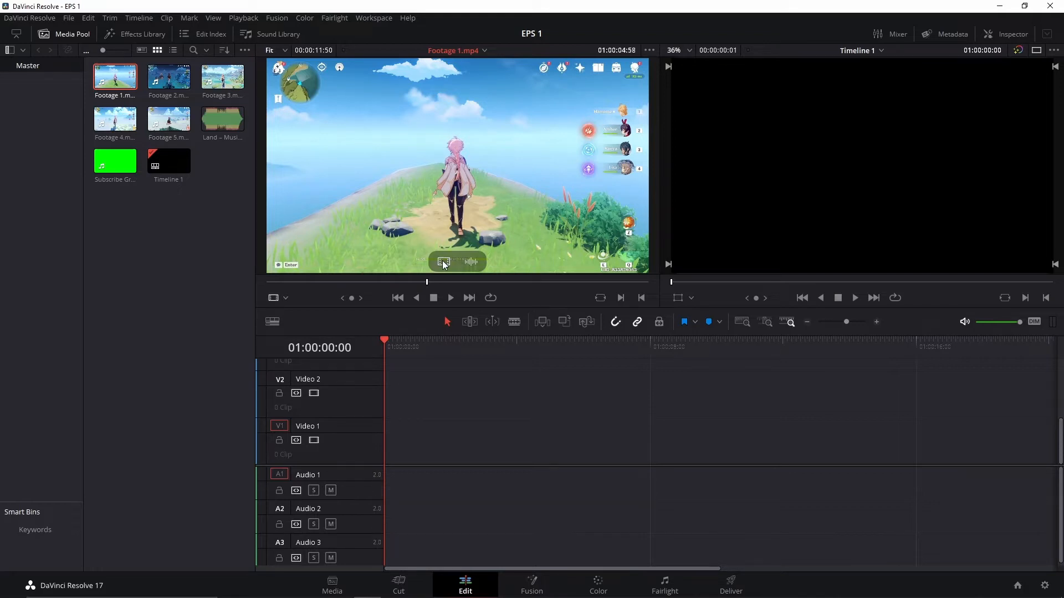
{"action": "left_click_drag", "start_coordinate": [442, 260], "coordinate": [389, 444]}
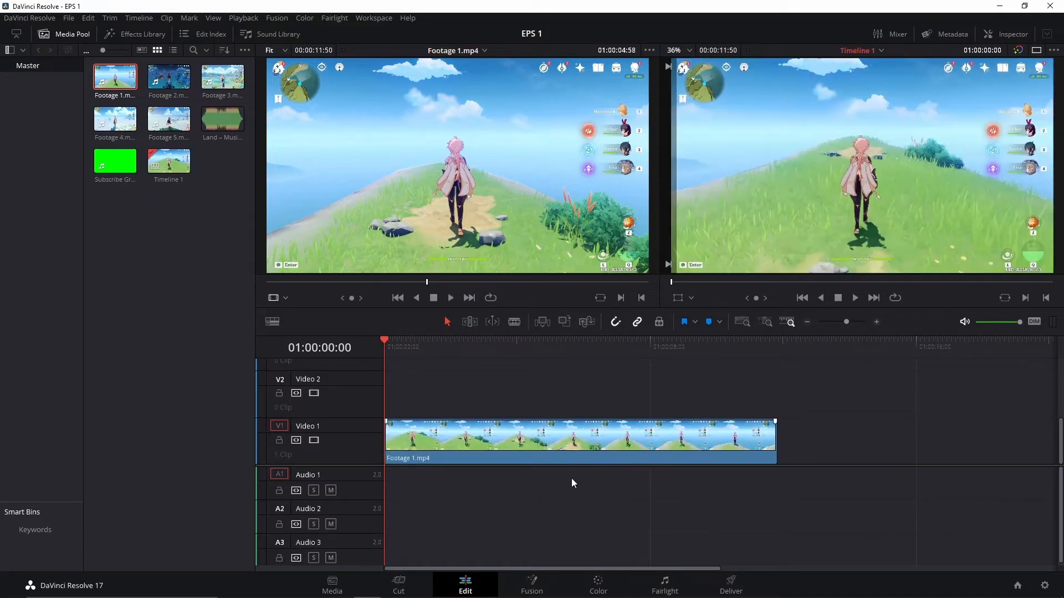
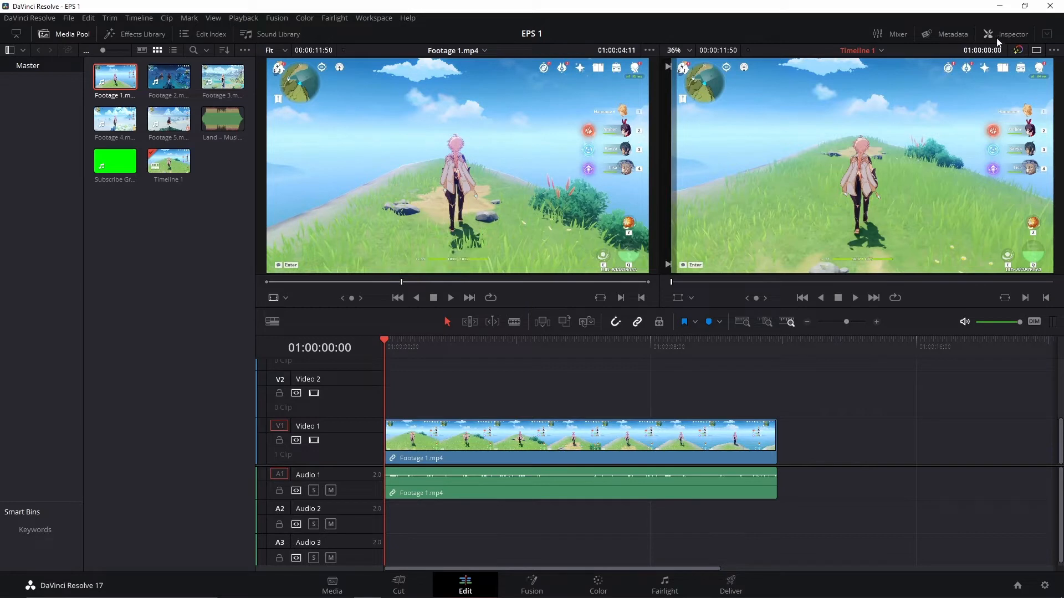
Show the Inspector and compare how it handles the Footage 1 timeline clip and the Footage 2 and Footage 3 media pool clips
{"action": "left_click", "coordinate": [997, 35]}
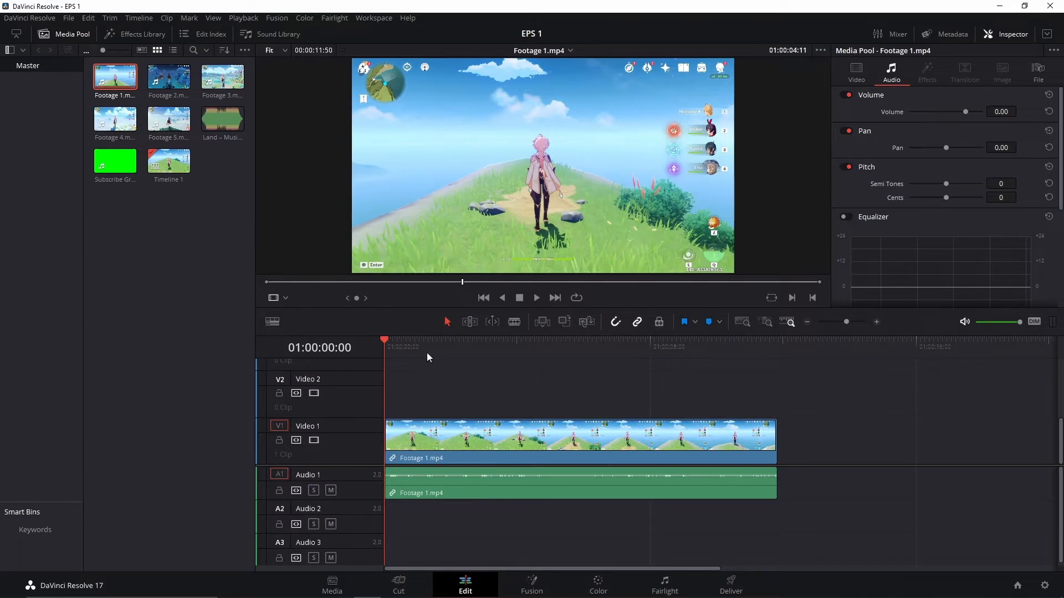
{"action": "left_click_drag", "start_coordinate": [441, 350], "coordinate": [530, 347]}
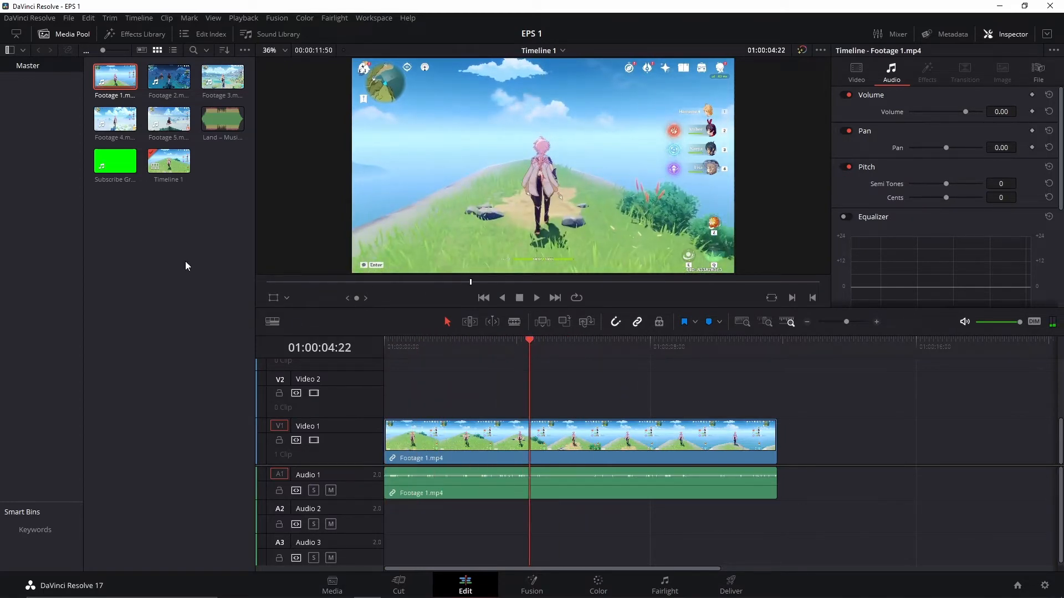
{"action": "left_click", "coordinate": [169, 76]}
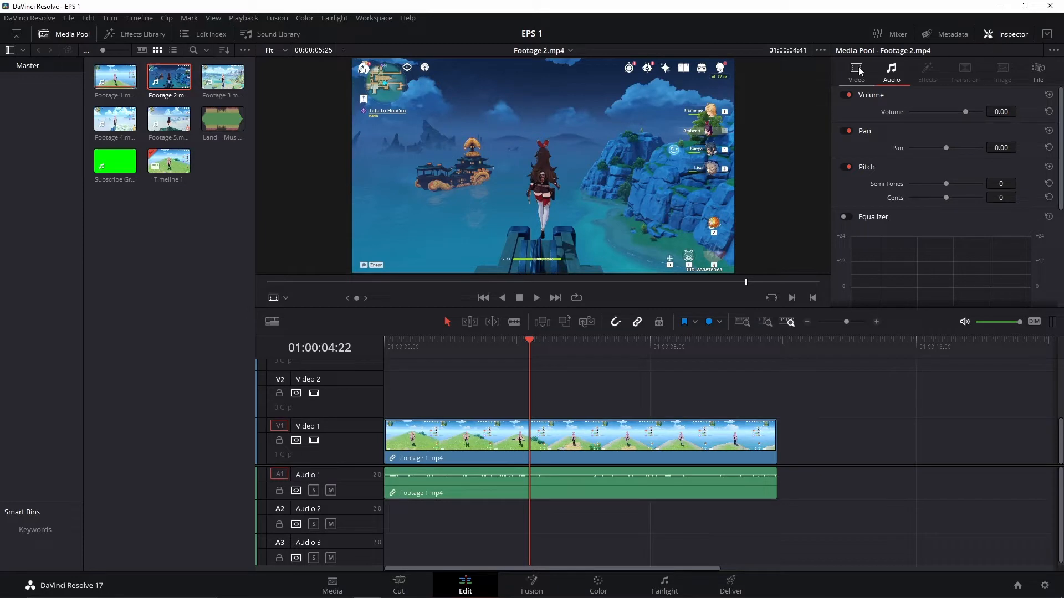
{"action": "left_click", "coordinate": [469, 353]}
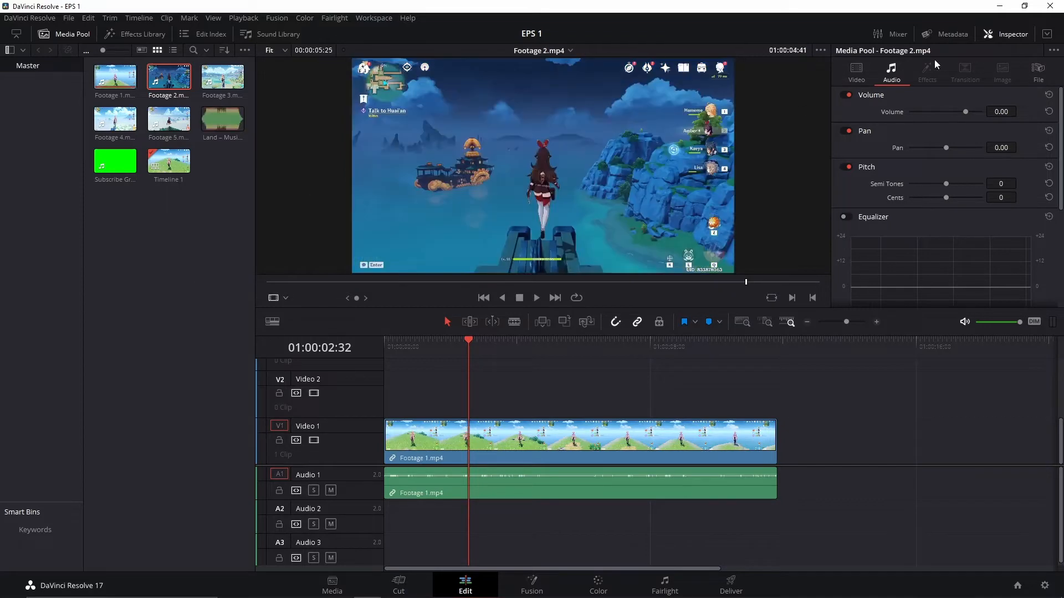
{"action": "left_click", "coordinate": [216, 85]}
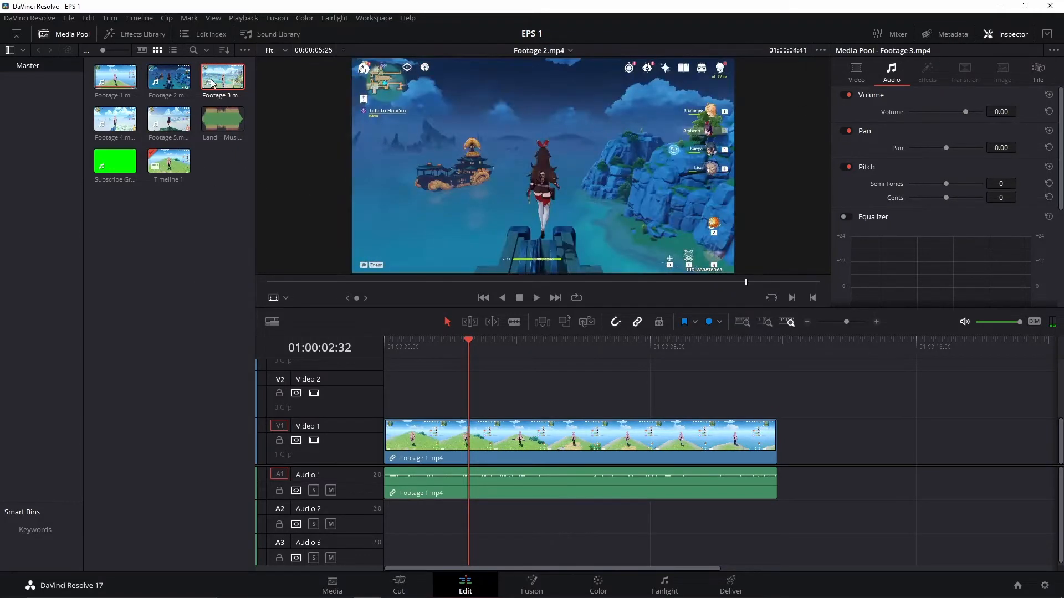
Examine the metadata of the Footage 1 to Footage 5 clips in the media pool and close the metadata view
{"action": "left_click", "coordinate": [941, 35]}
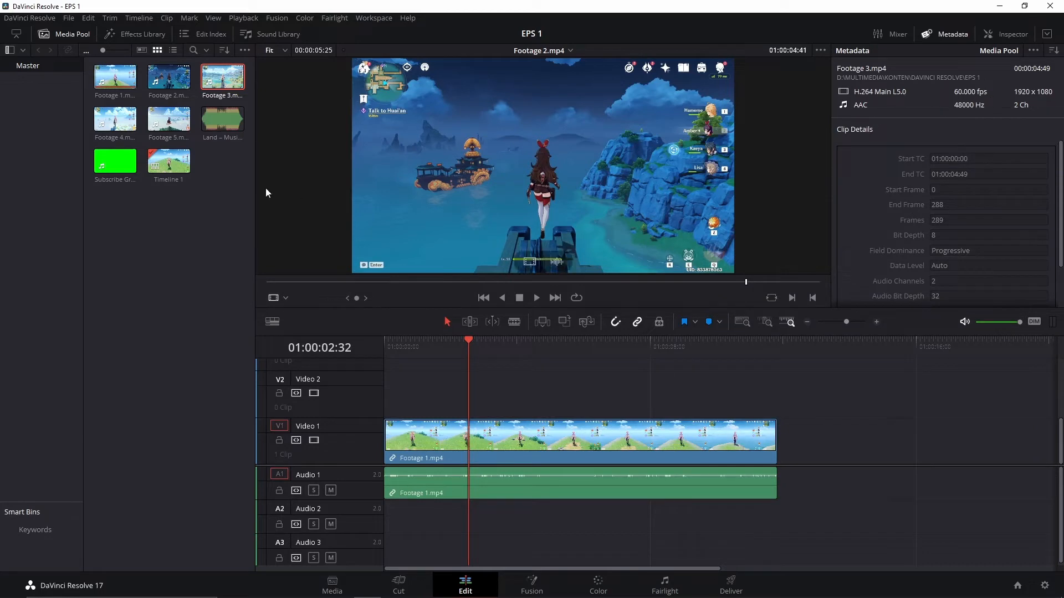
{"action": "left_click", "coordinate": [128, 121]}
{"action": "left_click", "coordinate": [126, 80]}
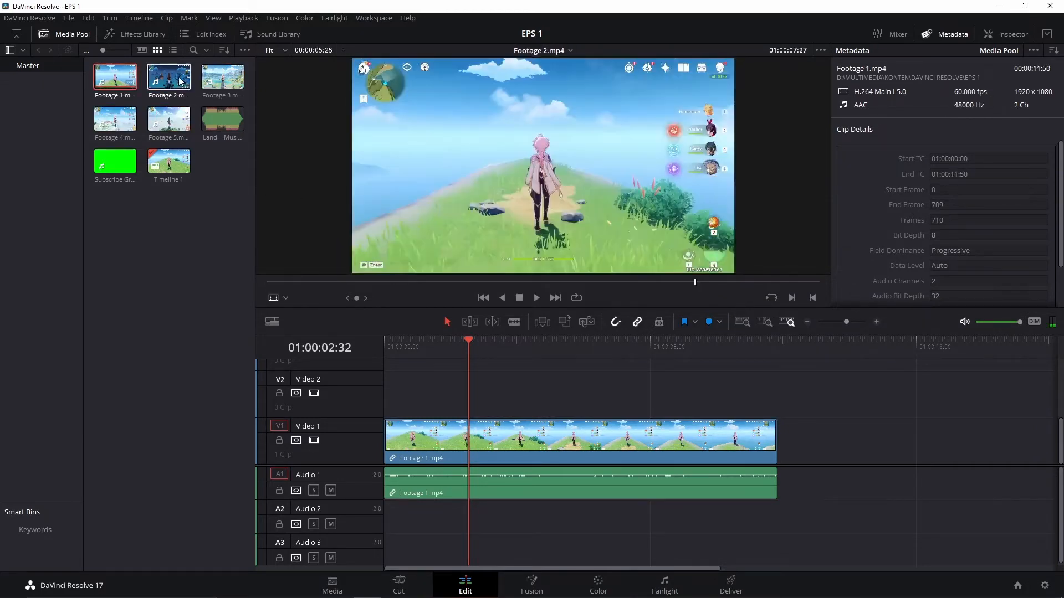
{"action": "left_click", "coordinate": [176, 78]}
{"action": "left_click", "coordinate": [173, 119]}
{"action": "left_click", "coordinate": [216, 83]}
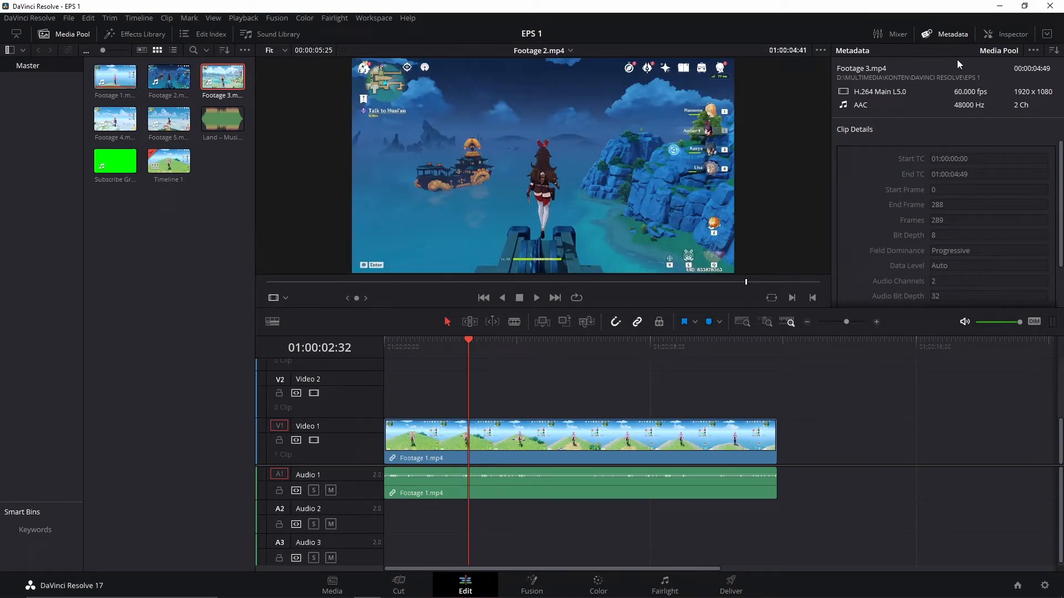
{"action": "left_click", "coordinate": [954, 35]}
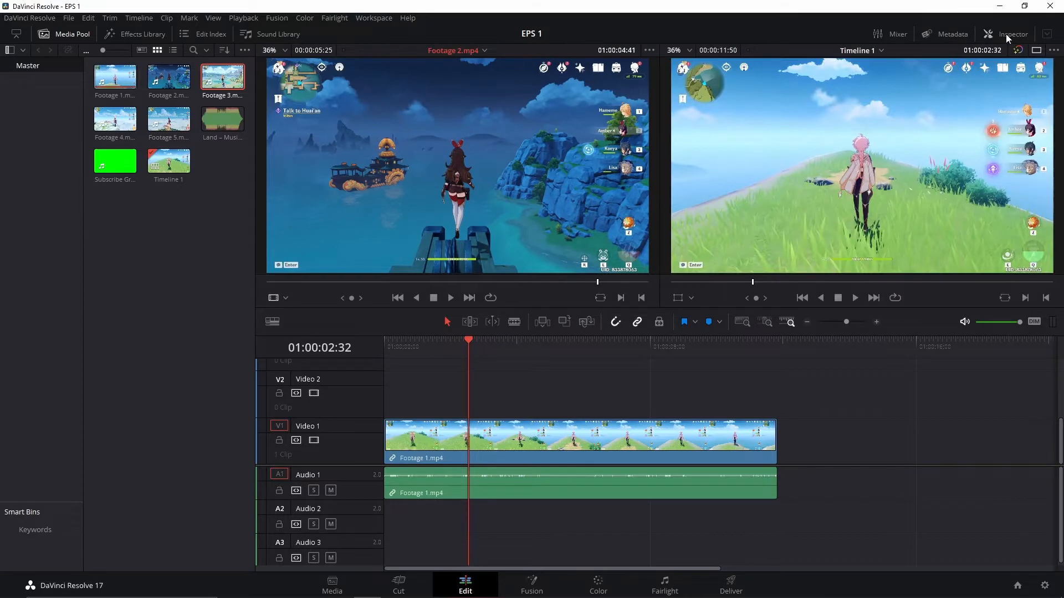
Inspect the video and audio properties of the Footage 1 clip on the timeline in the Inspector
{"action": "left_click", "coordinate": [1006, 34]}
{"action": "left_click", "coordinate": [511, 450]}
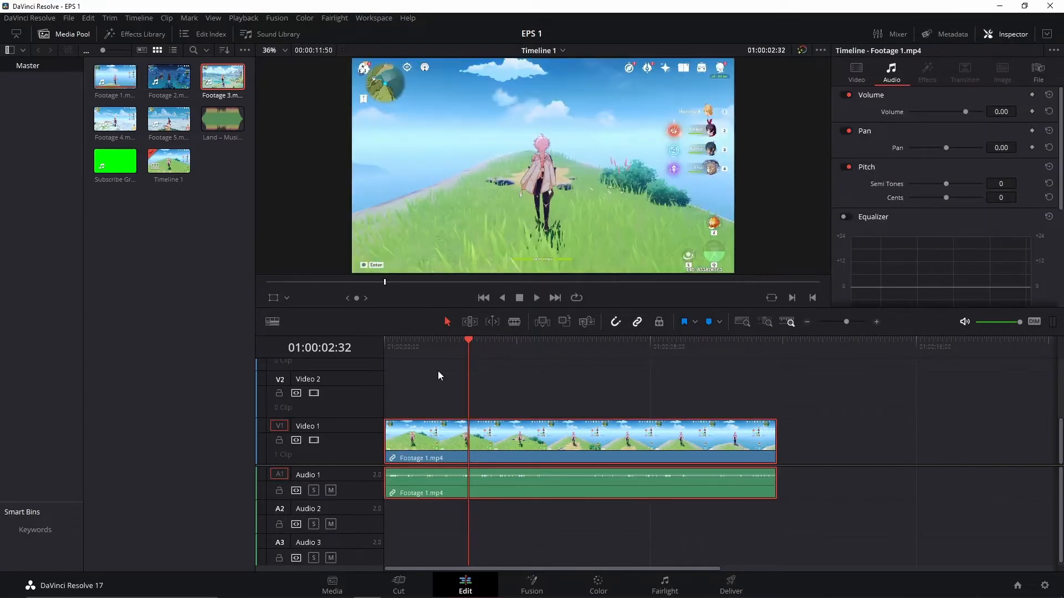
{"action": "left_click", "coordinate": [856, 71]}
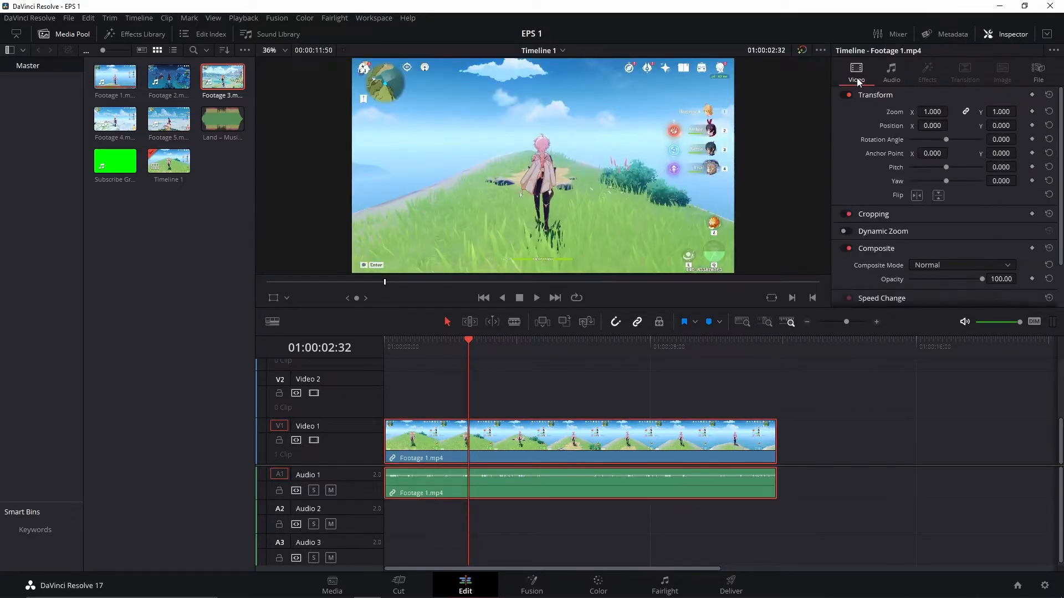
{"action": "left_click", "coordinate": [887, 72]}
{"action": "left_click", "coordinate": [858, 75]}
{"action": "left_click", "coordinate": [436, 349]}
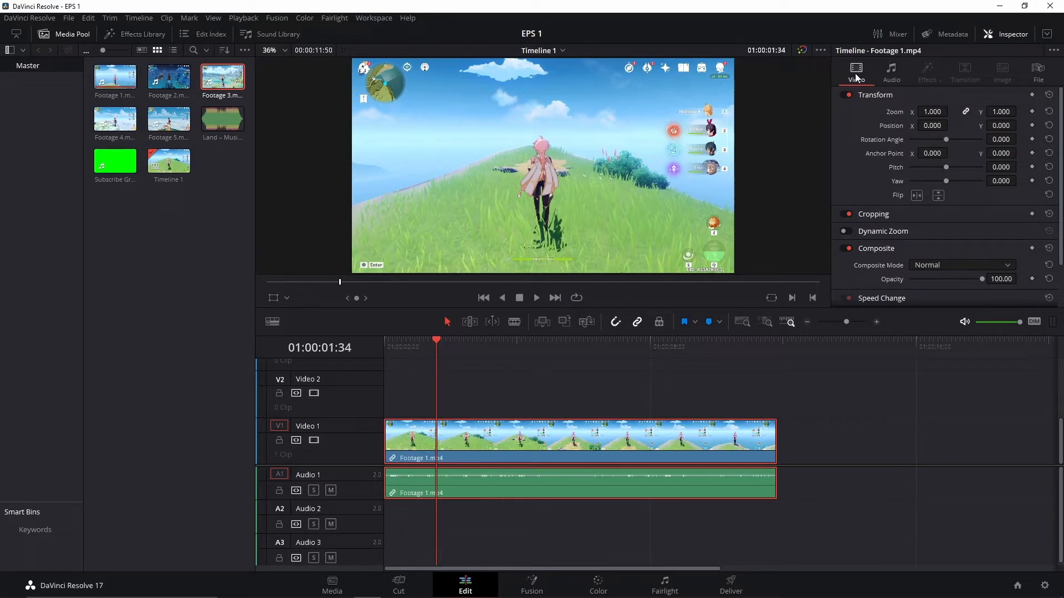
{"action": "left_click", "coordinate": [898, 68]}
Transform the Footage 1 timeline clip to zoom 0.830, position X -272 and rotation angle 8.240
{"action": "left_click", "coordinate": [876, 70]}
{"action": "left_click_drag", "start_coordinate": [936, 111], "coordinate": [928, 111]}
{"action": "left_click_drag", "start_coordinate": [931, 125], "coordinate": [947, 140]}
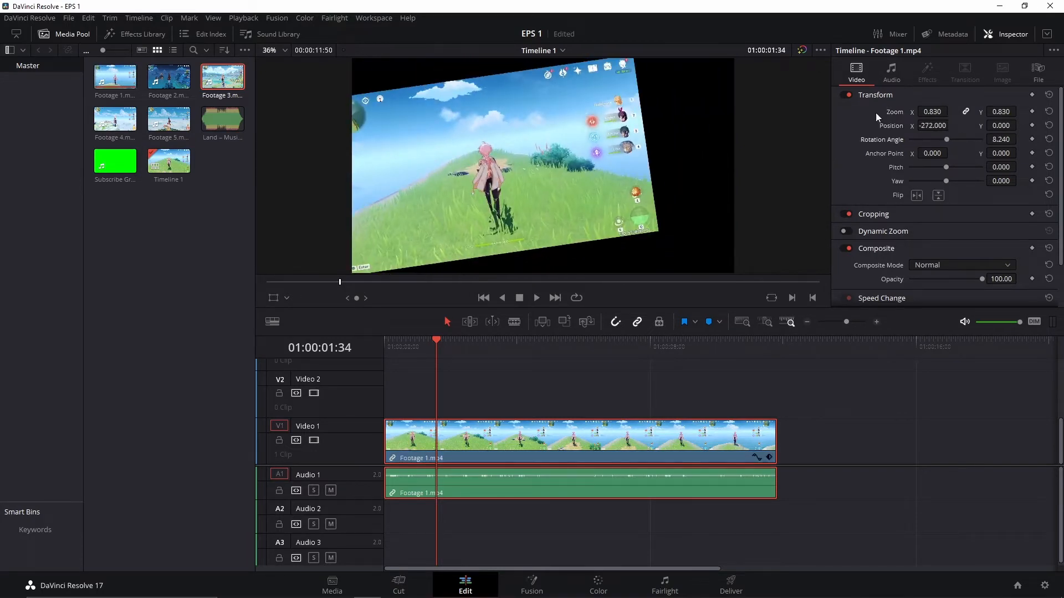
Crop the Footage 1 timeline clip by 689.280 left, 572.160 right and 231.120 top, and save the project
{"action": "left_click", "coordinate": [890, 213]}
{"action": "left_click_drag", "start_coordinate": [910, 230], "coordinate": [955, 260]}
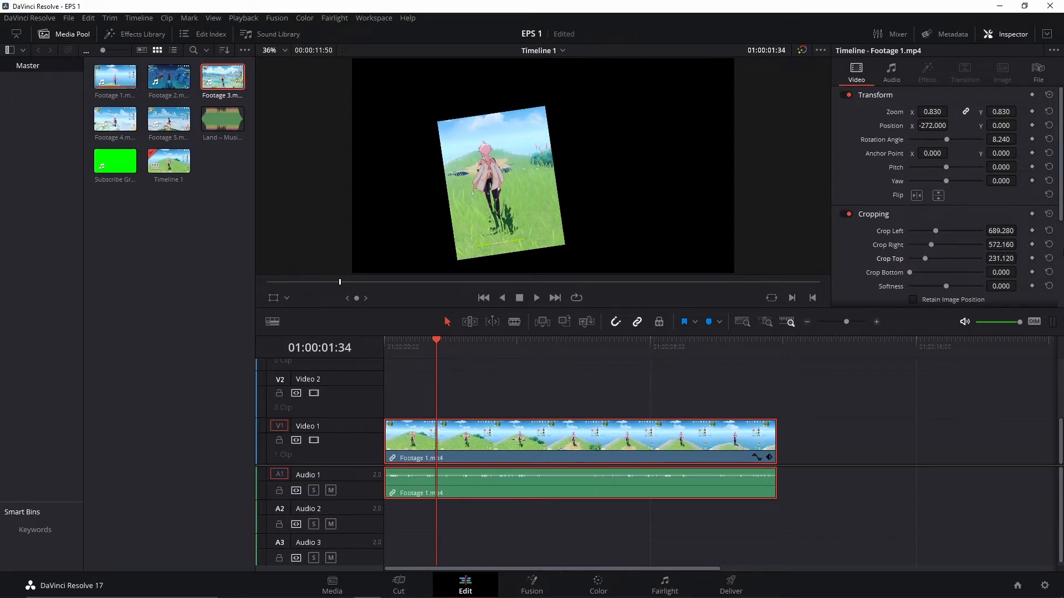
{"action": "key", "text": "ctrl+s"}
Raise the Footage 1 clip's volume to 11.20, reset it to the default and return to the video properties
{"action": "left_click", "coordinate": [892, 71]}
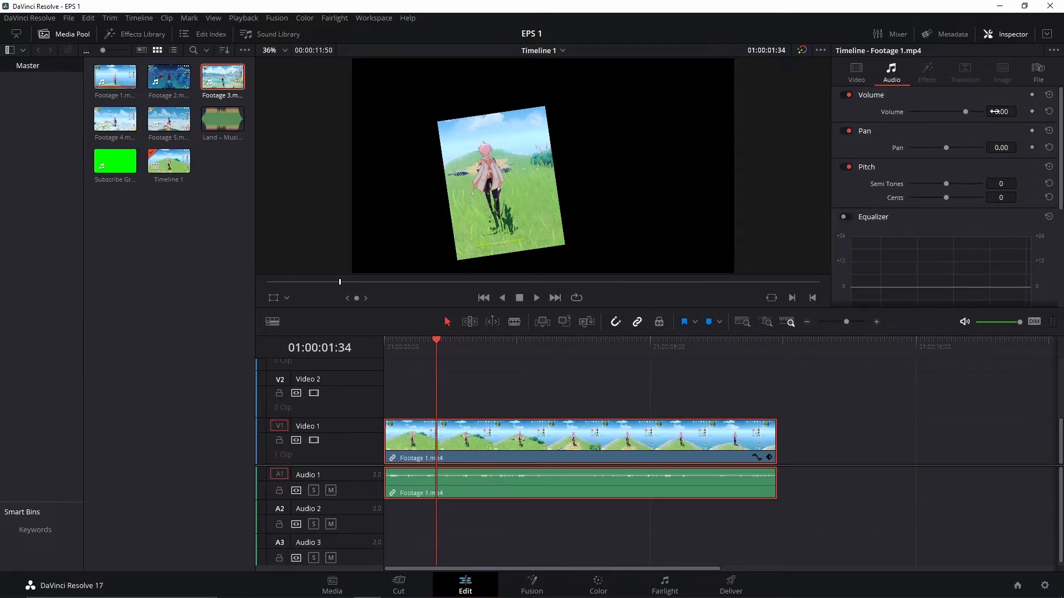
{"action": "left_click_drag", "start_coordinate": [995, 111], "coordinate": [1016, 112]}
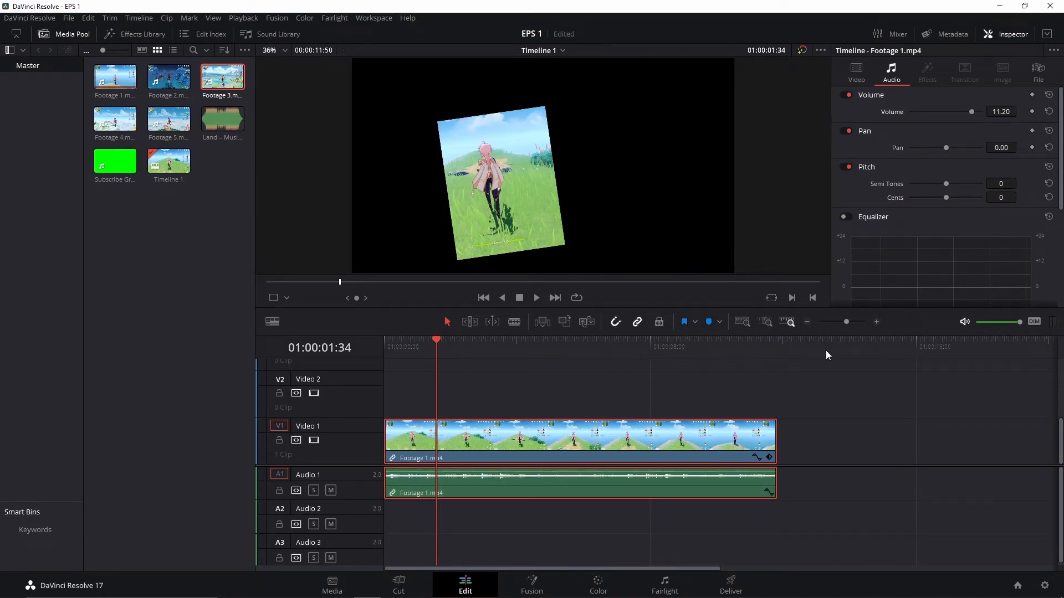
{"action": "left_click", "coordinate": [1049, 112]}
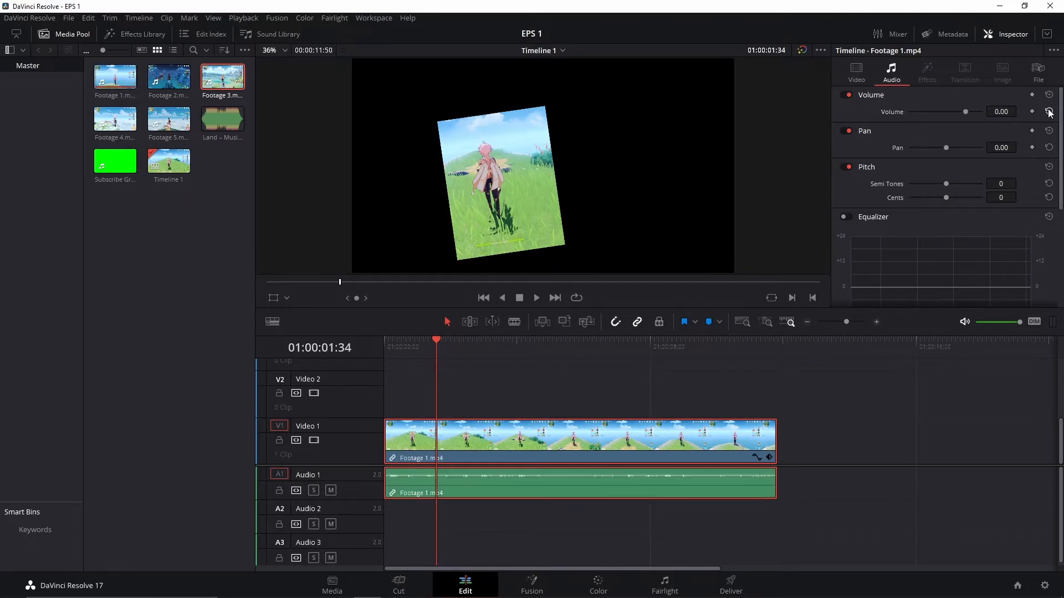
{"action": "left_click", "coordinate": [857, 77]}
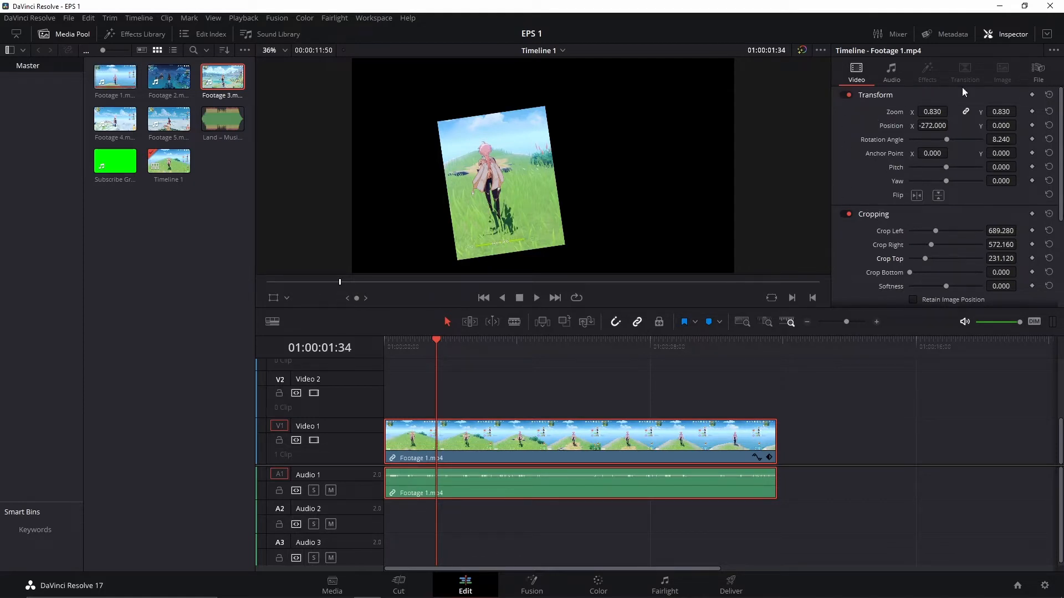
Reset the Transform and Cropping settings of the Footage 1 timeline clip to their defaults
{"action": "left_click", "coordinate": [1049, 96]}
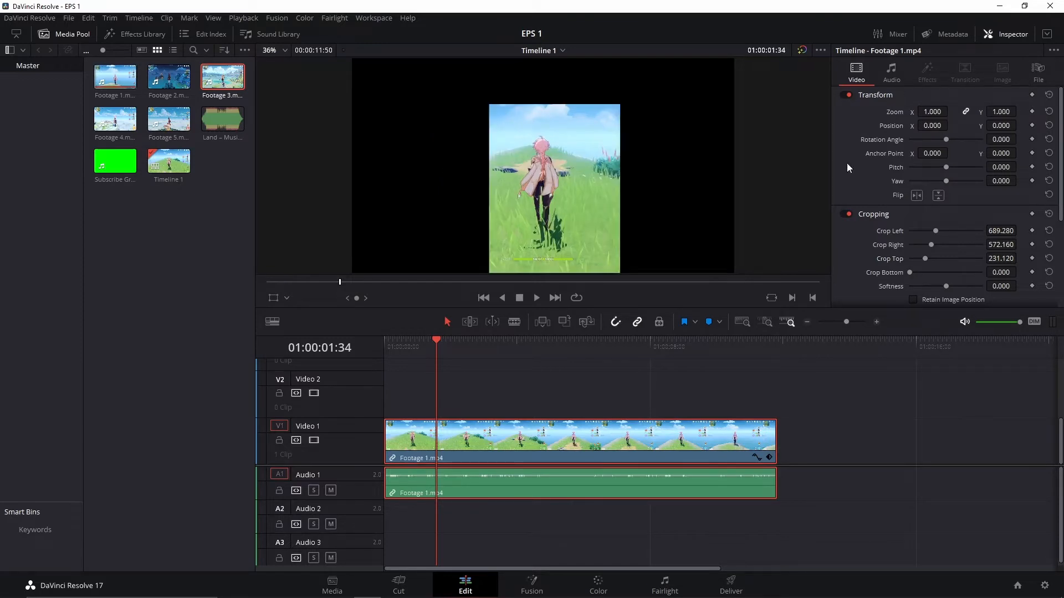
{"action": "left_click", "coordinate": [1048, 214]}
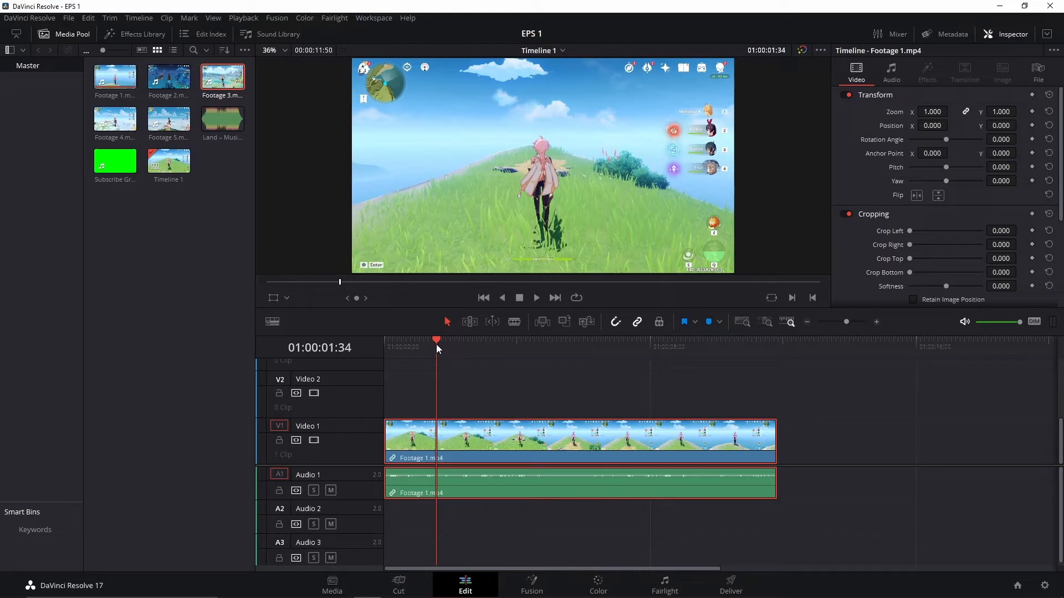
Cut the Footage 1 clip with the blade tool at 01:00:02:14 and again past the middle of the clip
{"action": "mouse_move", "coordinate": [456, 348]}
{"action": "left_mouse_down"}
{"action": "mouse_move", "coordinate": [487, 347]}
{"action": "mouse_move", "coordinate": [448, 347]}
{"action": "left_mouse_up"}
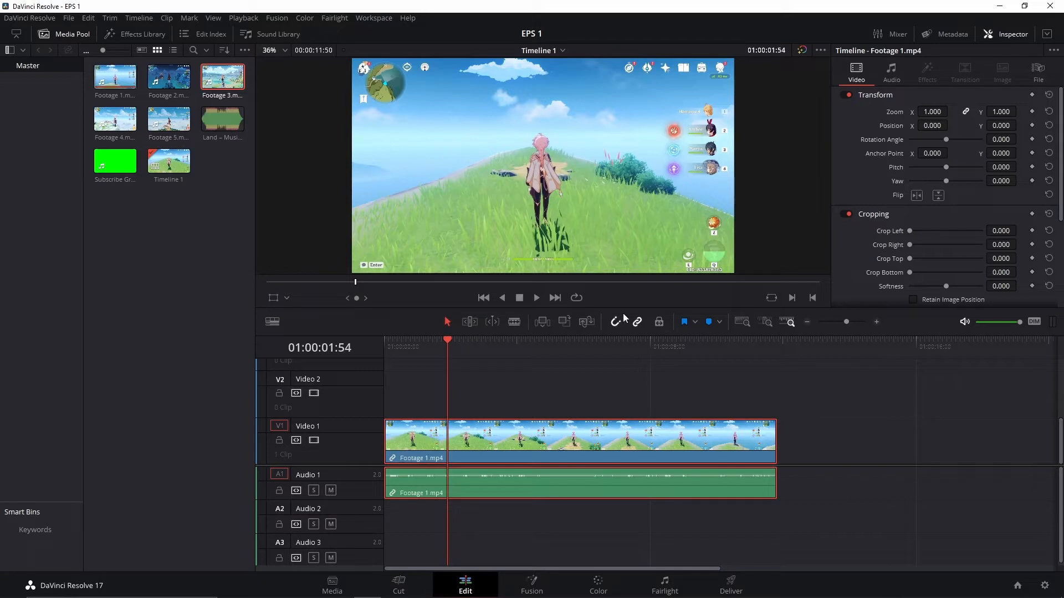
{"action": "left_click_drag", "start_coordinate": [412, 347], "coordinate": [413, 348]}
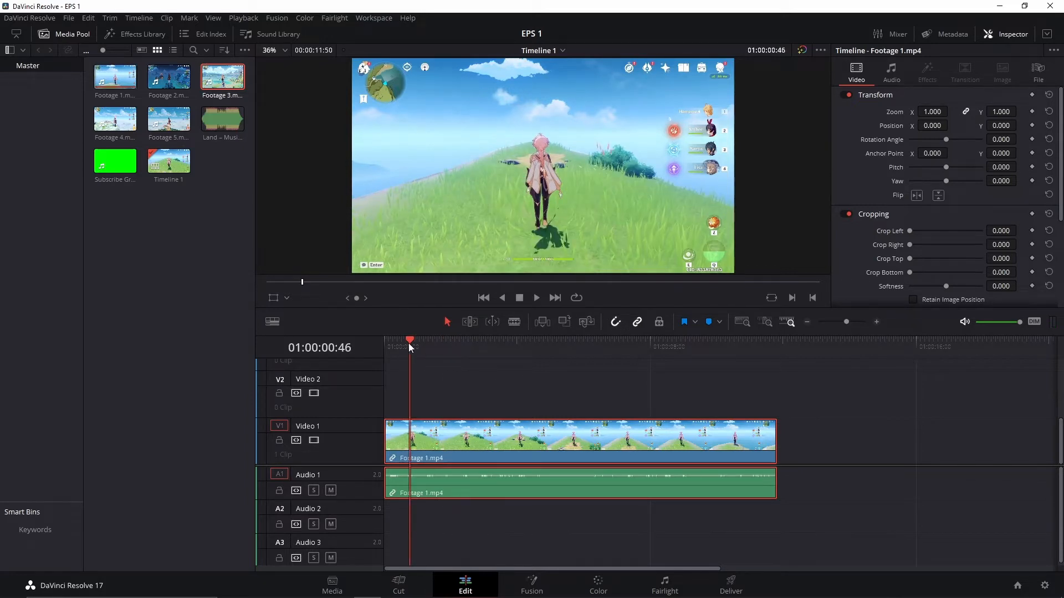
{"action": "left_click_drag", "start_coordinate": [407, 343], "coordinate": [459, 347]}
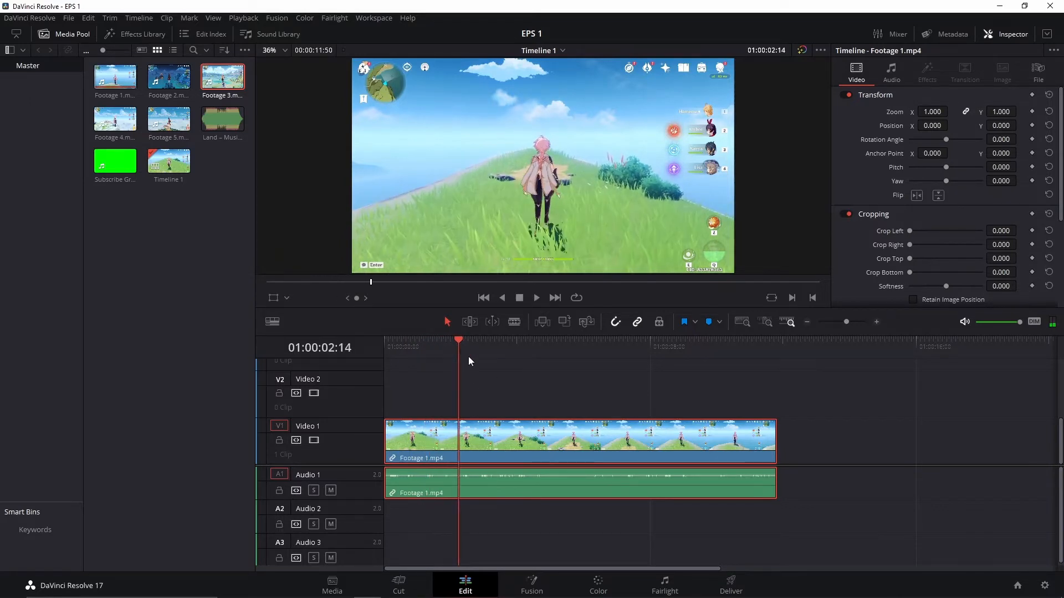
{"action": "left_click", "coordinate": [513, 322]}
{"action": "left_click", "coordinate": [458, 437]}
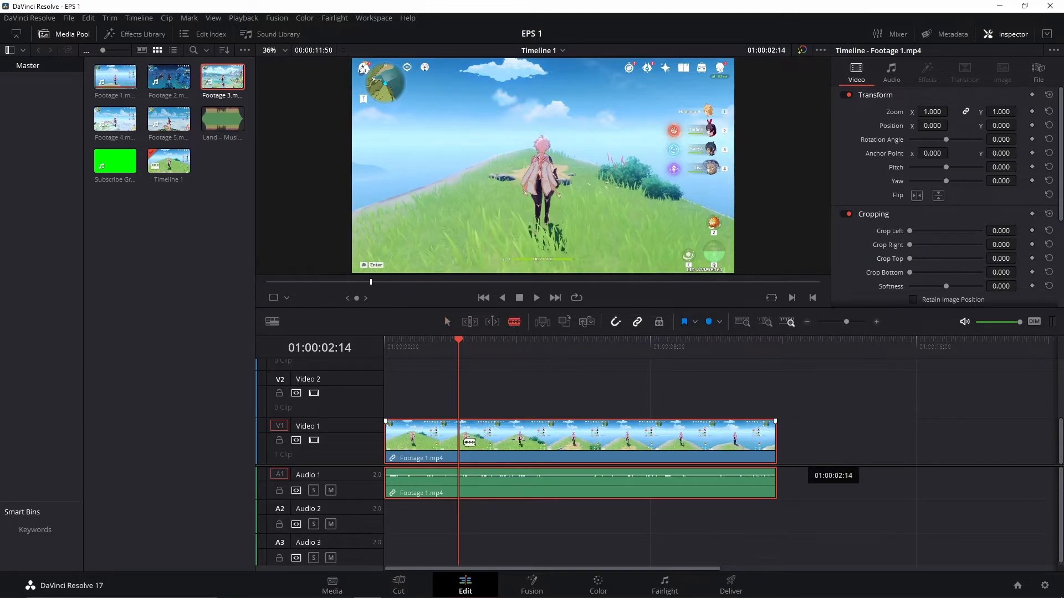
{"action": "left_click", "coordinate": [613, 437]}
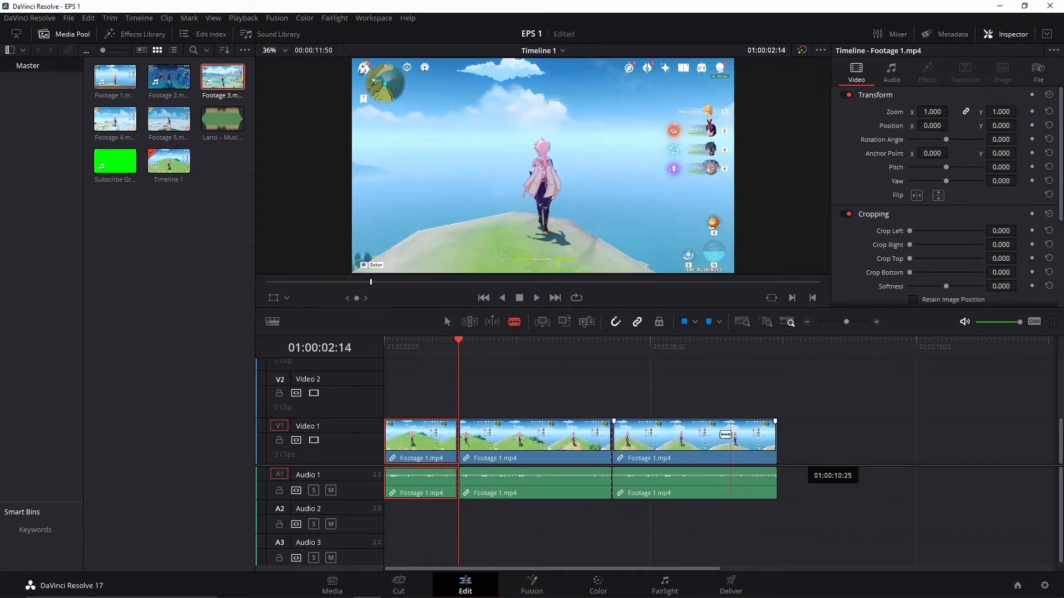
Return to selection mode and delete the middle segment of Footage 1, leaving the gap open
{"action": "left_click", "coordinate": [448, 323]}
{"action": "left_click", "coordinate": [518, 348]}
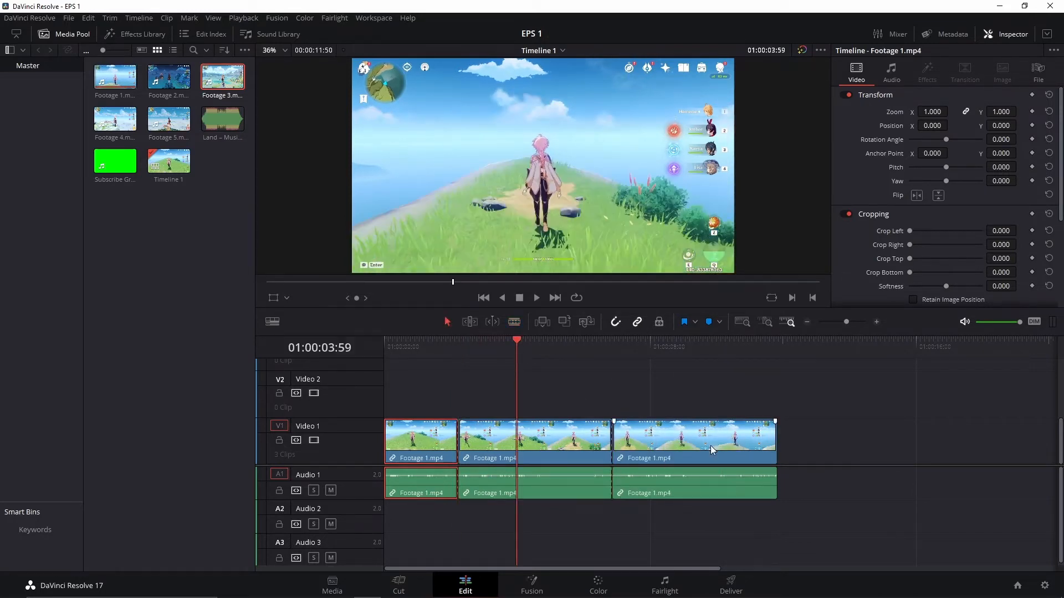
{"action": "left_click", "coordinate": [554, 435]}
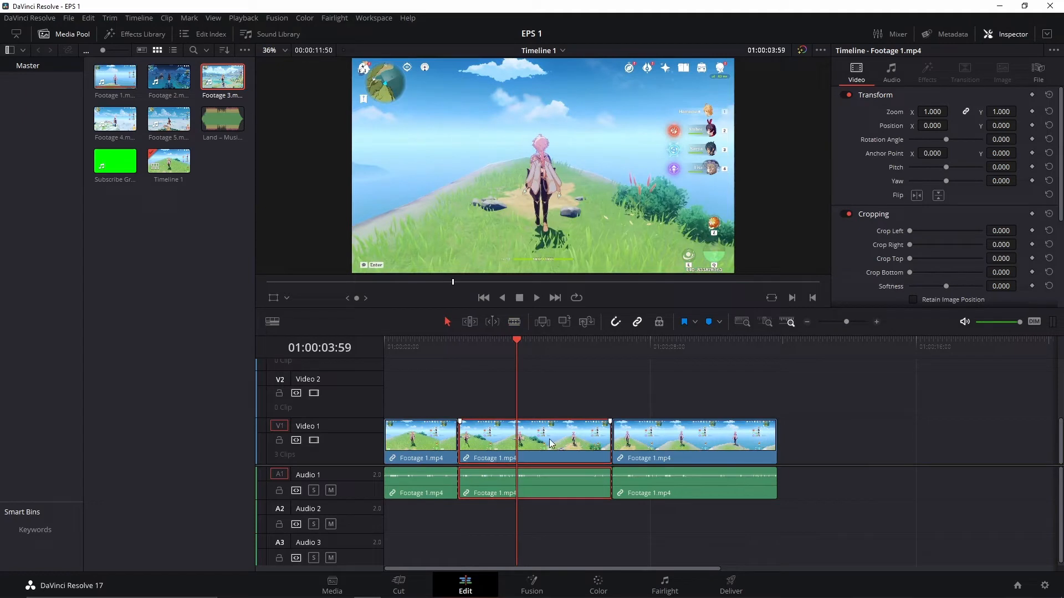
{"action": "key", "text": "BackSpace"}
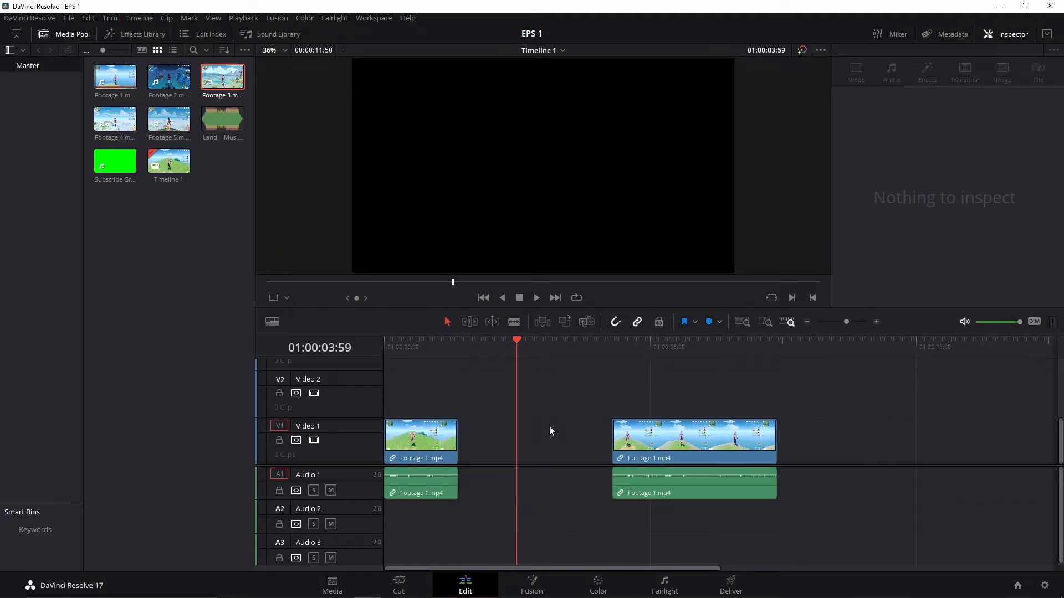
Undo the segment deletion and both blade cuts on the Footage 1 clip
{"action": "key", "text": "ctrl+z"}
{"action": "key", "text": "ctrl+z"}
{"action": "key", "text": "ctrl+z"}
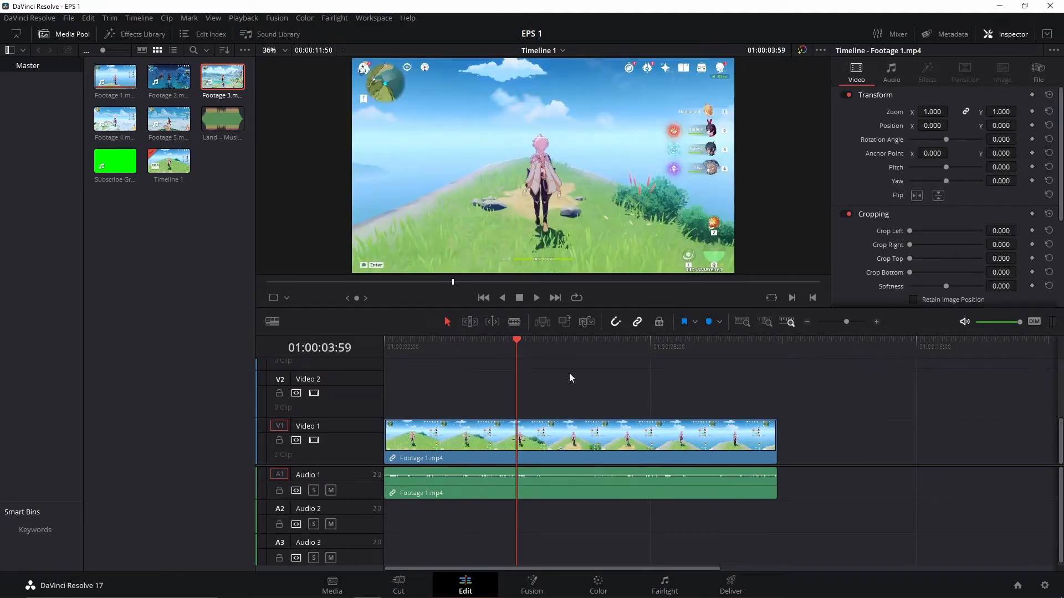
Split the Footage 1 clip at the playhead at 01:00:02:15 and again at 01:00:06:45
{"action": "left_click", "coordinate": [461, 343]}
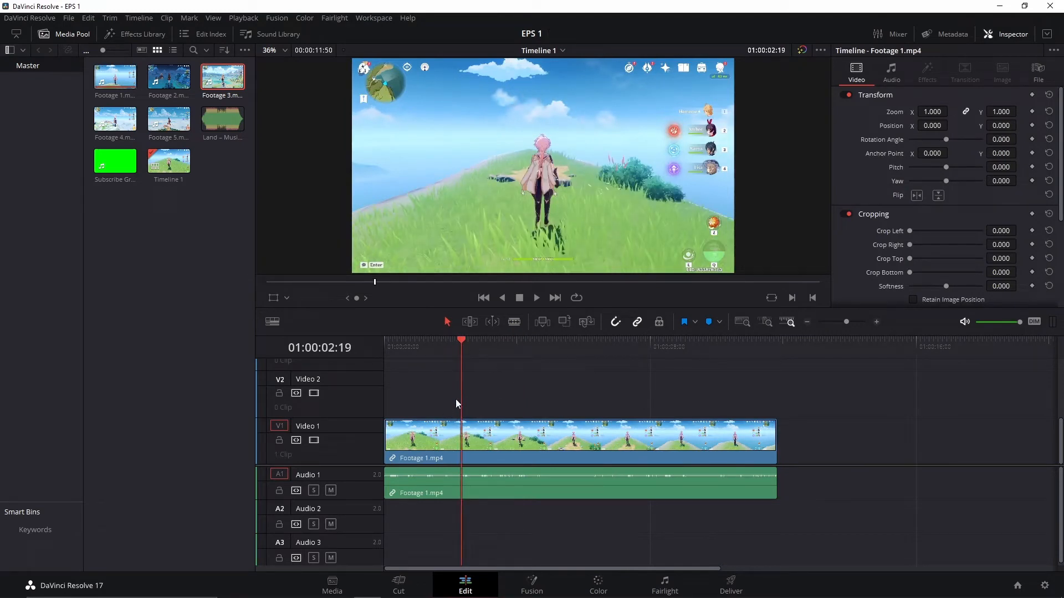
{"action": "mouse_move", "coordinate": [463, 342]}
{"action": "left_mouse_down"}
{"action": "mouse_move", "coordinate": [580, 354]}
{"action": "mouse_move", "coordinate": [459, 358]}
{"action": "left_mouse_up"}
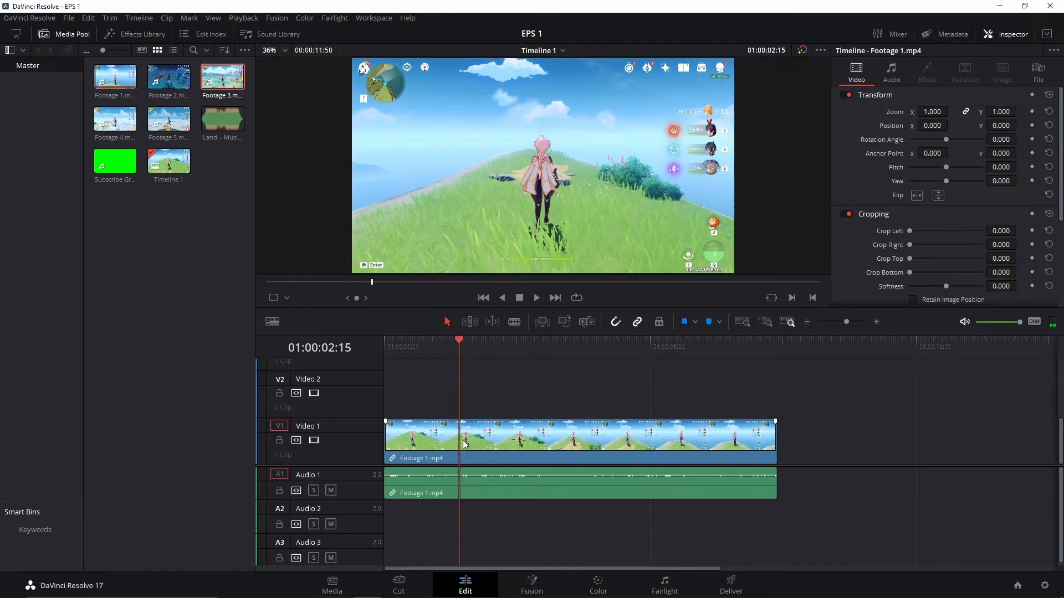
{"action": "left_click", "coordinate": [484, 445]}
{"action": "key", "text": "ctrl+b"}
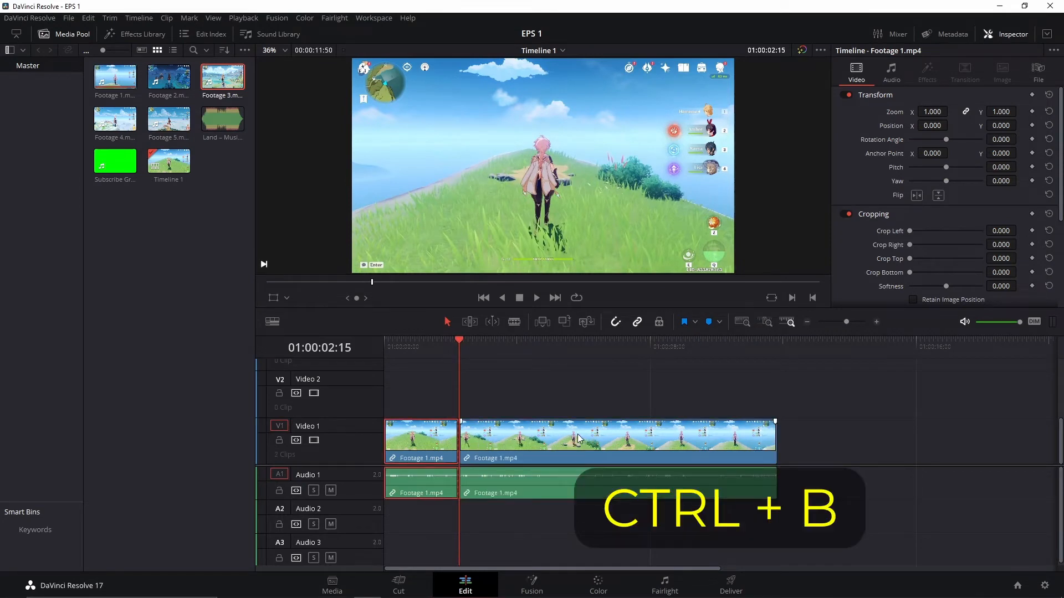
{"action": "left_click_drag", "start_coordinate": [480, 344], "coordinate": [609, 350]}
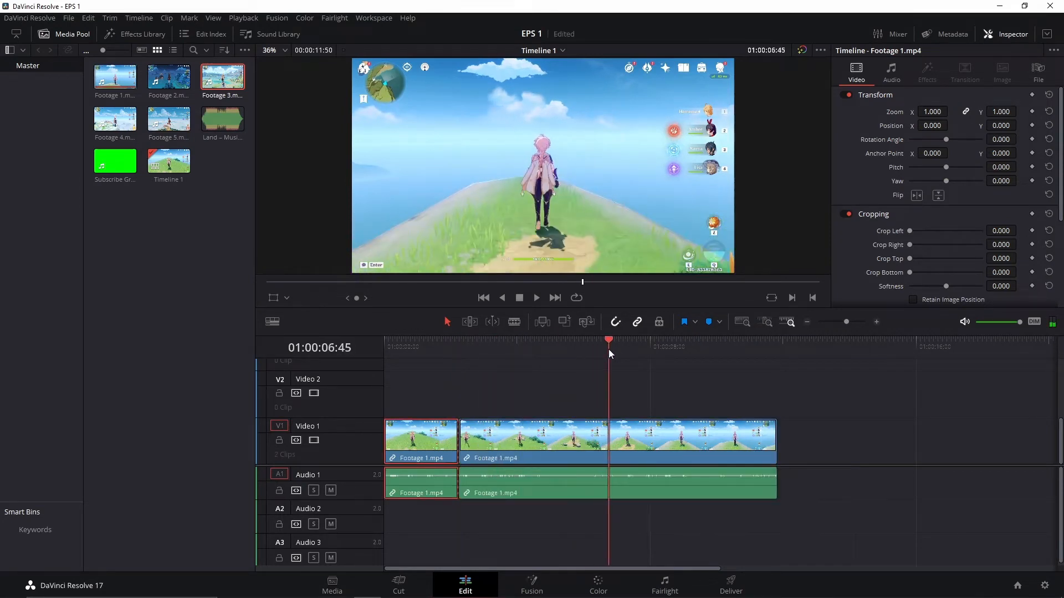
{"action": "left_click", "coordinate": [634, 439]}
{"action": "key", "text": "ctrl+b"}
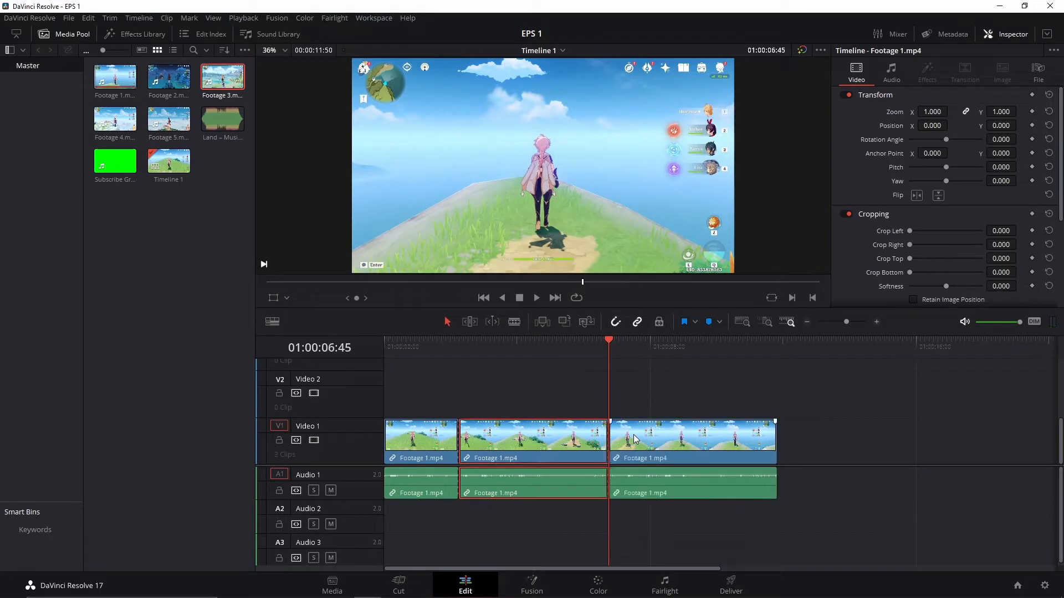
Try deleting the middle Footage 1 segment, and undo back to the single uncut clip
{"action": "left_click", "coordinate": [565, 348]}
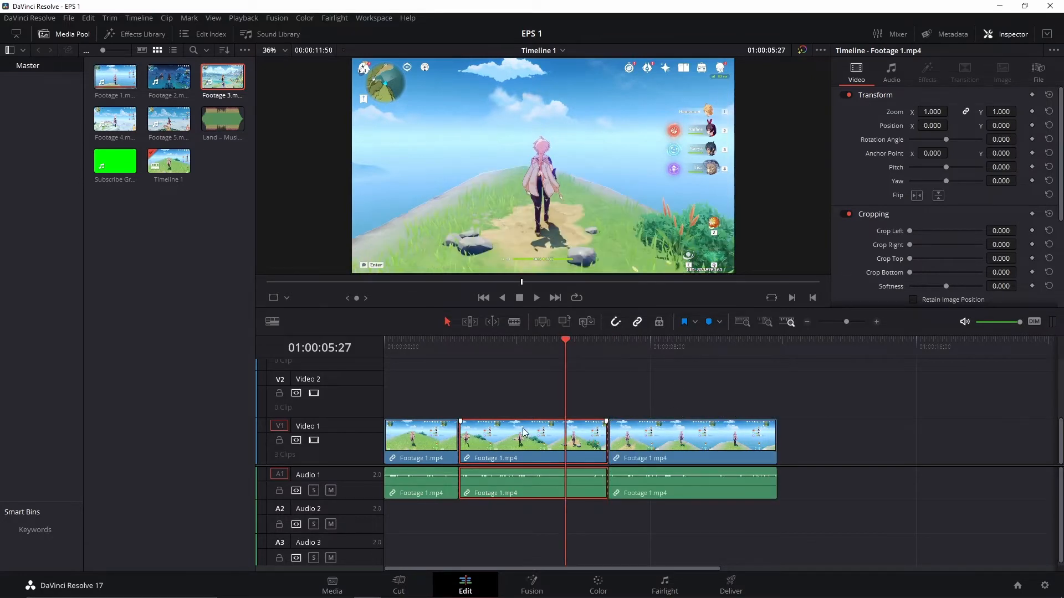
{"action": "key", "text": "Delete"}
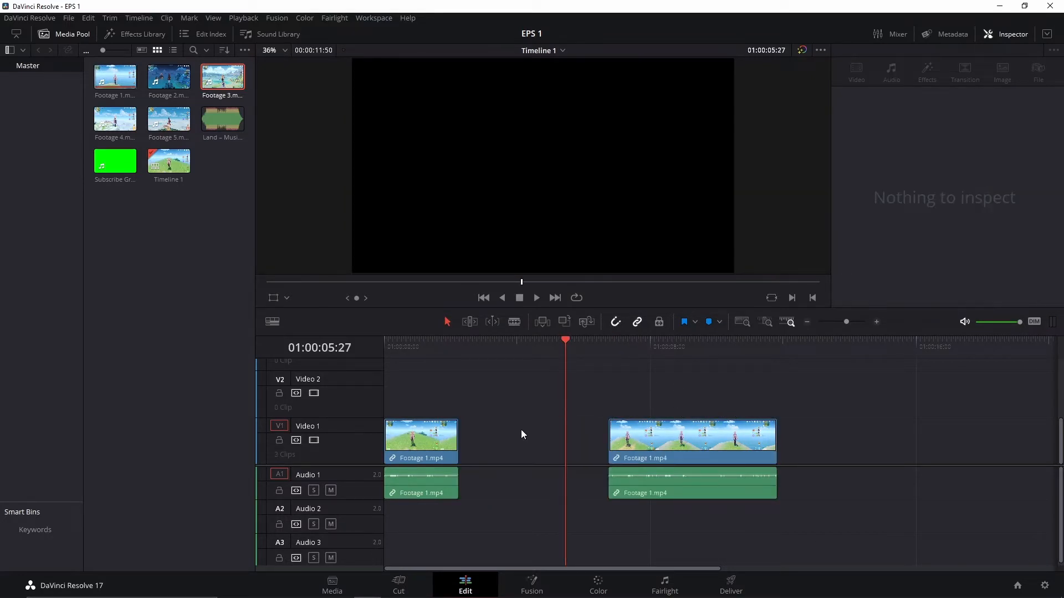
{"action": "key", "text": "ctrl+z"}
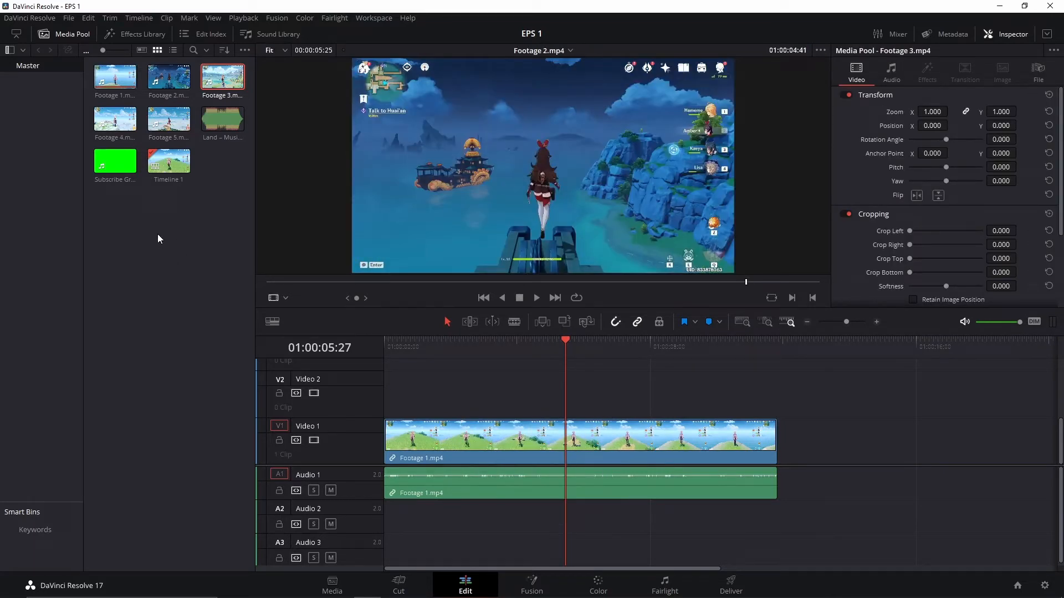
Examine the command list and layout presets in Keyboard Customization, keep the DaVinci Resolve preset and close the dialog
{"action": "left_click", "coordinate": [31, 18]}
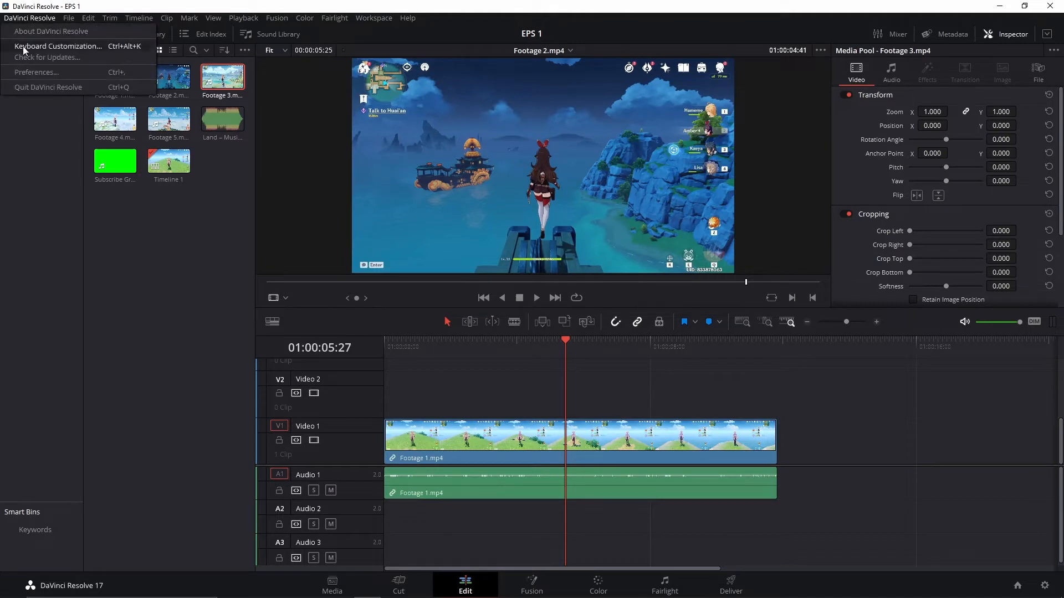
{"action": "left_click", "coordinate": [94, 49]}
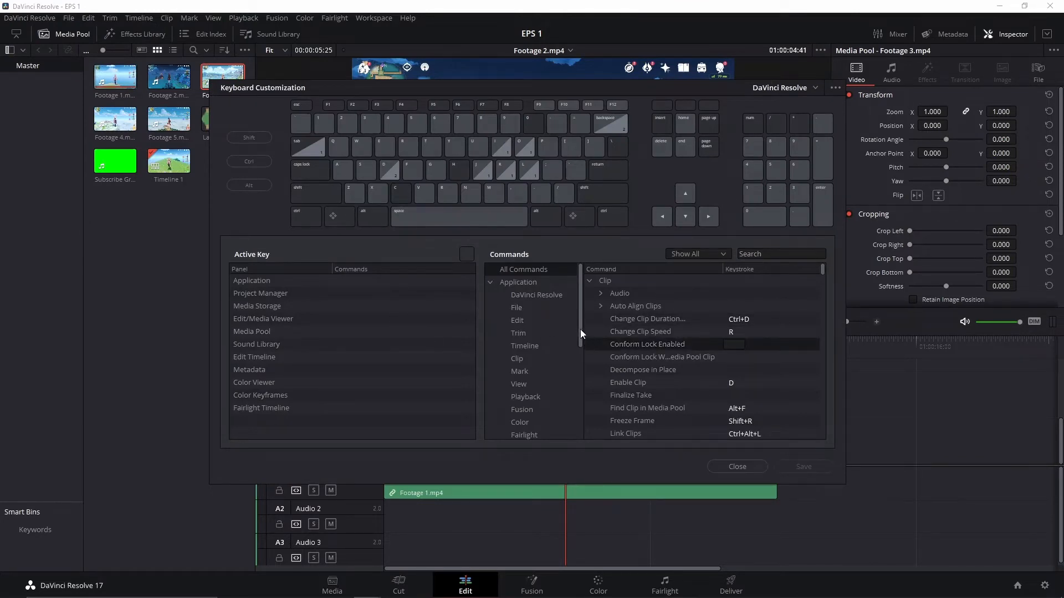
{"action": "left_click_drag", "start_coordinate": [580, 330], "coordinate": [577, 343]}
{"action": "mouse_move", "coordinate": [824, 274]}
{"action": "left_mouse_down"}
{"action": "mouse_move", "coordinate": [829, 307]}
{"action": "mouse_move", "coordinate": [829, 271]}
{"action": "left_mouse_up"}
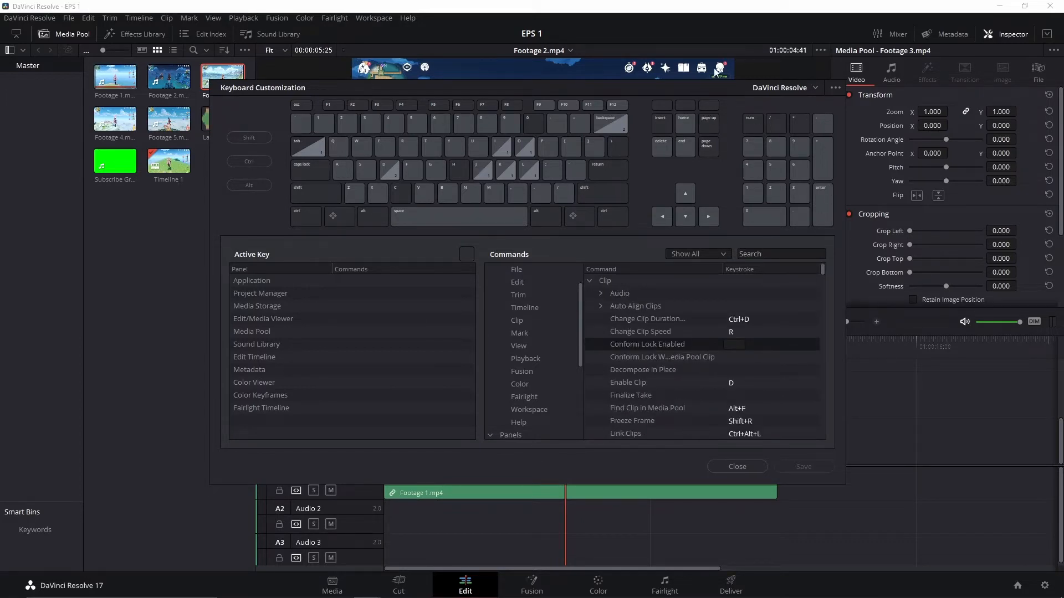
{"action": "left_click", "coordinate": [813, 88]}
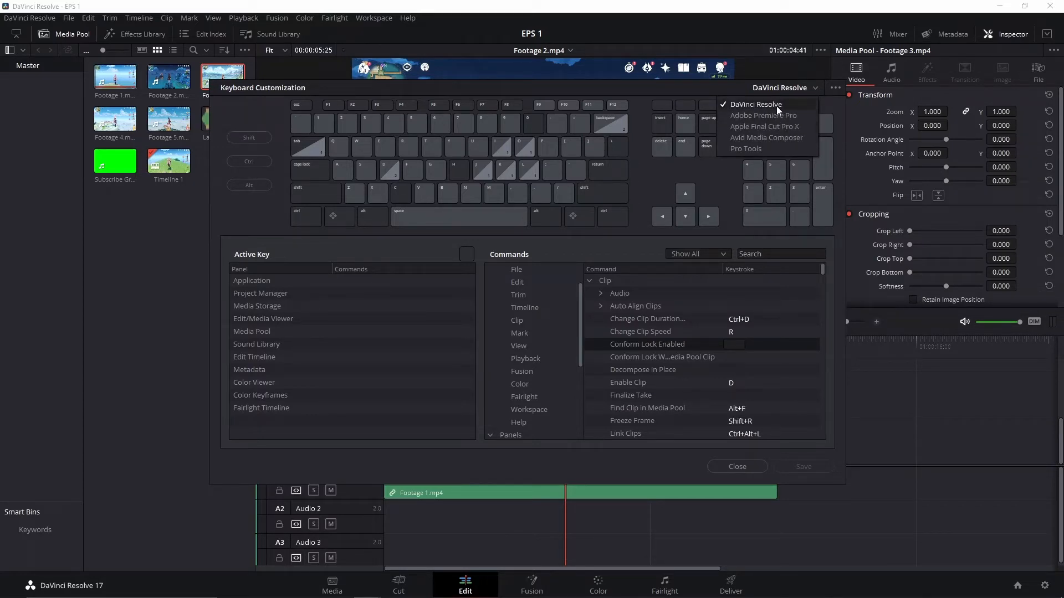
{"action": "left_click", "coordinate": [753, 105]}
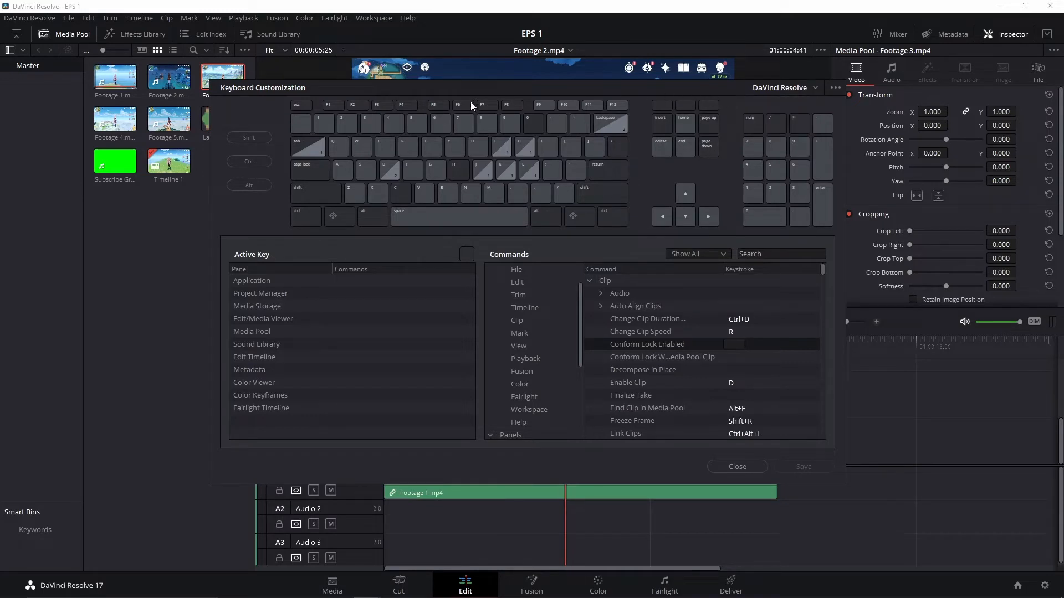
{"action": "left_click", "coordinate": [738, 467]}
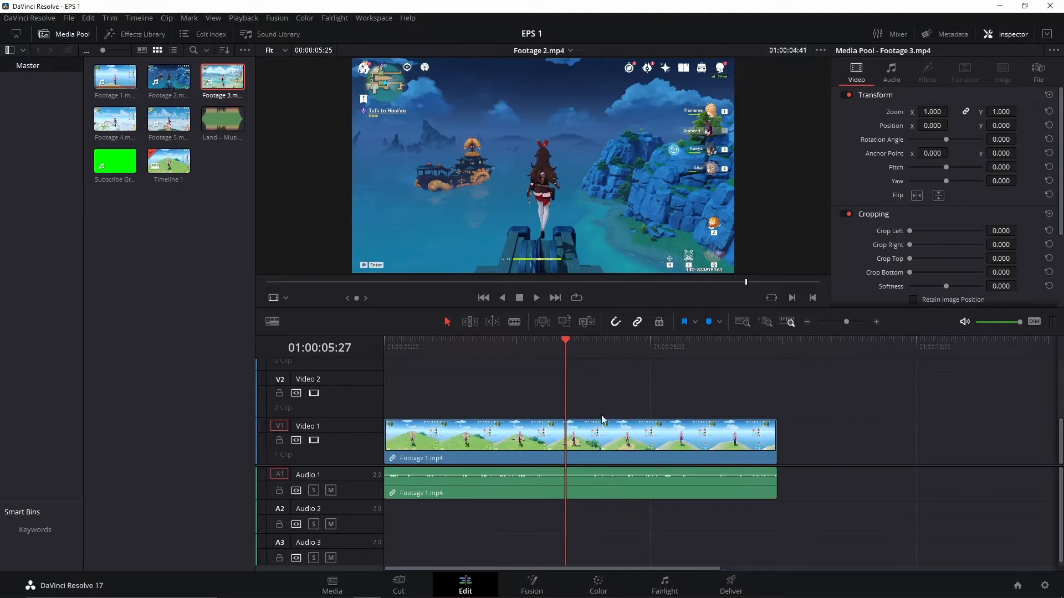
Split the Footage 1 clip at the playhead at 01:00:02:24 and again at 01:00:05:05
{"action": "left_click", "coordinate": [464, 355]}
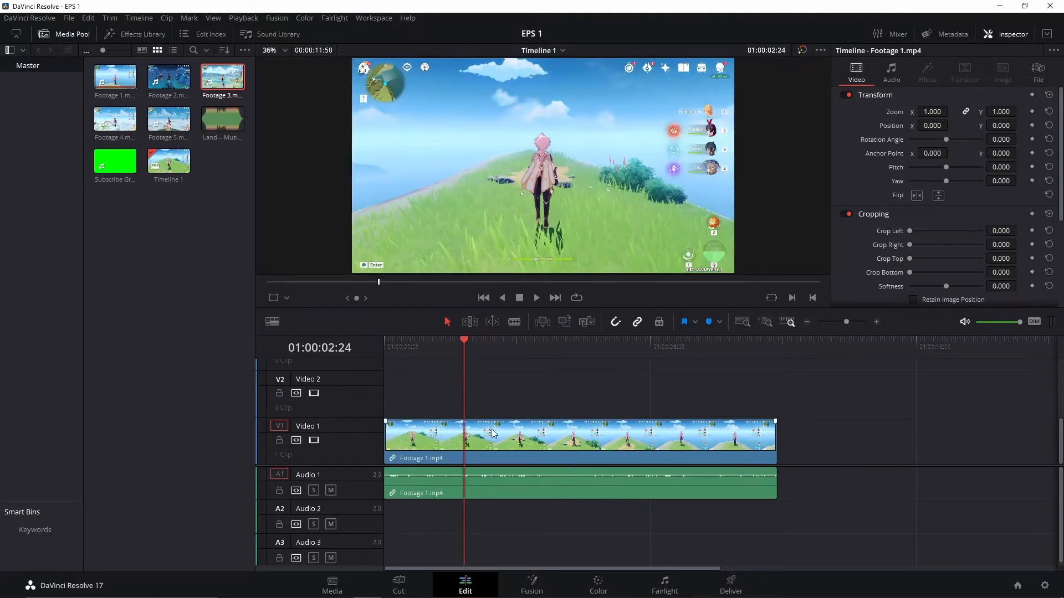
{"action": "key", "text": "ctrl+b"}
{"action": "left_click_drag", "start_coordinate": [537, 349], "coordinate": [553, 354]}
{"action": "left_click", "coordinate": [593, 449]}
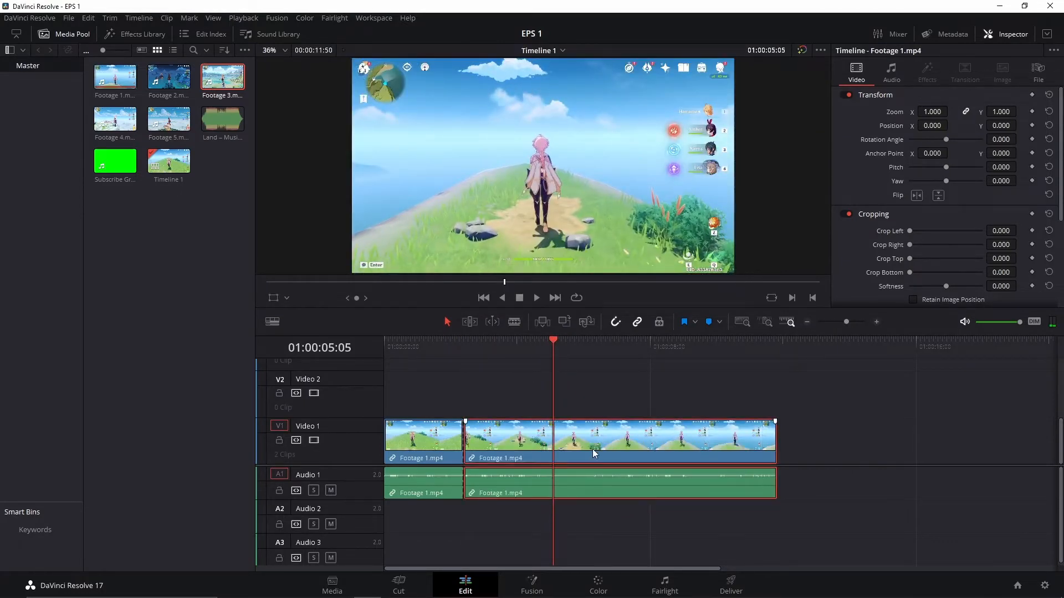
{"action": "key", "text": "ctrl+b"}
Try deleting the middle Footage 1 segment and moving the last segment against the first to close the gap, undoing both
{"action": "key", "text": "BackSpace"}
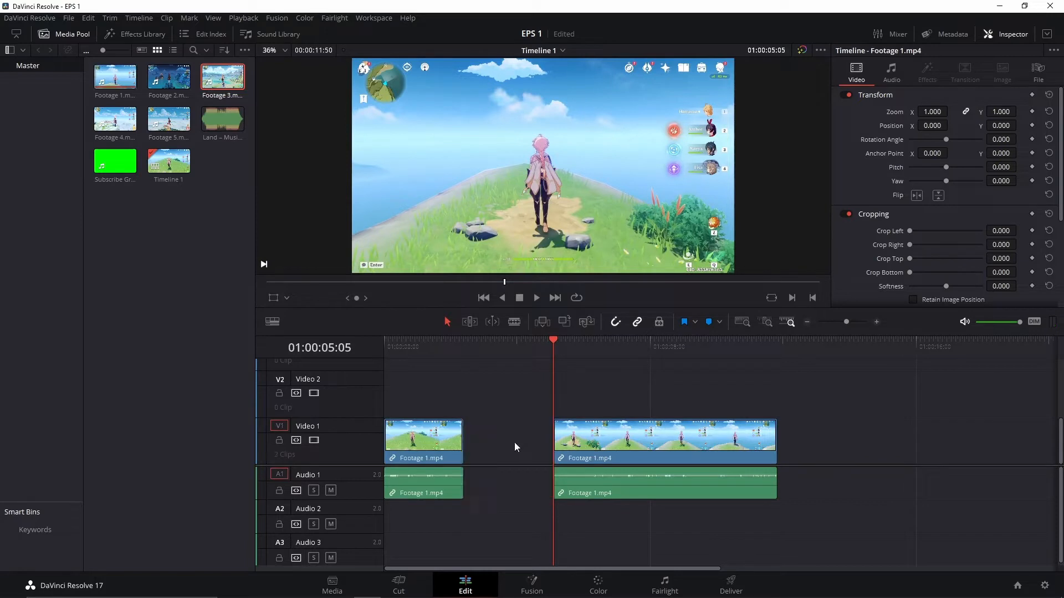
{"action": "key", "text": "ctrl+z"}
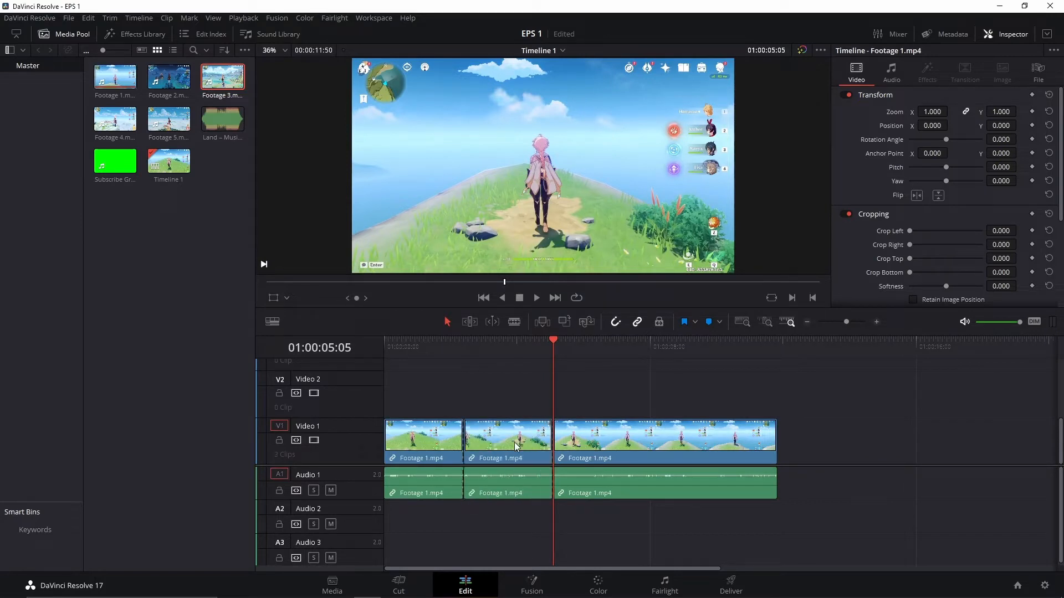
{"action": "left_click", "coordinate": [516, 446]}
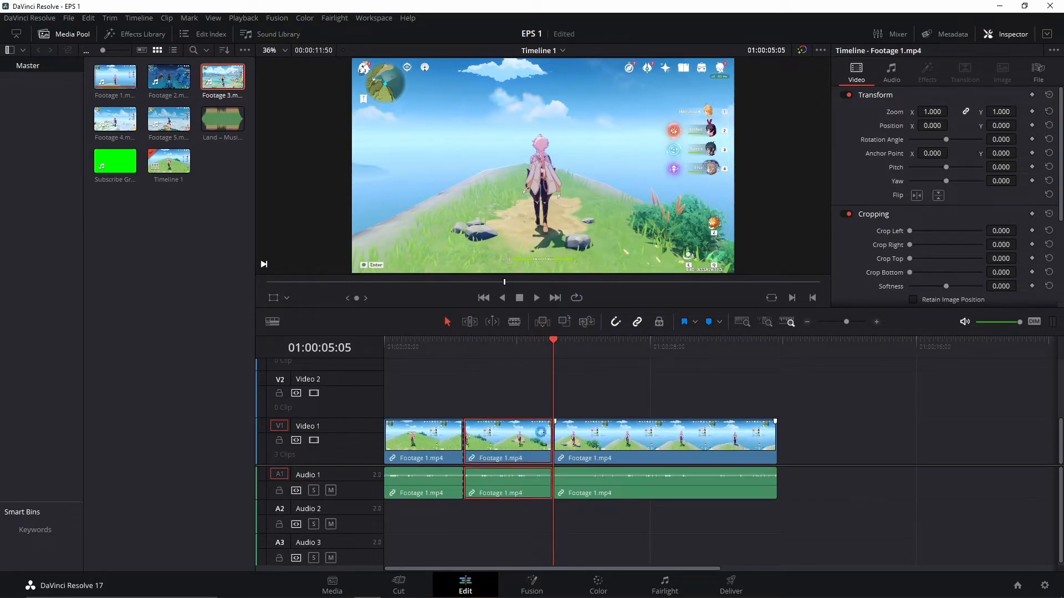
{"action": "left_click", "coordinate": [589, 442]}
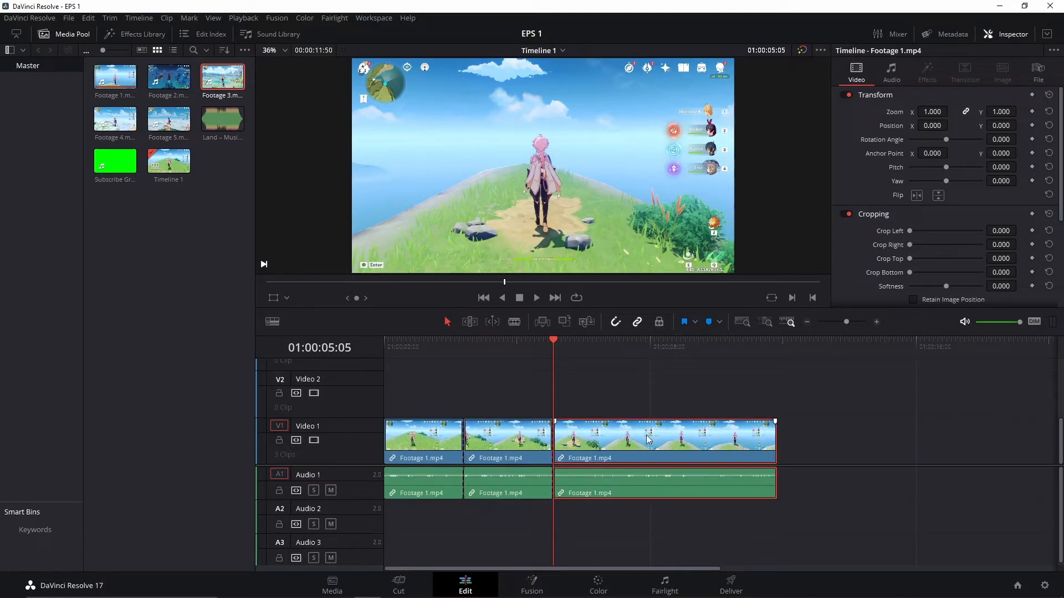
{"action": "left_click_drag", "start_coordinate": [640, 447], "coordinate": [551, 437]}
{"action": "key", "text": "ctrl+z"}
Try ripple-deleting the middle Footage 1 segment so the gap closes, undoing the deletion each time
{"action": "left_click", "coordinate": [495, 439]}
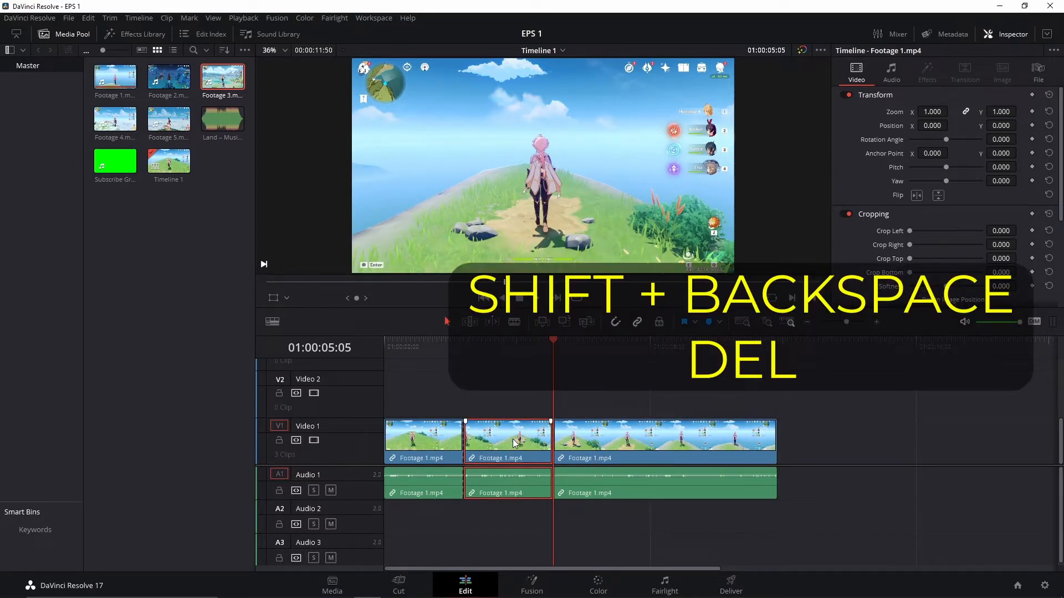
{"action": "key", "text": "shift+BackSpace"}
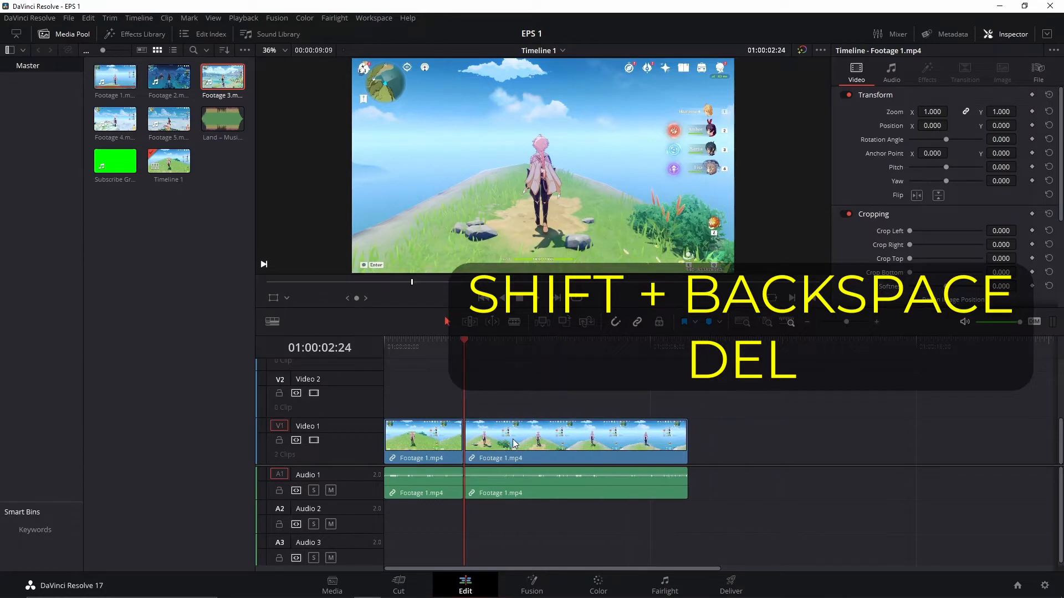
{"action": "key", "text": "ctrl+z"}
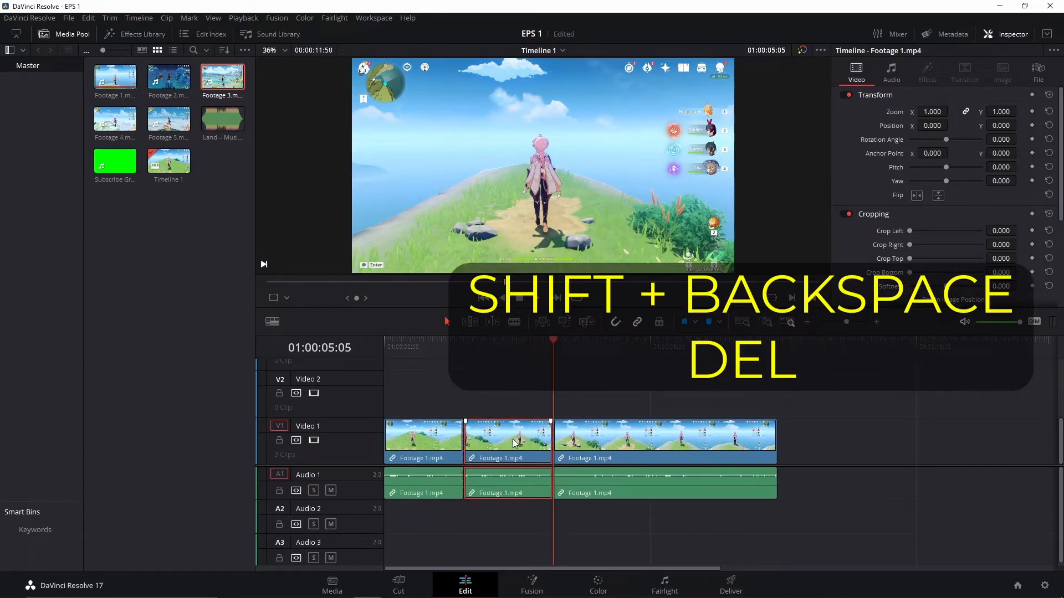
{"action": "key", "text": "shift+BackSpace"}
{"action": "key", "text": "ctrl+z"}
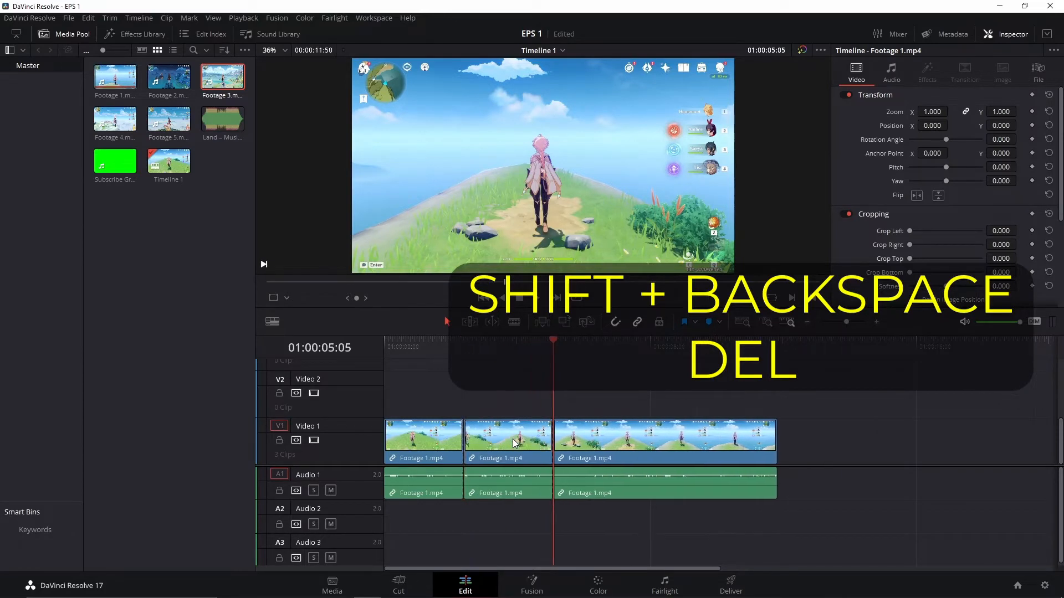
Save the project, try closing the gap by hand after deleting the middle Footage 1 segment, and undo the deletion and move
{"action": "left_click", "coordinate": [516, 444]}
{"action": "key", "text": "ctrl+s"}
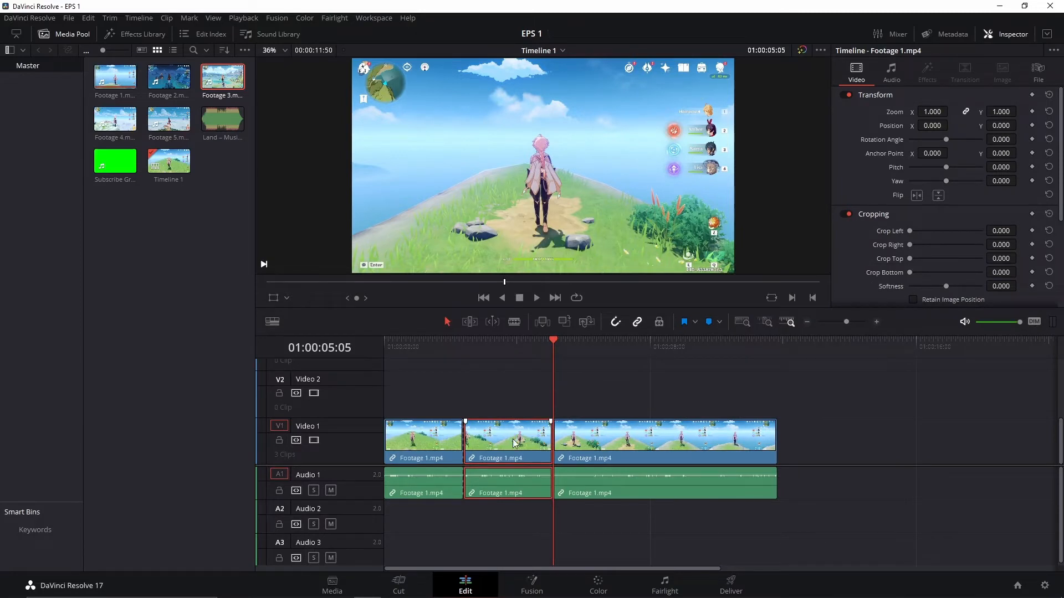
{"action": "key", "text": "BackSpace"}
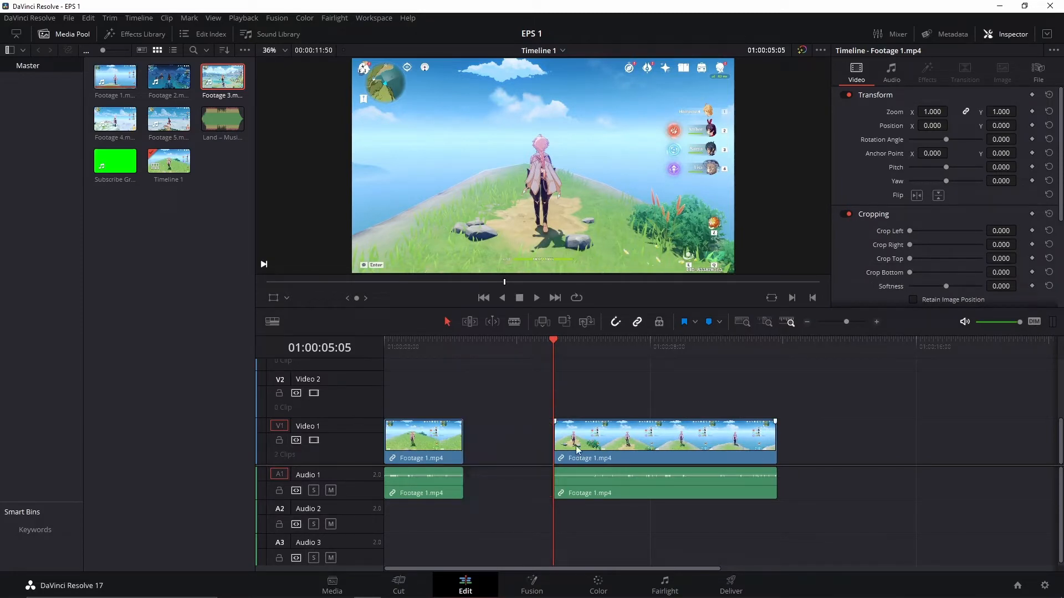
{"action": "left_click_drag", "start_coordinate": [658, 438], "coordinate": [568, 442]}
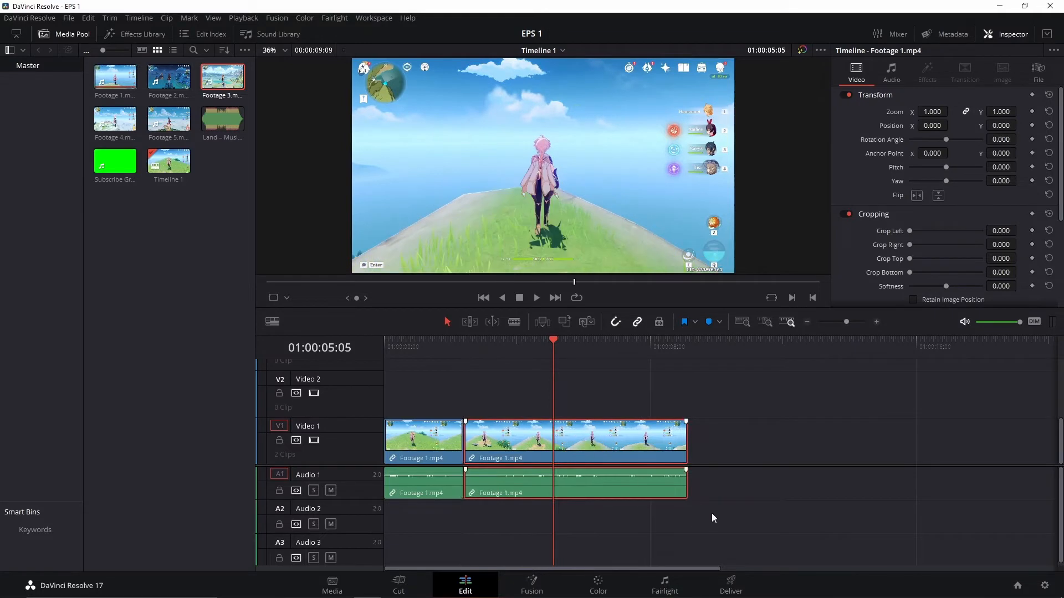
{"action": "key", "text": "ctrl+z"}
{"action": "key", "text": "ctrl+z"}
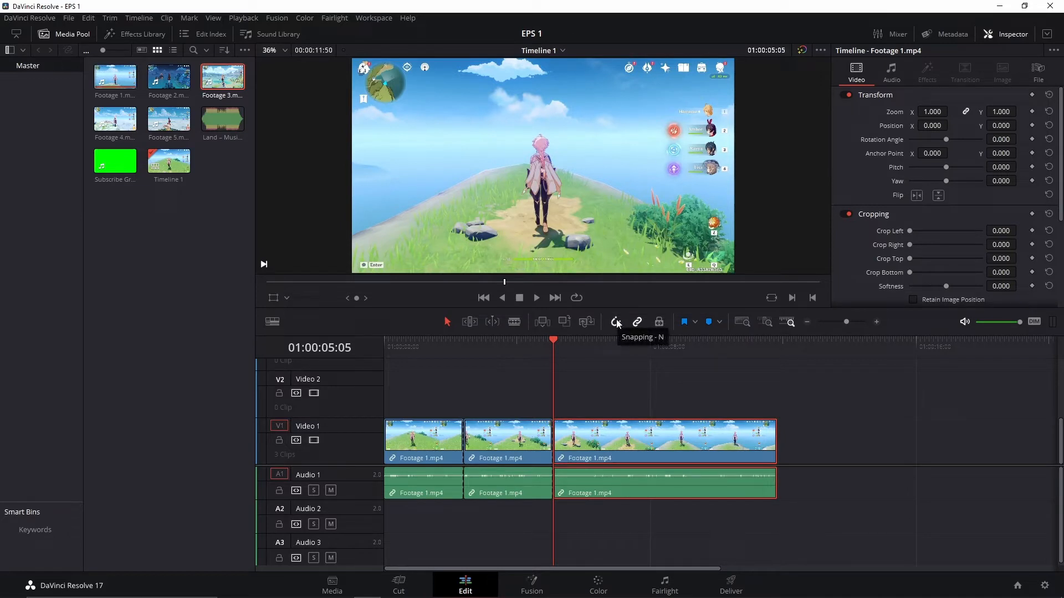
Try moving the last Footage 1 segment to the playhead at 01:00:05:33, freely with Snapping off, and back against the middle segment with Snapping on
{"action": "left_click_drag", "start_coordinate": [599, 438], "coordinate": [630, 431]}
{"action": "left_click", "coordinate": [569, 347]}
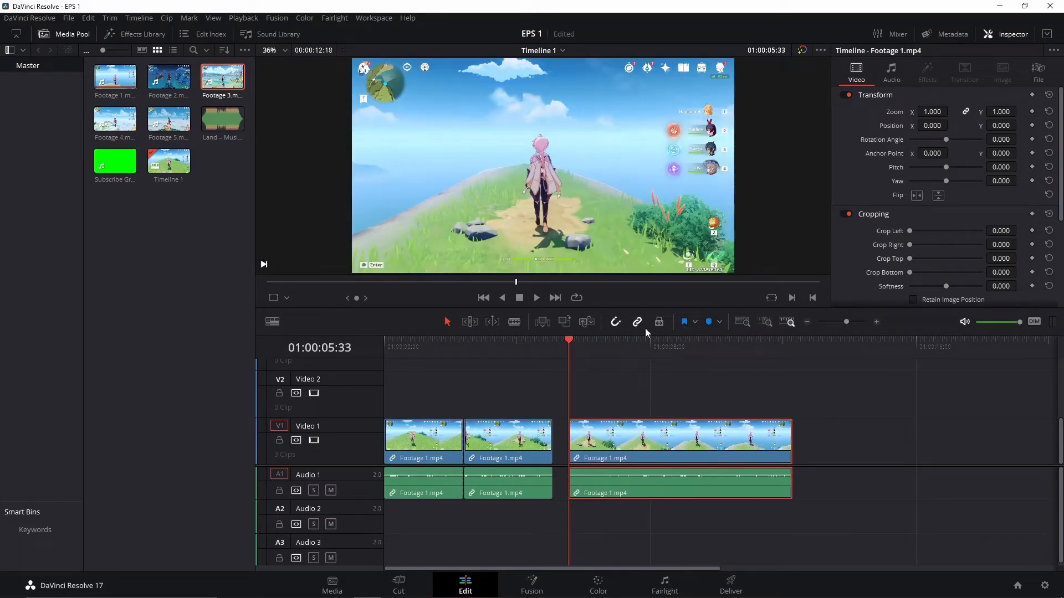
{"action": "left_click", "coordinate": [616, 324]}
{"action": "mouse_move", "coordinate": [613, 436]}
{"action": "left_mouse_down"}
{"action": "mouse_move", "coordinate": [587, 444]}
{"action": "mouse_move", "coordinate": [631, 445]}
{"action": "mouse_move", "coordinate": [590, 441]}
{"action": "mouse_move", "coordinate": [625, 442]}
{"action": "mouse_move", "coordinate": [604, 441]}
{"action": "left_mouse_up"}
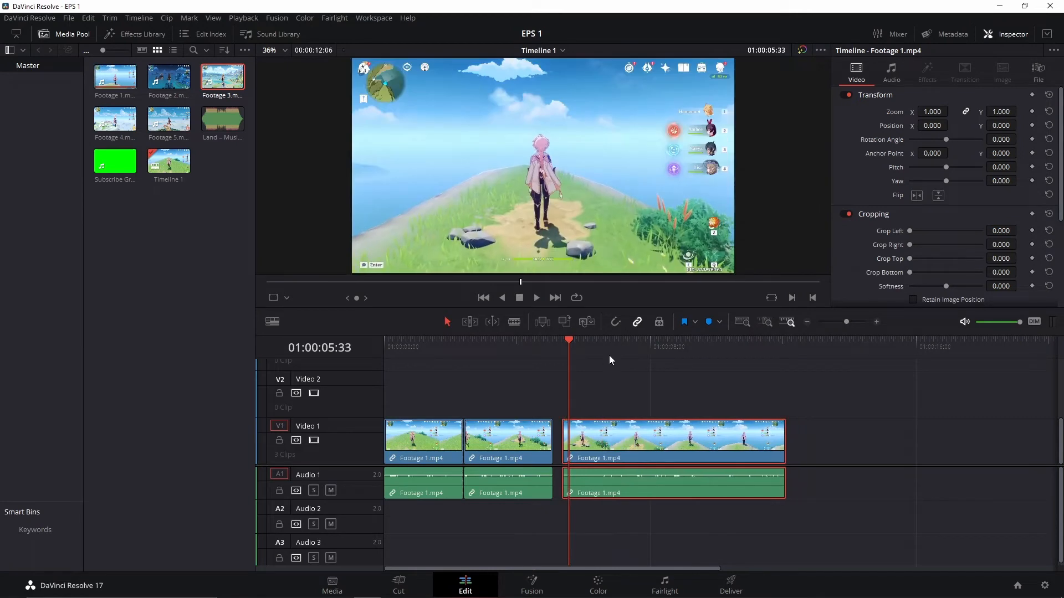
{"action": "left_click", "coordinate": [616, 323]}
{"action": "left_click_drag", "start_coordinate": [606, 442], "coordinate": [596, 442]}
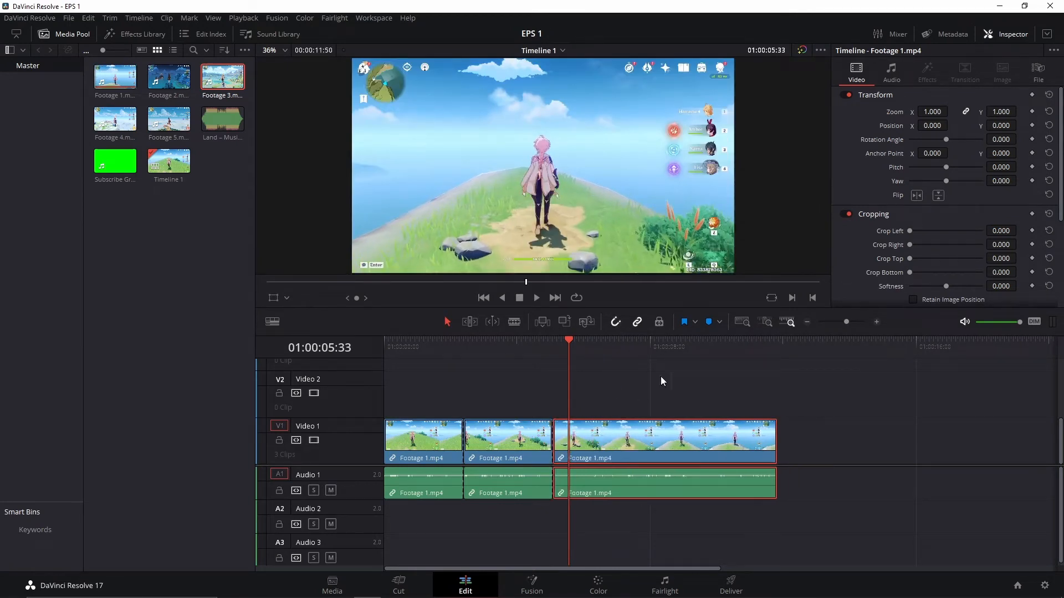
{"action": "left_click", "coordinate": [699, 395]}
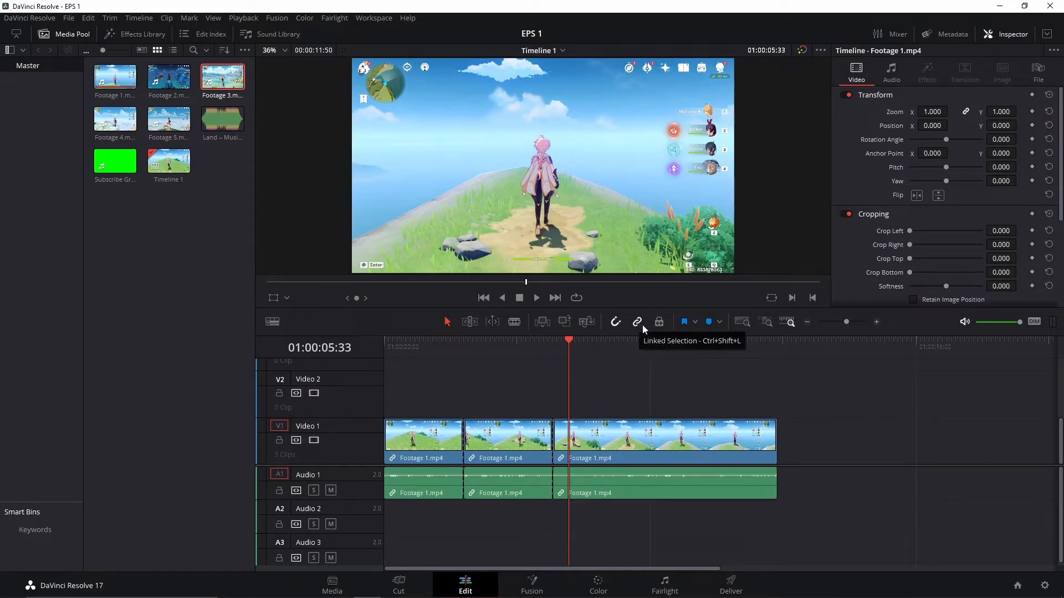
Compare selecting Footage 1 segments with Linked Selection on and off, picking the last segment's video and audio separately
{"action": "left_click", "coordinate": [612, 435]}
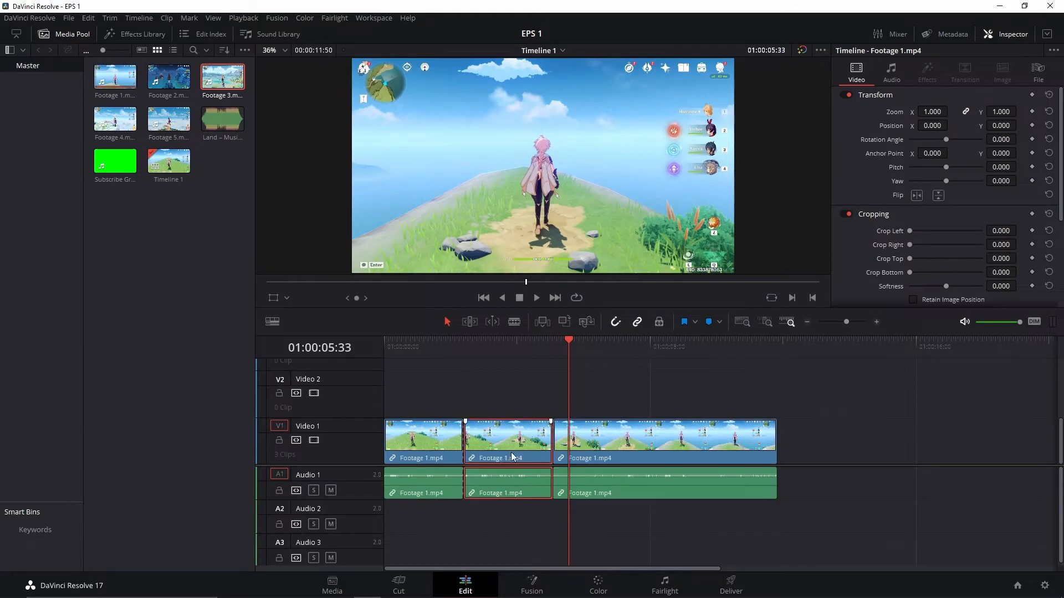
{"action": "left_click", "coordinate": [444, 450]}
{"action": "left_click", "coordinate": [596, 446]}
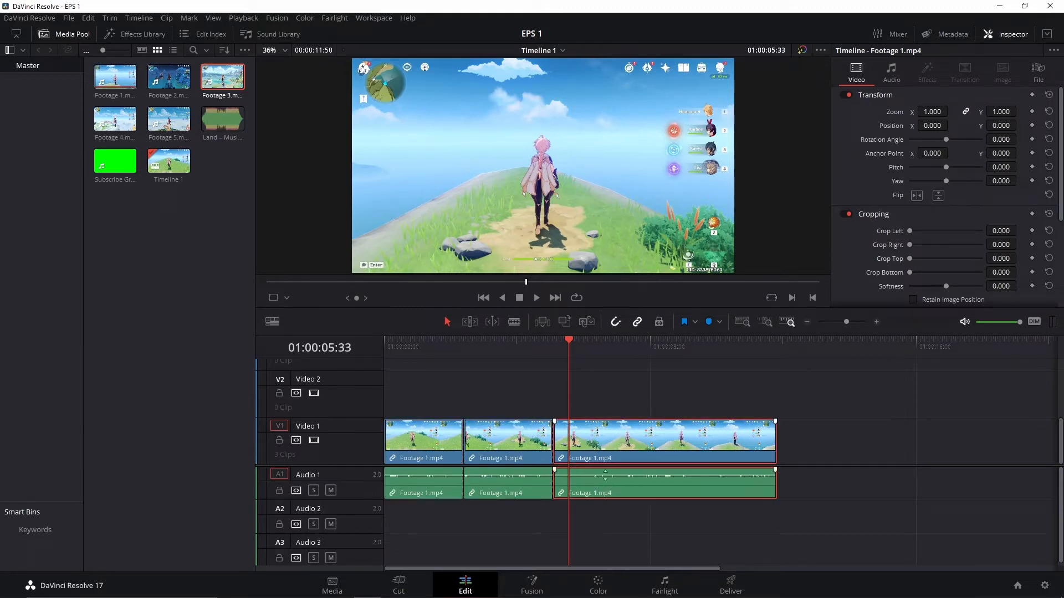
{"action": "left_click", "coordinate": [638, 322]}
{"action": "left_click", "coordinate": [723, 370]}
{"action": "left_click", "coordinate": [614, 435]}
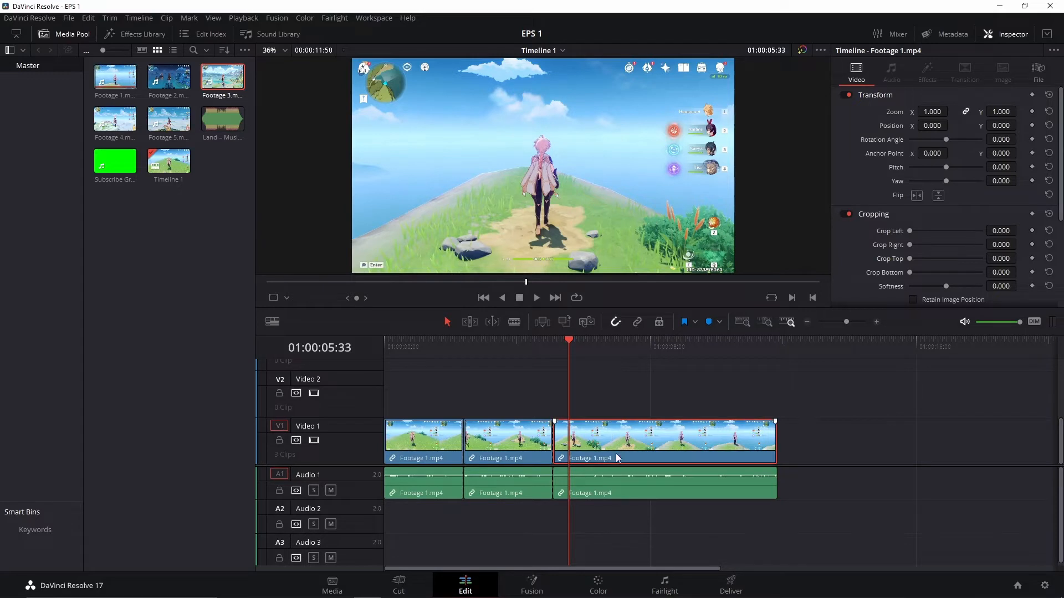
{"action": "left_click", "coordinate": [614, 478]}
{"action": "left_click", "coordinate": [616, 446]}
{"action": "left_click", "coordinate": [618, 488]}
{"action": "left_click", "coordinate": [617, 443]}
Try deleting only the last Footage 1 segment's audio, undo the deletion, and turn Linked Selection back on
{"action": "left_click", "coordinate": [609, 485]}
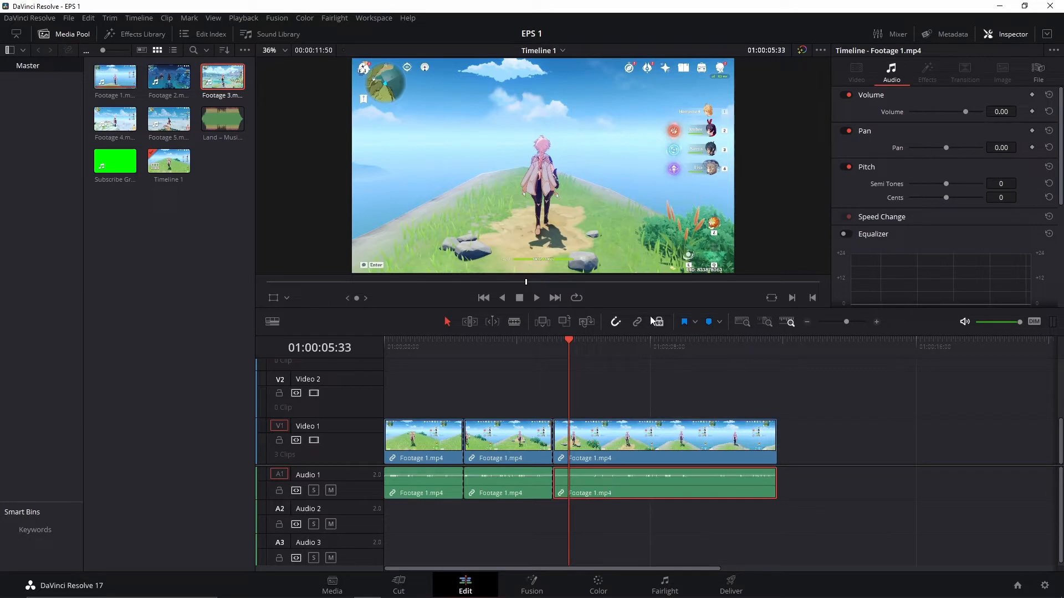
{"action": "key", "text": "Delete"}
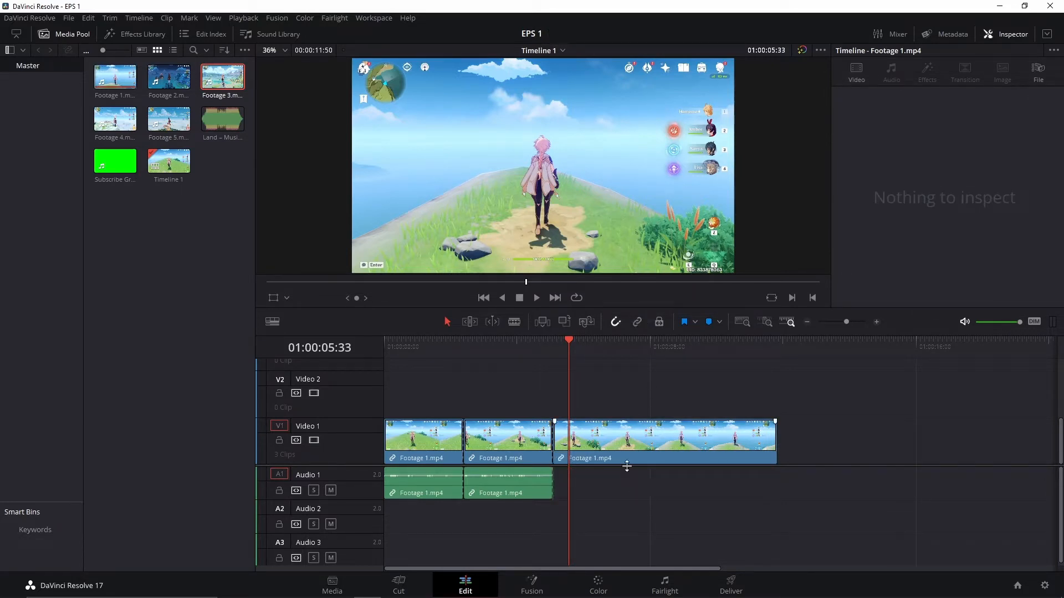
{"action": "key", "text": "ctrl+z"}
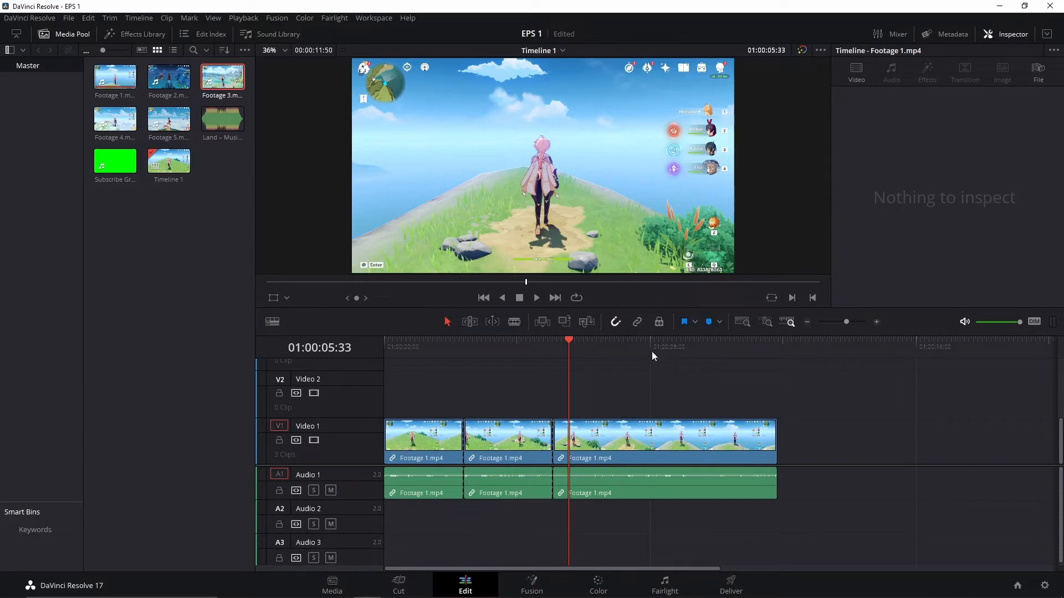
{"action": "left_click", "coordinate": [638, 322]}
Unlink the last Footage 1 segment's video from its audio and select the parts separately to compare with the linked middle segment
{"action": "left_click", "coordinate": [618, 441]}
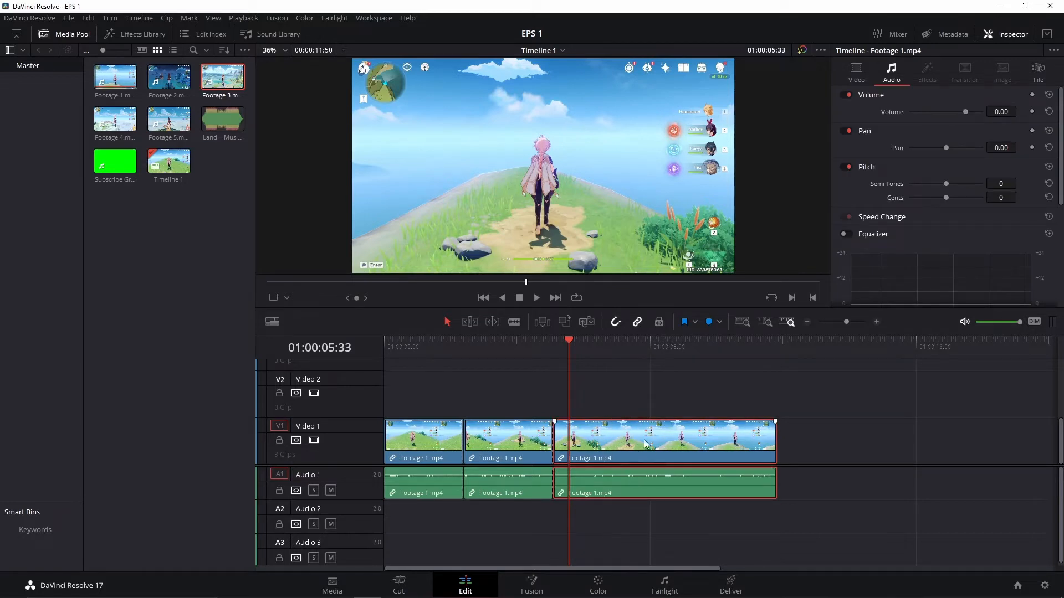
{"action": "right_click", "coordinate": [616, 436]}
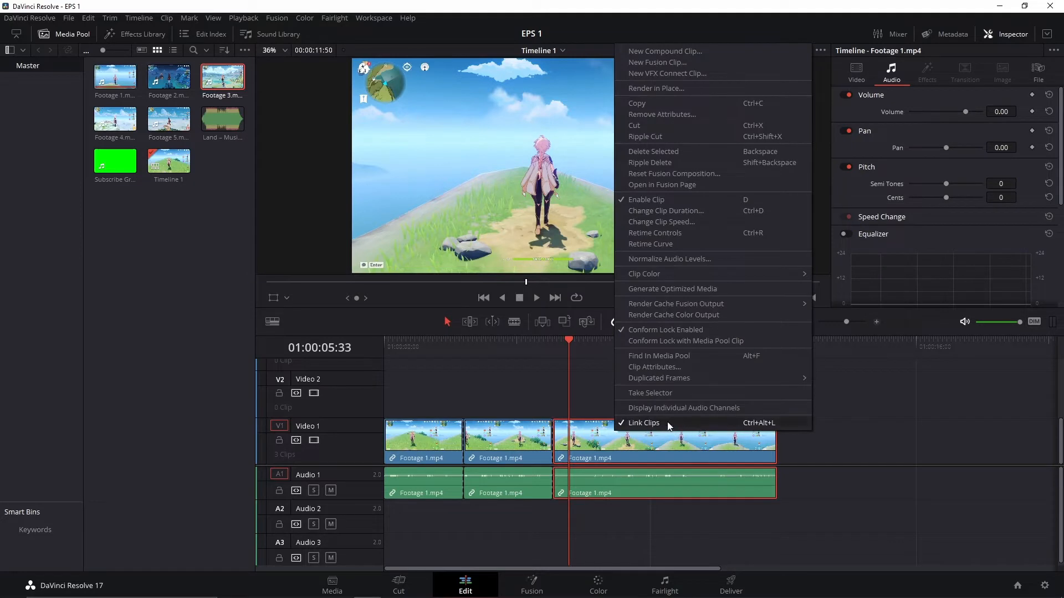
{"action": "left_click", "coordinate": [653, 425]}
{"action": "left_click", "coordinate": [625, 399]}
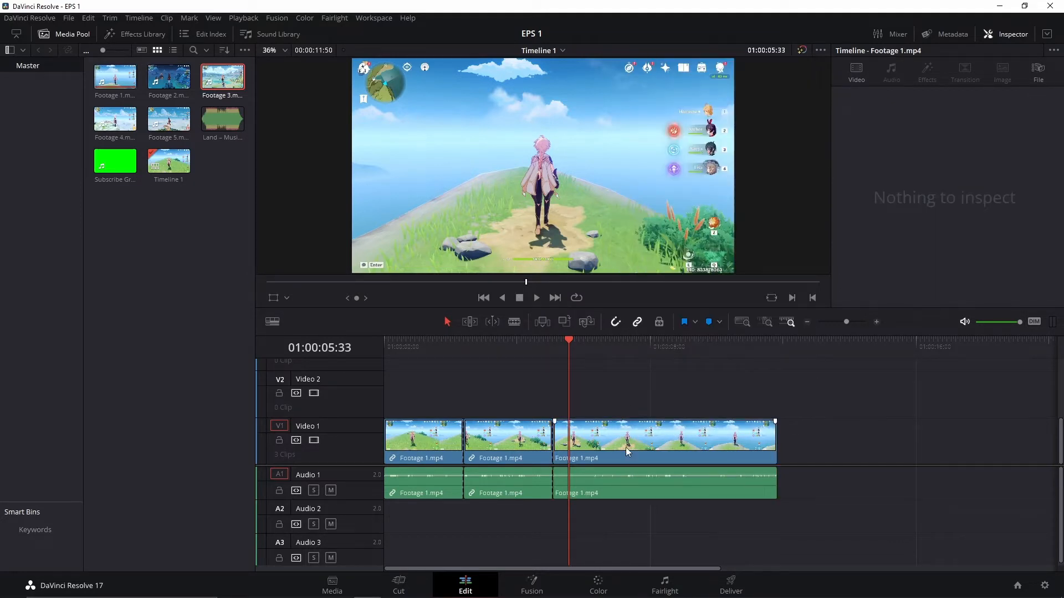
{"action": "left_click", "coordinate": [609, 491]}
{"action": "left_click", "coordinate": [612, 441]}
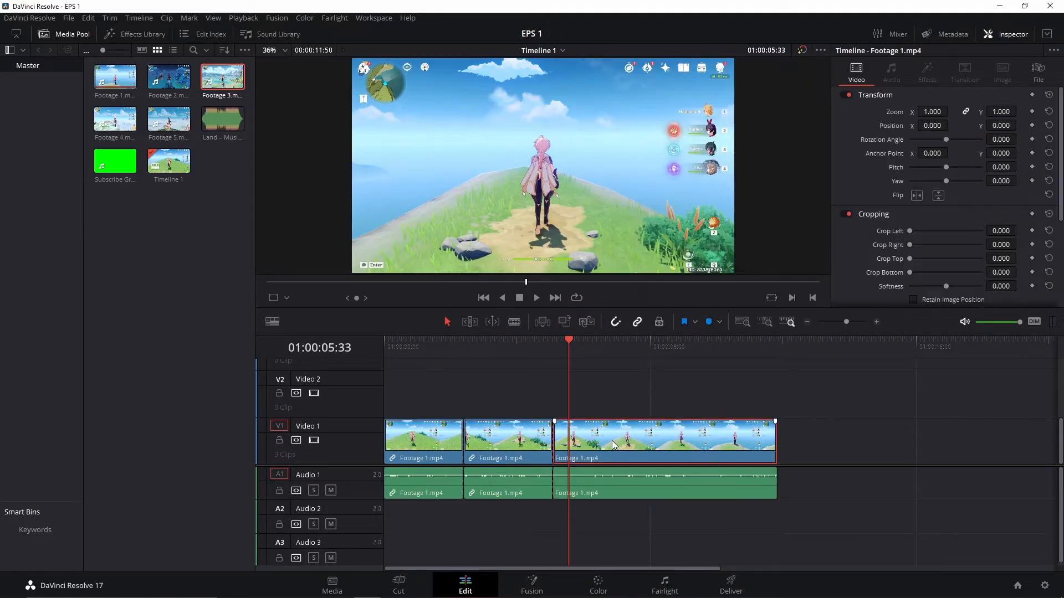
{"action": "left_click", "coordinate": [472, 460]}
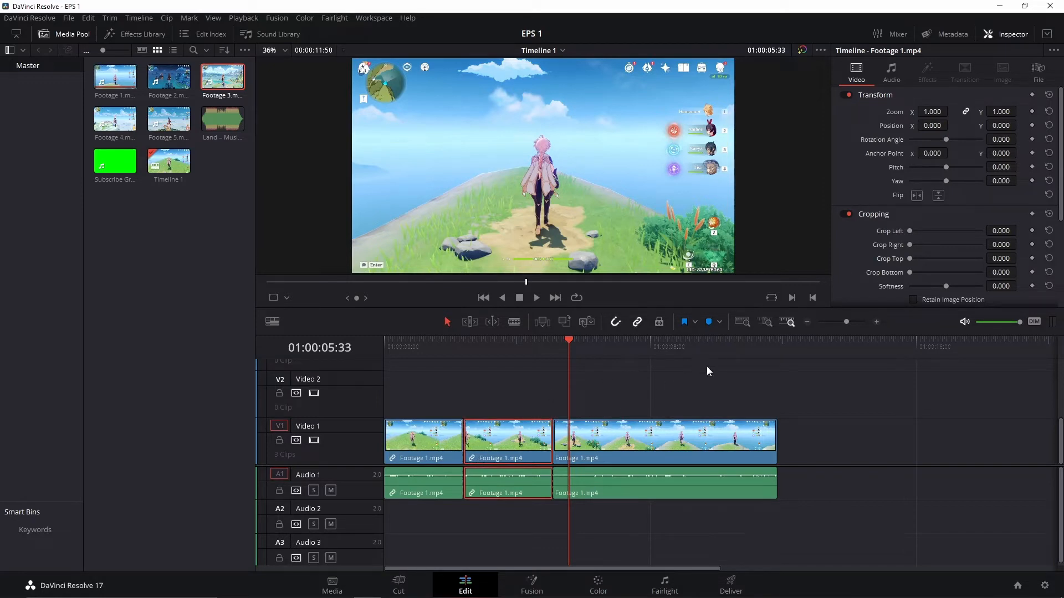
Undo the unlinking, segment moves and splits so that Footage 1 is a single continuous clip again
{"action": "key", "text": "ctrl+z"}
{"action": "key", "text": "ctrl+z"}
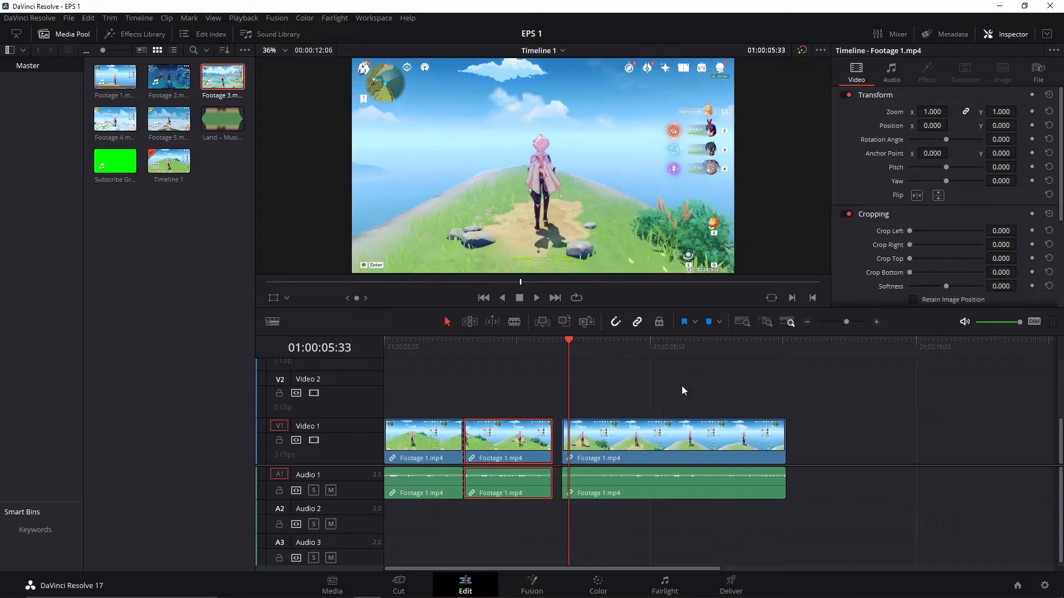
{"action": "key", "text": "ctrl+z"}
{"action": "key", "text": "ctrl+z"}
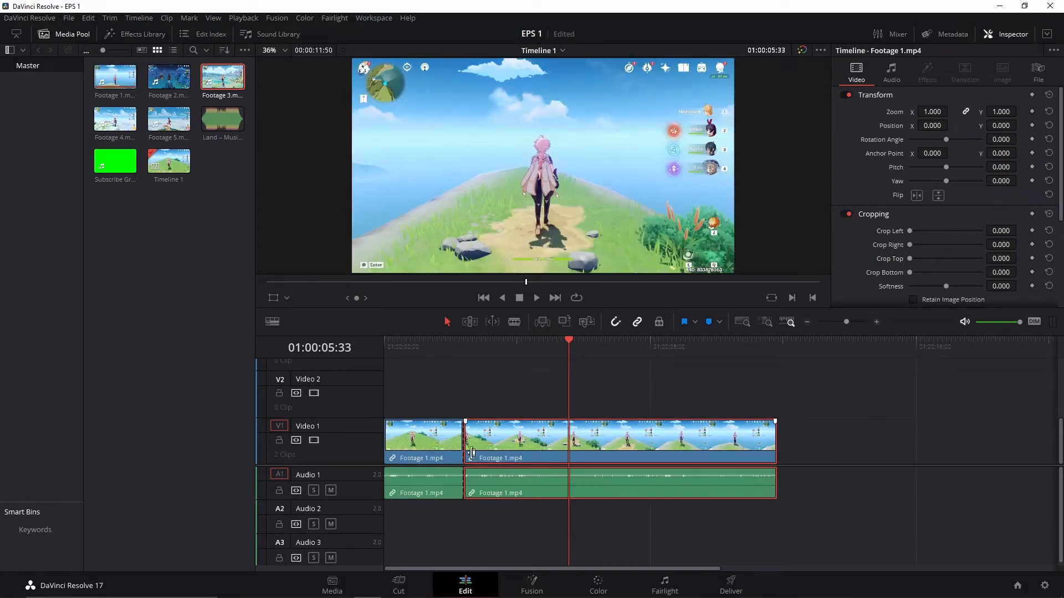
{"action": "left_click", "coordinate": [466, 448]}
{"action": "left_click_drag", "start_coordinate": [467, 447], "coordinate": [363, 447]}
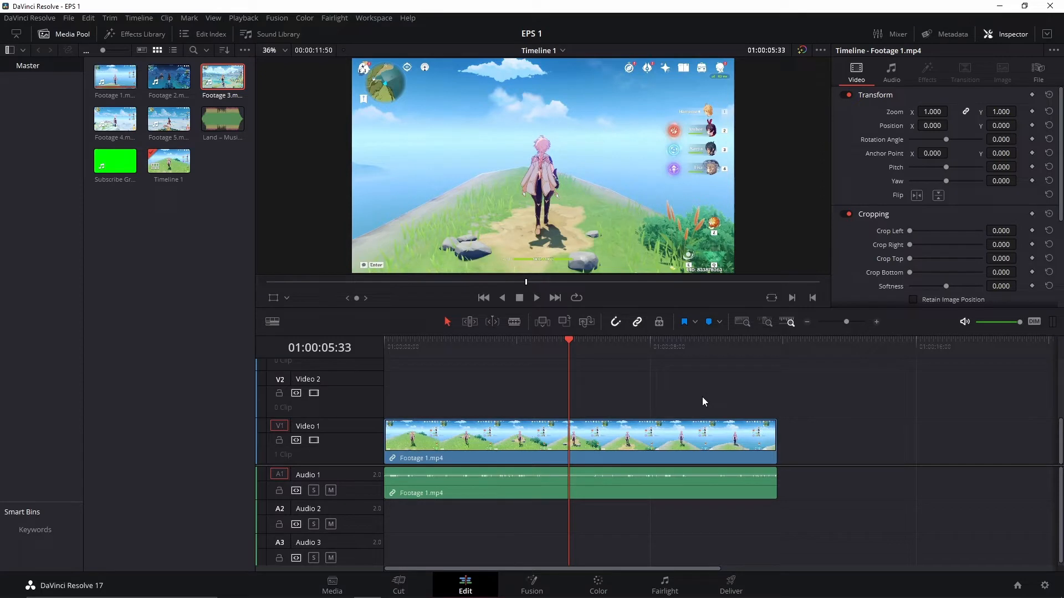
Add timeline markers at 01:00:05:33 and 01:00:07:49
{"action": "left_click", "coordinate": [710, 323]}
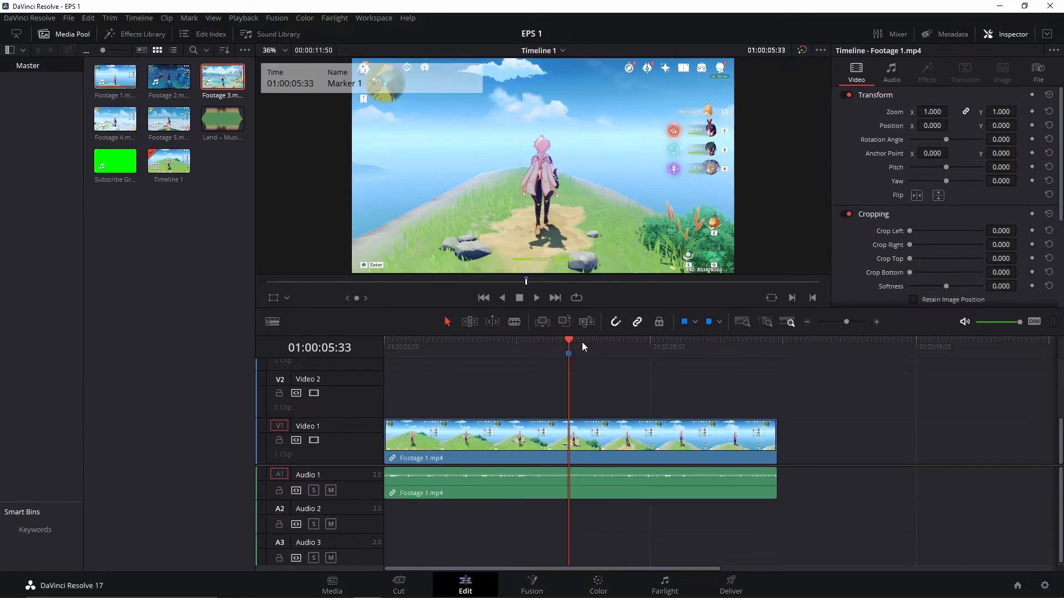
{"action": "left_click", "coordinate": [644, 342]}
{"action": "left_click", "coordinate": [711, 322]}
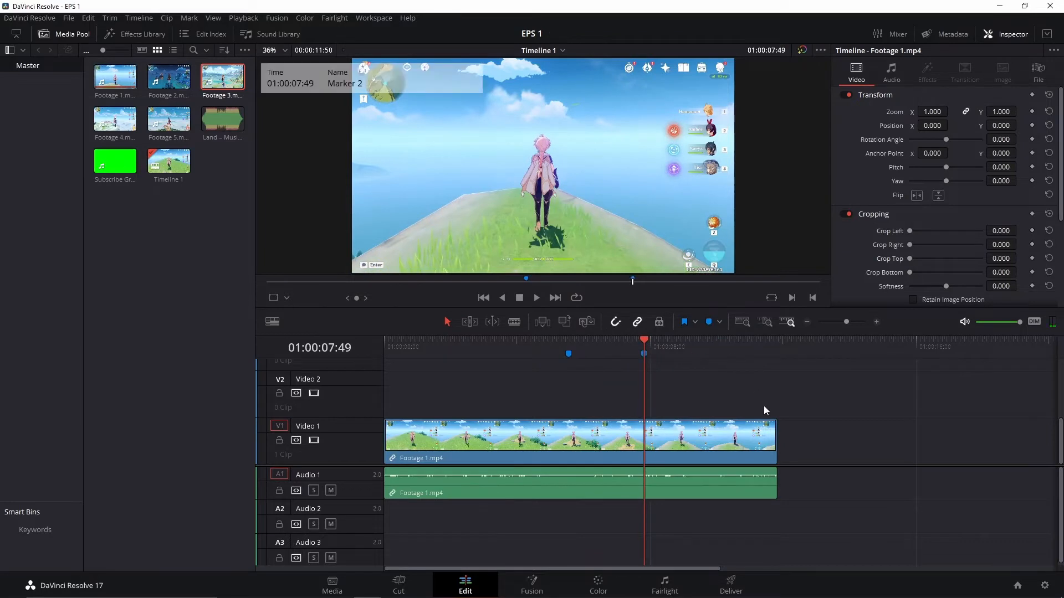
Delete both markers from the timeline
{"action": "scroll", "coordinate": [670, 382], "scroll_direction": "up", "scroll_amount": 3}
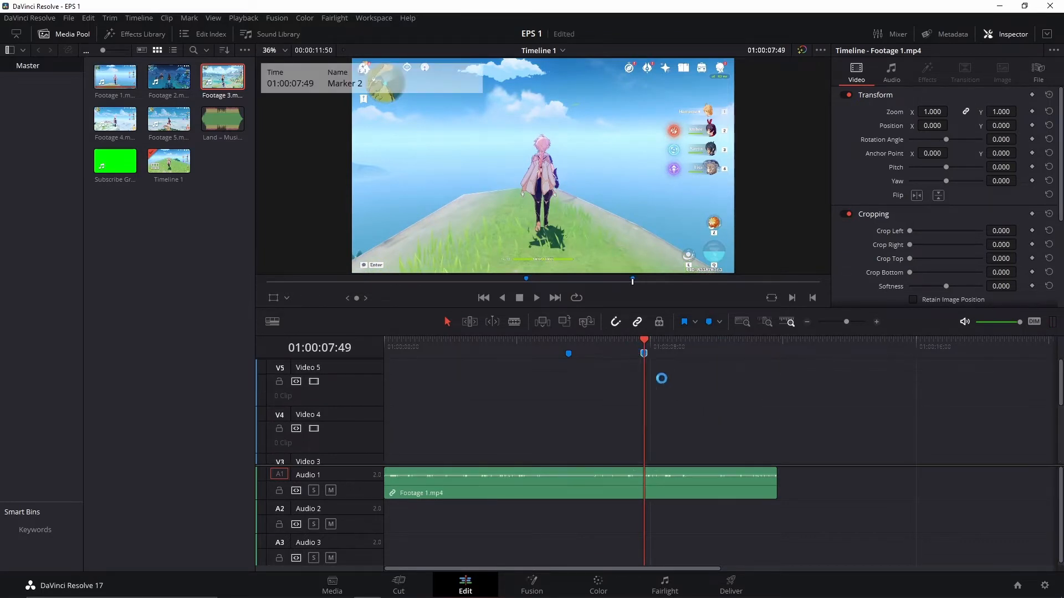
{"action": "scroll", "coordinate": [675, 399], "scroll_direction": "down", "scroll_amount": 1}
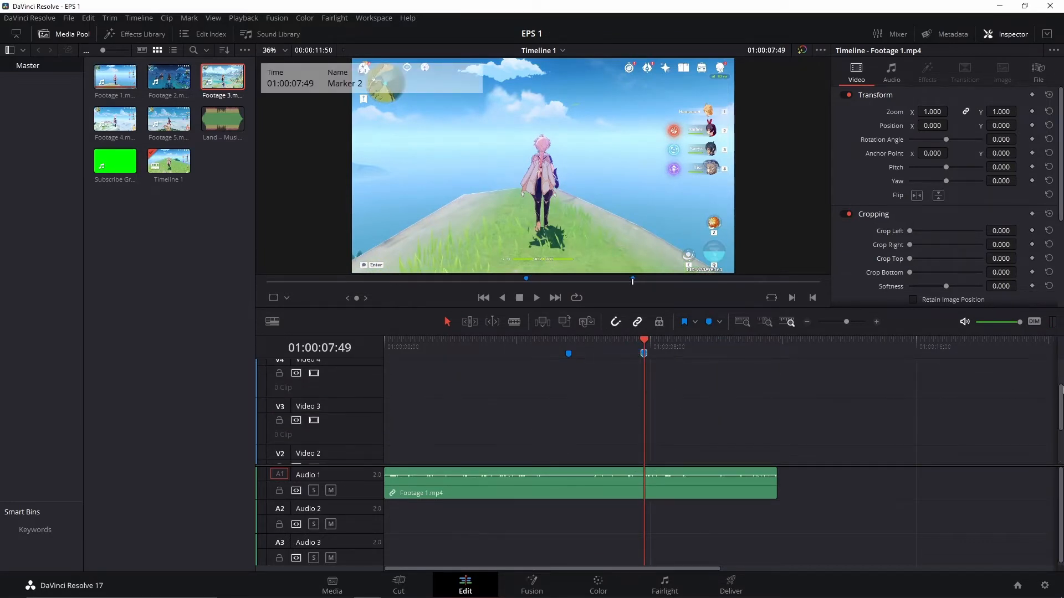
{"action": "scroll", "coordinate": [687, 388], "scroll_direction": "down", "scroll_amount": 2}
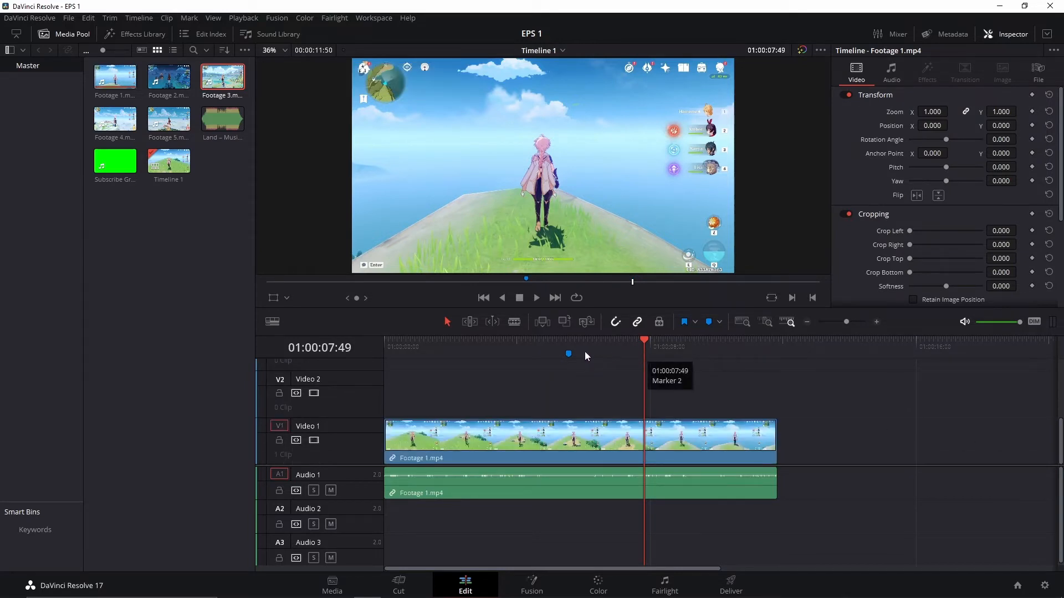
{"action": "left_click", "coordinate": [570, 357]}
{"action": "key", "text": "BackSpace"}
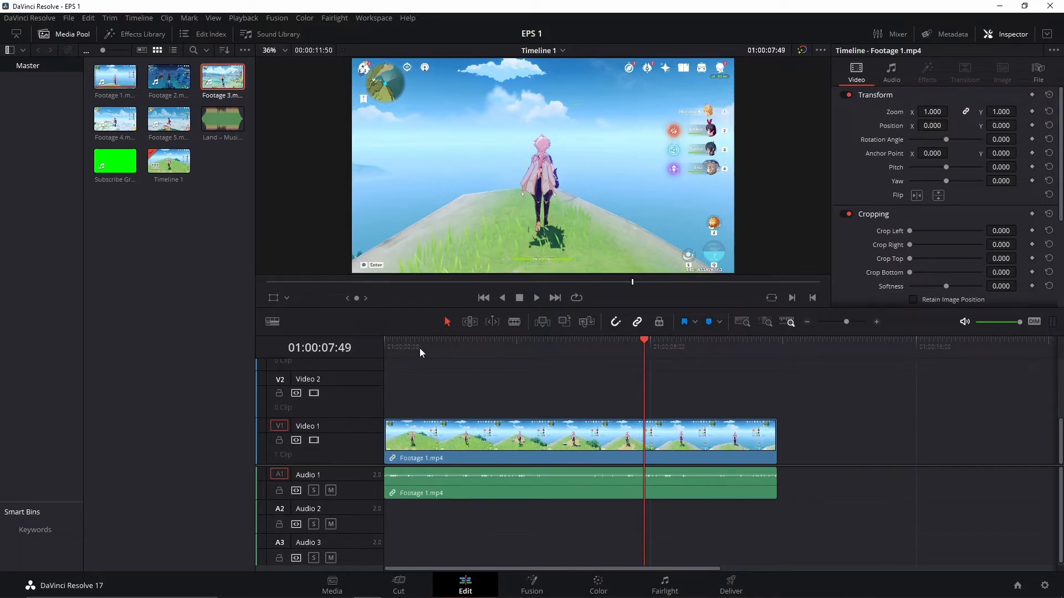
Open the Effects Library and place Footage 2 directly after Footage 1 on the Video 1 track
{"action": "key", "text": "Home"}
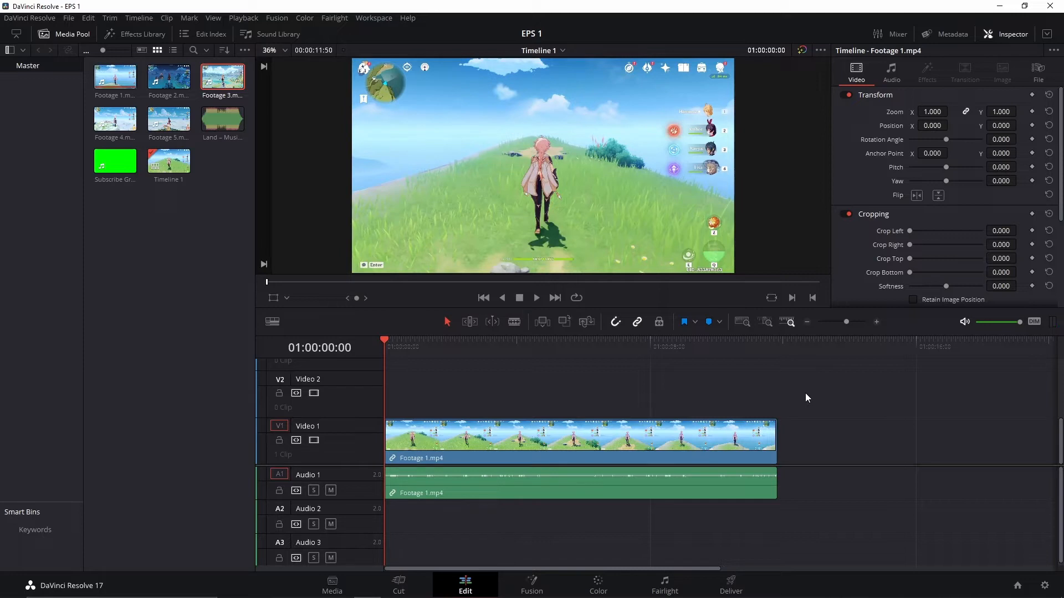
{"action": "key", "text": "q"}
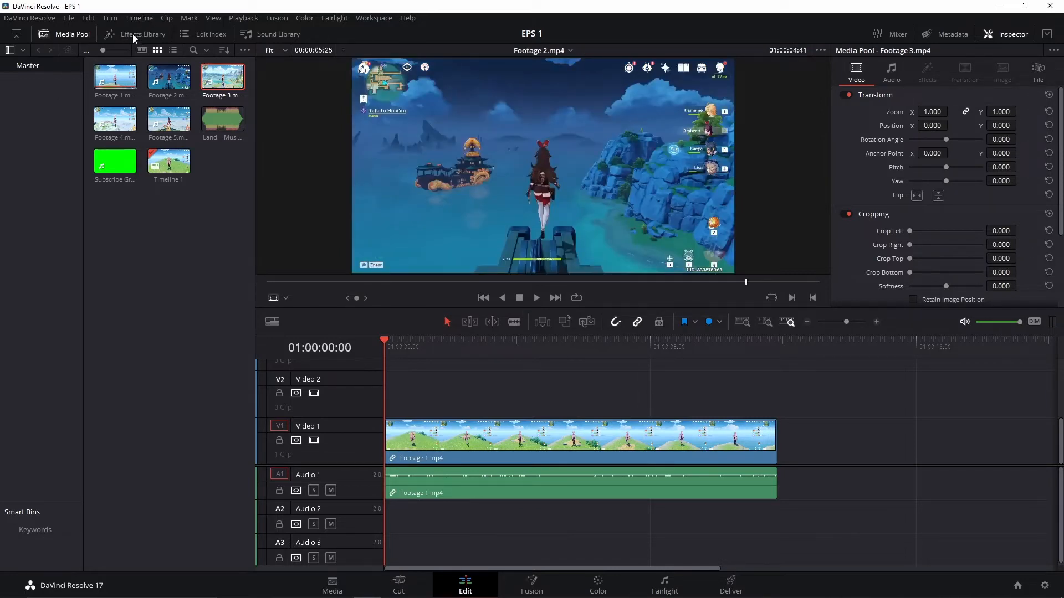
{"action": "left_click", "coordinate": [139, 35]}
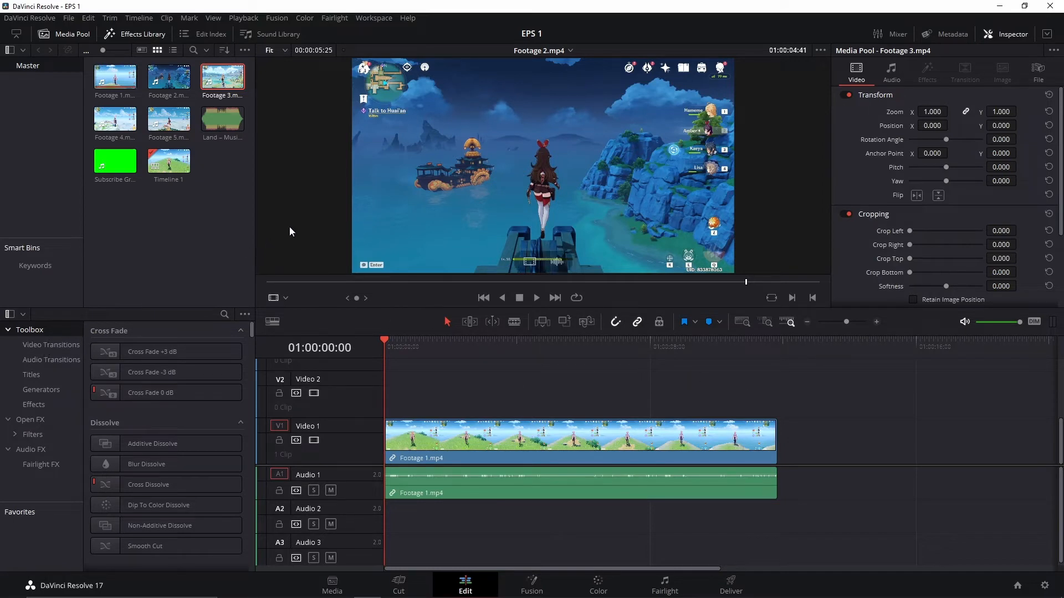
{"action": "left_click_drag", "start_coordinate": [169, 78], "coordinate": [783, 443]}
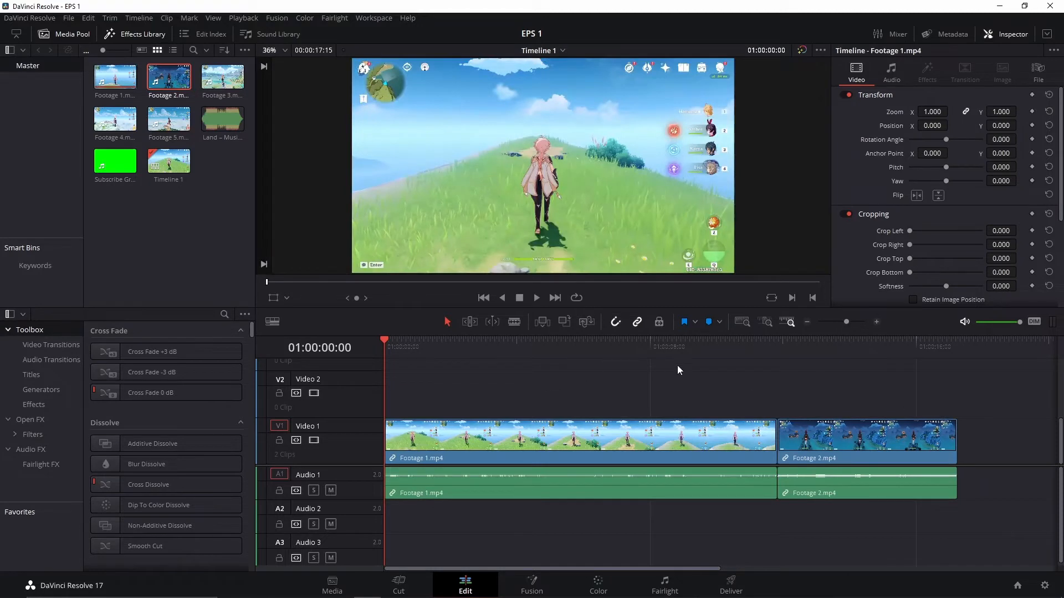
Place the playhead on the cut at 01:00:11:50 and display the Video Transitions category of the effects library
{"action": "left_click", "coordinate": [778, 342]}
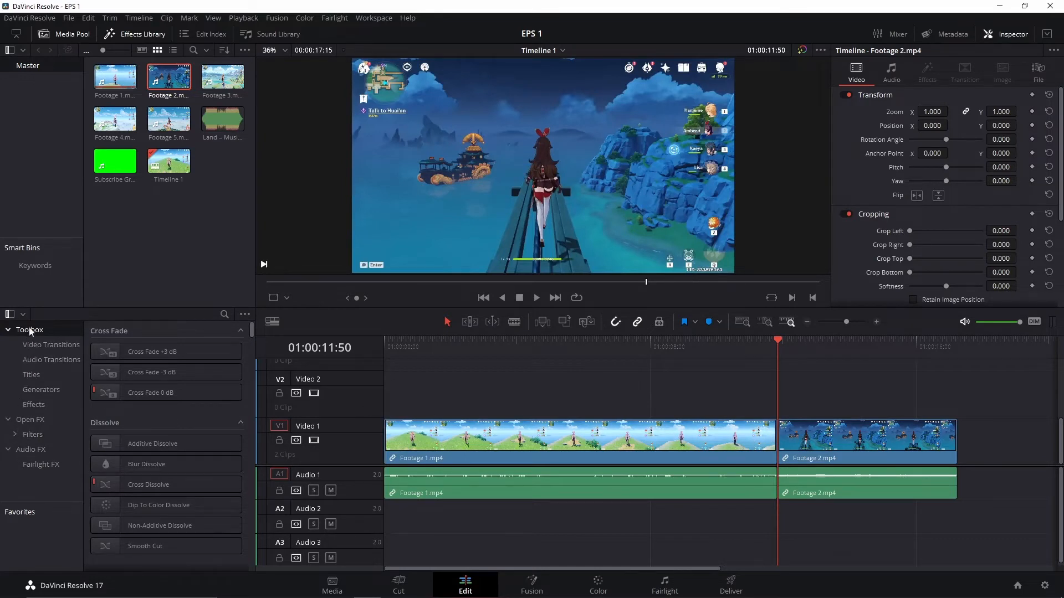
{"action": "double_click", "coordinate": [169, 77]}
{"action": "left_click", "coordinate": [153, 32]}
{"action": "left_click", "coordinate": [139, 33]}
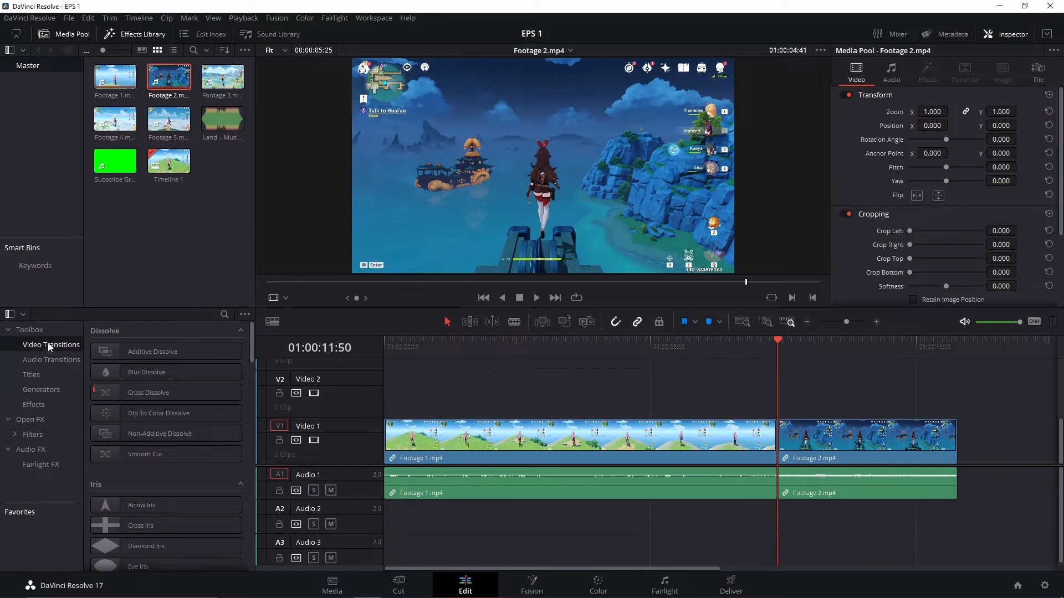
{"action": "left_click_drag", "start_coordinate": [253, 333], "coordinate": [373, 319]}
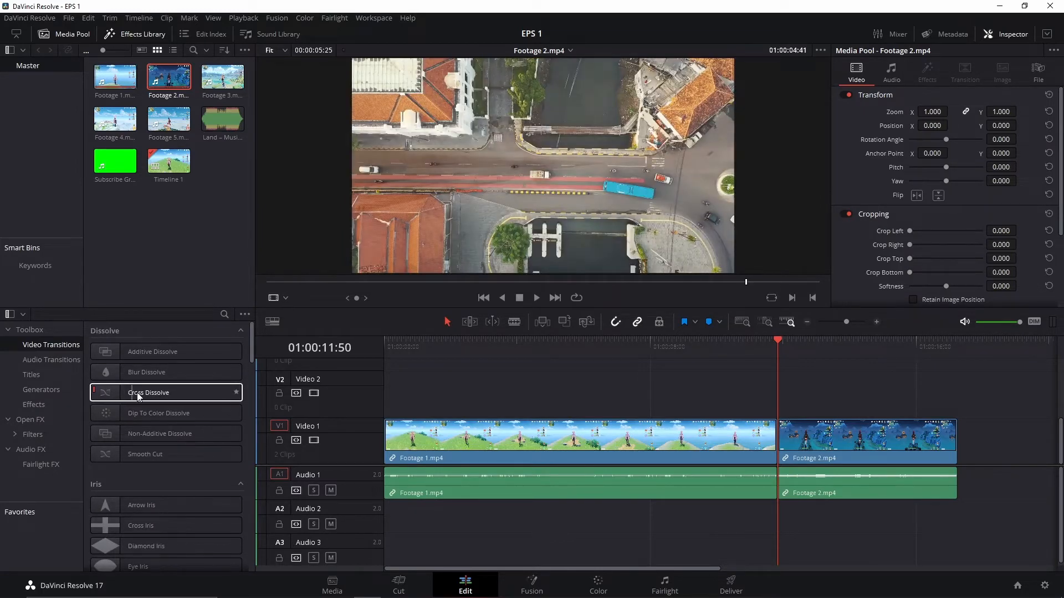
Try to apply a Cross Dissolve at the cut between Footage 1 and Footage 2
{"action": "left_click_drag", "start_coordinate": [126, 391], "coordinate": [779, 450]}
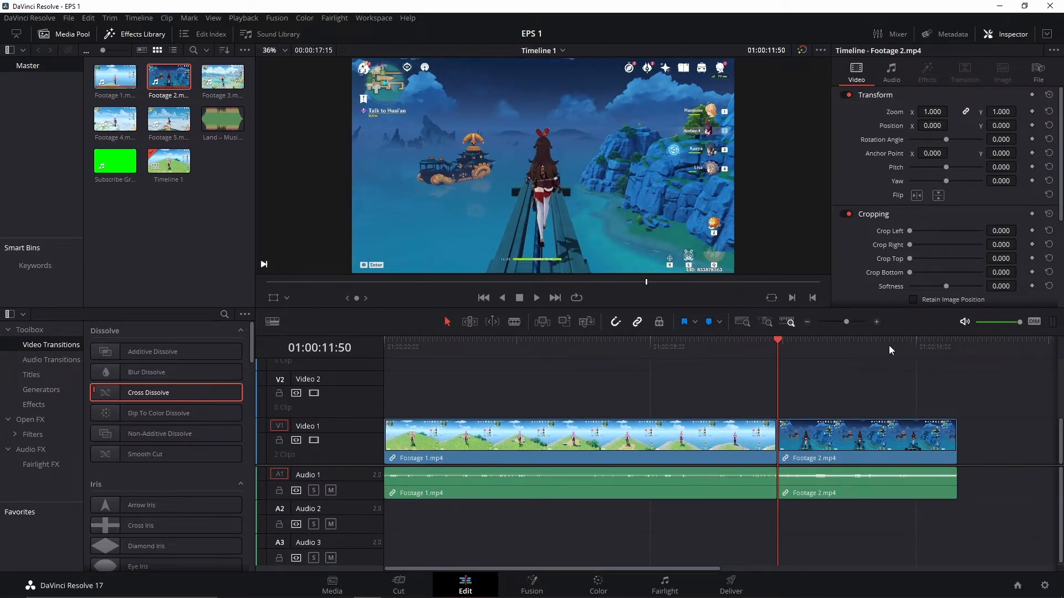
{"action": "scroll", "coordinate": [856, 321], "scroll_direction": "down", "scroll_amount": 5}
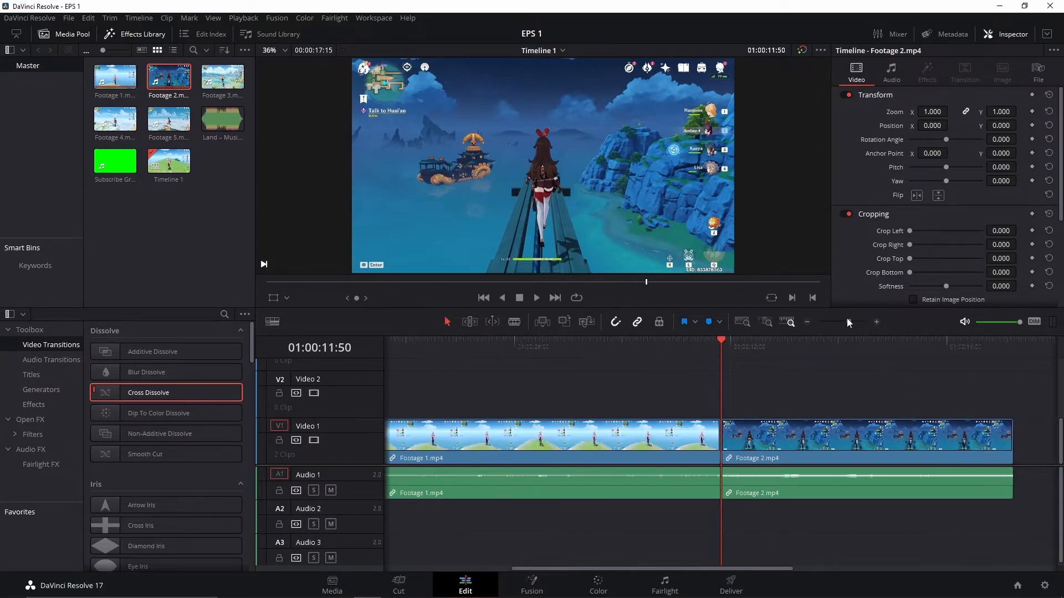
{"action": "left_click", "coordinate": [691, 443]}
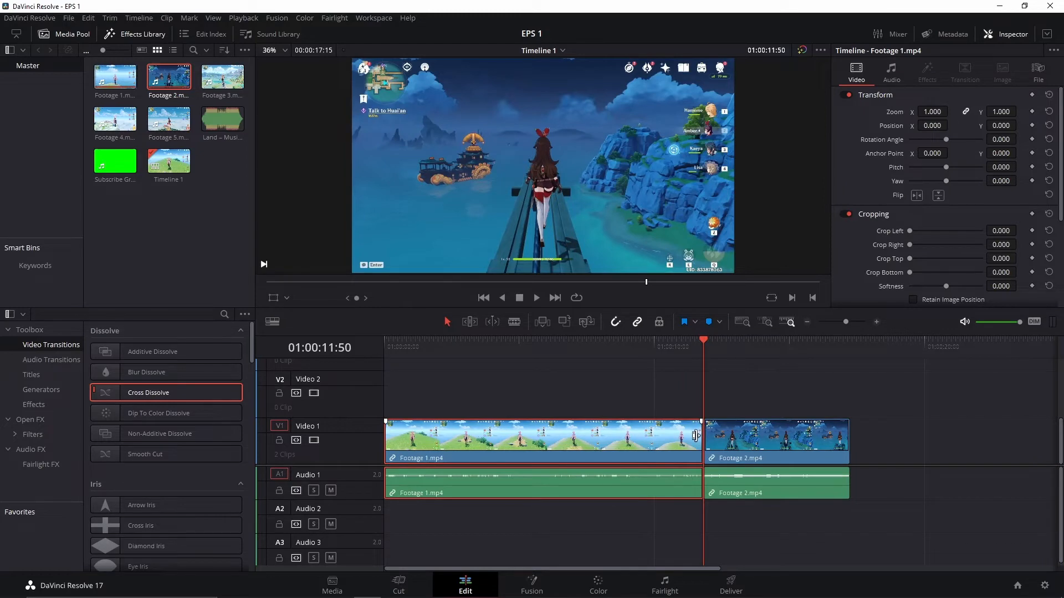
{"action": "mouse_move", "coordinate": [695, 437]}
{"action": "left_mouse_down"}
{"action": "mouse_move", "coordinate": [673, 438]}
{"action": "mouse_move", "coordinate": [702, 438]}
{"action": "left_mouse_up"}
{"action": "left_click", "coordinate": [786, 390]}
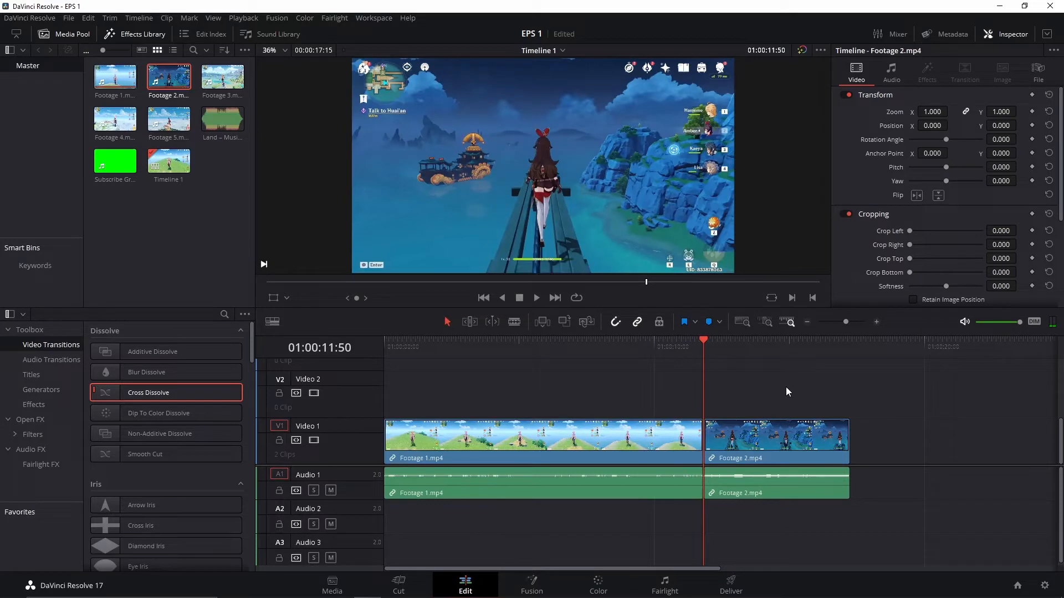
Move the playhead back and forth in one-second jumps around the cut between the two clips
{"action": "mouse_move", "coordinate": [704, 340]}
{"action": "left_mouse_down"}
{"action": "mouse_move", "coordinate": [734, 343]}
{"action": "mouse_move", "coordinate": [706, 346]}
{"action": "left_mouse_up"}
{"action": "key", "text": "shift+Left"}
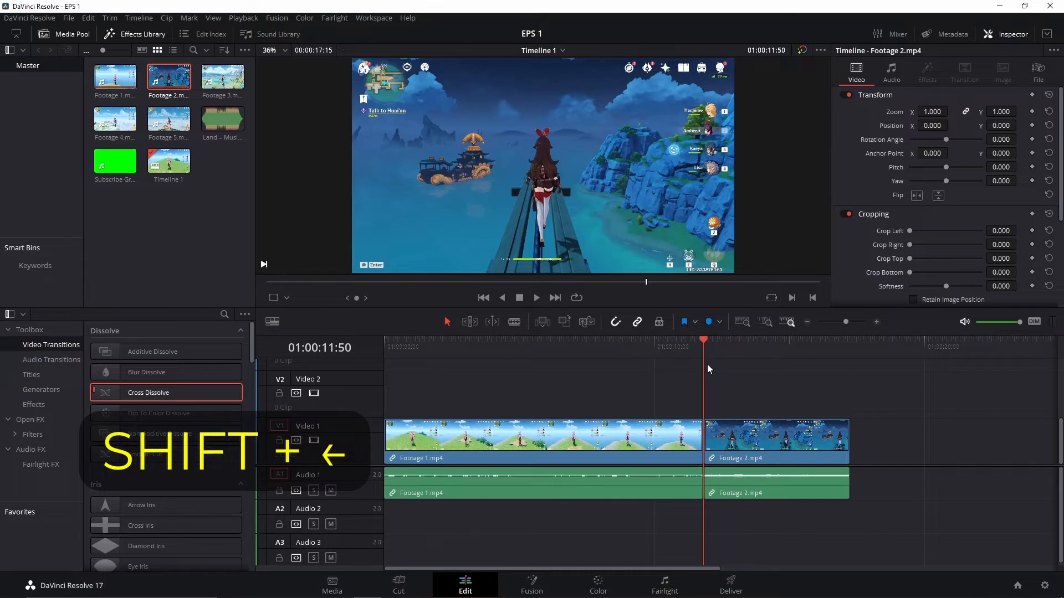
{"action": "key", "text": "shift+Left"}
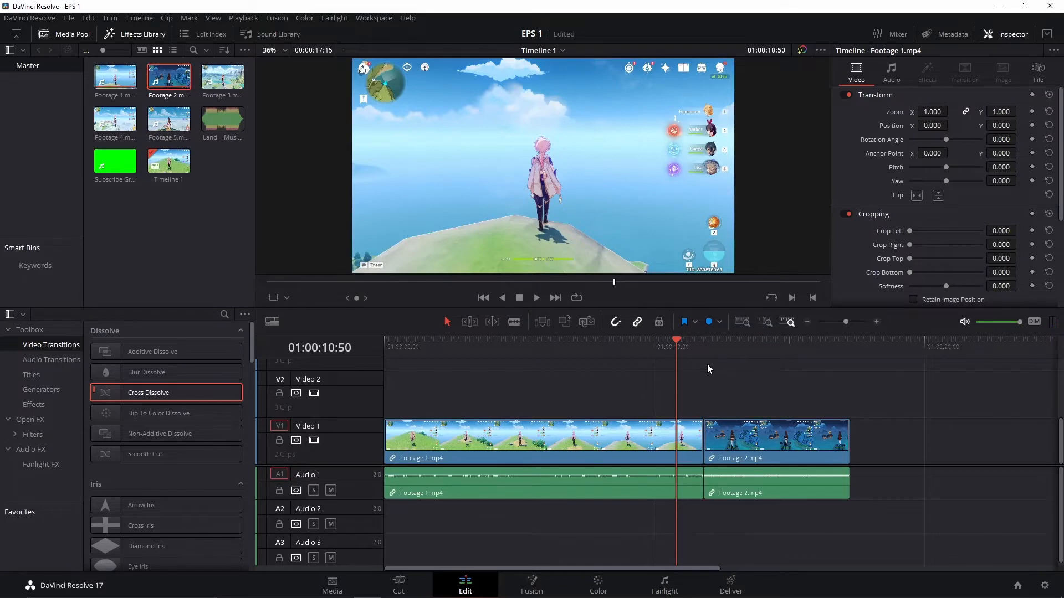
{"action": "key", "text": "shift+Right"}
{"action": "key", "text": "shift+Left"}
{"action": "key", "text": "shift+Right"}
{"action": "key", "text": "shift+Left"}
{"action": "key", "text": "shift+Left"}
{"action": "key", "text": "shift+Left"}
{"action": "key", "text": "shift+Right"}
{"action": "key", "text": "shift+Right"}
{"action": "key", "text": "shift+Right"}
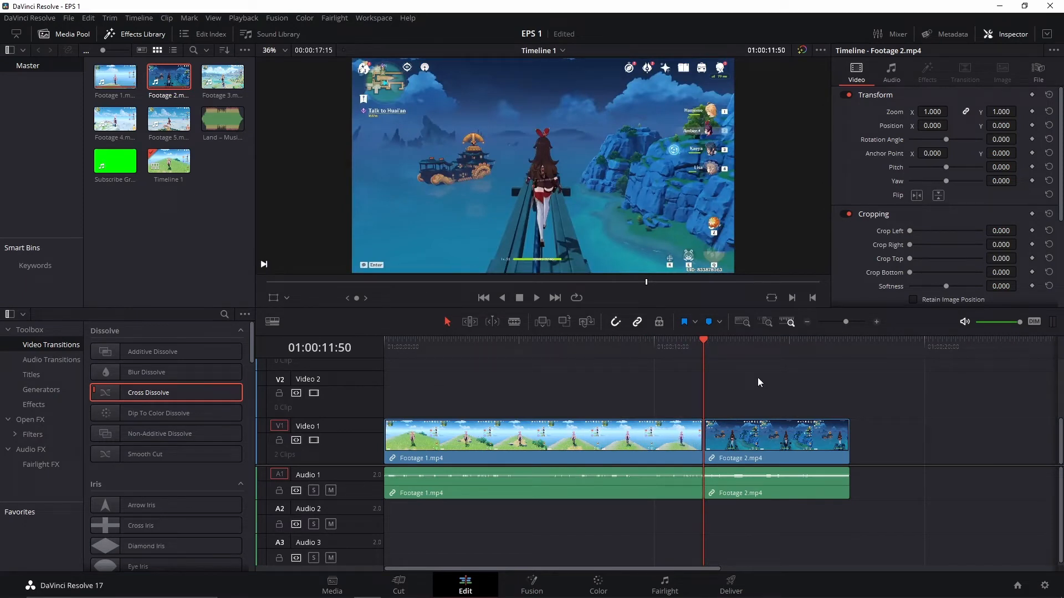
Trim the end of Footage 1 back one second to 01:00:10:50 and move Footage 2 directly against it
{"action": "key", "text": "shift+Left"}
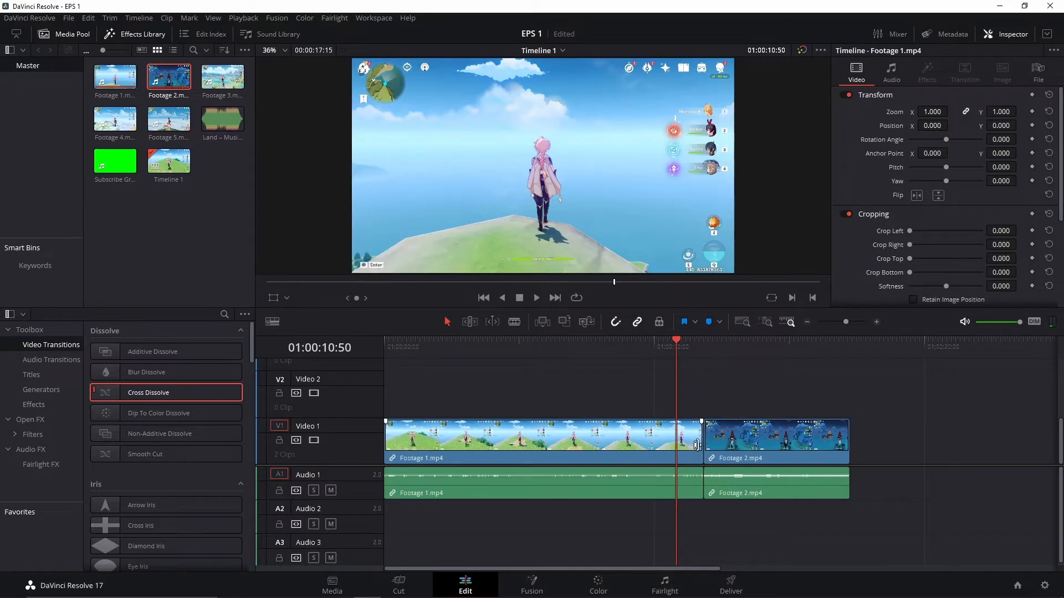
{"action": "left_click_drag", "start_coordinate": [697, 444], "coordinate": [675, 443]}
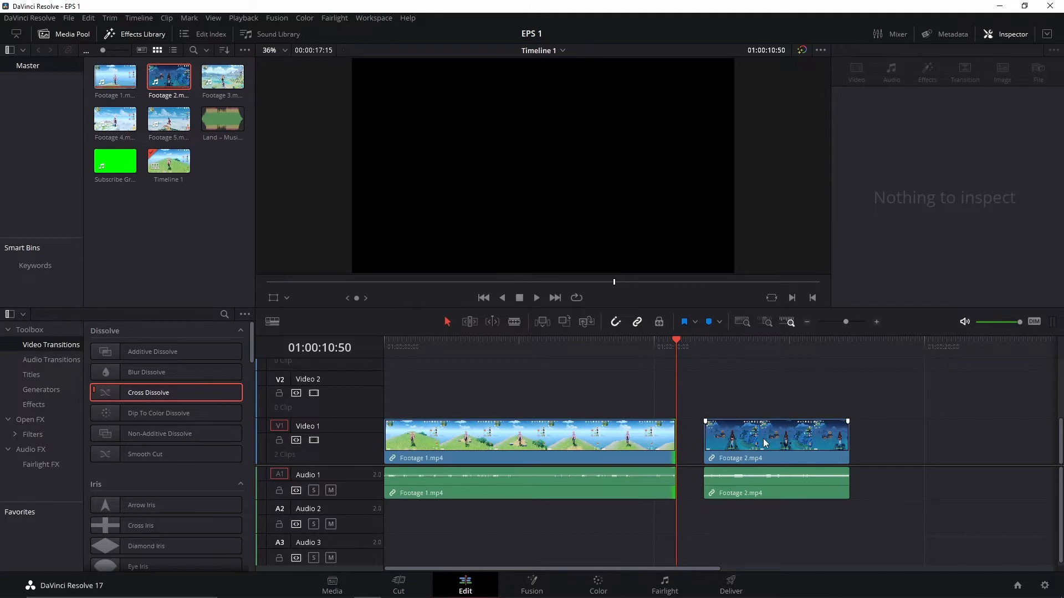
{"action": "left_click_drag", "start_coordinate": [763, 442], "coordinate": [743, 436]}
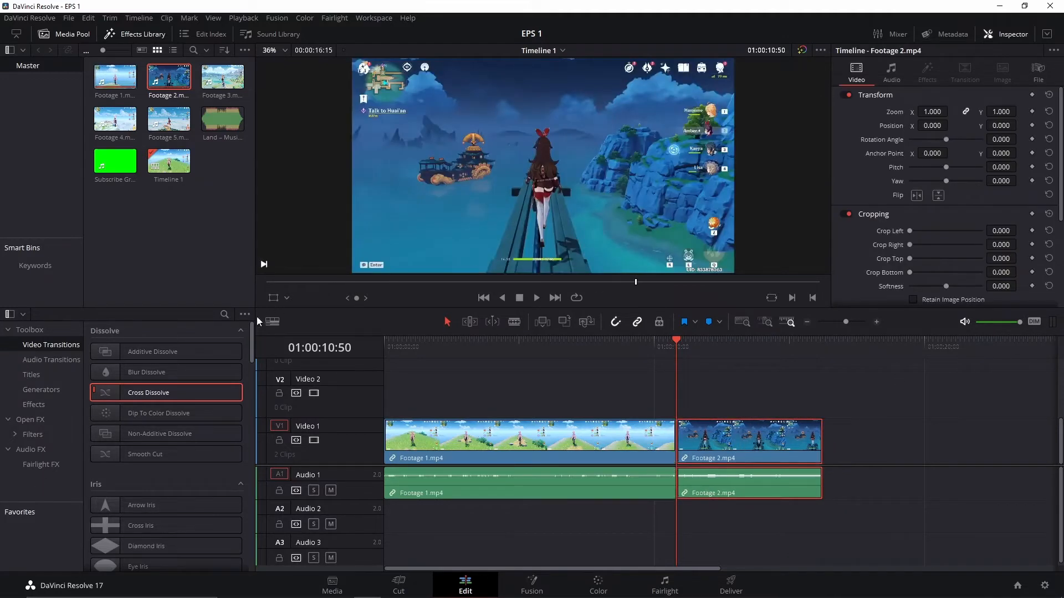
Add a Cross Dissolve at the start of Footage 2 and check the frames one second apart
{"action": "left_click_drag", "start_coordinate": [123, 392], "coordinate": [681, 434]}
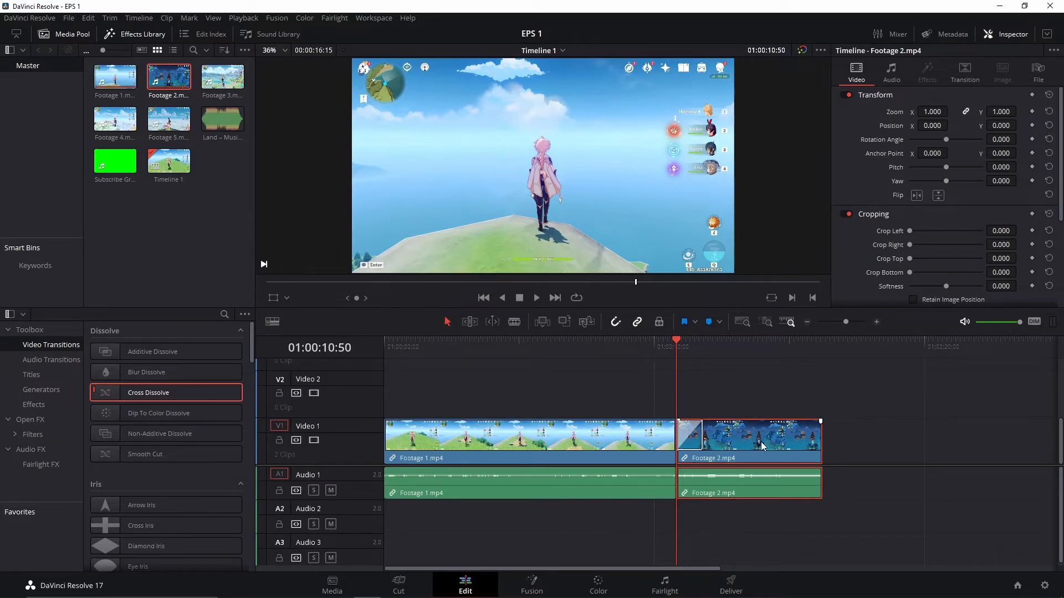
{"action": "left_click", "coordinate": [657, 431]}
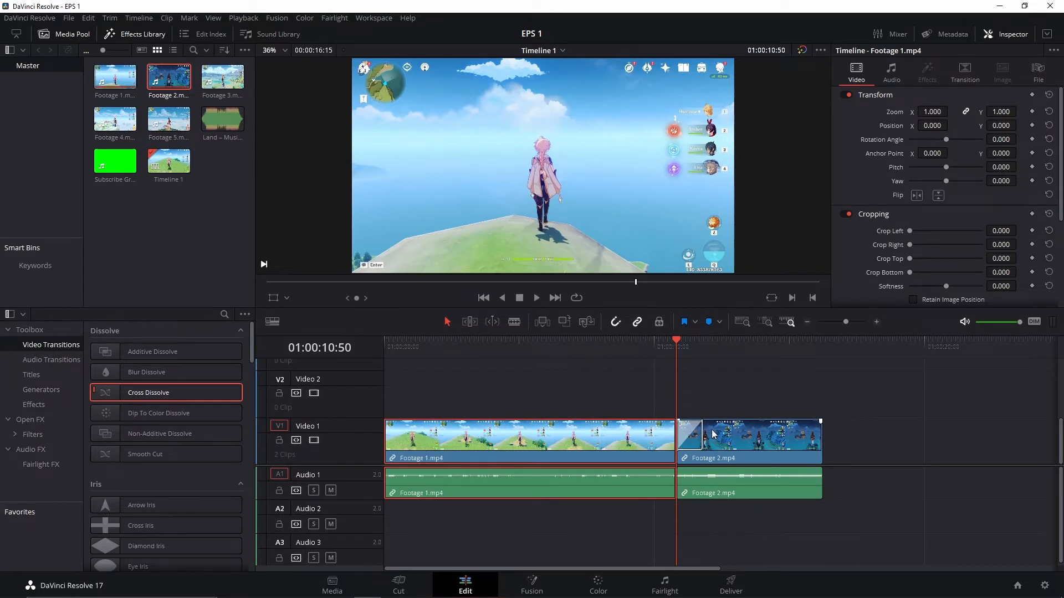
{"action": "key", "text": "shift+Right"}
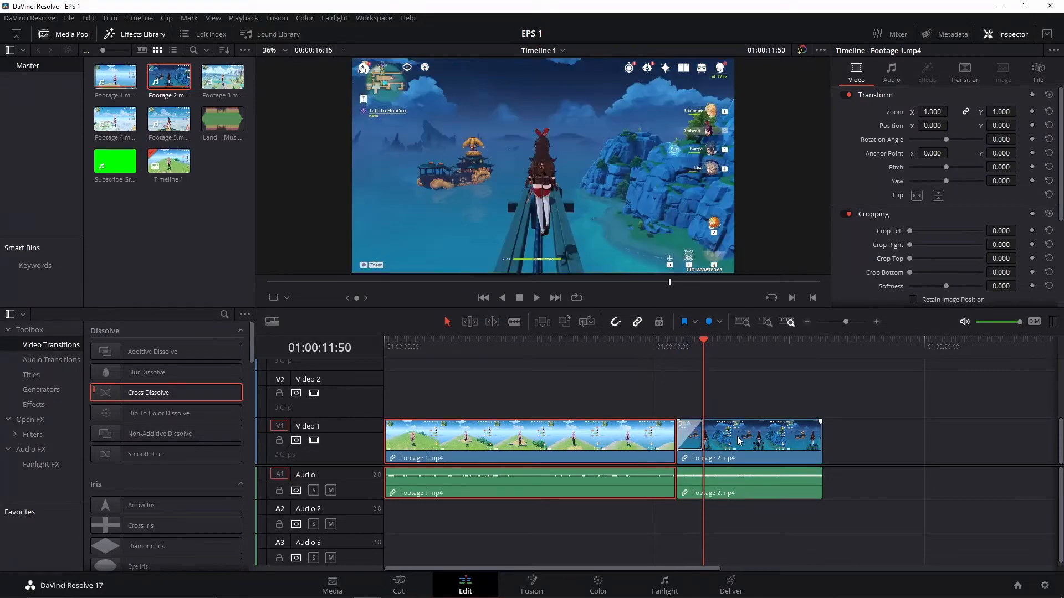
{"action": "key", "text": "shift+Left"}
Trim the start of Footage 2 forward to 01:00:11:50 and move the clip back against the end of Footage 1
{"action": "left_click", "coordinate": [729, 439]}
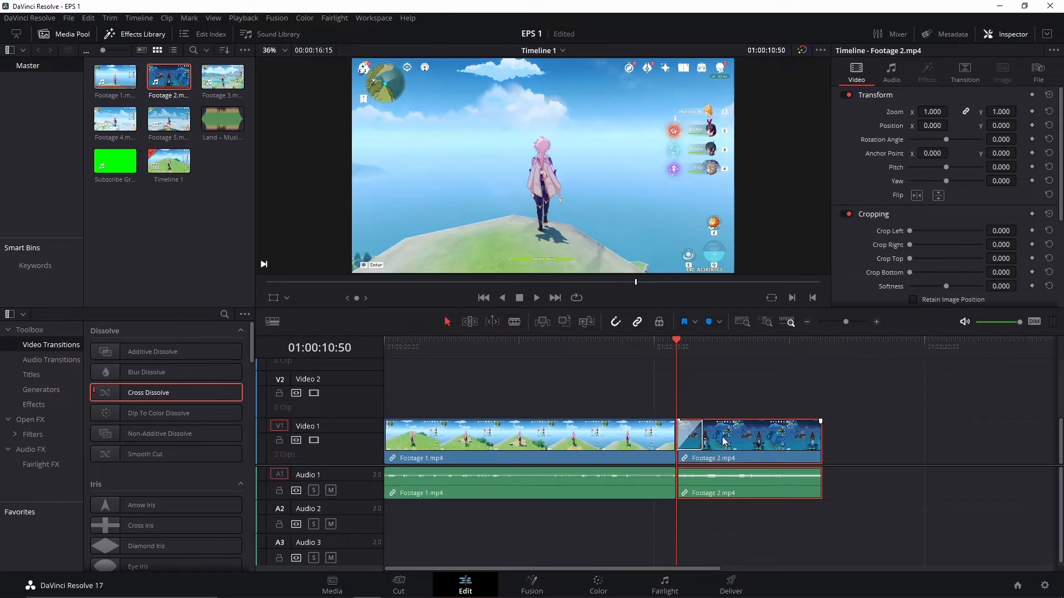
{"action": "key", "text": "shift+Right"}
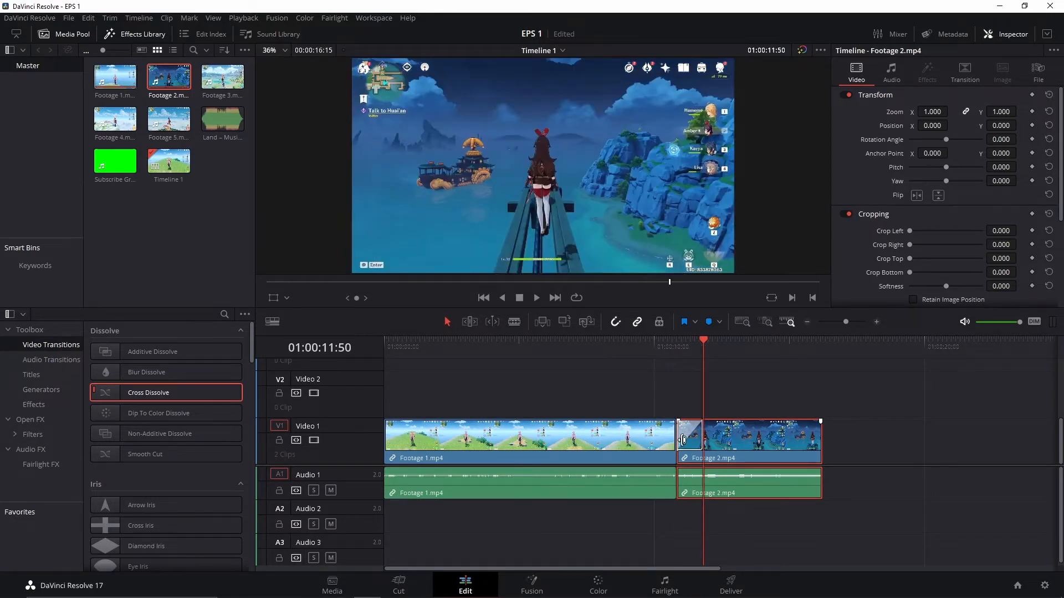
{"action": "left_click_drag", "start_coordinate": [684, 441], "coordinate": [705, 440]}
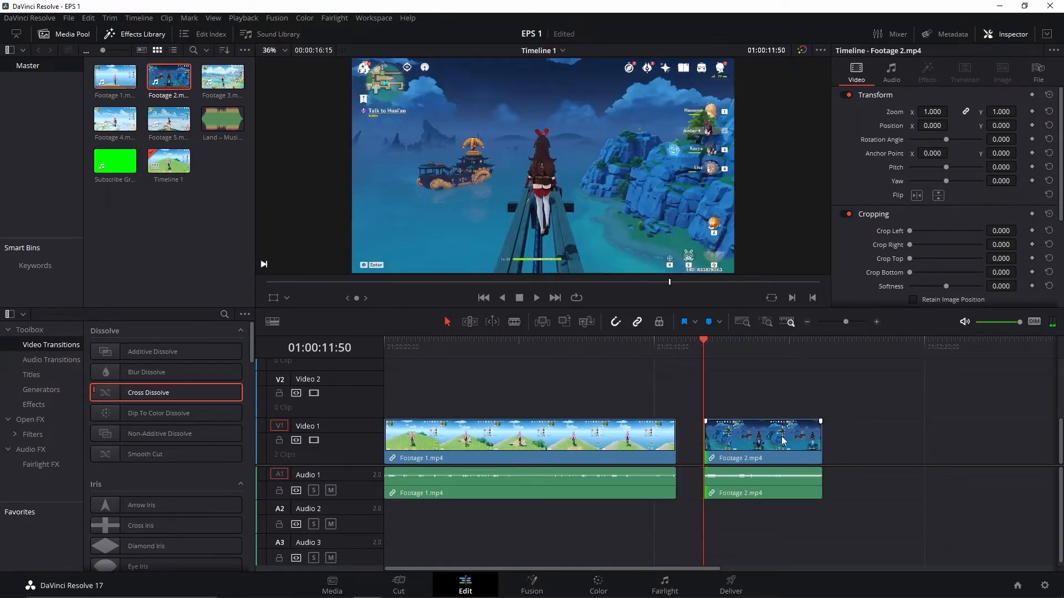
{"action": "left_click_drag", "start_coordinate": [785, 440], "coordinate": [757, 441]}
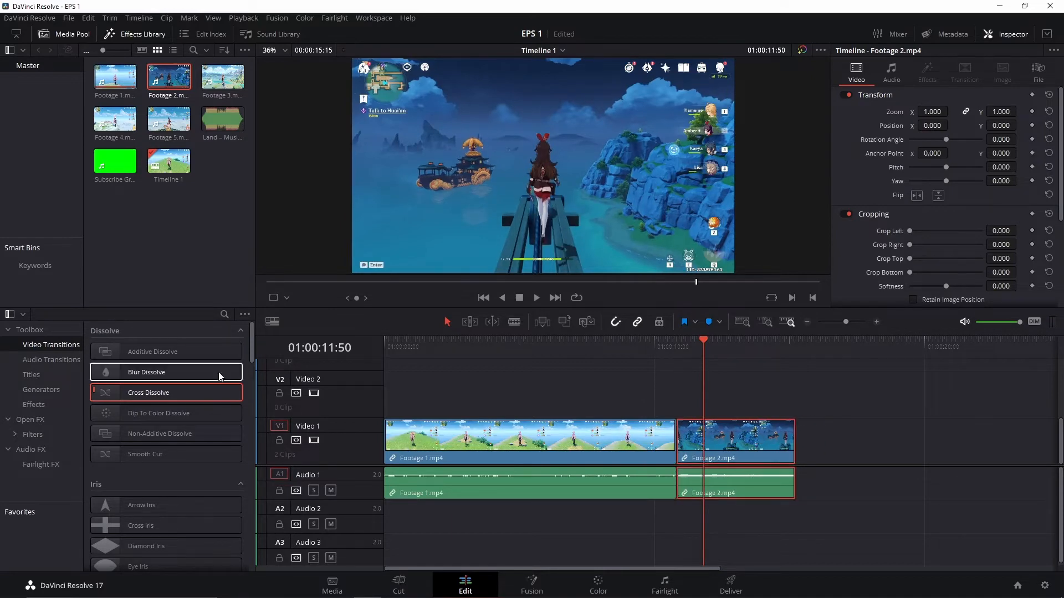
Add a Cross Dissolve centered on the cut between Footage 1 and Footage 2 and set its length to 2 seconds
{"action": "left_click_drag", "start_coordinate": [133, 397], "coordinate": [621, 438]}
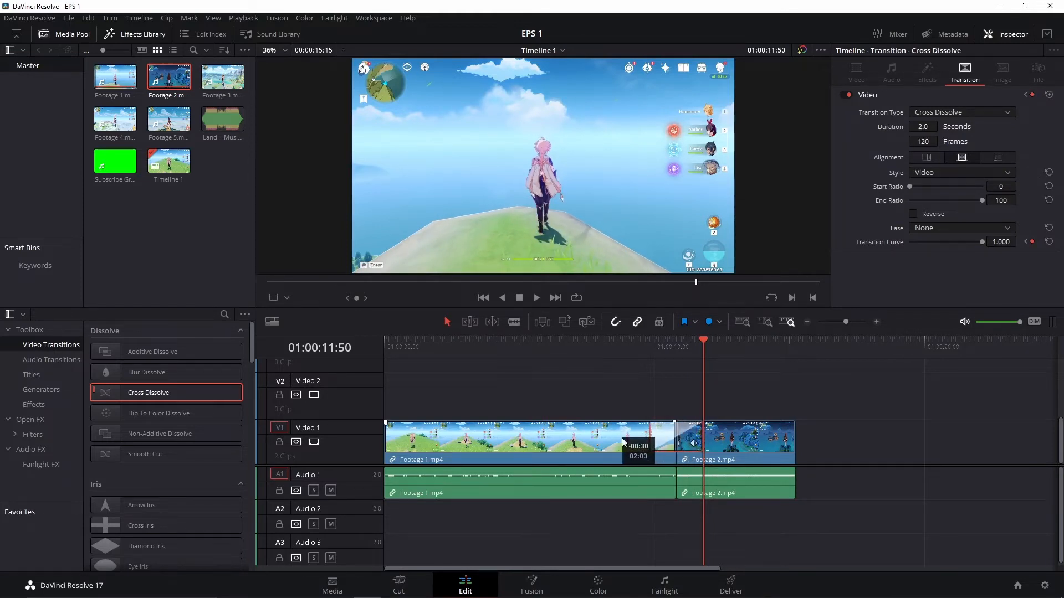
{"action": "left_click", "coordinate": [721, 441]}
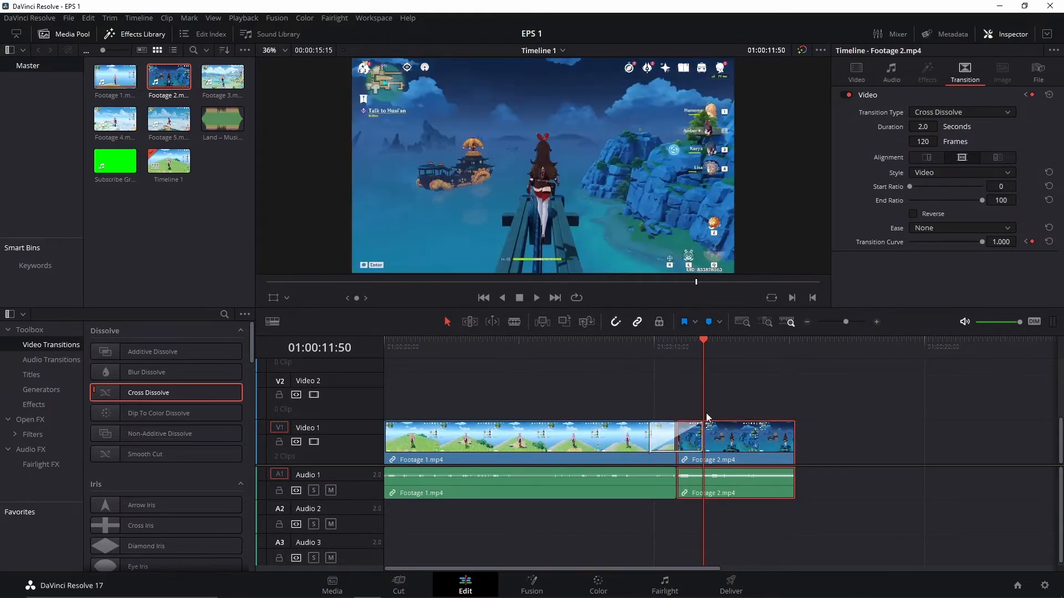
Examine the Cross Dissolve up close by jumping the playhead between its start, the cut and its end
{"action": "left_click", "coordinate": [678, 351]}
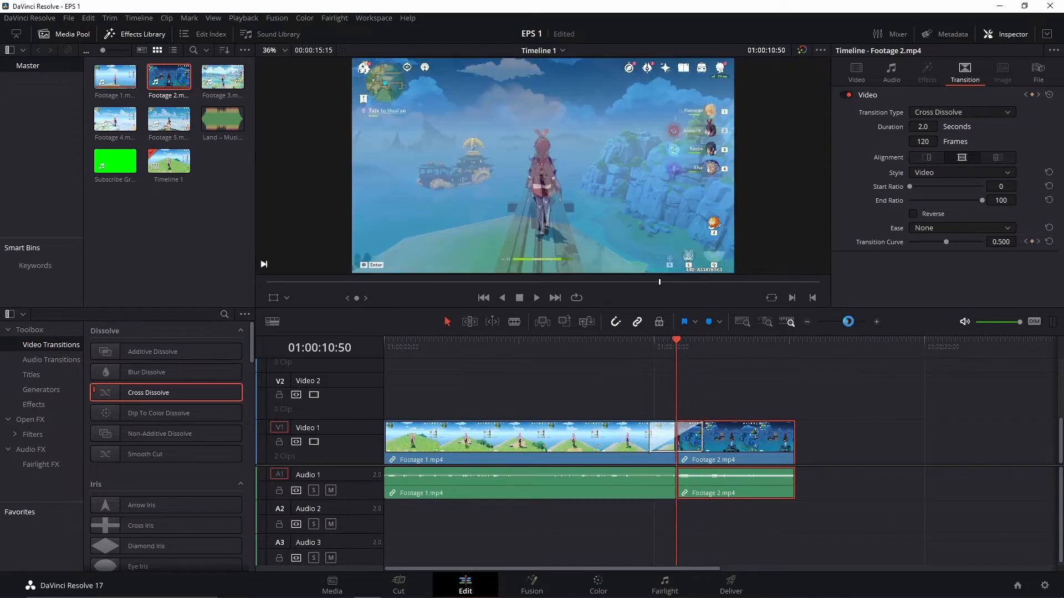
{"action": "left_click_drag", "start_coordinate": [848, 321], "coordinate": [850, 321]}
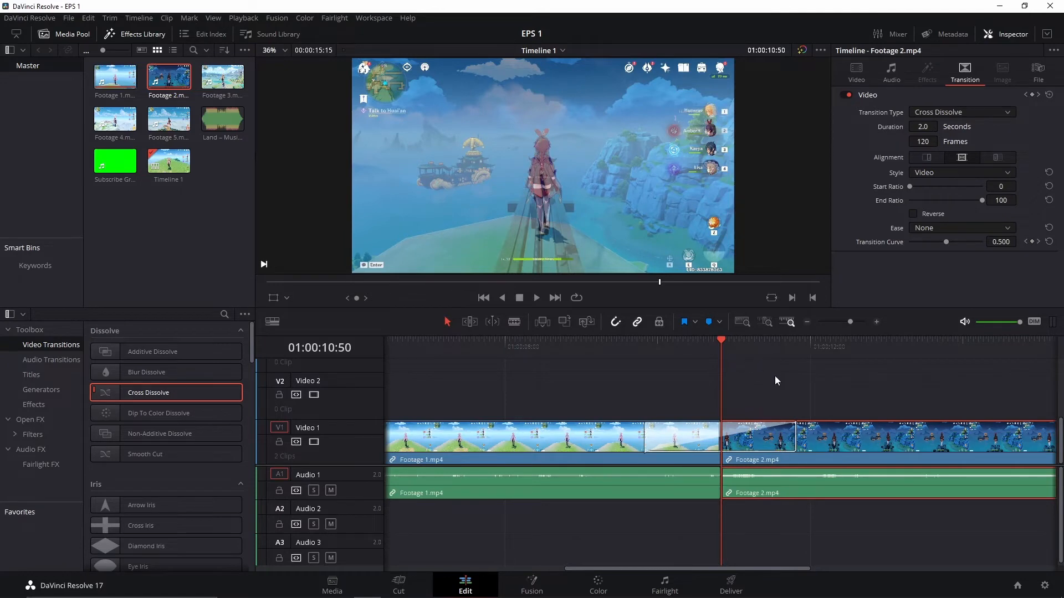
{"action": "key", "text": "Down"}
{"action": "key", "text": "Up"}
{"action": "key", "text": "Up"}
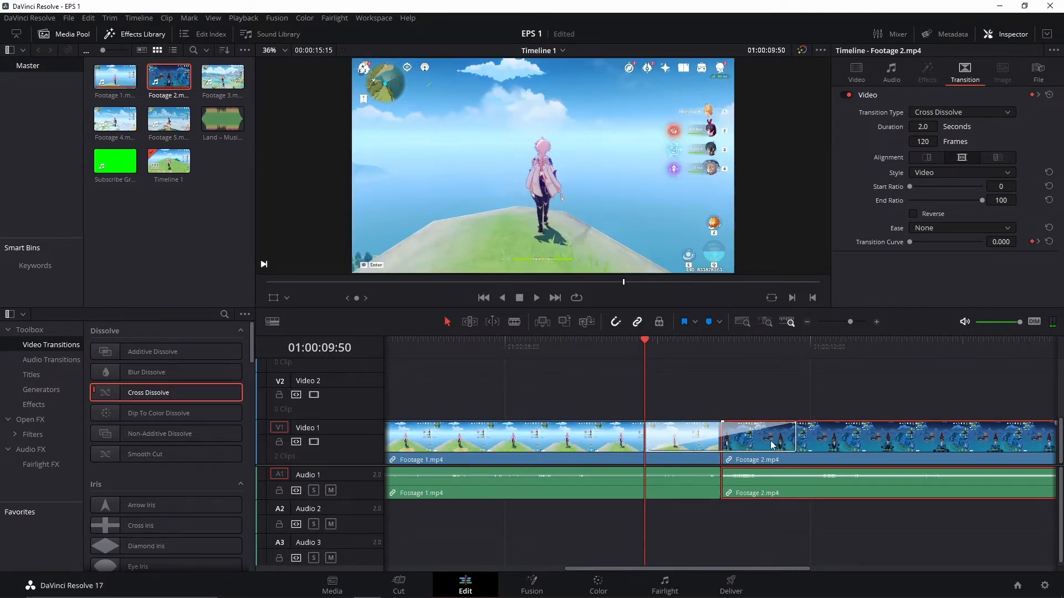
{"action": "key", "text": "Down"}
{"action": "key", "text": "Up"}
{"action": "key", "text": "Down"}
{"action": "key", "text": "Down"}
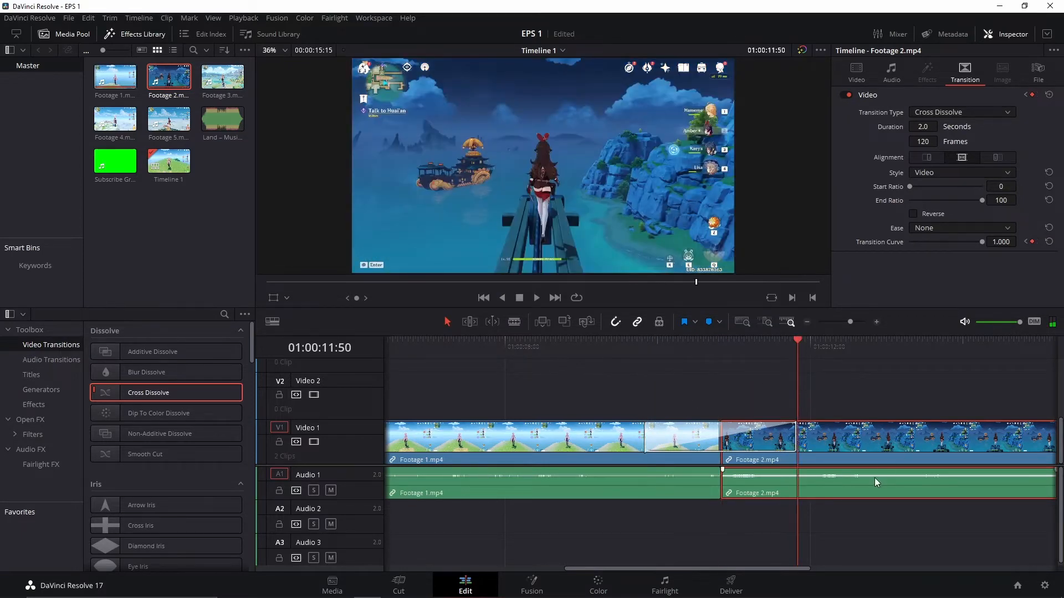
{"action": "key", "text": "Up"}
{"action": "key", "text": "Up"}
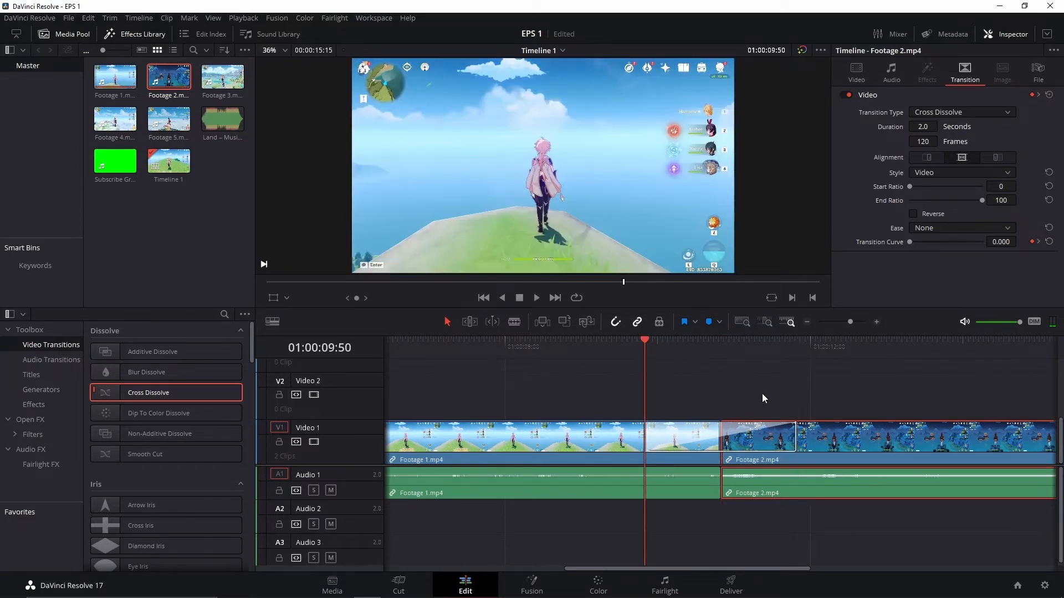
Try shortening the end of Footage 1 at the transition in the normal selection mode, and undo the trim
{"action": "left_click", "coordinate": [562, 445]}
{"action": "left_click_drag", "start_coordinate": [716, 445], "coordinate": [692, 443]}
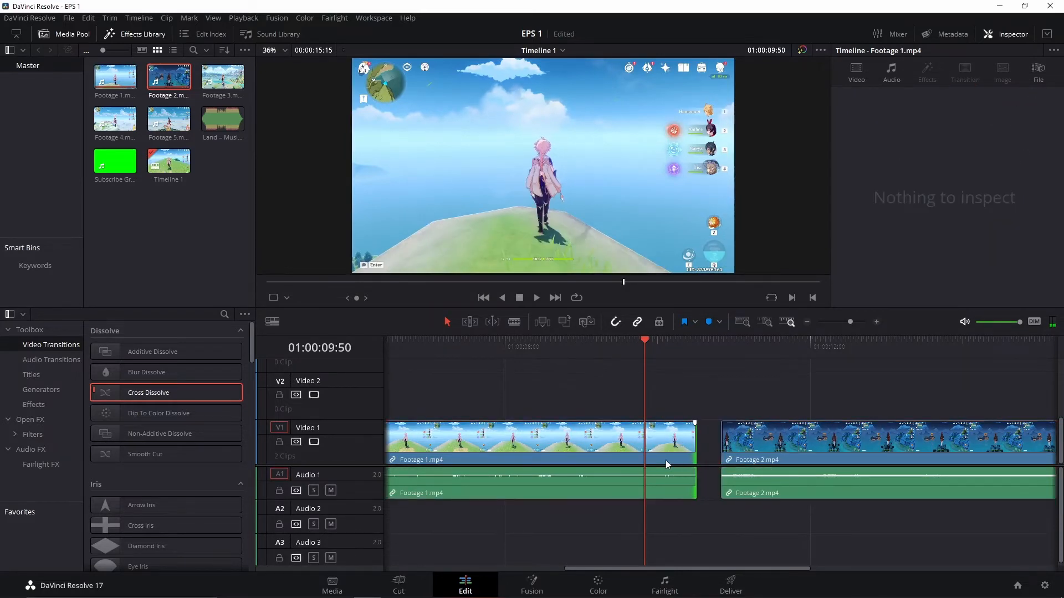
{"action": "key", "text": "ctrl+z"}
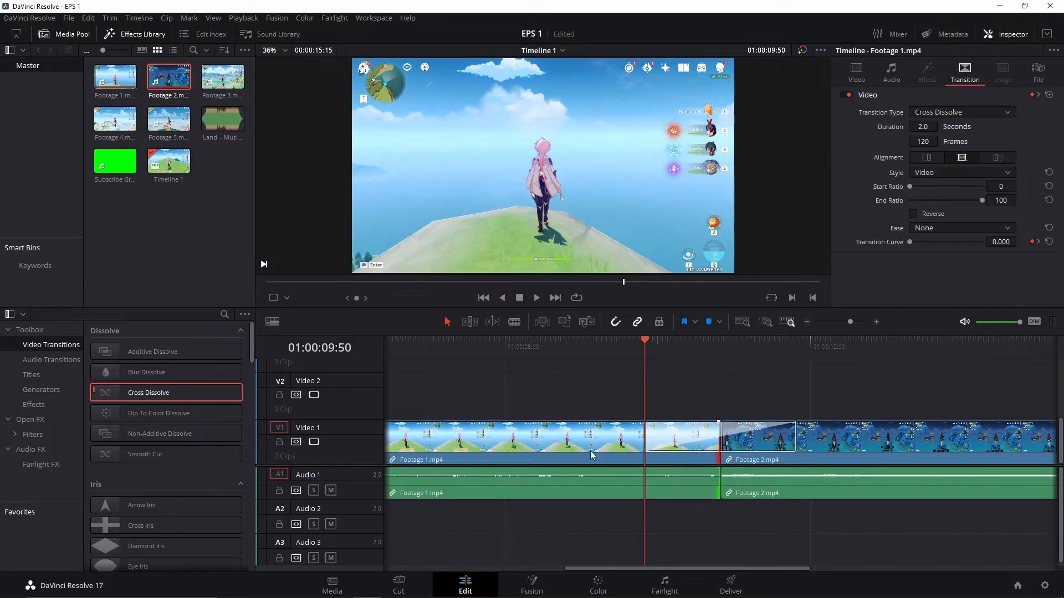
In Trim Edit Mode, ripple-trim the end of Footage 1 at the cut and extend the Cross Dissolve to 148 frames
{"action": "left_click", "coordinate": [468, 324]}
{"action": "left_click", "coordinate": [598, 438]}
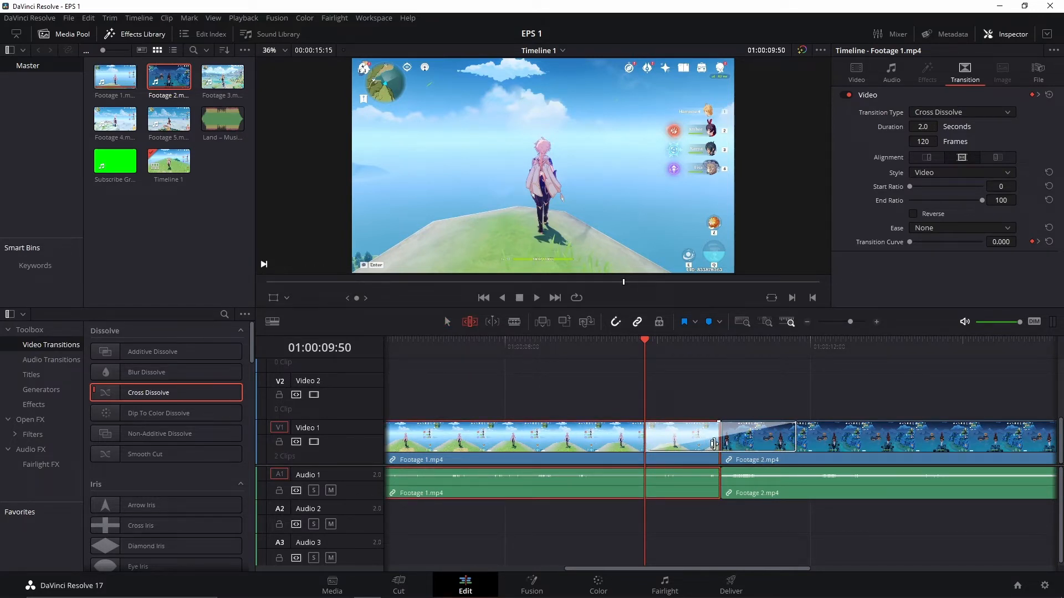
{"action": "mouse_move", "coordinate": [714, 444]}
{"action": "left_mouse_down"}
{"action": "mouse_move", "coordinate": [677, 439]}
{"action": "mouse_move", "coordinate": [706, 444]}
{"action": "left_mouse_up"}
{"action": "left_click_drag", "start_coordinate": [615, 435], "coordinate": [592, 438]}
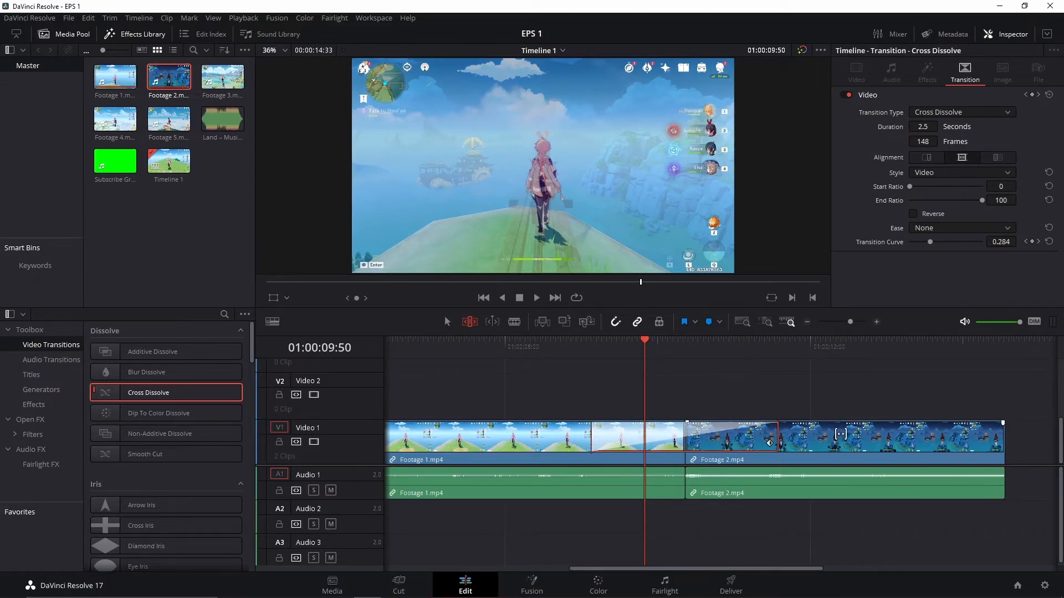
Play the timeline through the Cross Dissolve several times, starting just before the transition
{"action": "left_click_drag", "start_coordinate": [851, 322], "coordinate": [845, 322]}
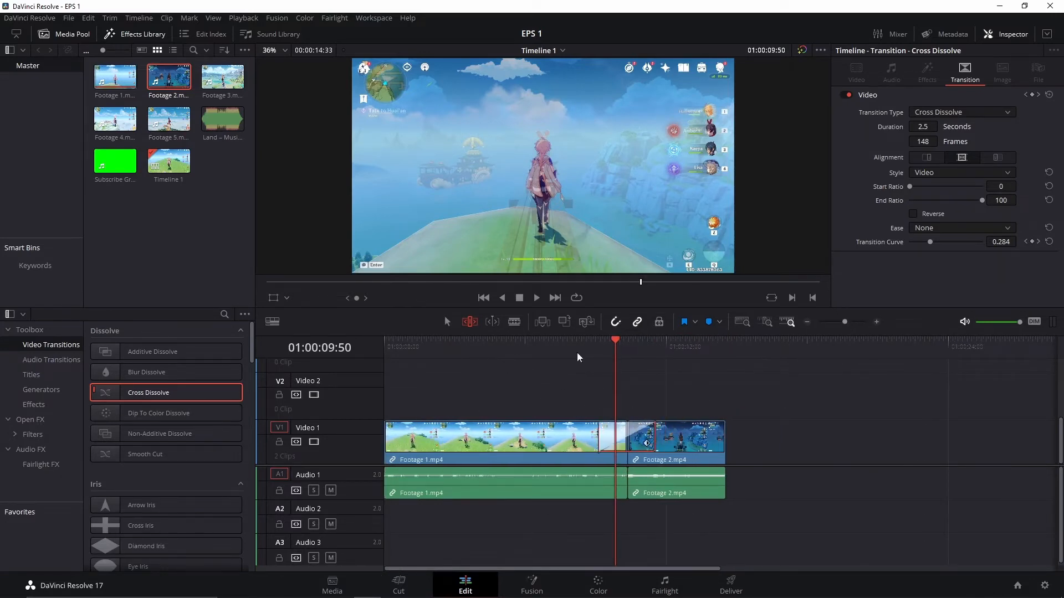
{"action": "left_click", "coordinate": [601, 348]}
{"action": "key", "text": "space"}
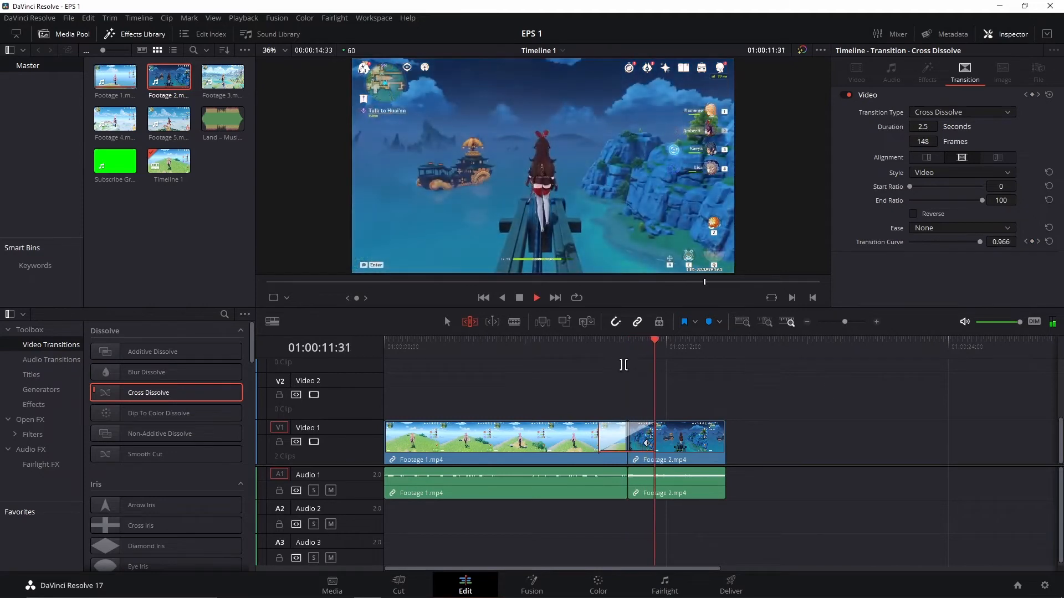
{"action": "left_click", "coordinate": [591, 348]}
{"action": "key", "text": "space"}
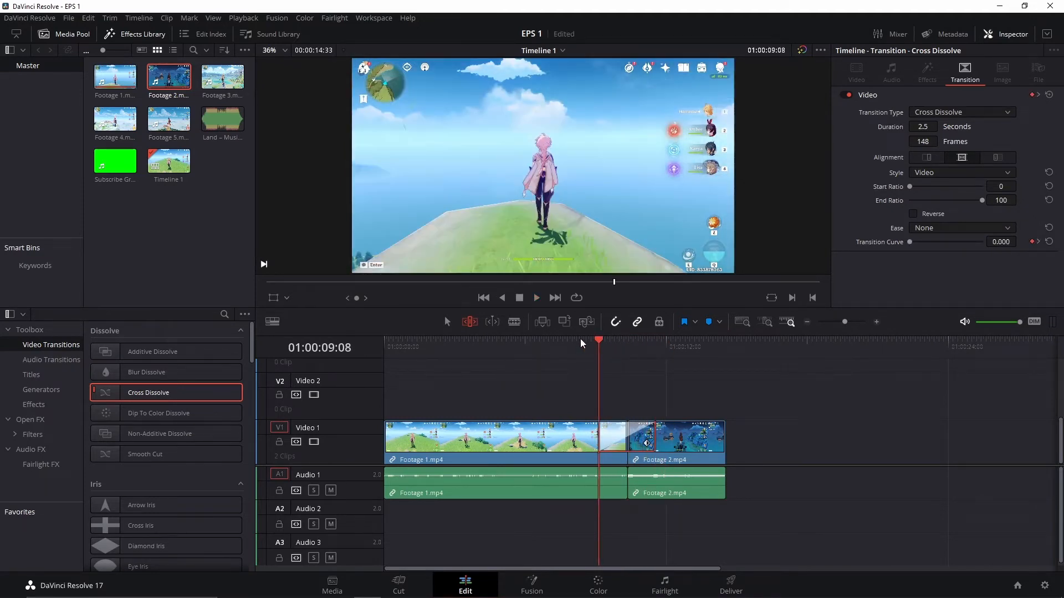
{"action": "left_click", "coordinate": [580, 338]}
{"action": "key", "text": "space"}
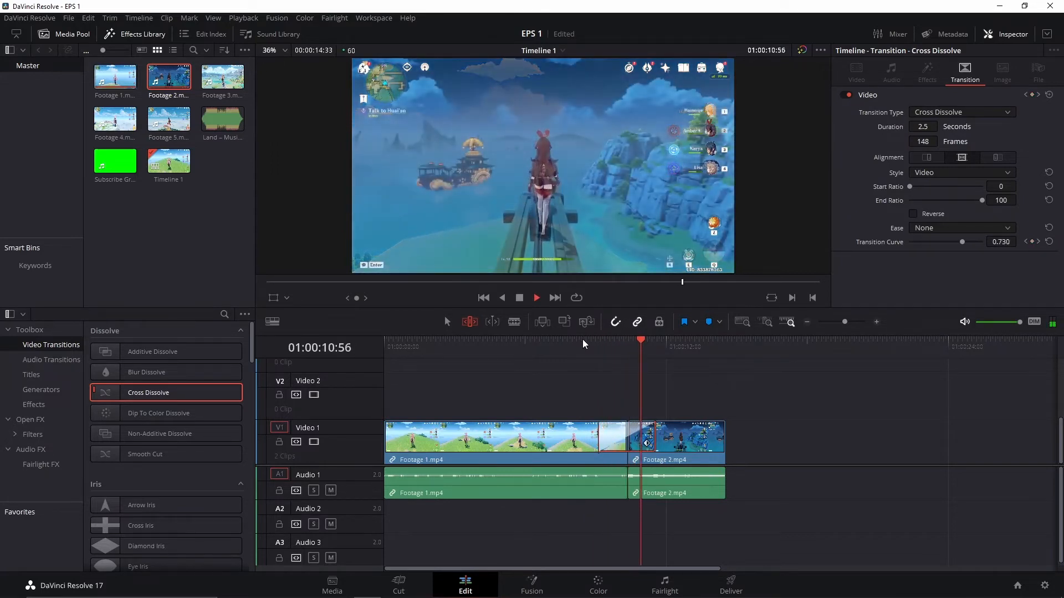
Stop playback and place the playhead on the cut in the middle of the Cross Dissolve
{"action": "key", "text": "space"}
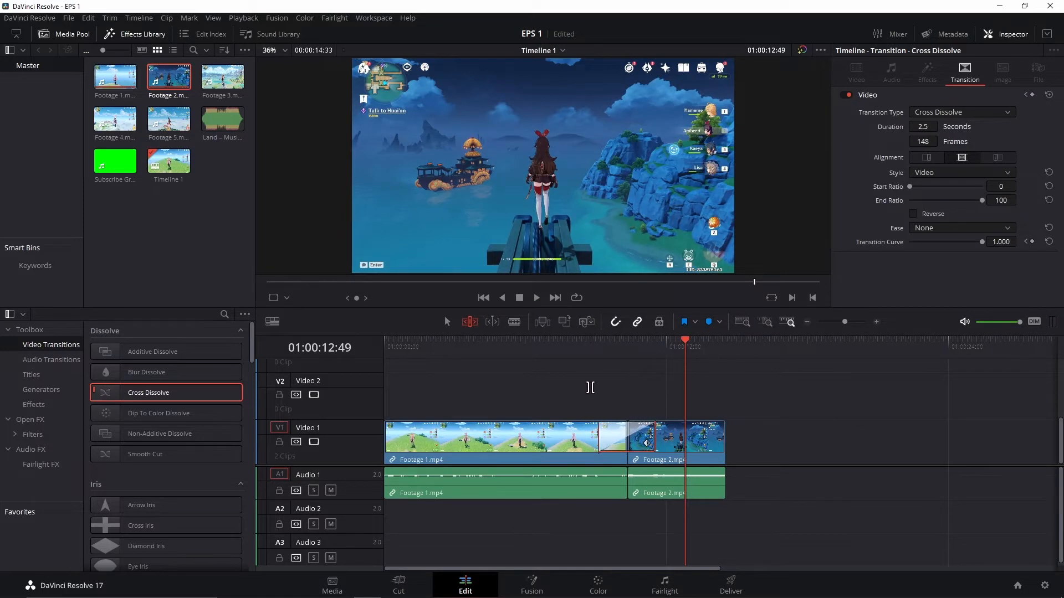
{"action": "left_click", "coordinate": [843, 323]}
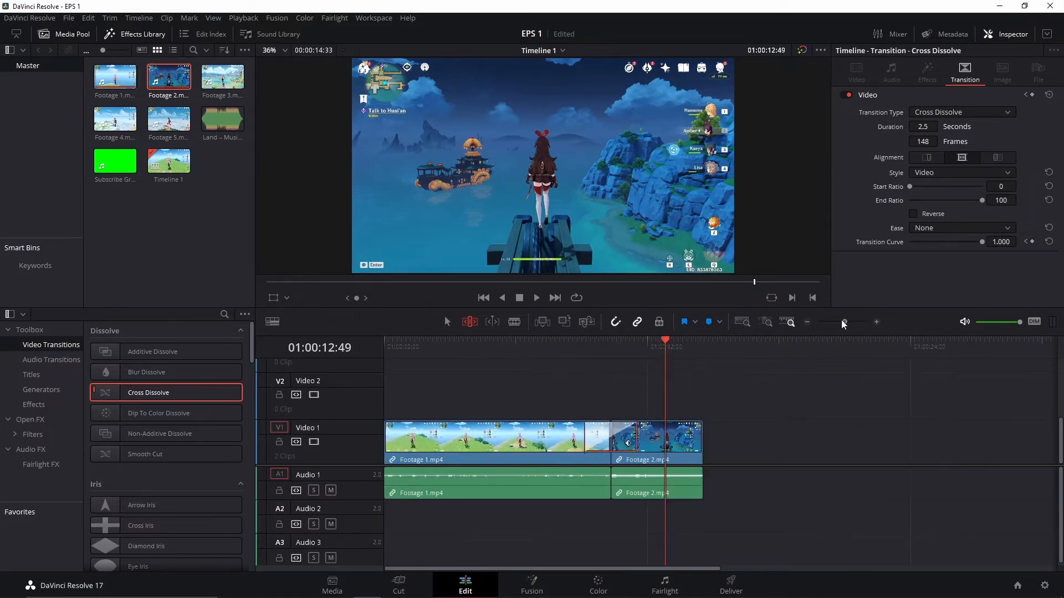
{"action": "left_click_drag", "start_coordinate": [842, 321], "coordinate": [831, 318]}
{"action": "left_click_drag", "start_coordinate": [834, 320], "coordinate": [663, 357]}
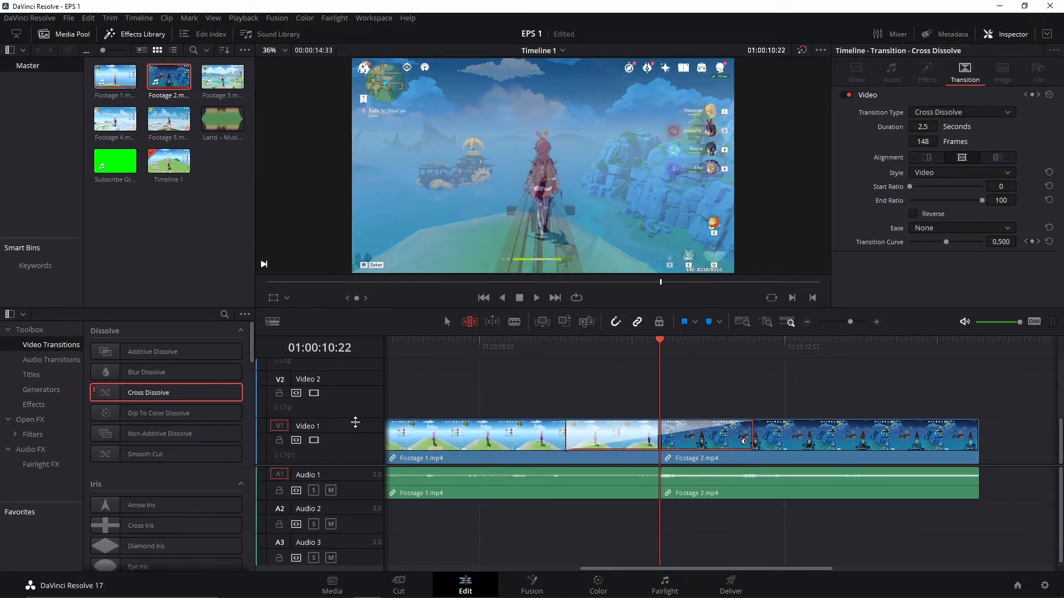
Collapse the Video 1 and Audio 1 tracks to their slimmest height, and enlarge both again
{"action": "left_click_drag", "start_coordinate": [355, 420], "coordinate": [350, 461]}
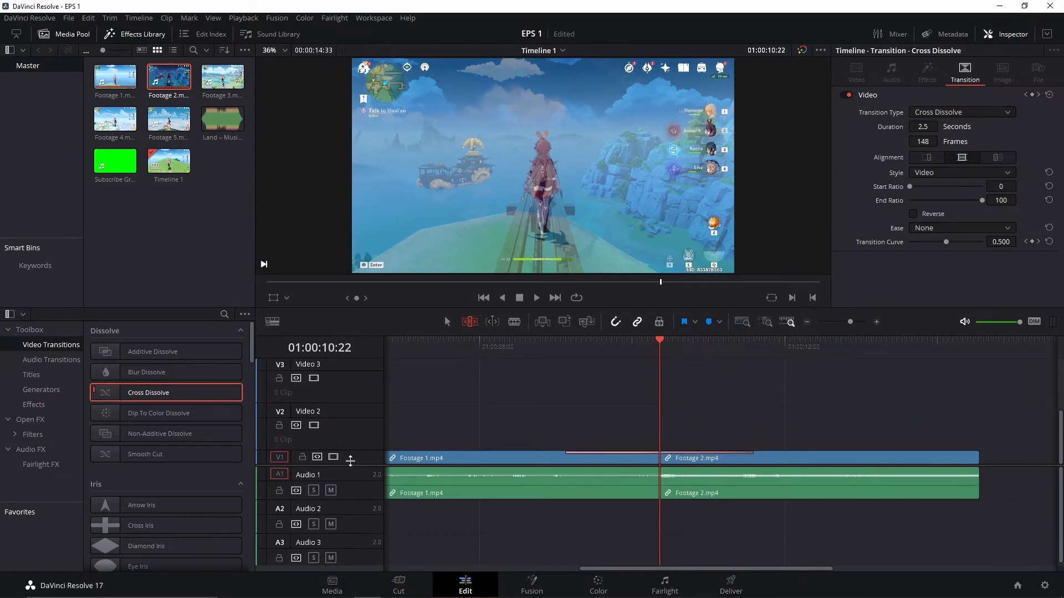
{"action": "left_click_drag", "start_coordinate": [361, 499], "coordinate": [370, 480]}
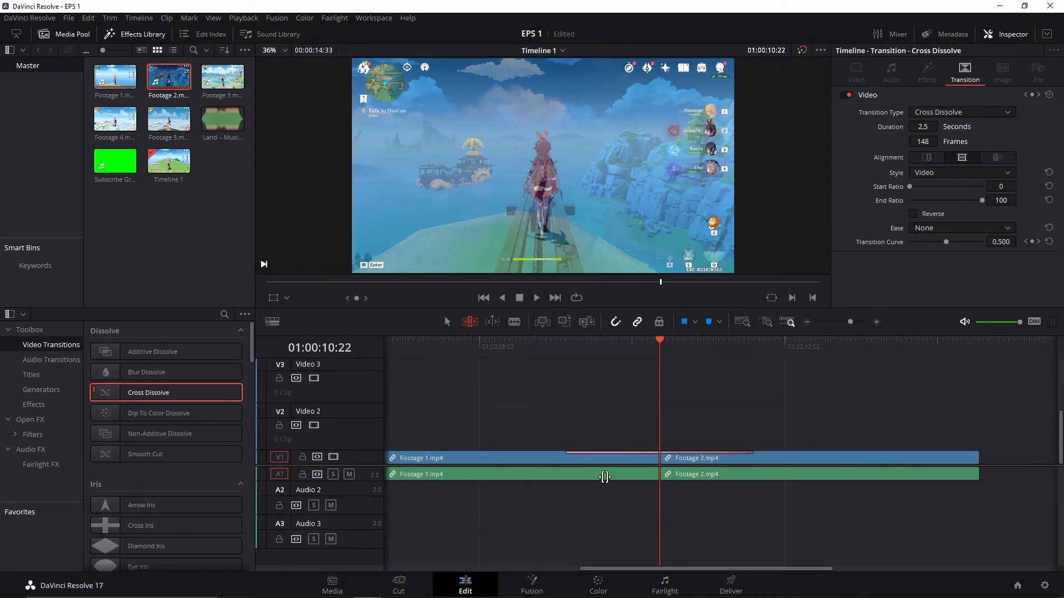
{"action": "left_click_drag", "start_coordinate": [850, 322], "coordinate": [842, 321]}
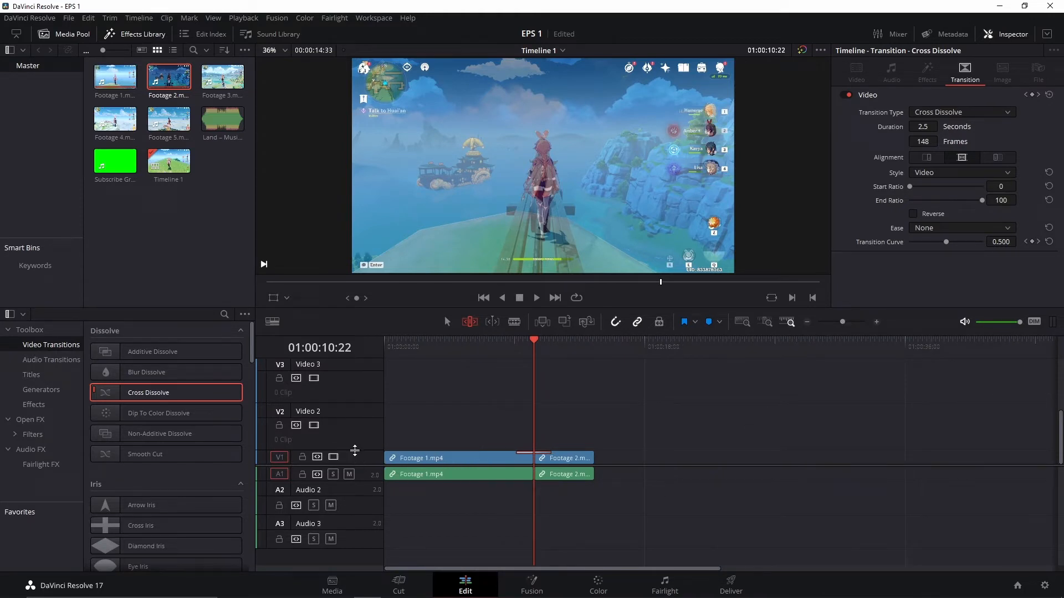
{"action": "left_click_drag", "start_coordinate": [355, 450], "coordinate": [354, 430]}
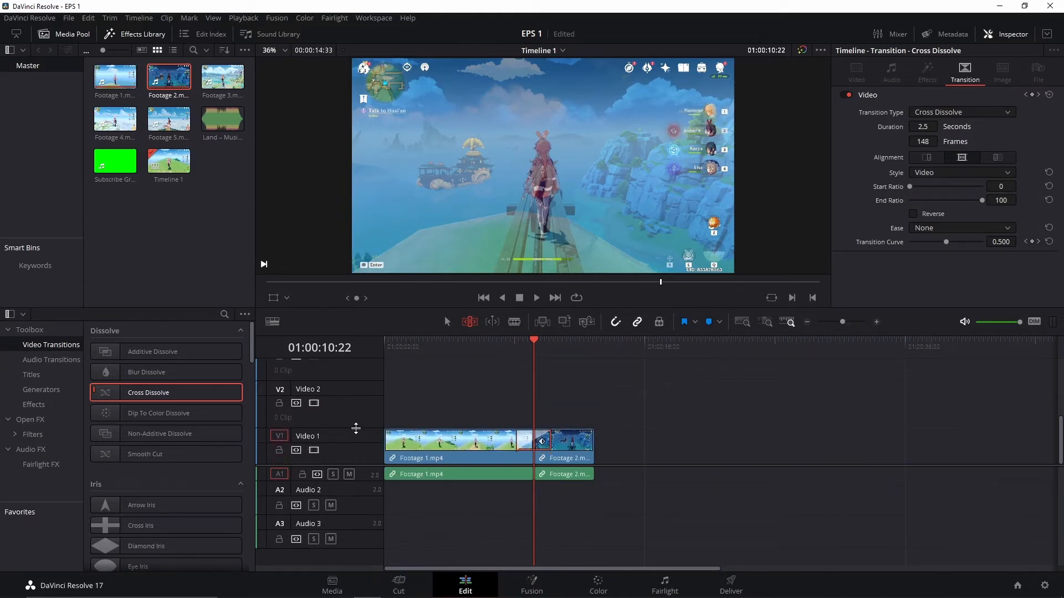
{"action": "left_click_drag", "start_coordinate": [356, 480], "coordinate": [360, 502]}
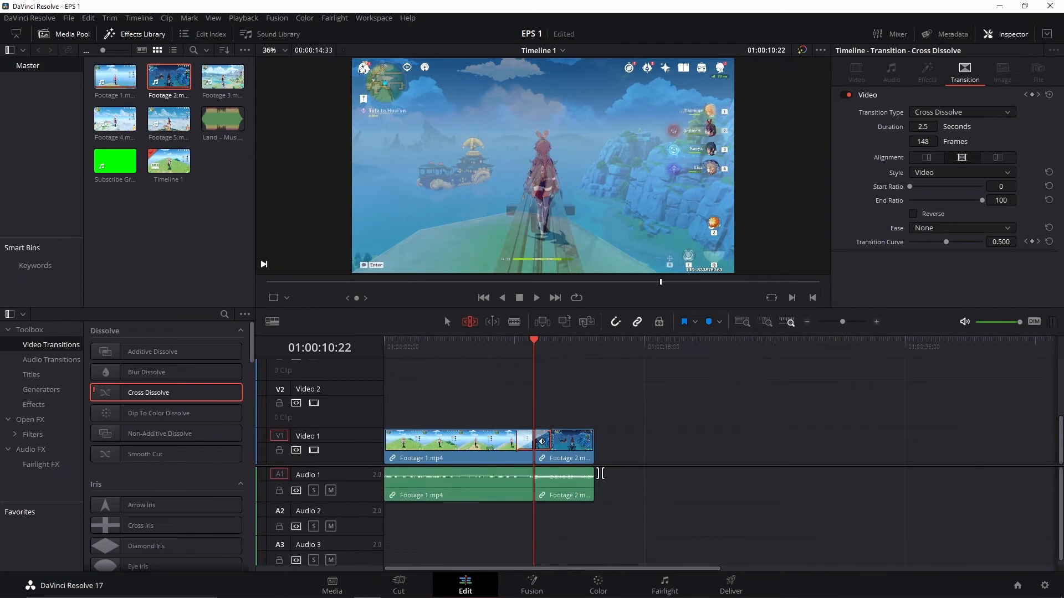
Select Footage 1 on the timeline and place the playhead at 01:00:04:31
{"action": "left_click", "coordinate": [443, 485]}
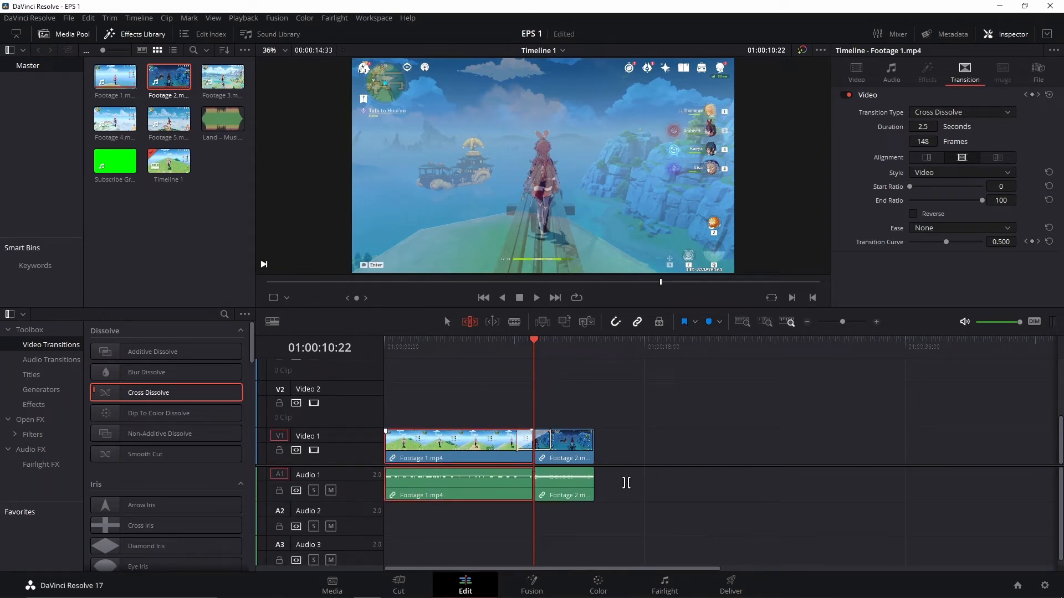
{"action": "left_click_drag", "start_coordinate": [841, 321], "coordinate": [847, 322]}
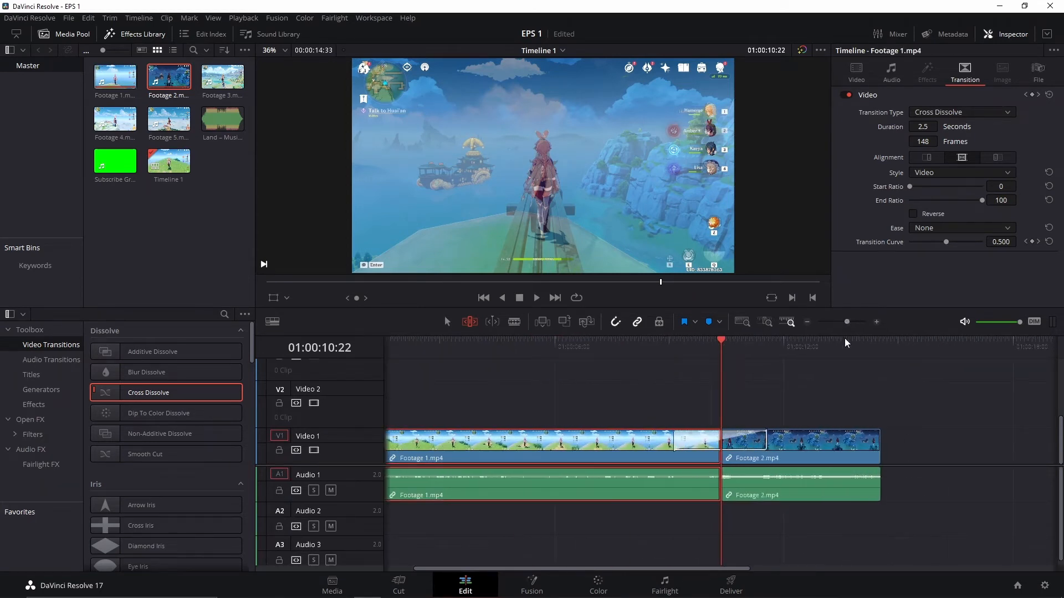
{"action": "left_click", "coordinate": [810, 386]}
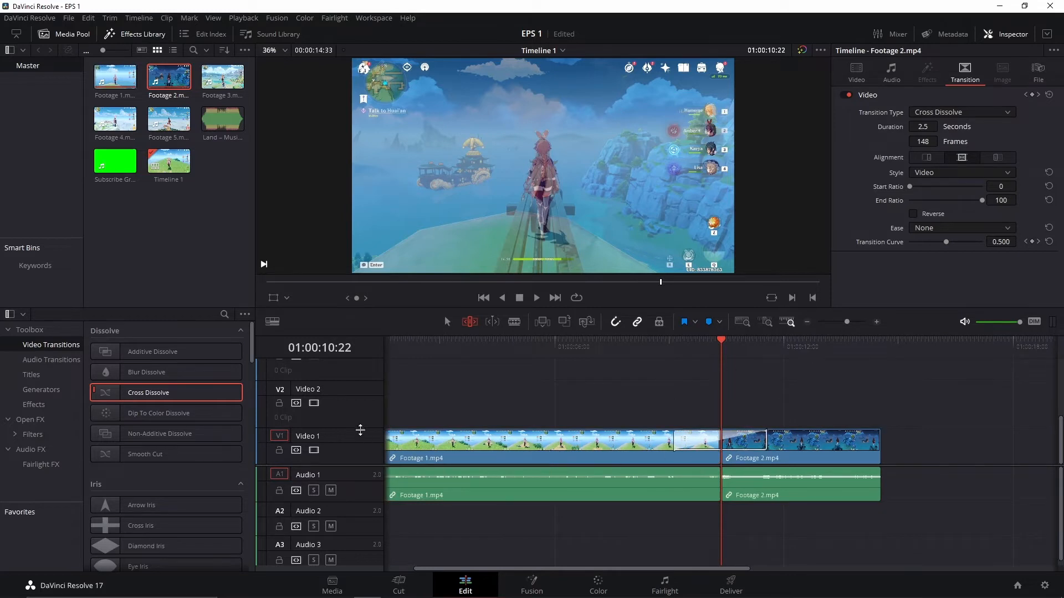
{"action": "left_click", "coordinate": [429, 444]}
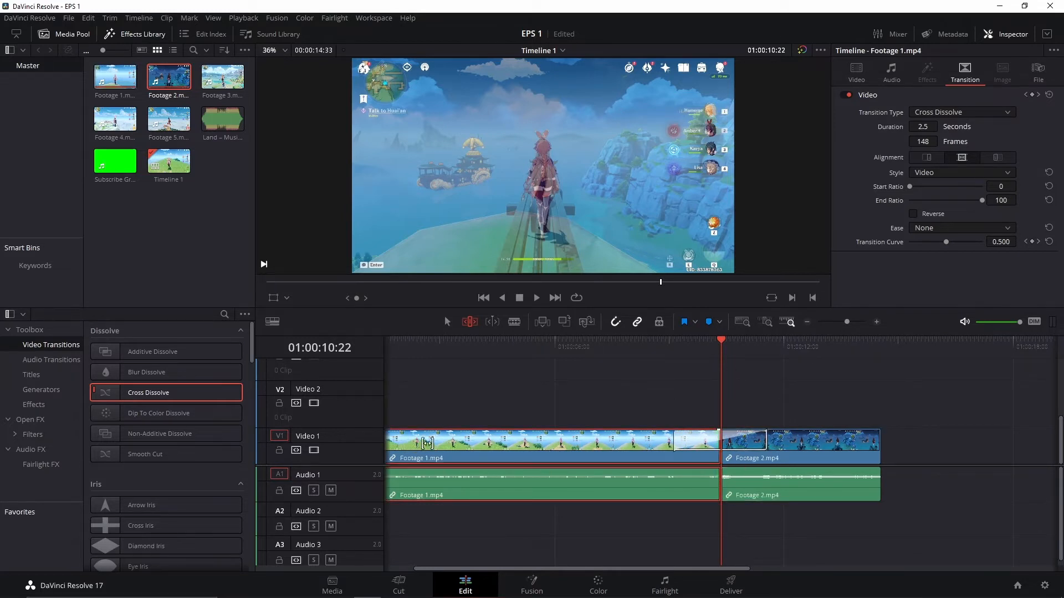
{"action": "left_click", "coordinate": [496, 370]}
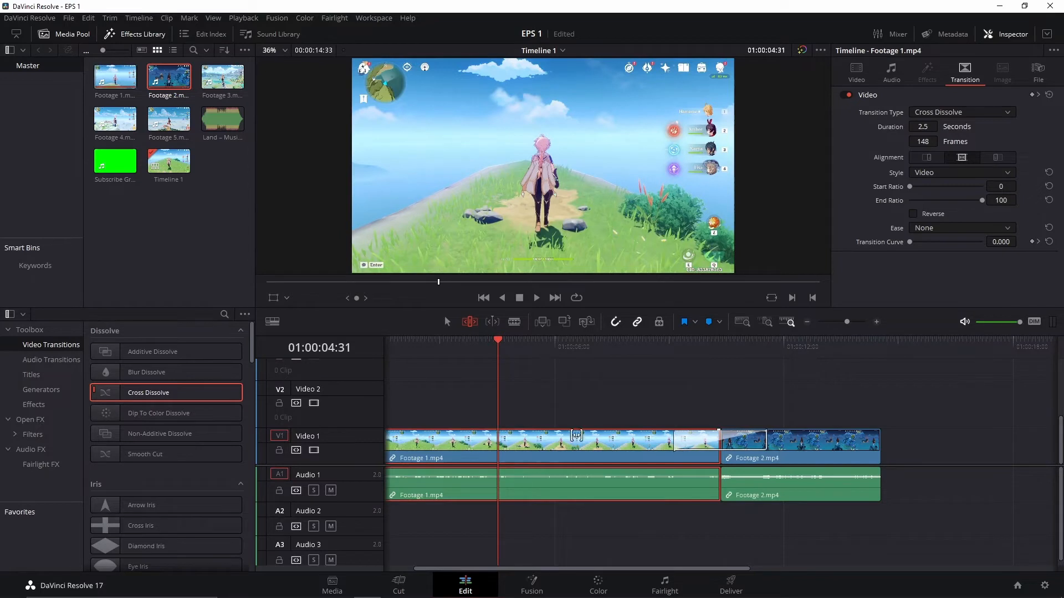
{"action": "left_click", "coordinate": [821, 444]}
{"action": "left_click", "coordinate": [637, 446]}
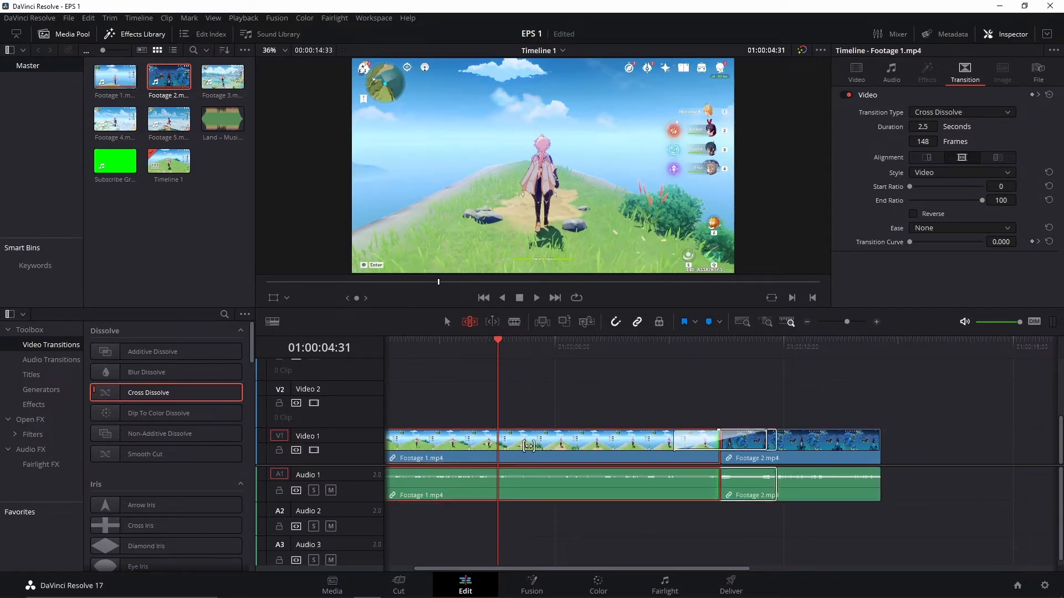
Hide the audio waveforms through the timeline view options, and show them again
{"action": "left_click", "coordinate": [272, 322]}
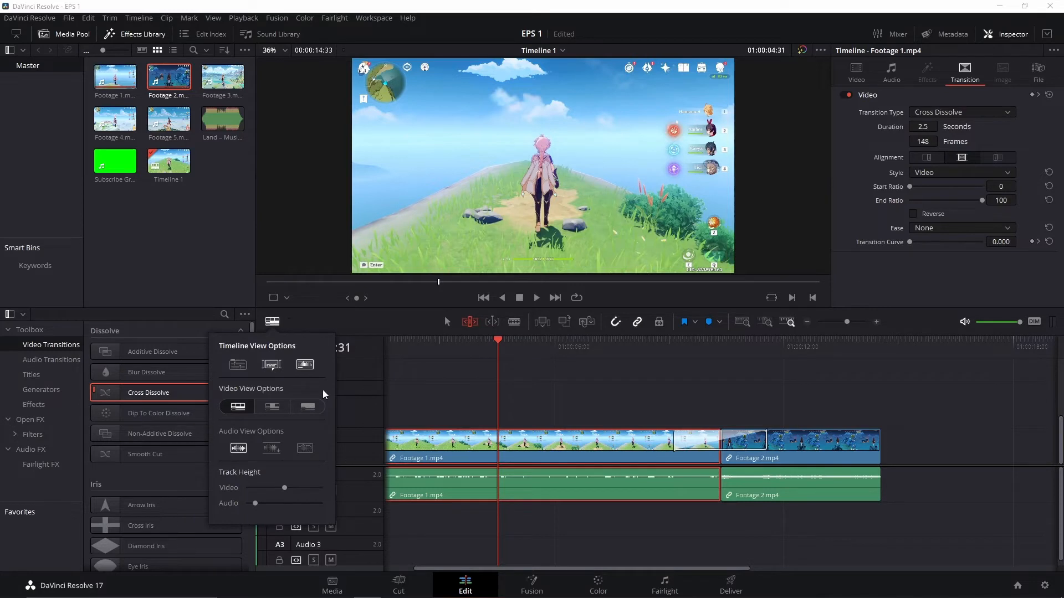
{"action": "left_click", "coordinate": [306, 366]}
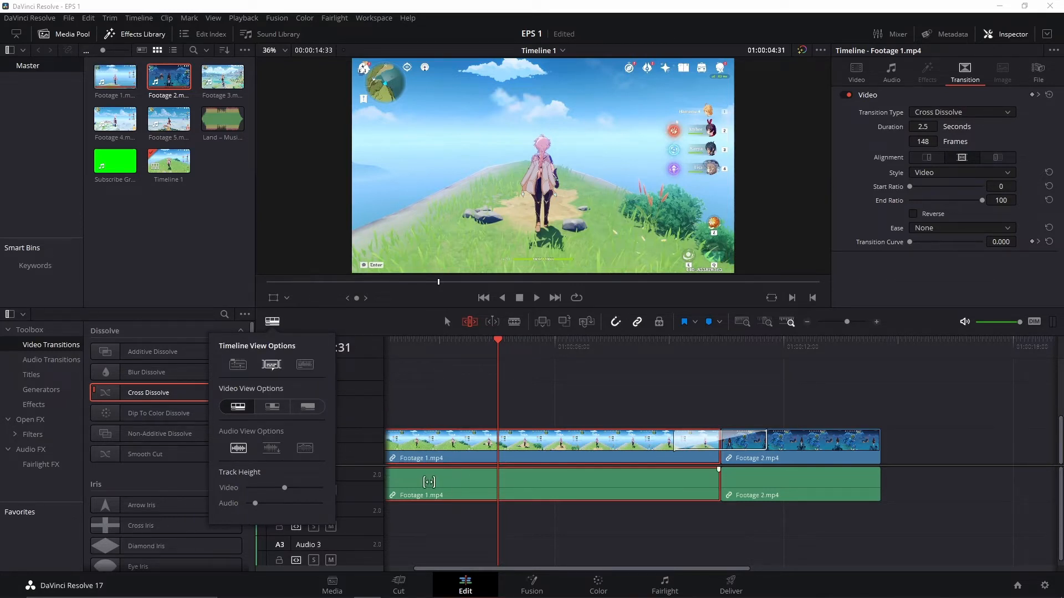
{"action": "left_click", "coordinate": [305, 365]}
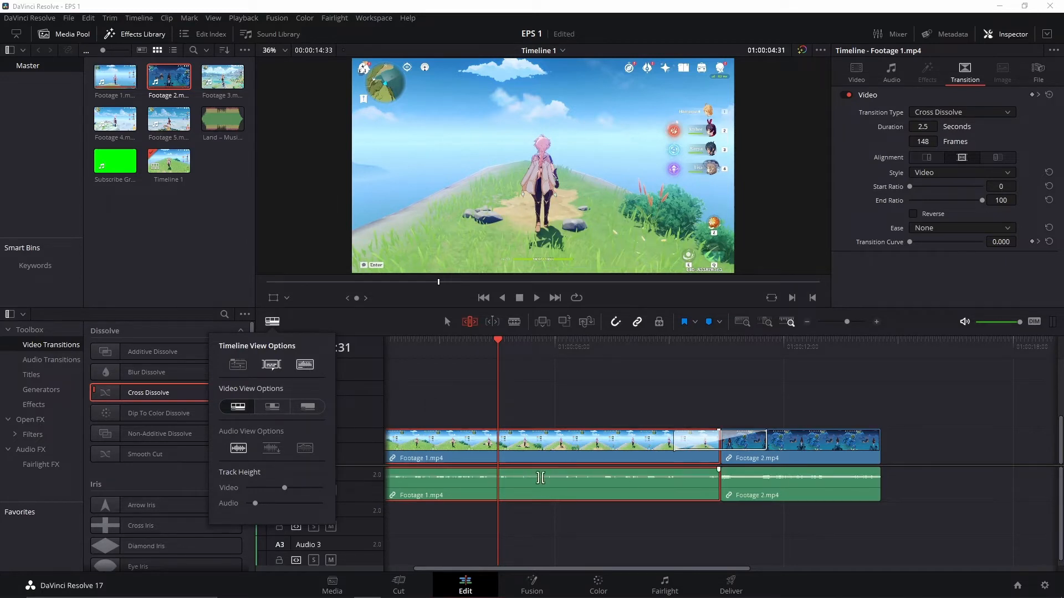
Raise the audio volume of Footage 1 to 21.60, and undo the change
{"action": "left_click", "coordinate": [900, 72]}
{"action": "left_click_drag", "start_coordinate": [994, 110], "coordinate": [1026, 110]}
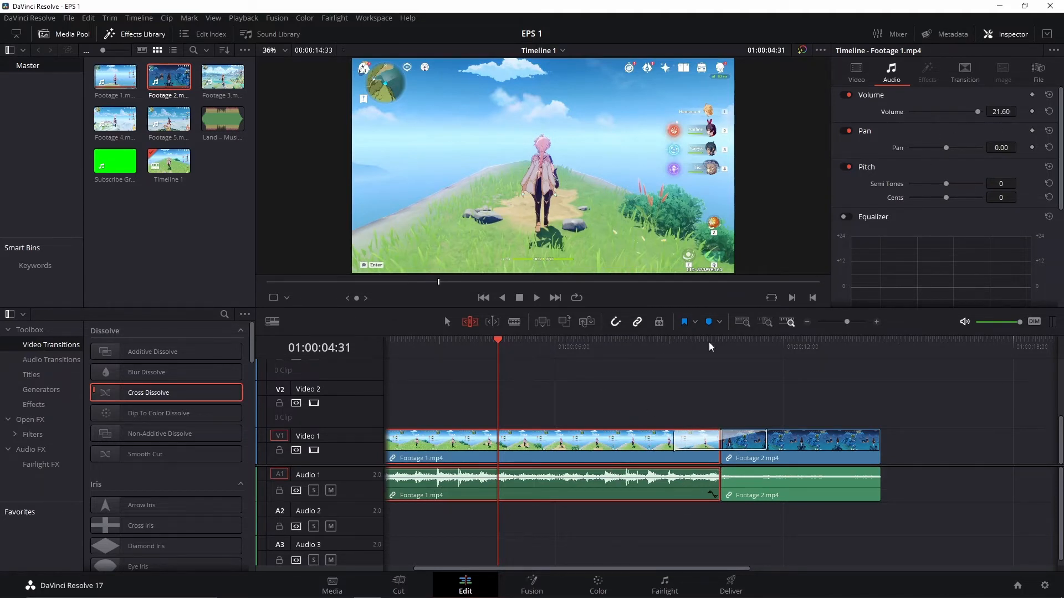
{"action": "key", "text": "ctrl+z"}
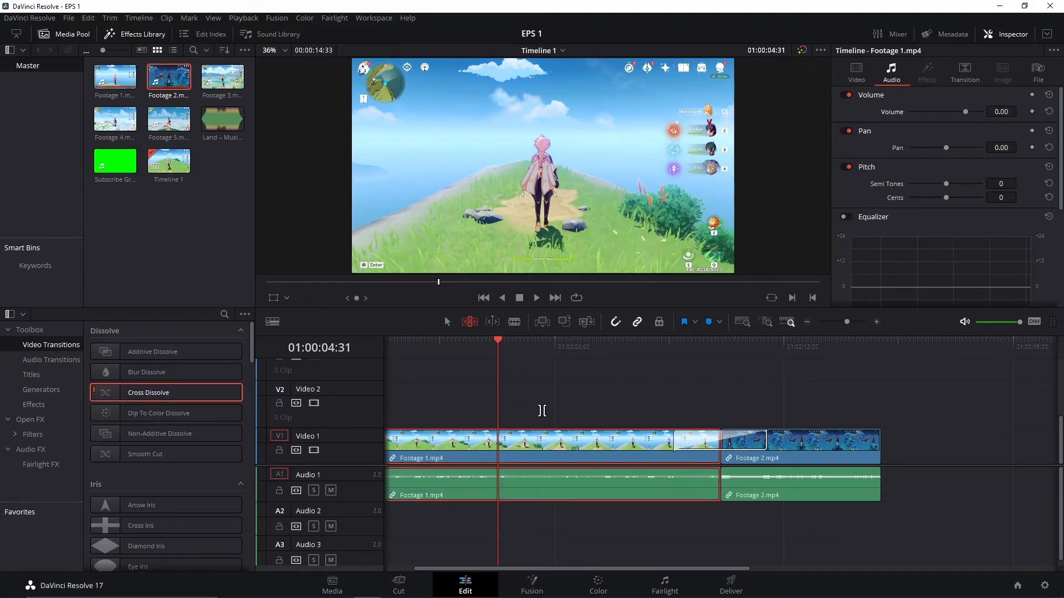
Deselect the clip, adjust the video track height in the timeline view options, and return to the normal selection mode
{"action": "left_click", "coordinate": [677, 403]}
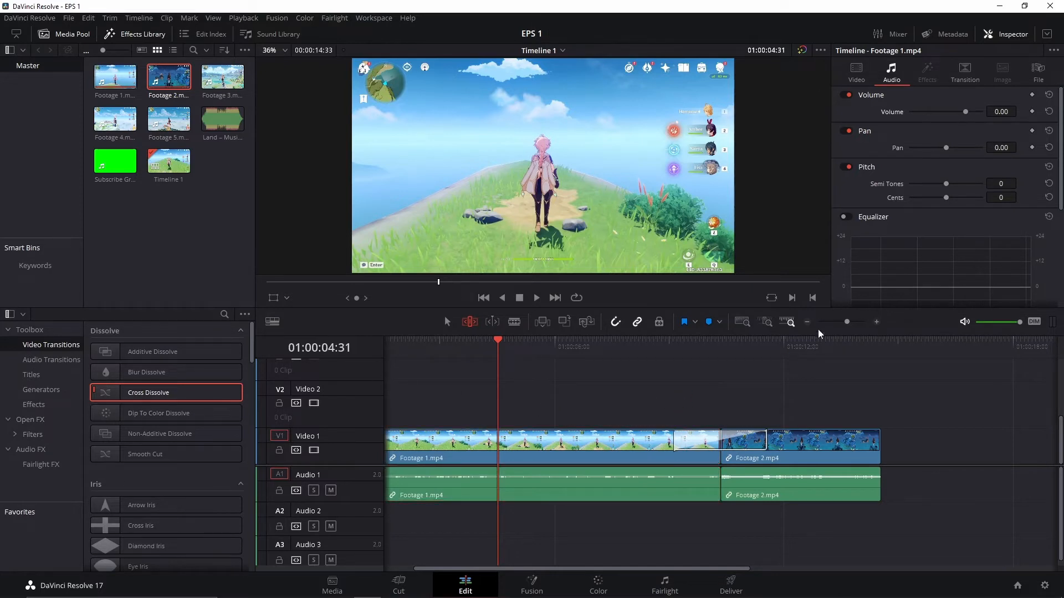
{"action": "left_click", "coordinate": [272, 321]}
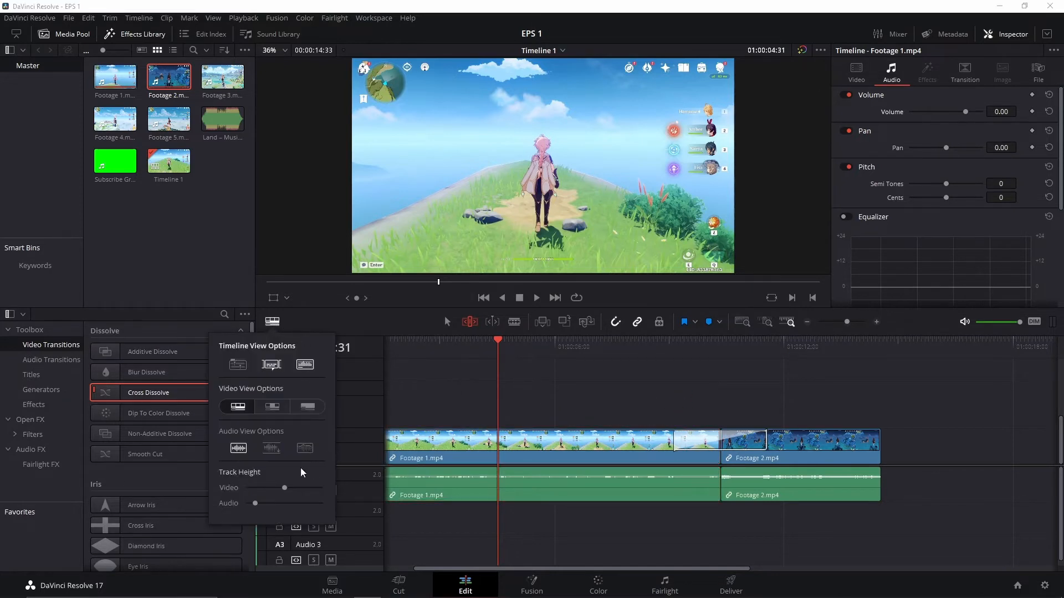
{"action": "mouse_move", "coordinate": [283, 489]}
{"action": "left_mouse_down"}
{"action": "mouse_move", "coordinate": [238, 487]}
{"action": "mouse_move", "coordinate": [238, 503]}
{"action": "mouse_move", "coordinate": [278, 487]}
{"action": "left_mouse_up"}
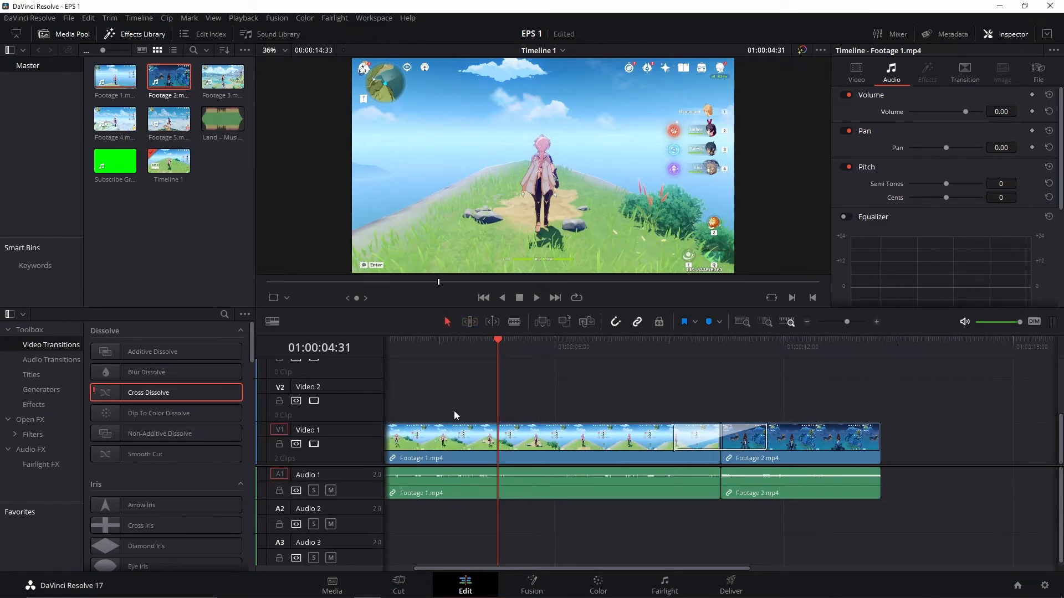
Add a basic Text title on Video 2 near the start of the timeline and move the playhead onto it at 01:00:01:33
{"action": "left_click", "coordinate": [34, 377]}
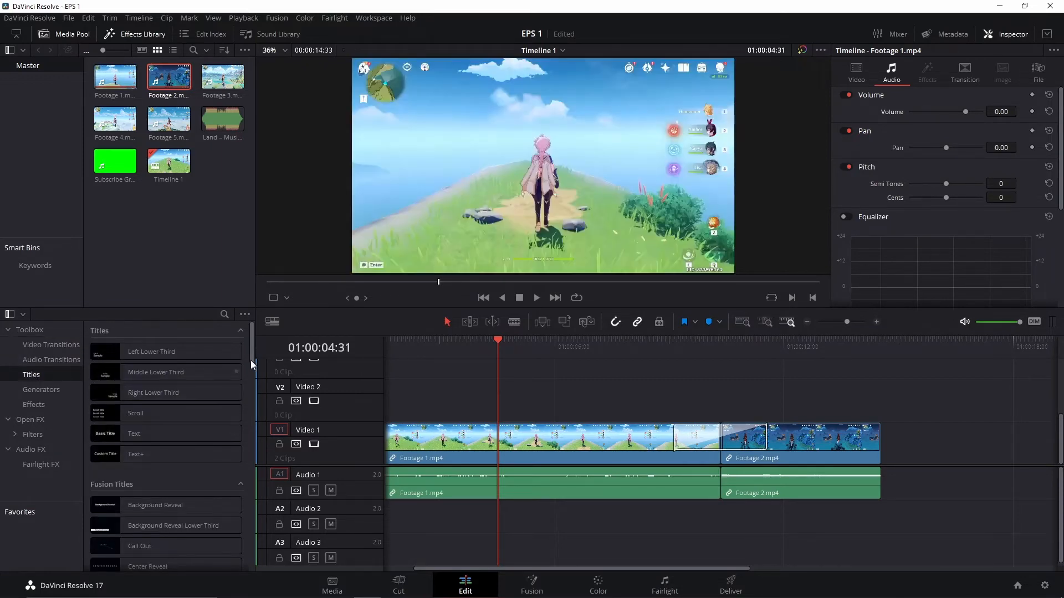
{"action": "mouse_move", "coordinate": [251, 342]}
{"action": "left_mouse_down"}
{"action": "mouse_move", "coordinate": [243, 542]}
{"action": "mouse_move", "coordinate": [254, 327]}
{"action": "left_mouse_up"}
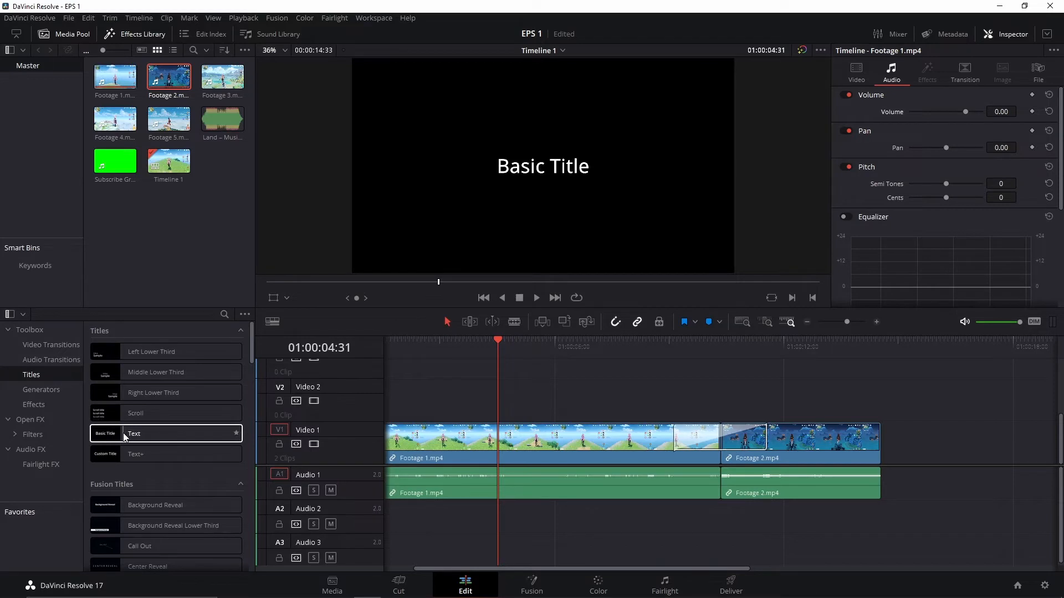
{"action": "left_click_drag", "start_coordinate": [123, 433], "coordinate": [400, 393]}
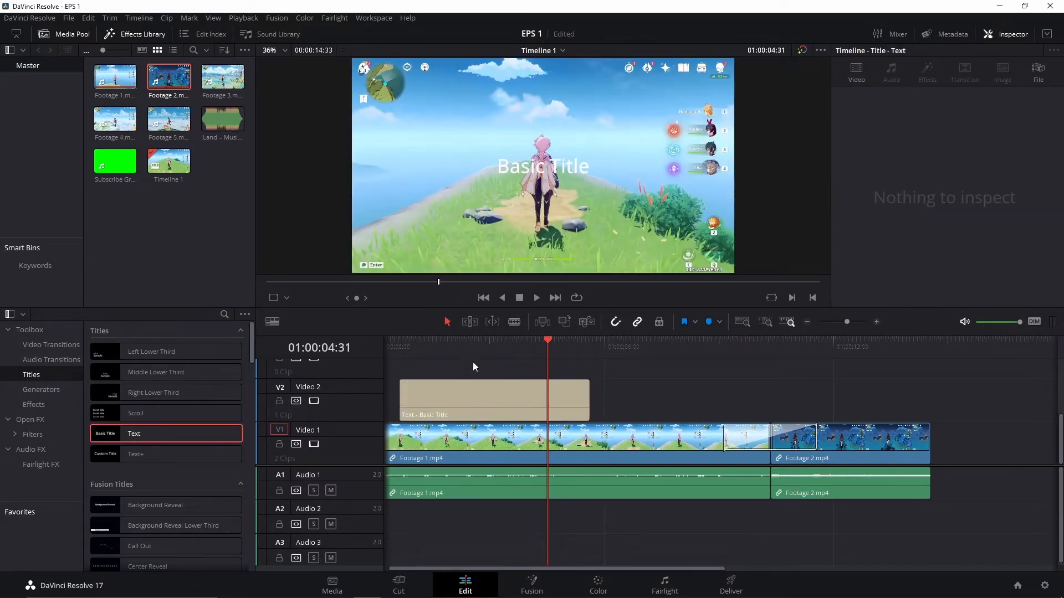
{"action": "left_click_drag", "start_coordinate": [400, 348], "coordinate": [445, 348]}
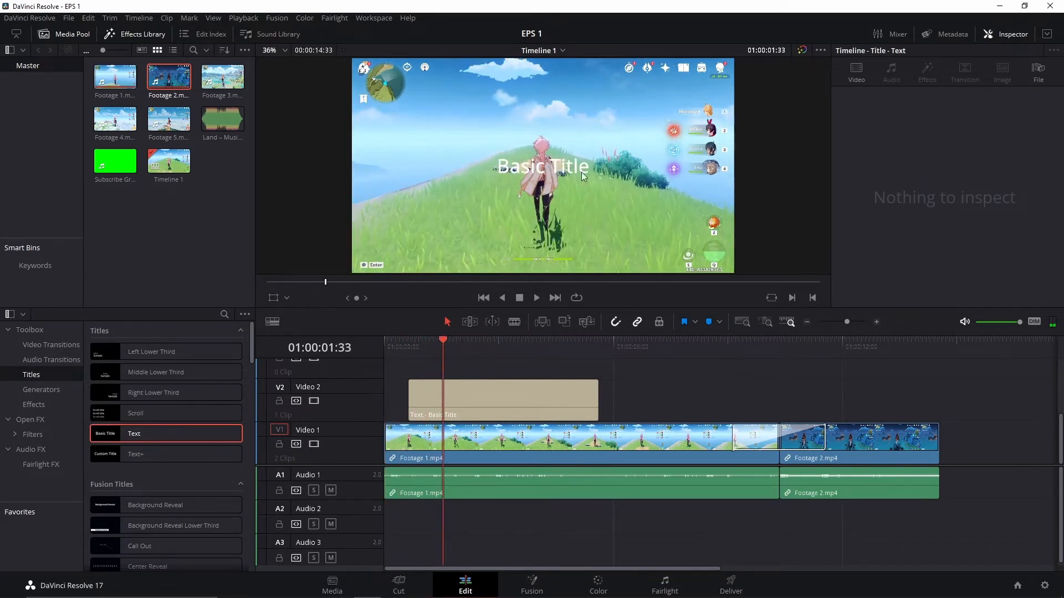
Compare the editable properties of the Text title with those of Footage 1
{"action": "left_click", "coordinate": [482, 395]}
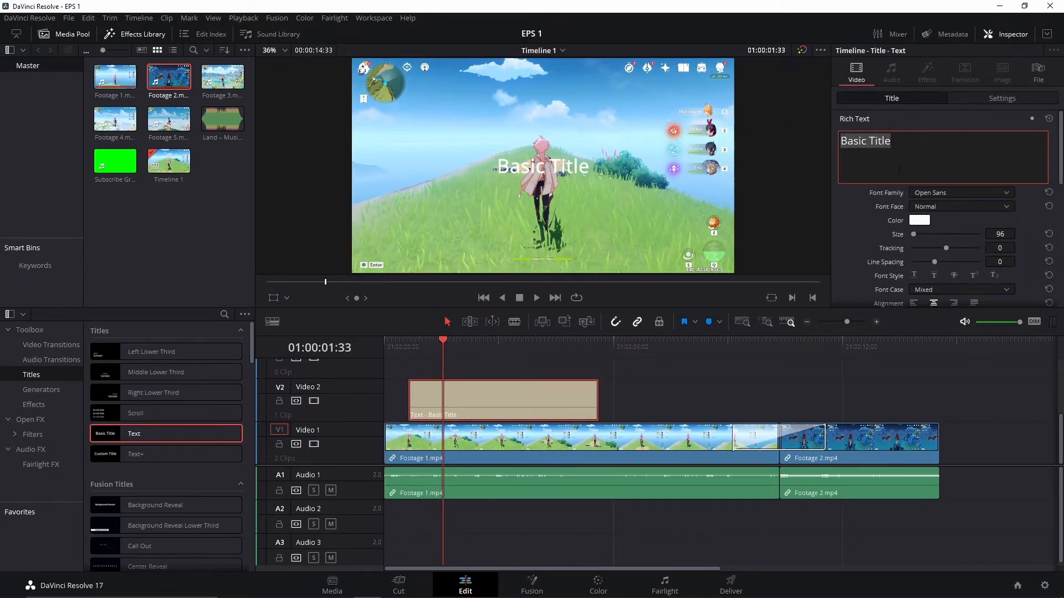
{"action": "left_click", "coordinate": [463, 396]}
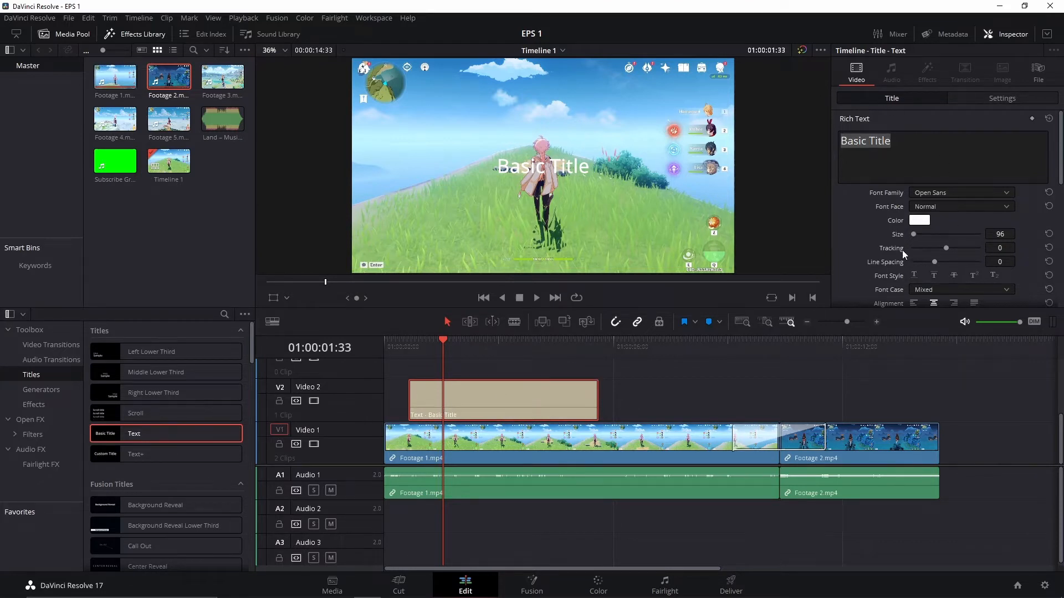
{"action": "left_click", "coordinate": [651, 457]}
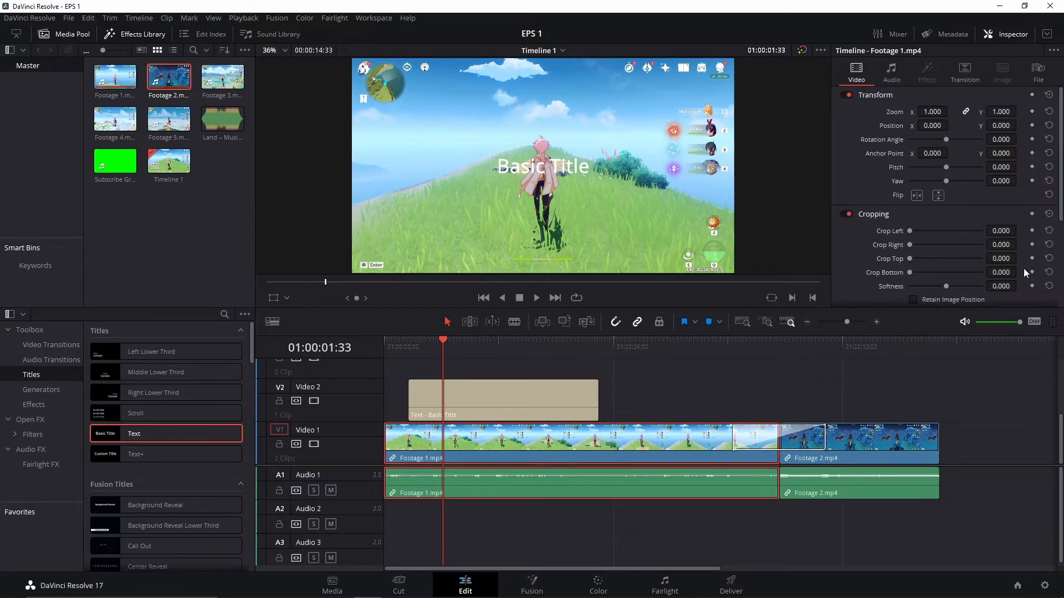
{"action": "left_click", "coordinate": [511, 397]}
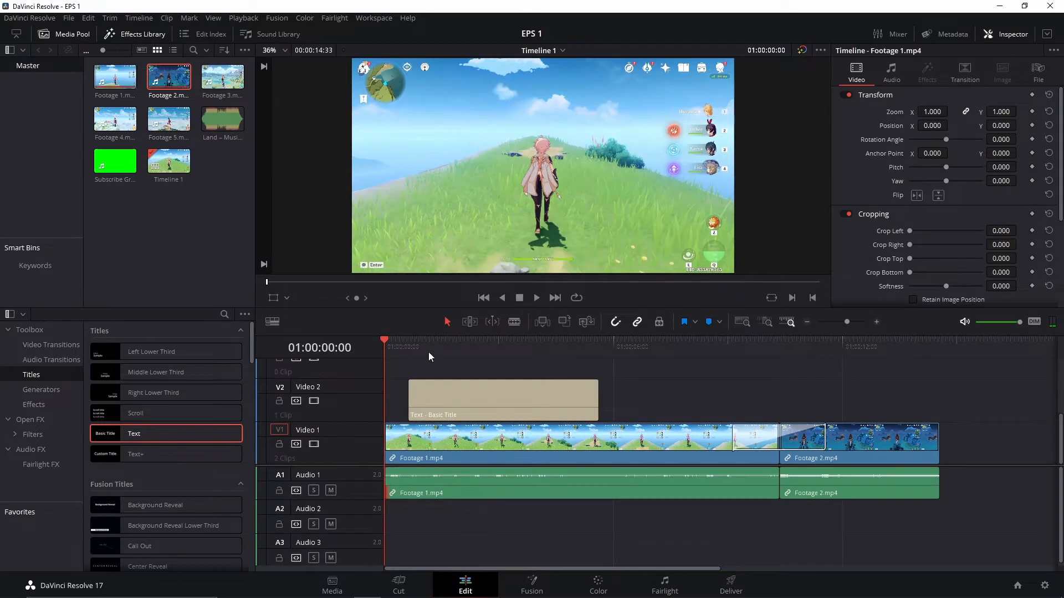
With the playhead at 01:00:01:21, replace the wording of the title on Video 2 with "Text"
{"action": "left_click", "coordinate": [470, 392]}
{"action": "left_click", "coordinate": [948, 134]}
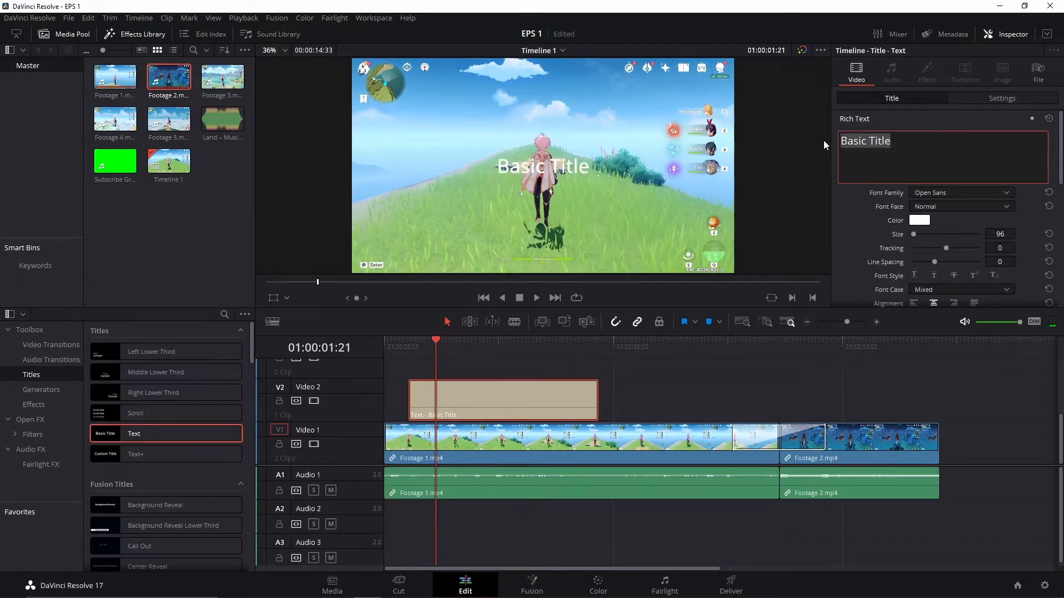
{"action": "type", "text": "Text"}
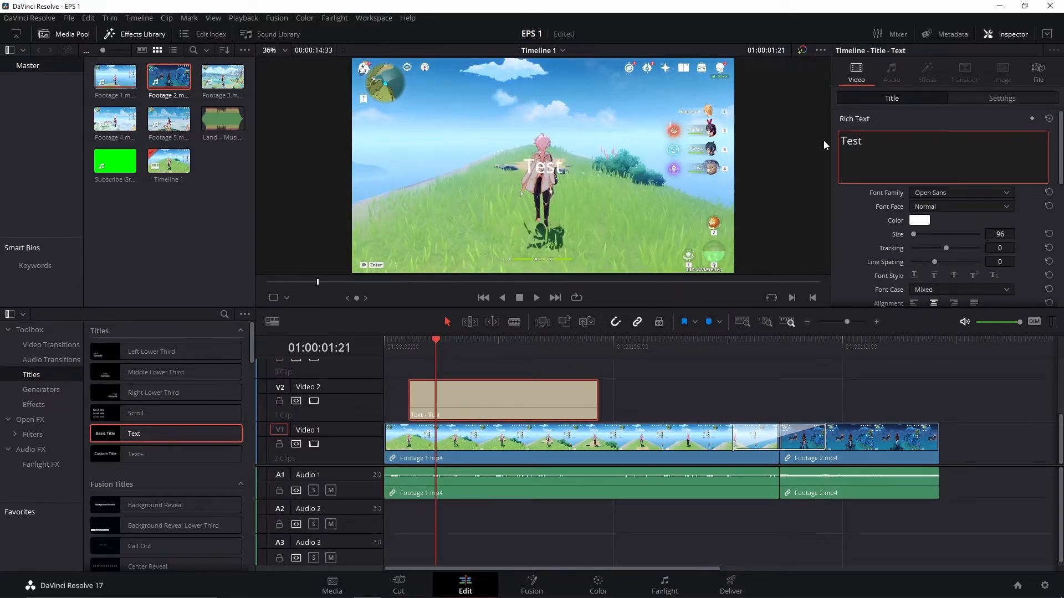
{"action": "key", "text": "BackSpace"}
{"action": "key", "text": "BackSpace"}
{"action": "type", "text": "xt"}
Try Palace Script MT as the title's font family, and restore Open Sans
{"action": "left_click", "coordinate": [936, 192]}
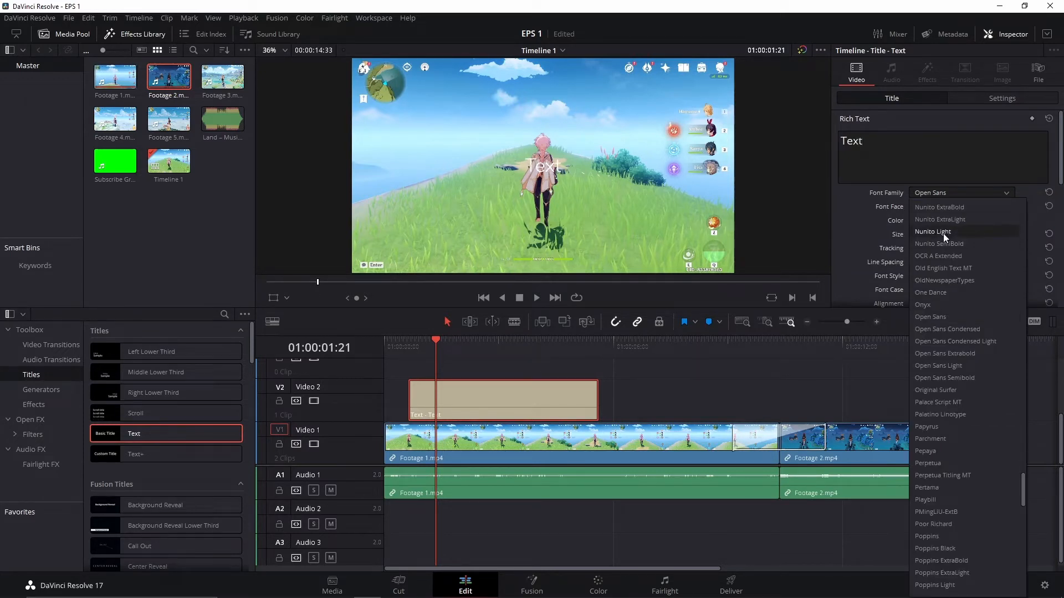
{"action": "left_click", "coordinate": [972, 404]}
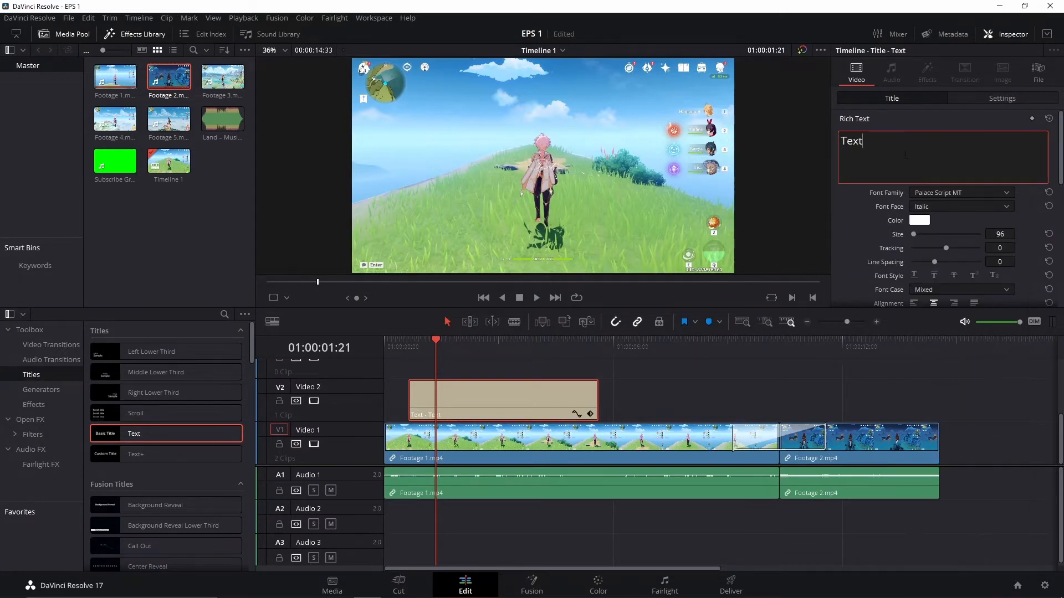
{"action": "left_click", "coordinate": [952, 194]}
{"action": "left_click", "coordinate": [948, 227]}
Enlarge the title's text to size 534
{"action": "left_click_drag", "start_coordinate": [913, 234], "coordinate": [920, 232]}
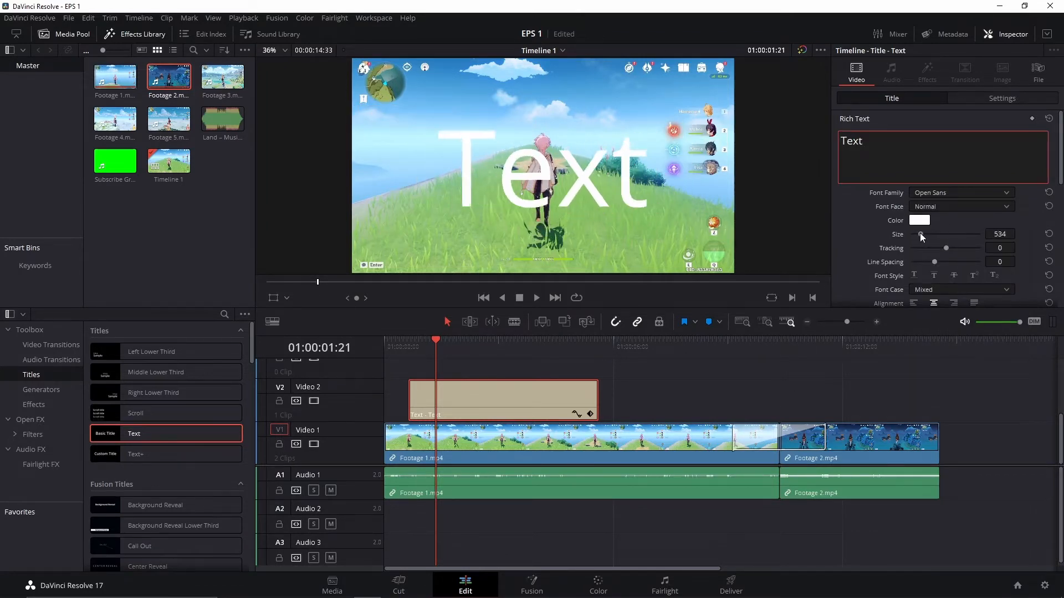
Reduce the title's text to size 467 and give it a black stroke of size 3
{"action": "scroll", "coordinate": [863, 228], "scroll_direction": "down", "scroll_amount": 2}
{"action": "scroll", "coordinate": [899, 224], "scroll_direction": "down", "scroll_amount": 2}
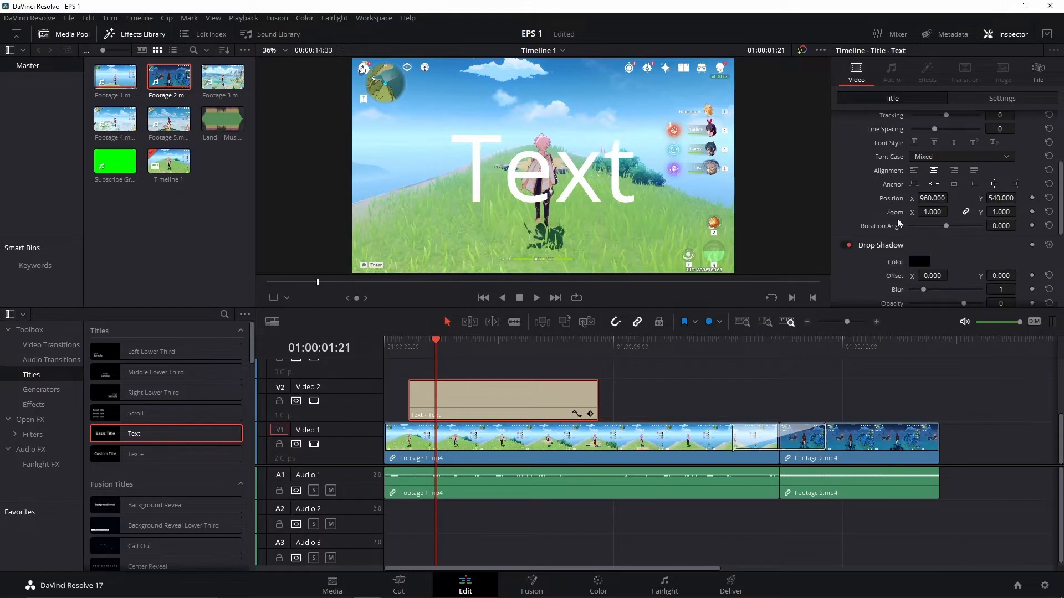
{"action": "scroll", "coordinate": [898, 243], "scroll_direction": "down", "scroll_amount": 5}
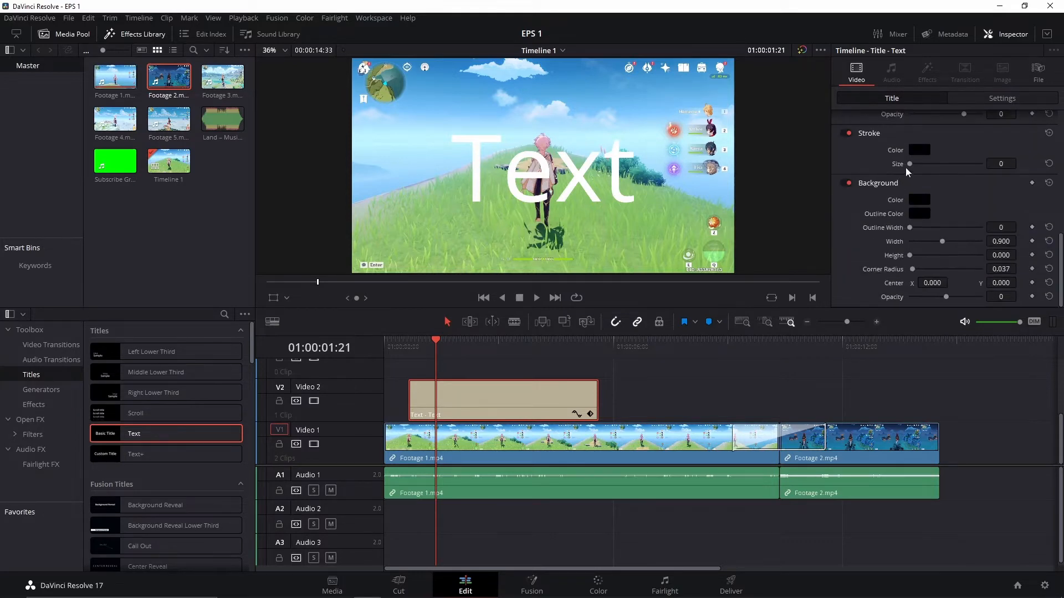
{"action": "left_click_drag", "start_coordinate": [907, 168], "coordinate": [921, 167]}
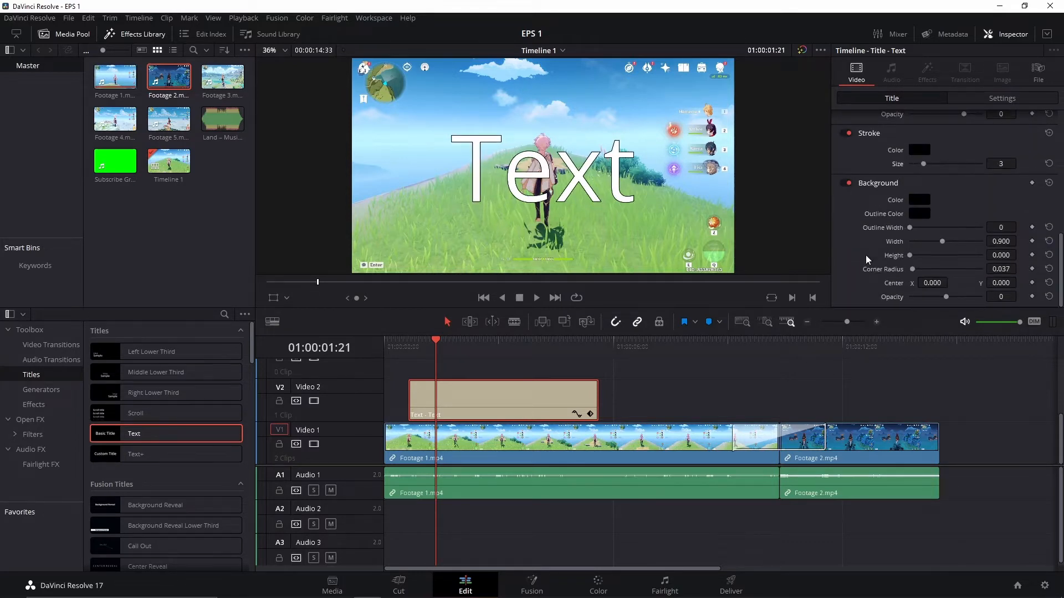
{"action": "scroll", "coordinate": [866, 260], "scroll_direction": "up", "scroll_amount": 10}
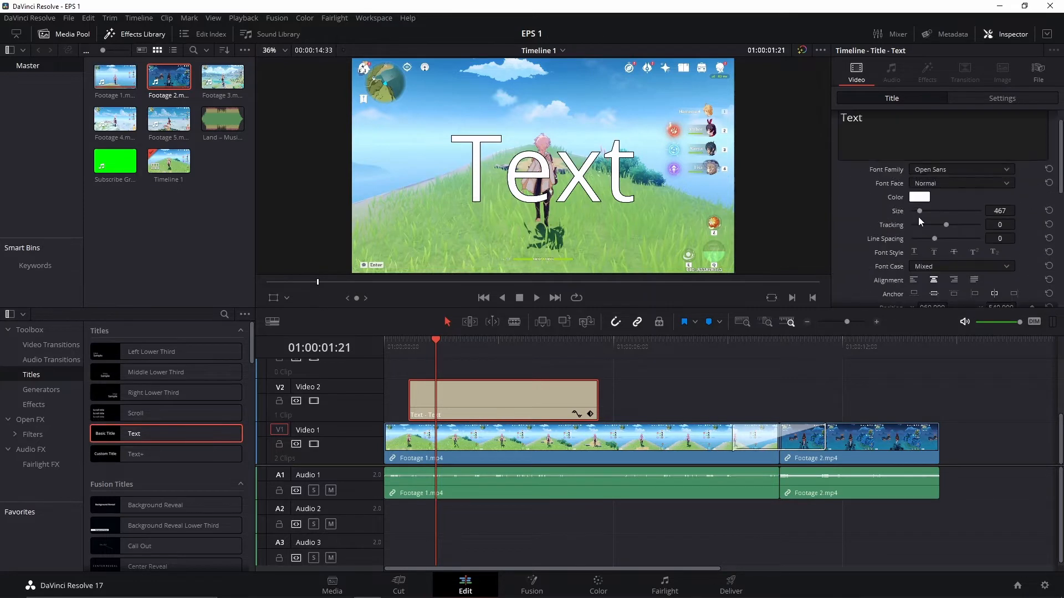
{"action": "scroll", "coordinate": [919, 217], "scroll_direction": "up", "scroll_amount": 1}
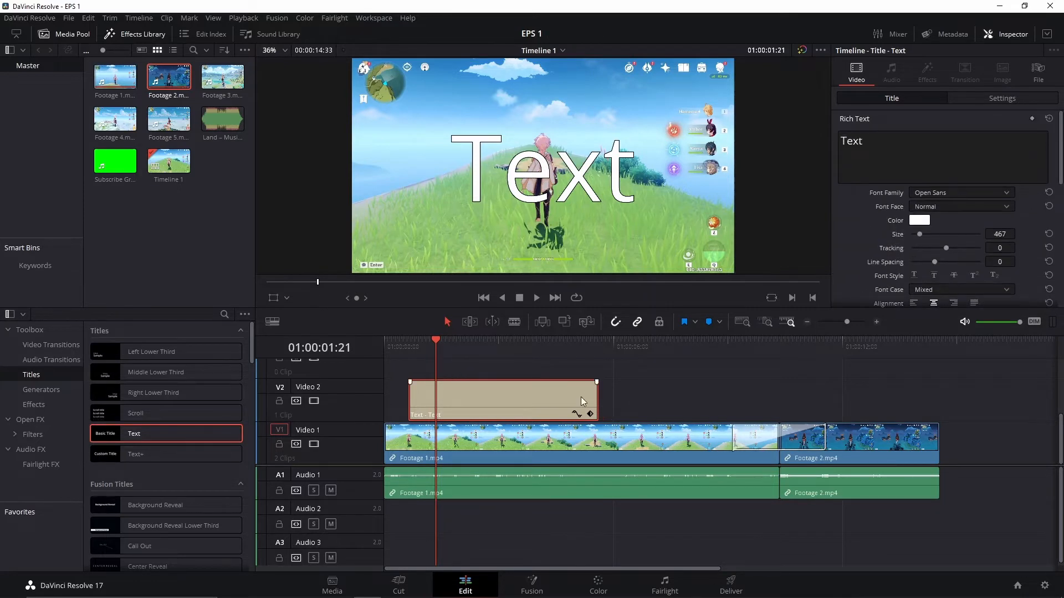
Add a Solid Color generator to Video 2 after the Text title and select it with the playhead at 01:00:06:24
{"action": "left_click", "coordinate": [41, 390]}
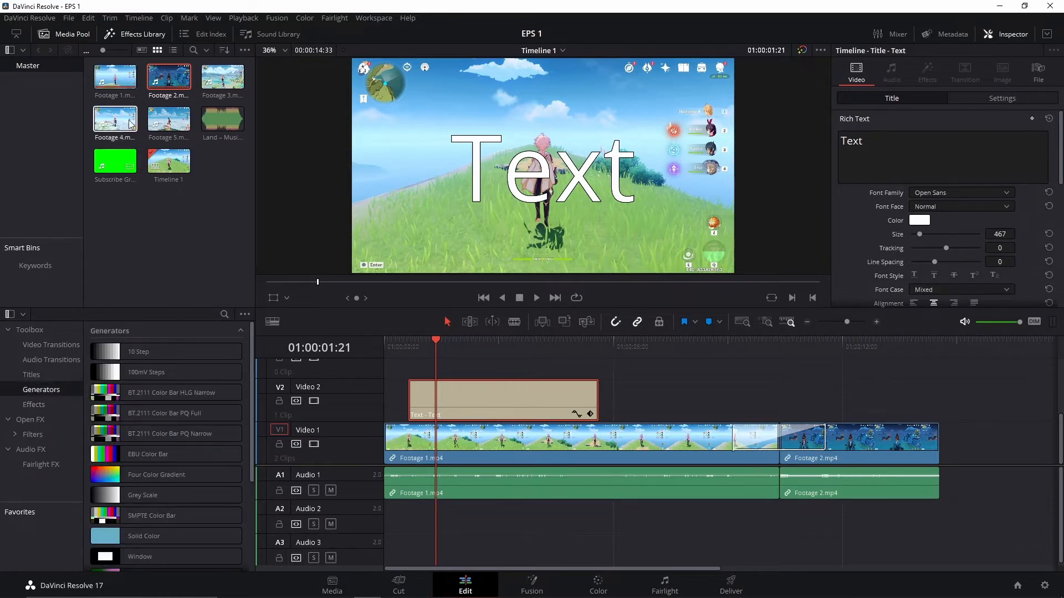
{"action": "key", "text": "q"}
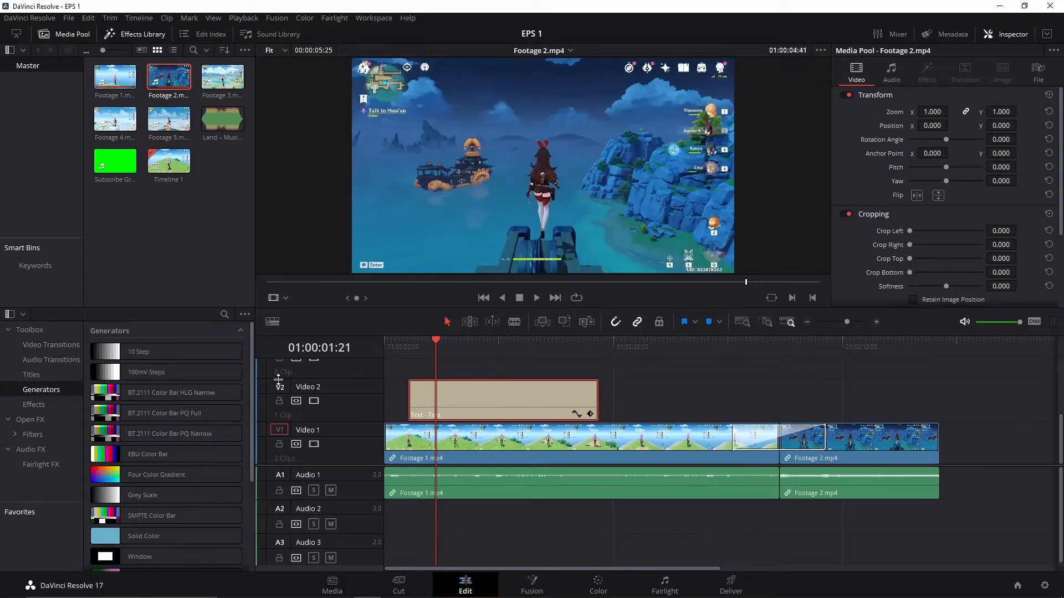
{"action": "left_click_drag", "start_coordinate": [250, 349], "coordinate": [252, 416]}
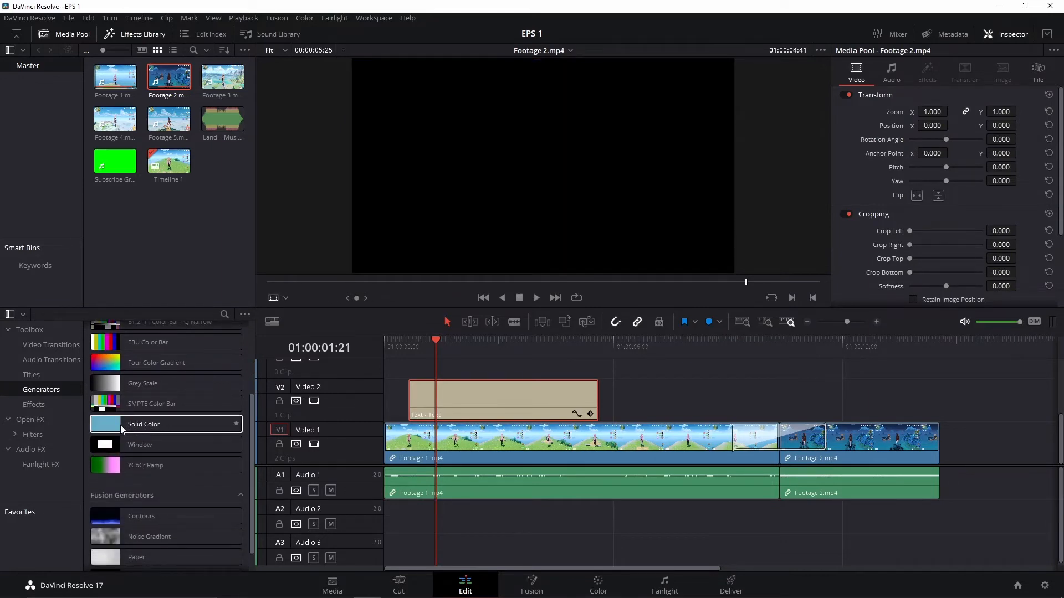
{"action": "left_click_drag", "start_coordinate": [121, 430], "coordinate": [624, 407]}
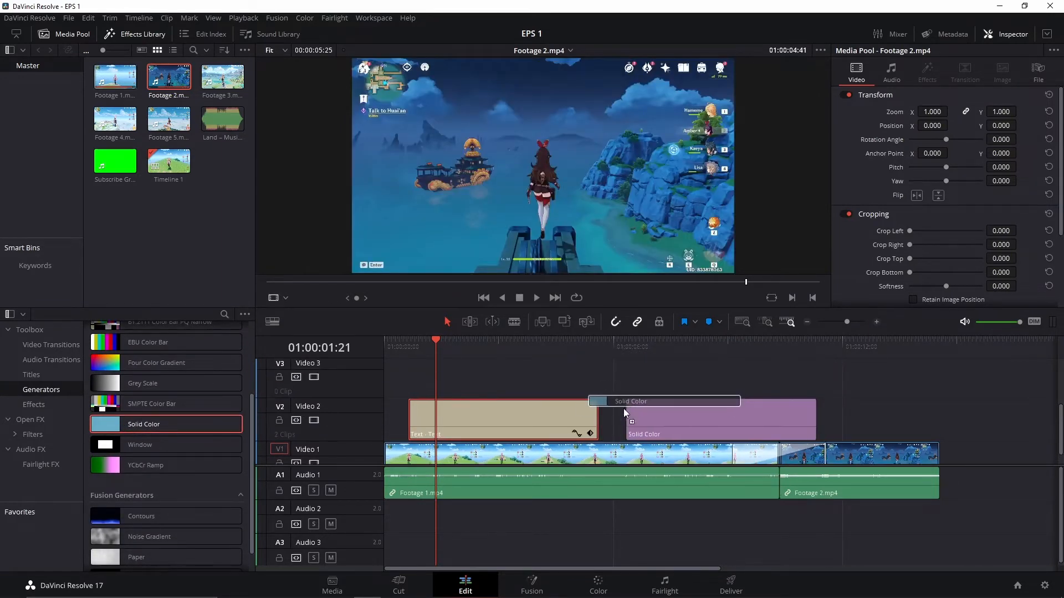
{"action": "left_click", "coordinate": [629, 345]}
{"action": "left_click", "coordinate": [675, 416]}
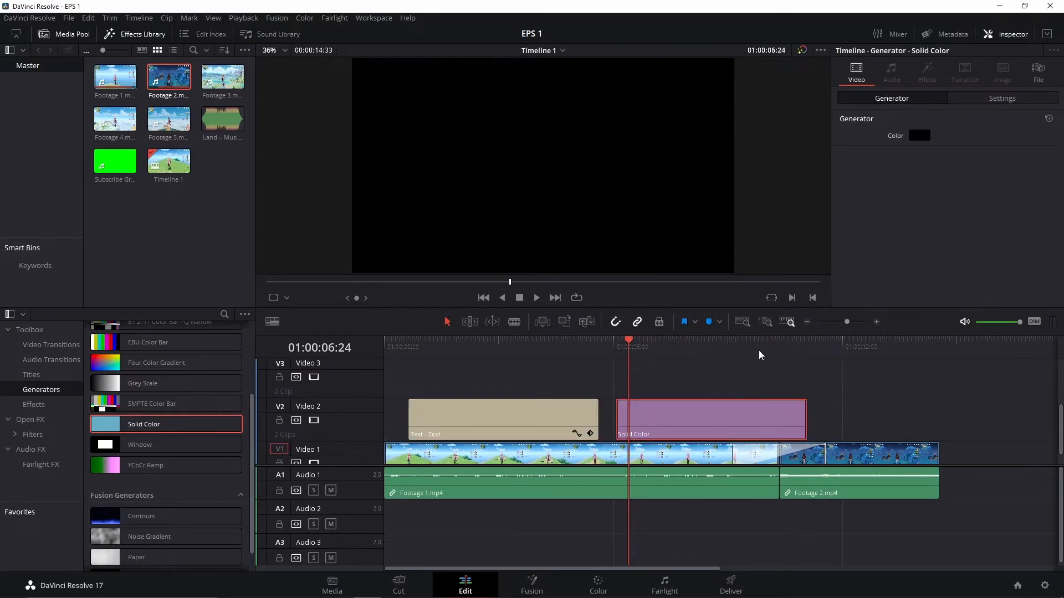
Try the red #df4848 for the Solid Color clip, and delete the clip from Video 2
{"action": "left_click", "coordinate": [921, 135]}
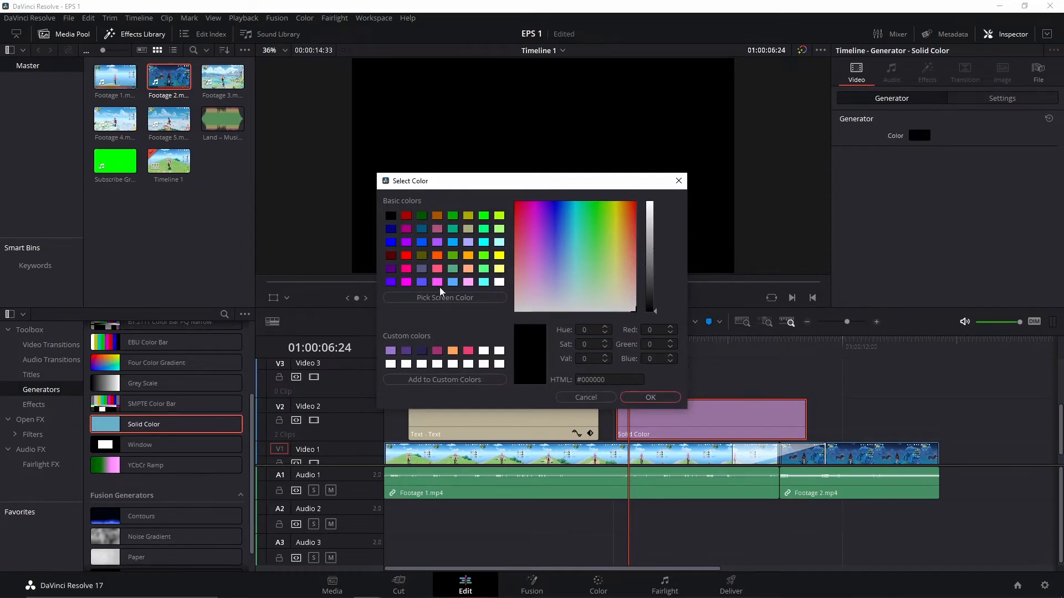
{"action": "left_click", "coordinate": [453, 256]}
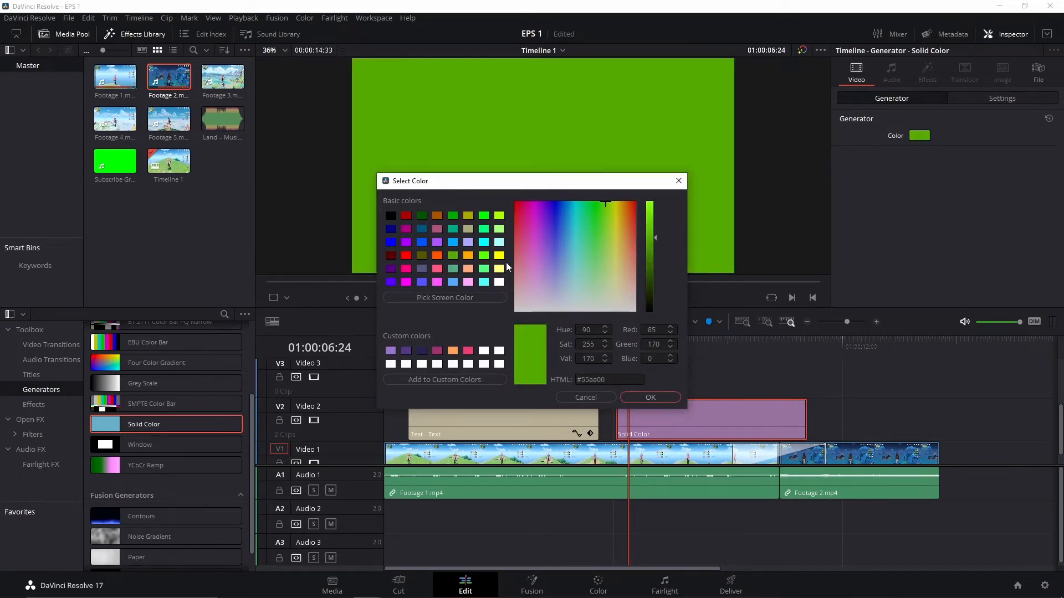
{"action": "left_click_drag", "start_coordinate": [612, 243], "coordinate": [651, 215]}
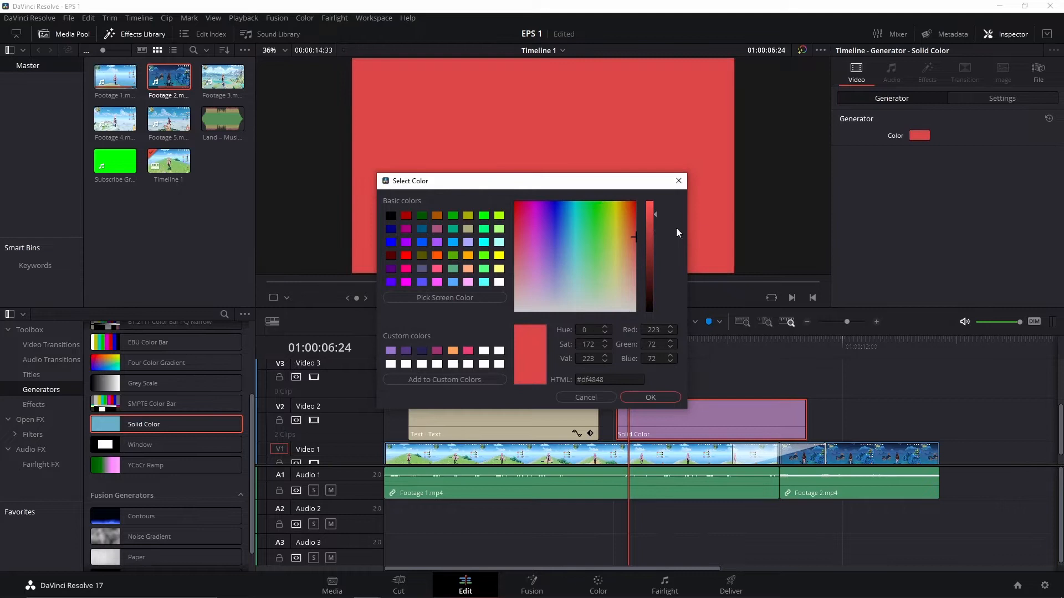
{"action": "left_click", "coordinate": [665, 398]}
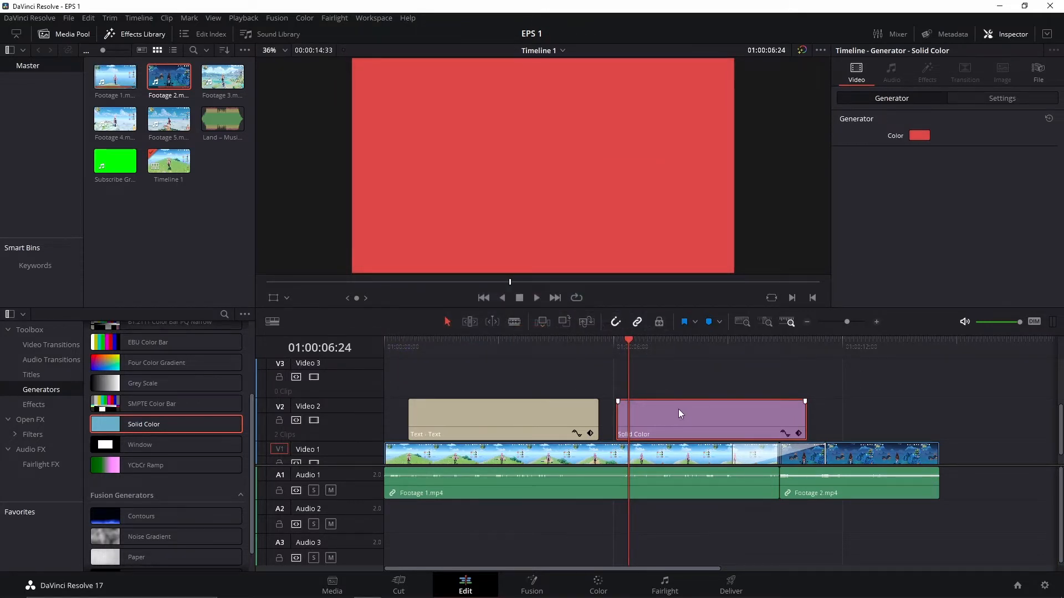
{"action": "key", "text": "Delete"}
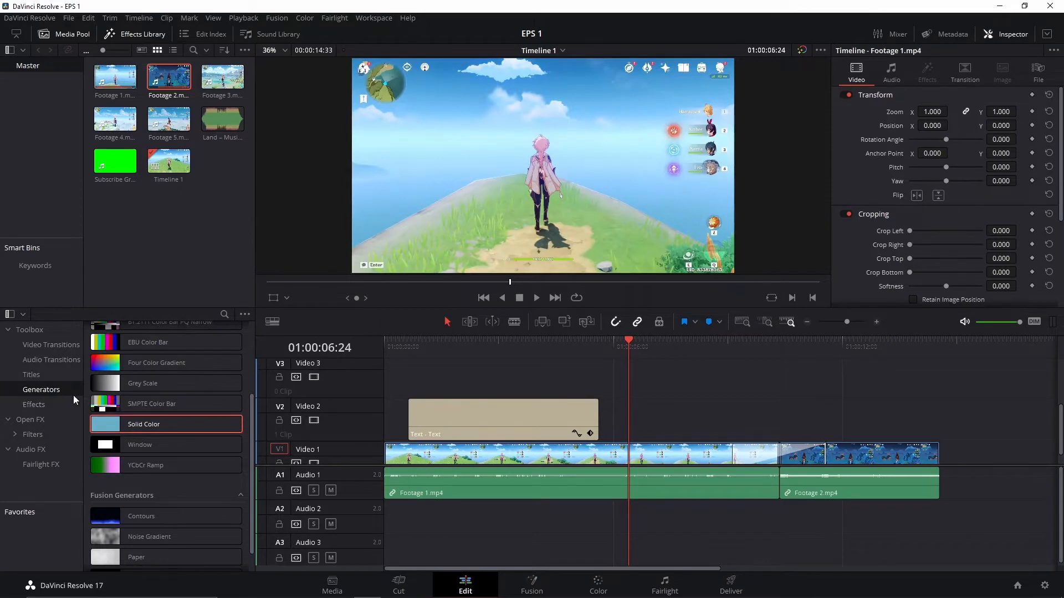
Look through the available Toolbox effects and Fusion effects, dismissing the upgrade offer
{"action": "left_click", "coordinate": [25, 404]}
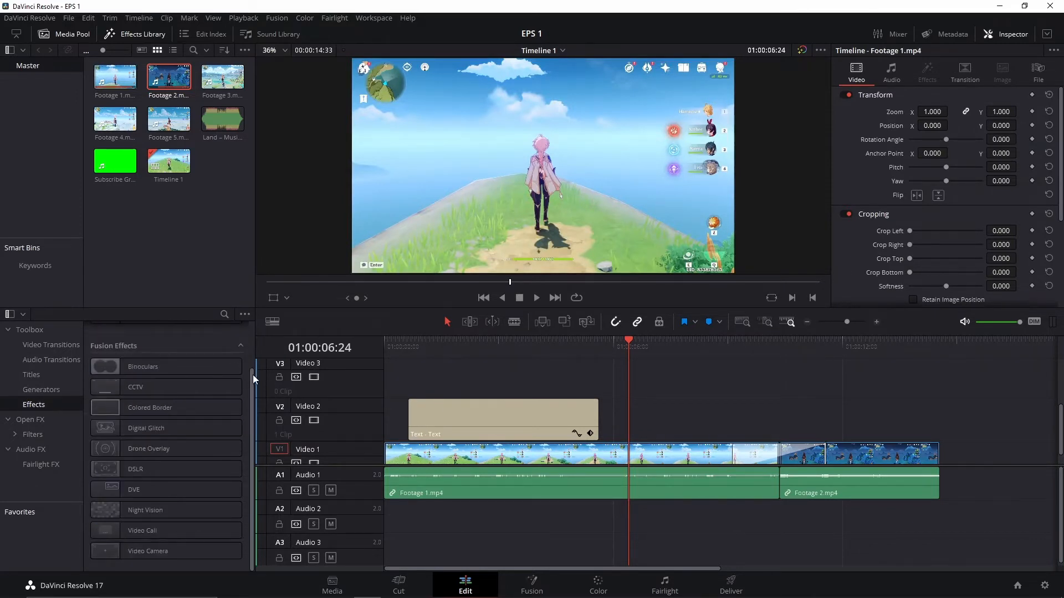
{"action": "left_click_drag", "start_coordinate": [253, 375], "coordinate": [256, 314]}
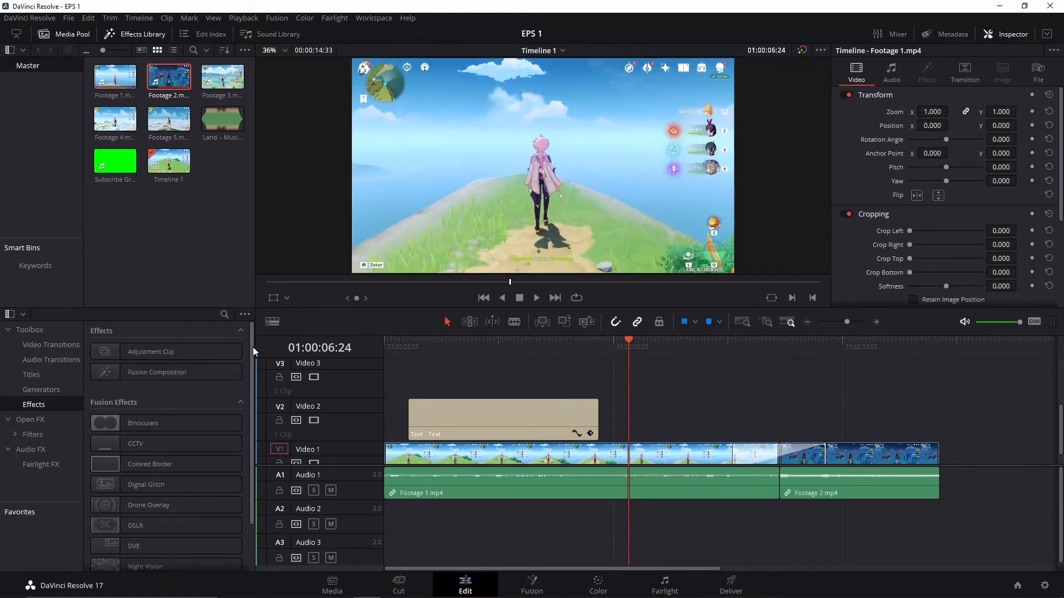
{"action": "left_click_drag", "start_coordinate": [252, 347], "coordinate": [249, 398]}
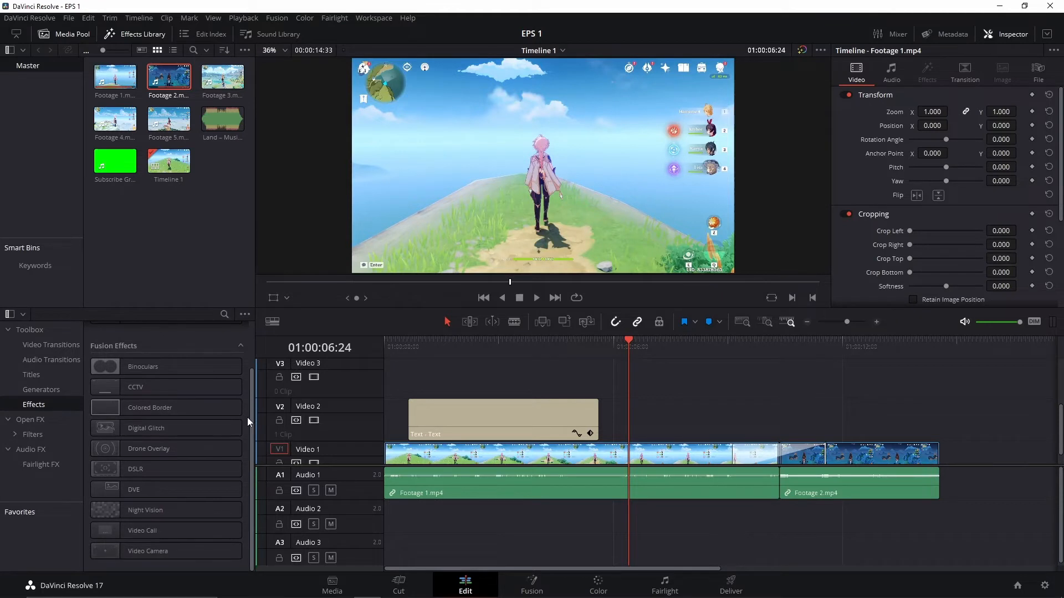
{"action": "scroll", "coordinate": [654, 429], "scroll_direction": "down", "scroll_amount": 1}
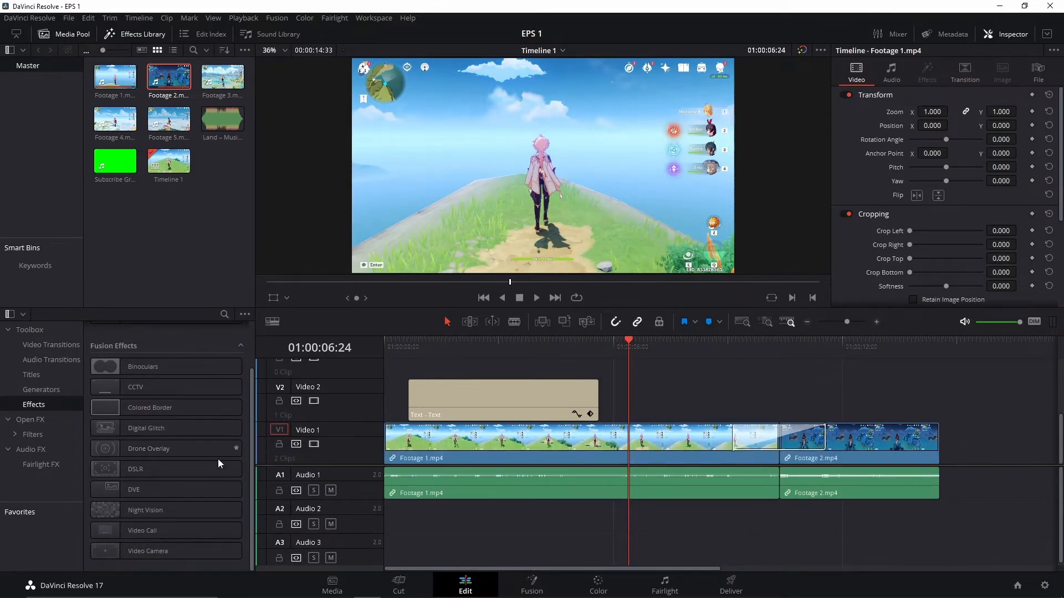
{"action": "mouse_move", "coordinate": [221, 449]}
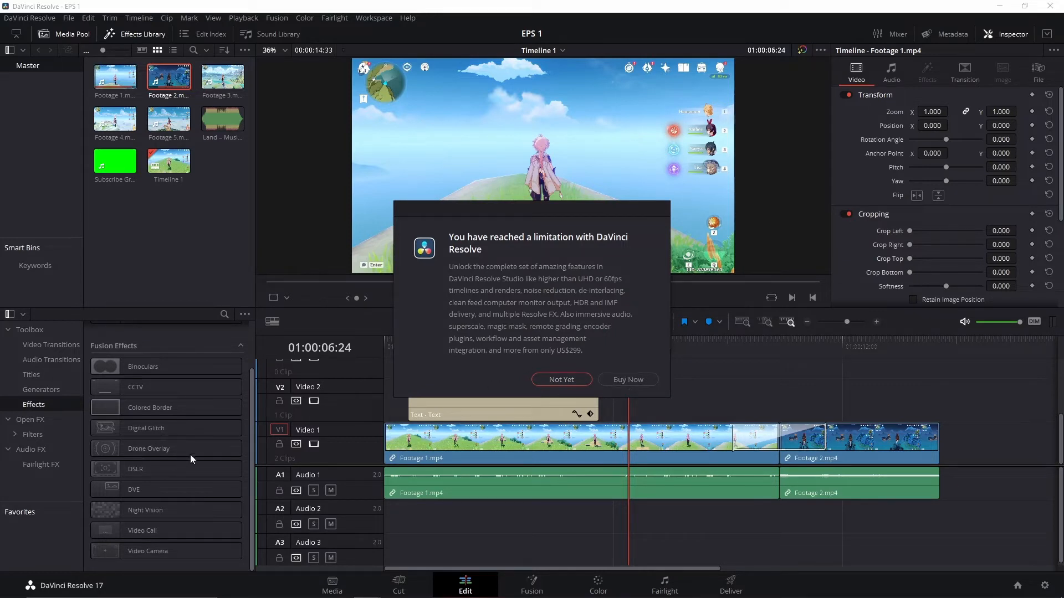
{"action": "left_click", "coordinate": [572, 382]}
{"action": "left_click", "coordinate": [635, 332]}
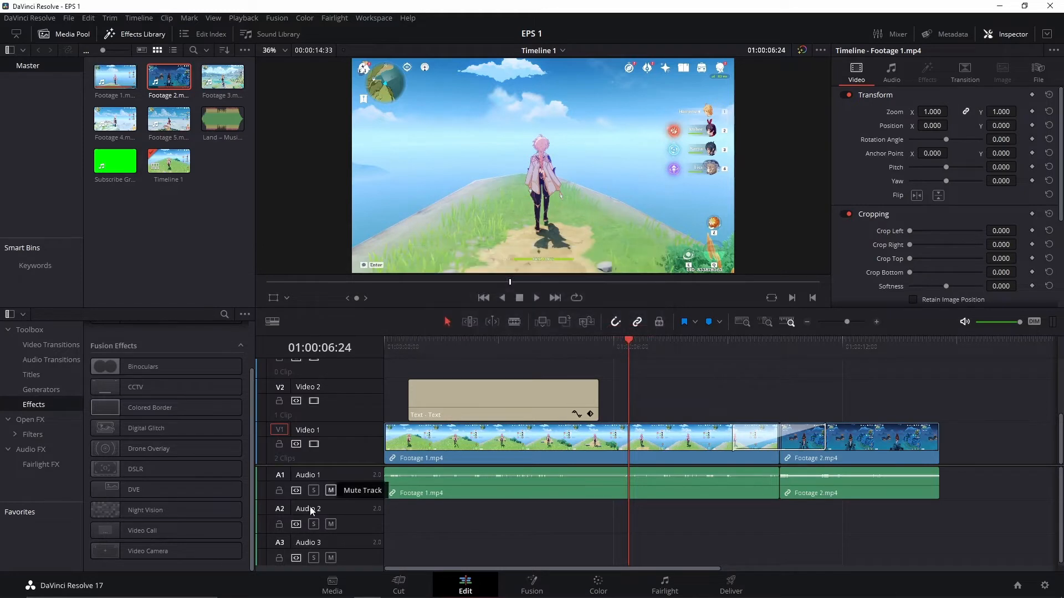
Apply the Open FX Gaussian Blur to Footage 1 on Video 1 and select the clip
{"action": "left_click", "coordinate": [34, 422]}
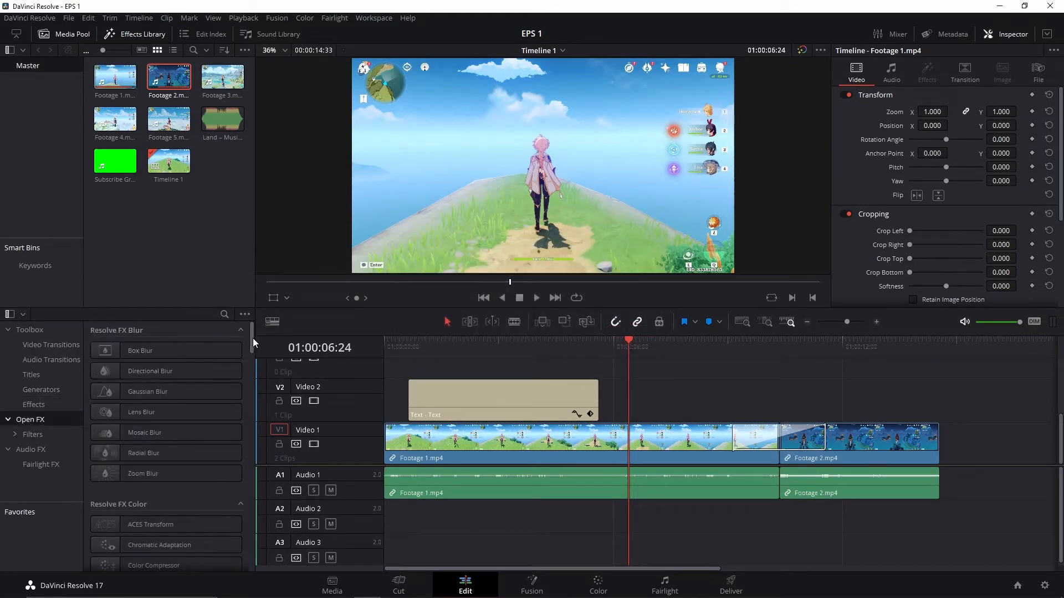
{"action": "mouse_move", "coordinate": [253, 338]}
{"action": "left_mouse_down"}
{"action": "mouse_move", "coordinate": [240, 548]}
{"action": "mouse_move", "coordinate": [255, 338]}
{"action": "left_mouse_up"}
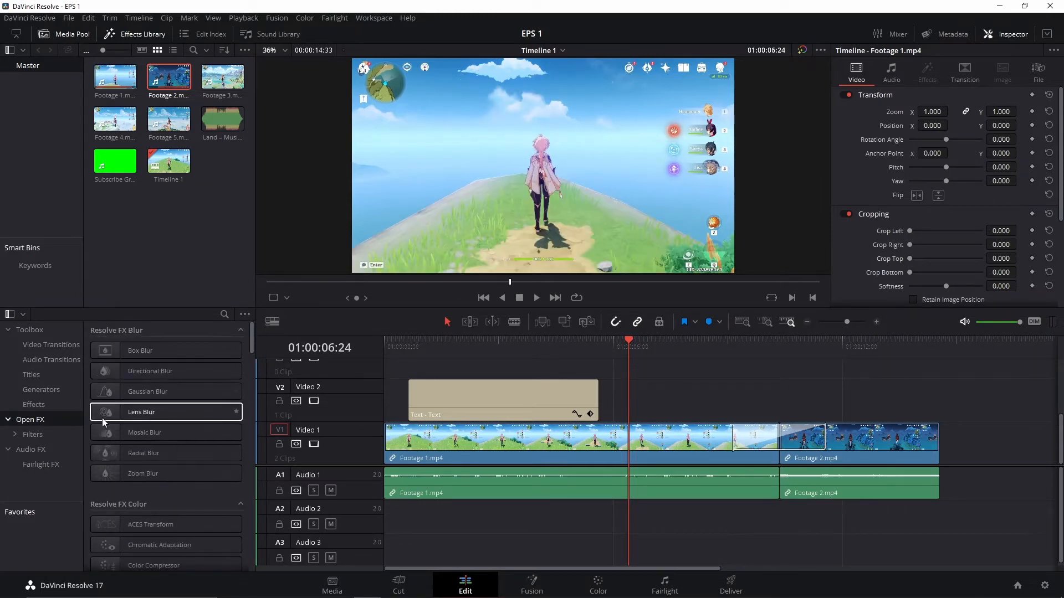
{"action": "left_click_drag", "start_coordinate": [128, 394], "coordinate": [645, 436]}
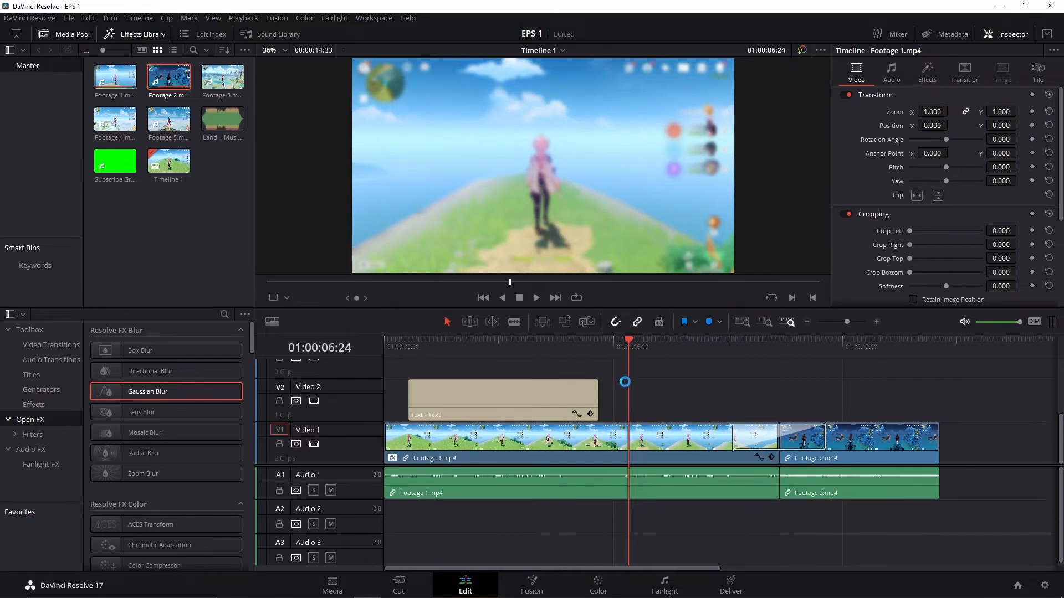
{"action": "left_click", "coordinate": [643, 444]}
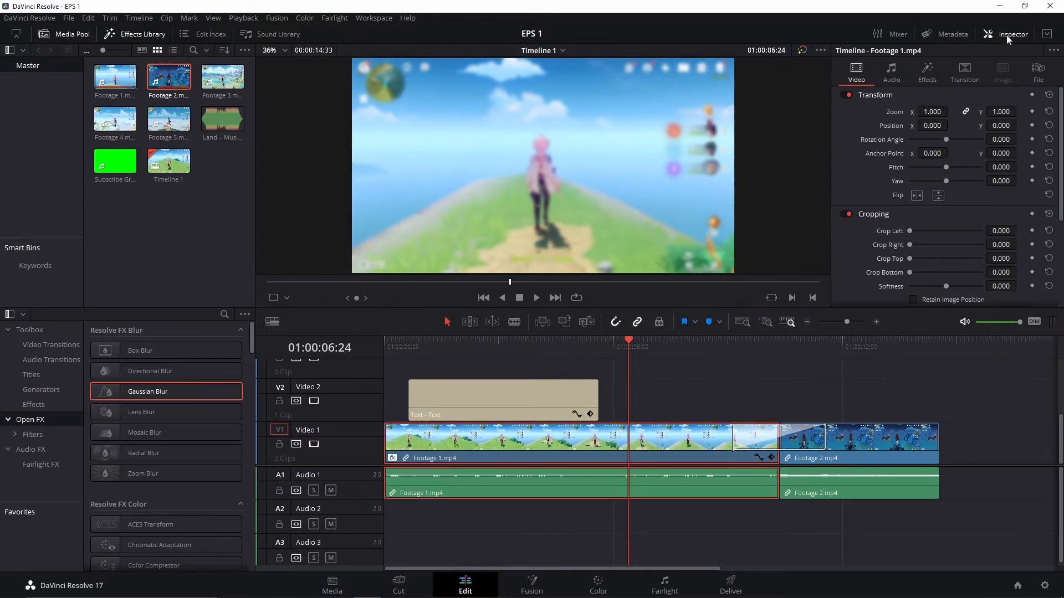
Set the Gaussian Blur's horizontal and vertical strength to 0.520 and its border type to Black
{"action": "left_click", "coordinate": [933, 77]}
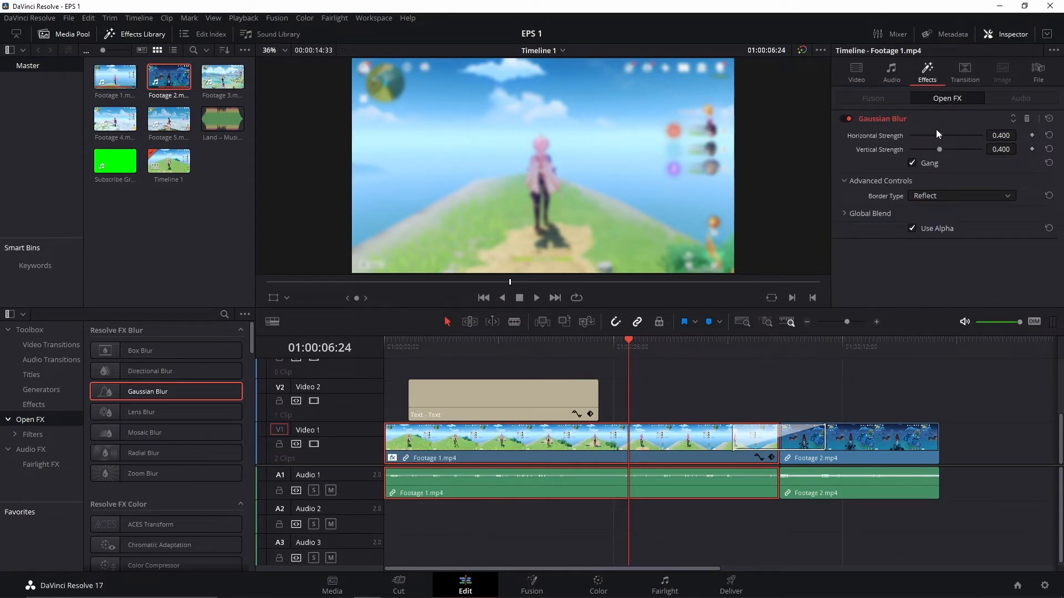
{"action": "left_click_drag", "start_coordinate": [939, 135], "coordinate": [948, 138]}
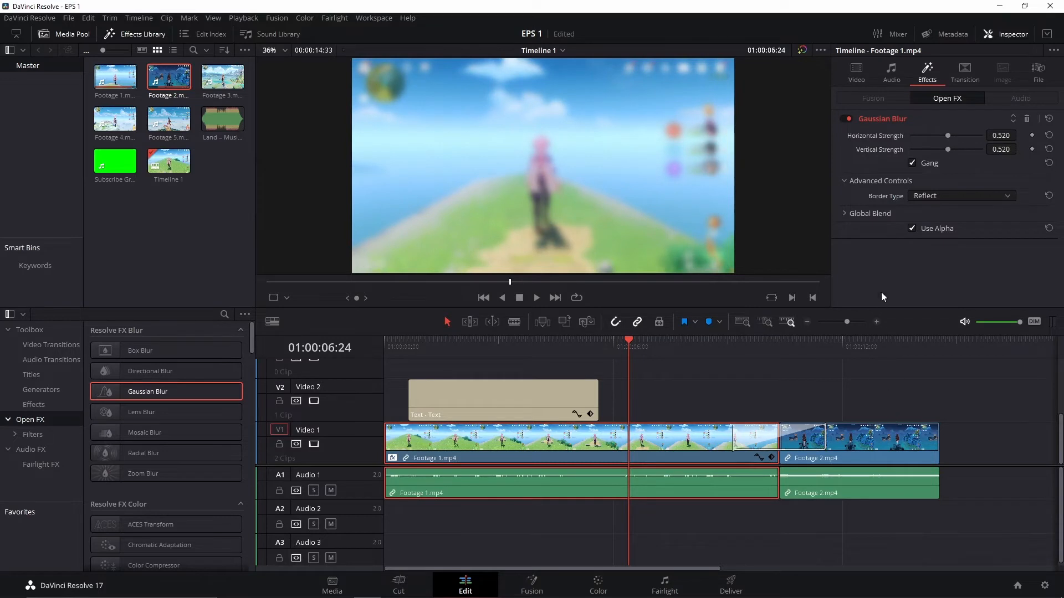
{"action": "left_click", "coordinate": [938, 196]}
{"action": "left_click", "coordinate": [934, 210]}
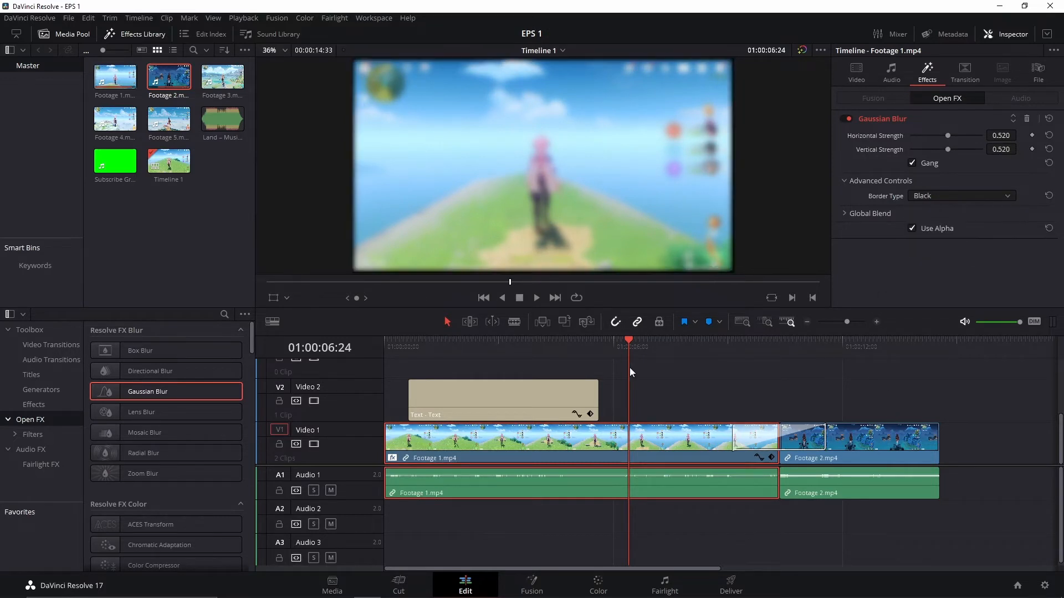
Remove the Gaussian Blur from Footage 1 and save the project
{"action": "key", "text": "ctrl+s"}
{"action": "left_click", "coordinate": [1026, 120]}
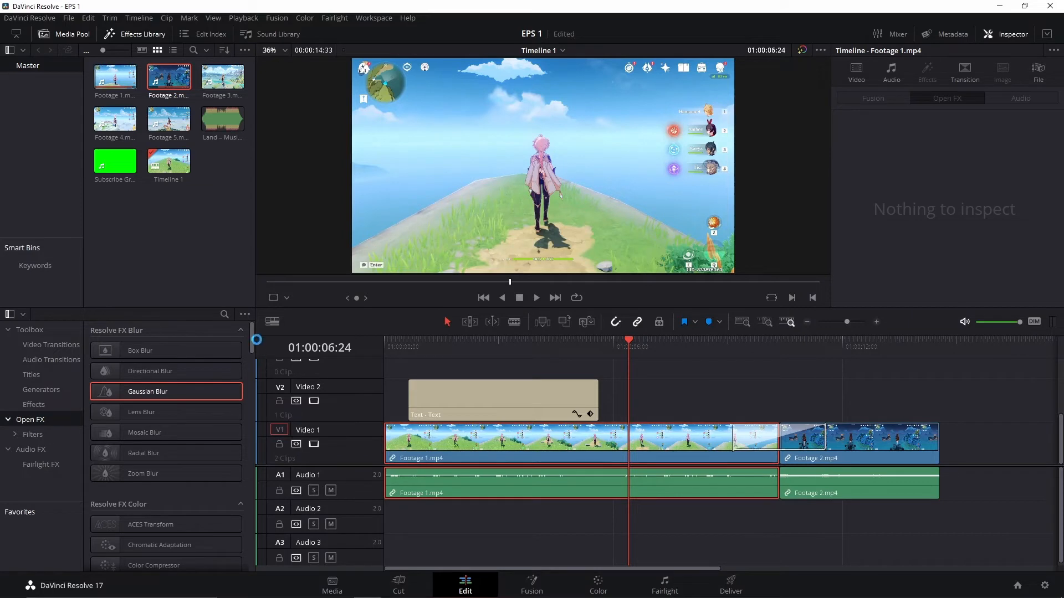
{"action": "key", "text": "ctrl+s"}
Look through the Fairlight audio effects and return to the Toolbox effects
{"action": "left_click", "coordinate": [19, 453]}
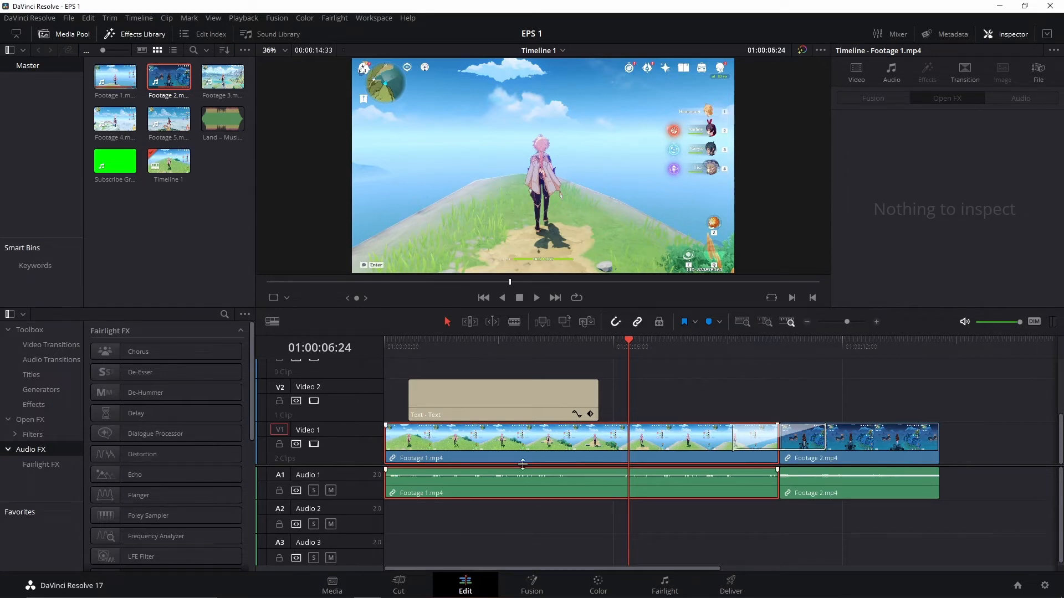
{"action": "left_click_drag", "start_coordinate": [847, 322], "coordinate": [843, 324]}
{"action": "left_click", "coordinate": [650, 388]}
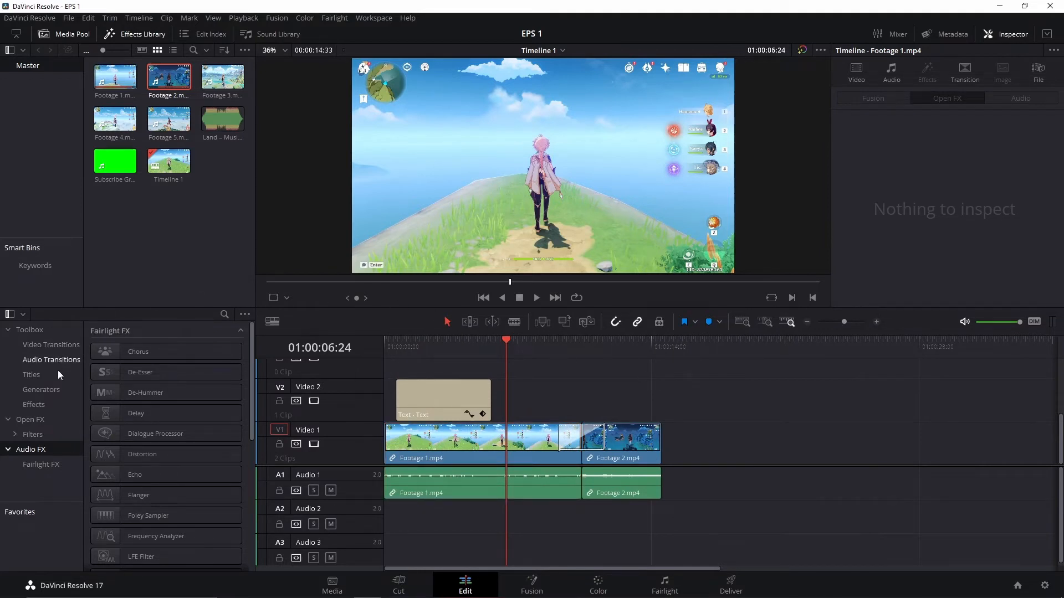
{"action": "left_click", "coordinate": [31, 419]}
{"action": "left_click", "coordinate": [39, 406]}
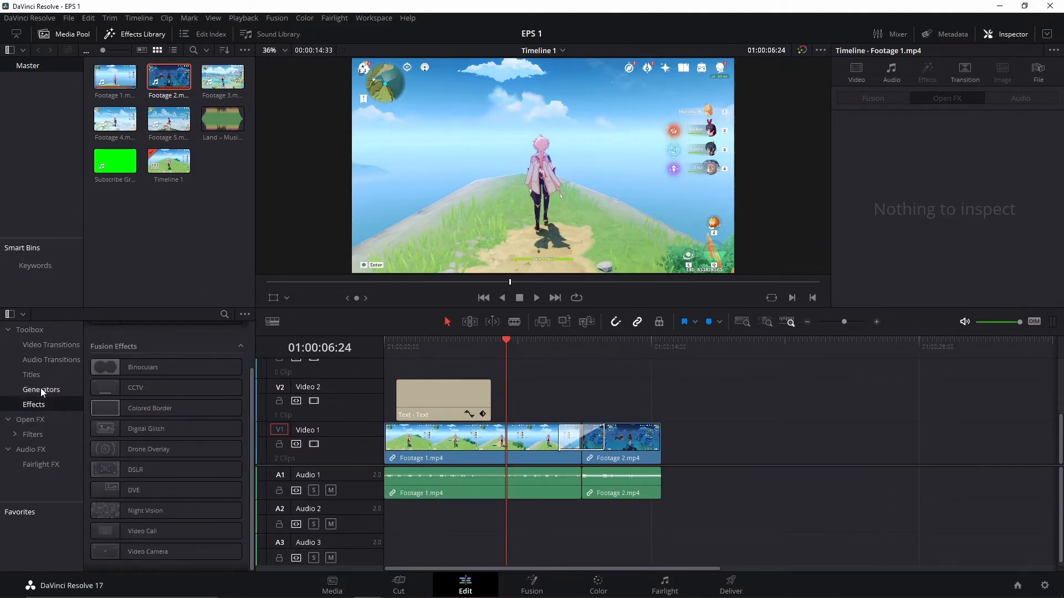
{"action": "left_click_drag", "start_coordinate": [251, 378], "coordinate": [257, 341]}
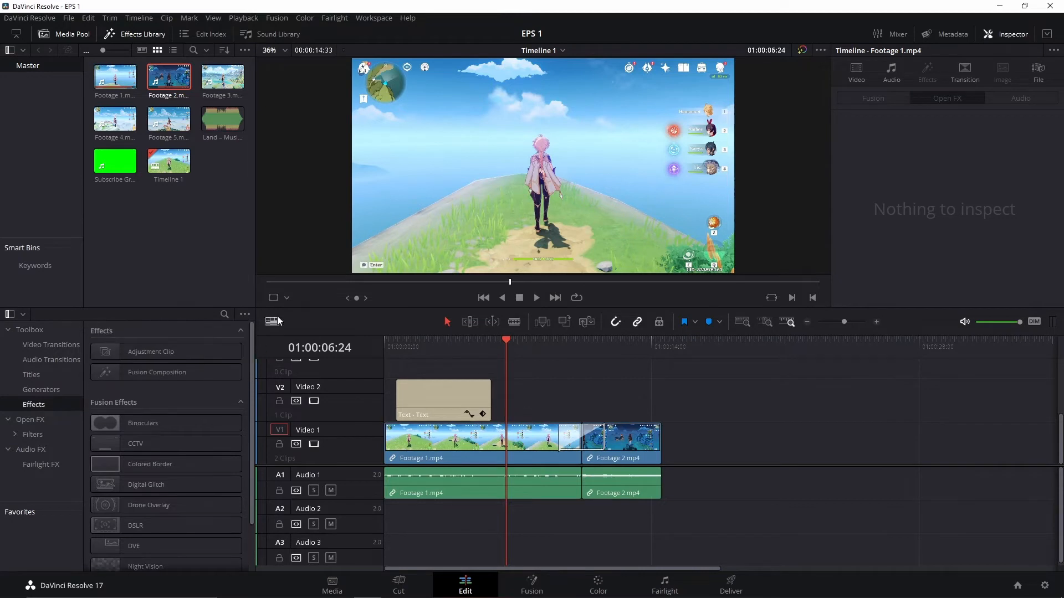
Delete the Text title from Video 2 and return the playhead to the timeline start at 01:00:00:00
{"action": "scroll", "coordinate": [183, 341], "scroll_direction": "up", "scroll_amount": 1}
{"action": "left_click", "coordinate": [447, 393]}
{"action": "key", "text": "Delete"}
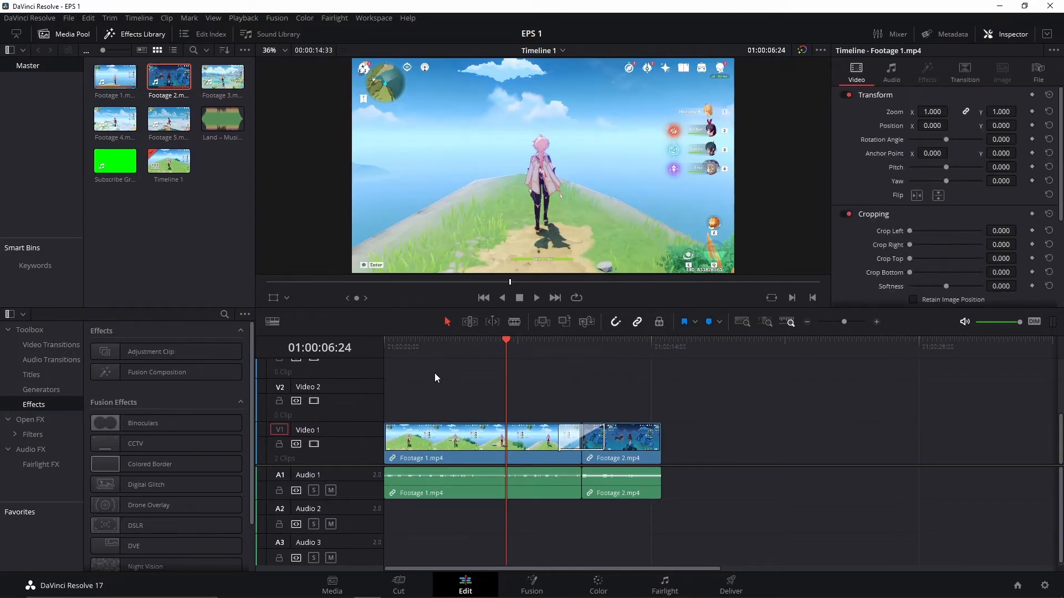
{"action": "left_click_drag", "start_coordinate": [423, 349], "coordinate": [384, 351]}
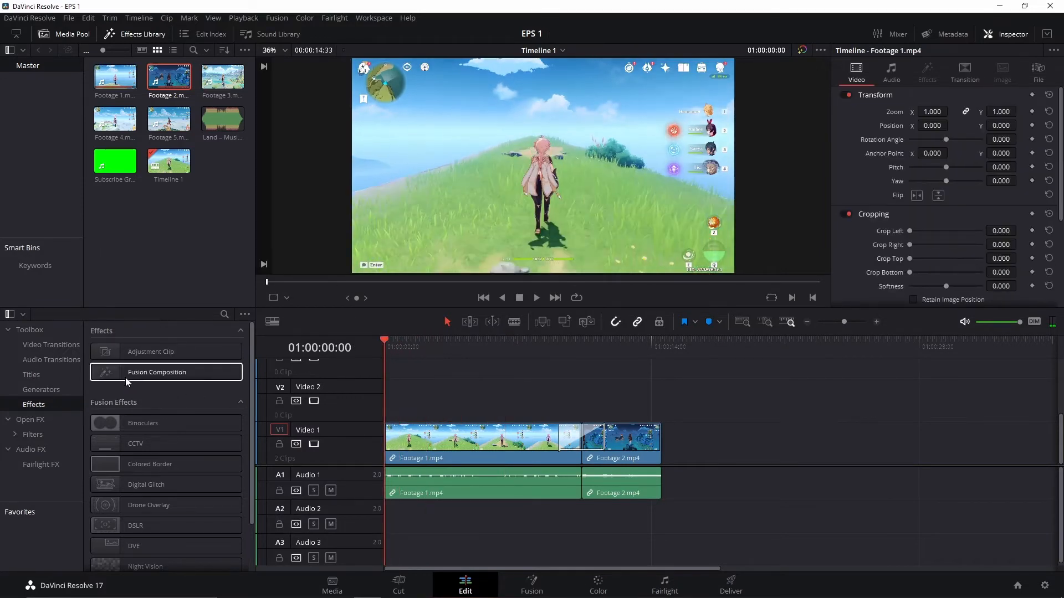
Place an Adjustment Clip on Video 2 above the start of Footage 1 and apply Gaussian Blur to it
{"action": "left_click_drag", "start_coordinate": [131, 351], "coordinate": [407, 393]}
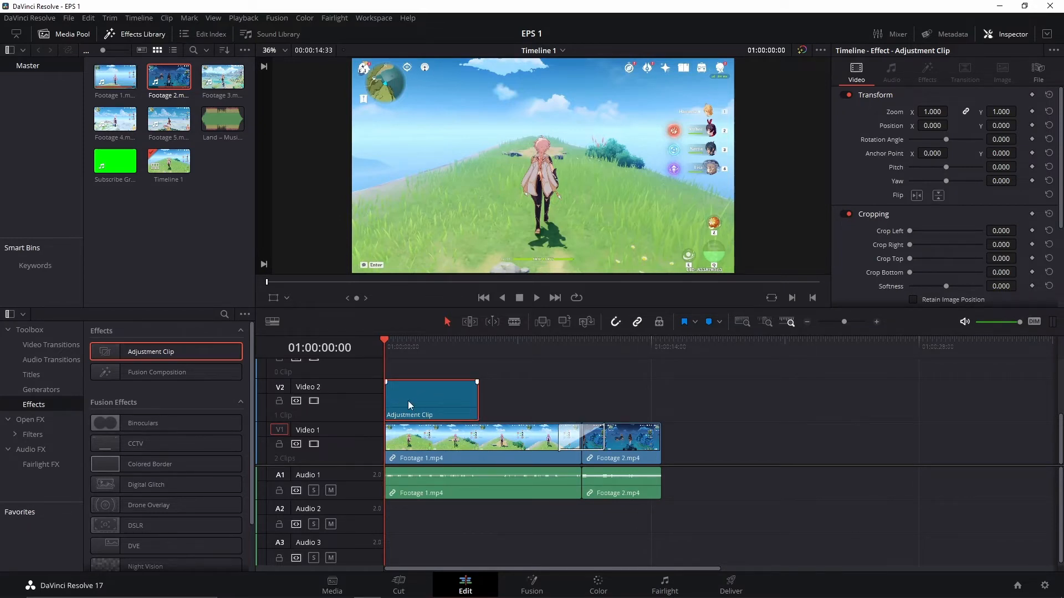
{"action": "left_click", "coordinate": [31, 419]}
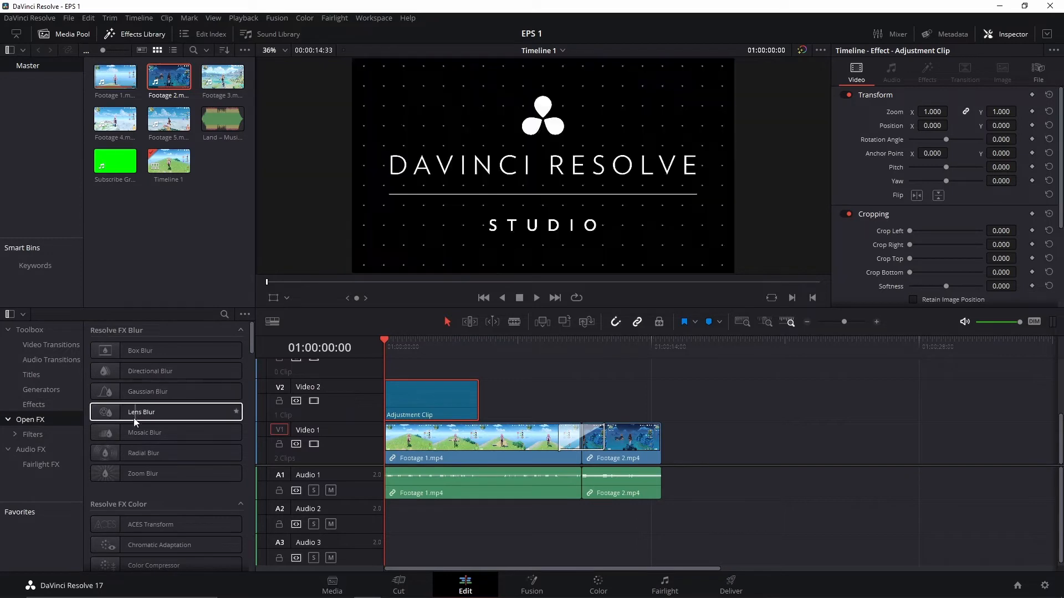
{"action": "left_click_drag", "start_coordinate": [138, 394], "coordinate": [421, 399]}
{"action": "left_click", "coordinate": [437, 435]}
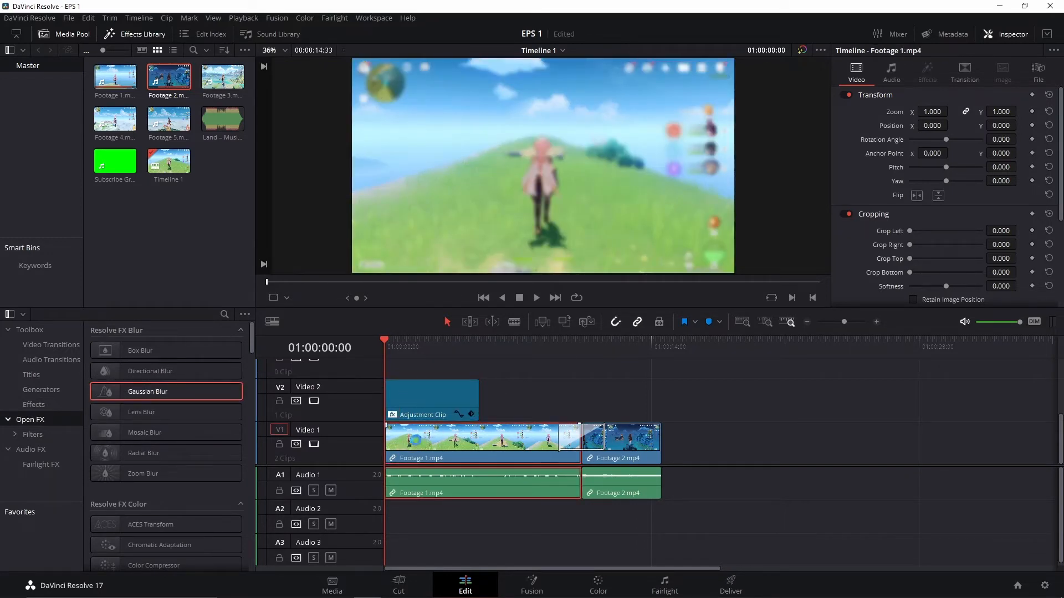
Compare the footage beneath the adjustment clip with the footage beyond its end
{"action": "left_click_drag", "start_coordinate": [391, 348], "coordinate": [505, 350]}
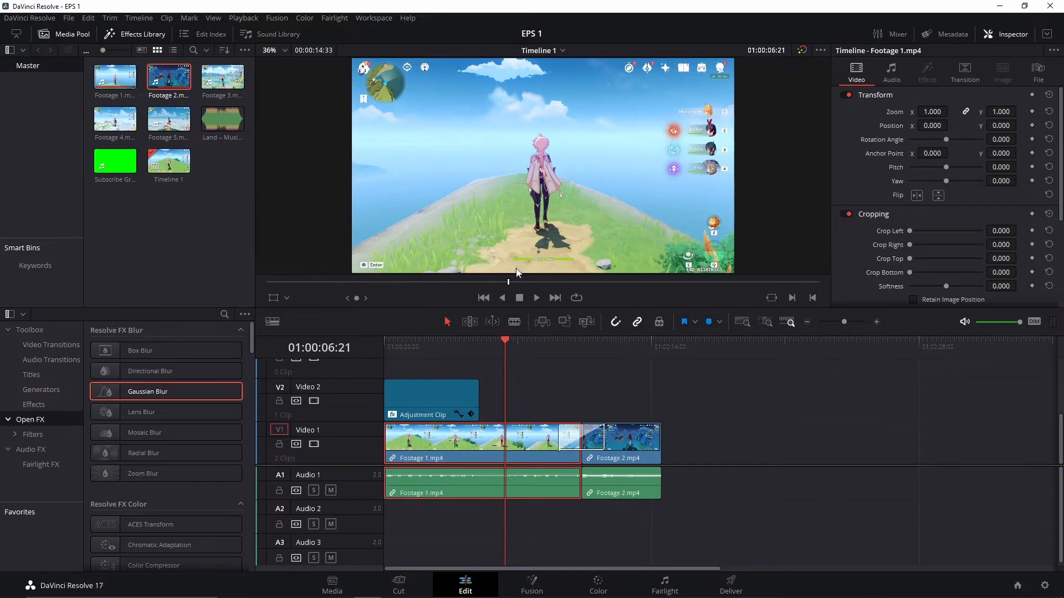
{"action": "left_click", "coordinate": [456, 346]}
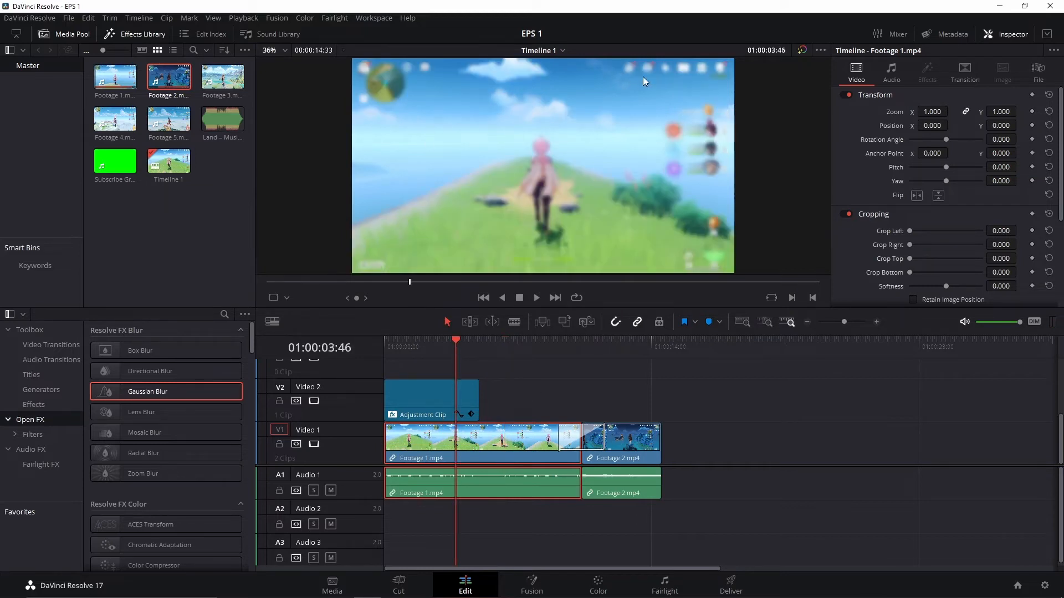
{"action": "left_click", "coordinate": [501, 347]}
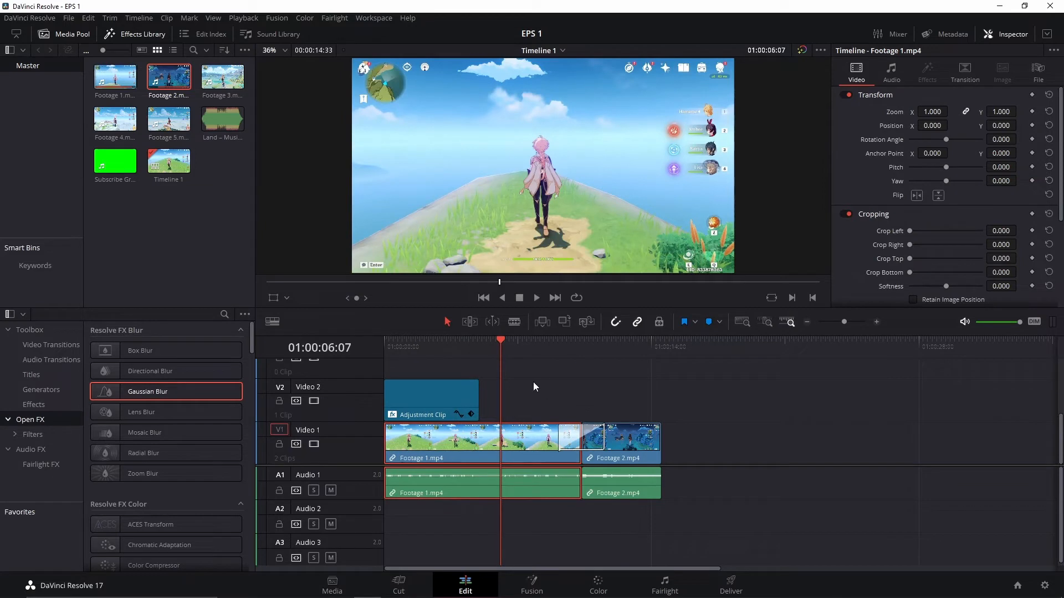
{"action": "mouse_move", "coordinate": [472, 402]}
{"action": "left_mouse_down"}
{"action": "mouse_move", "coordinate": [545, 401]}
{"action": "mouse_move", "coordinate": [478, 403]}
{"action": "left_mouse_up"}
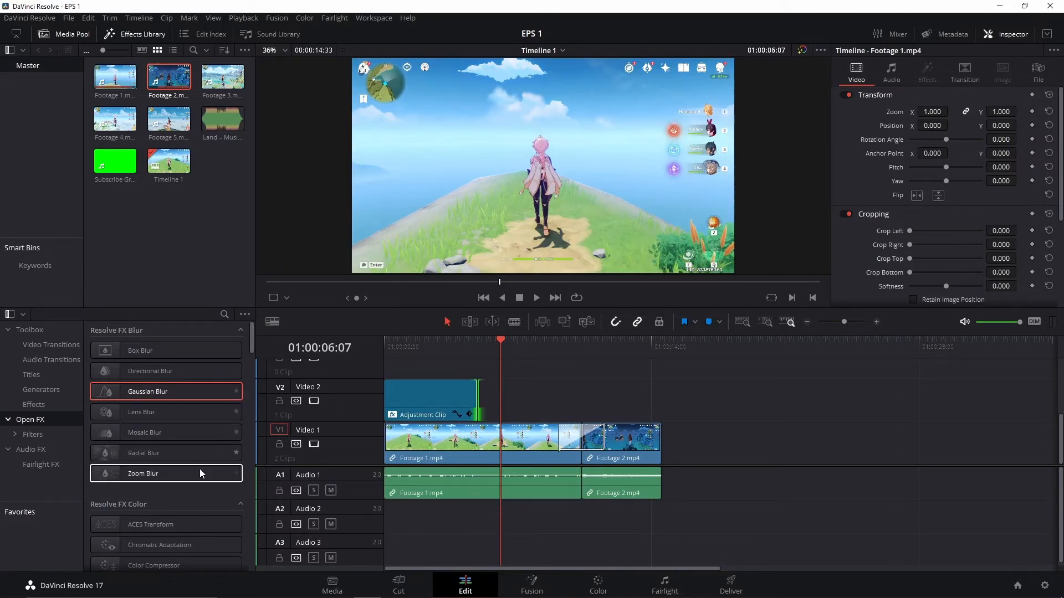
Add the Contrast Pop and Flicker Addition effects to the adjustment clip on Video 2, declining the upgrade offer
{"action": "scroll", "coordinate": [210, 477], "scroll_direction": "down", "scroll_amount": 3}
{"action": "scroll", "coordinate": [179, 476], "scroll_direction": "down", "scroll_amount": 2}
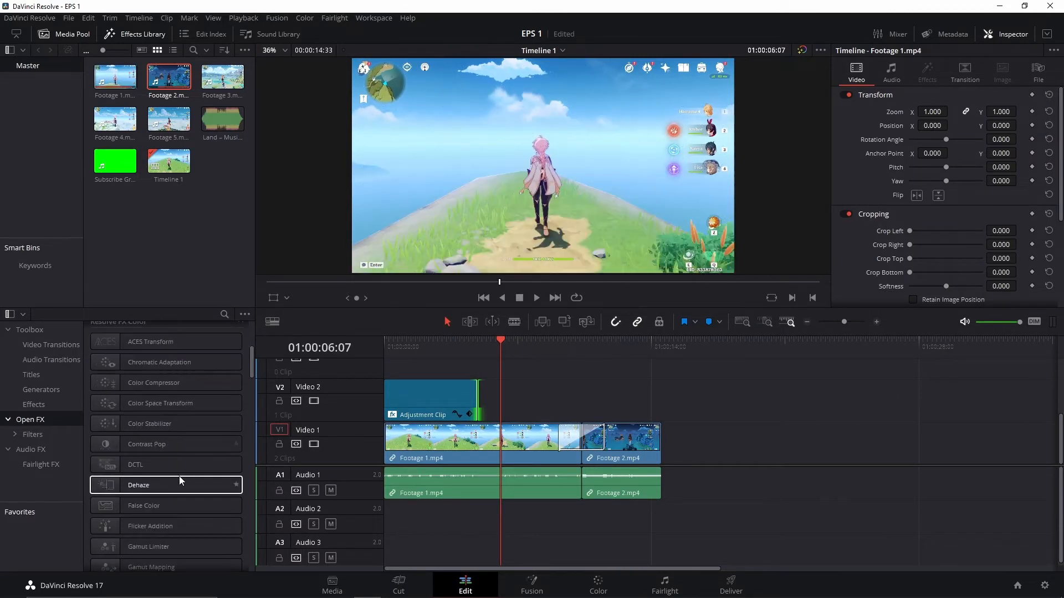
{"action": "left_click_drag", "start_coordinate": [134, 447], "coordinate": [423, 392]}
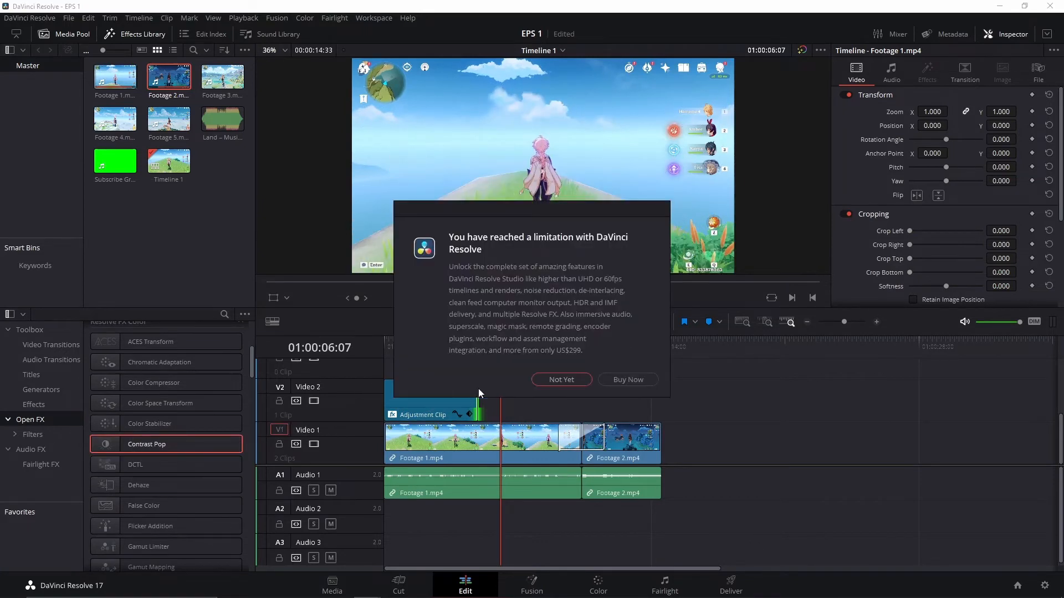
{"action": "left_click", "coordinate": [546, 380]}
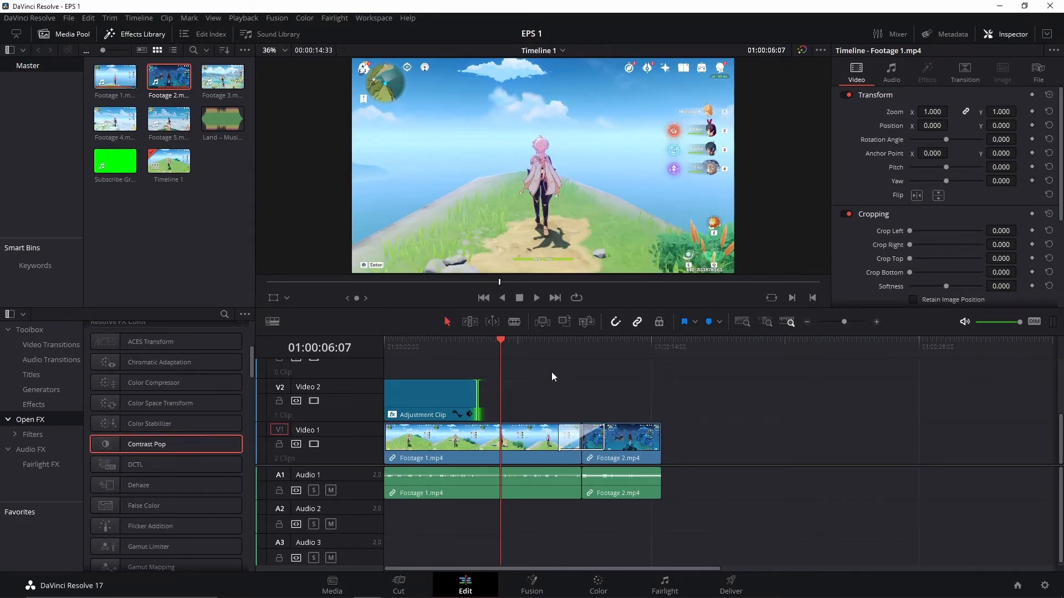
{"action": "left_click_drag", "start_coordinate": [255, 369], "coordinate": [259, 397]}
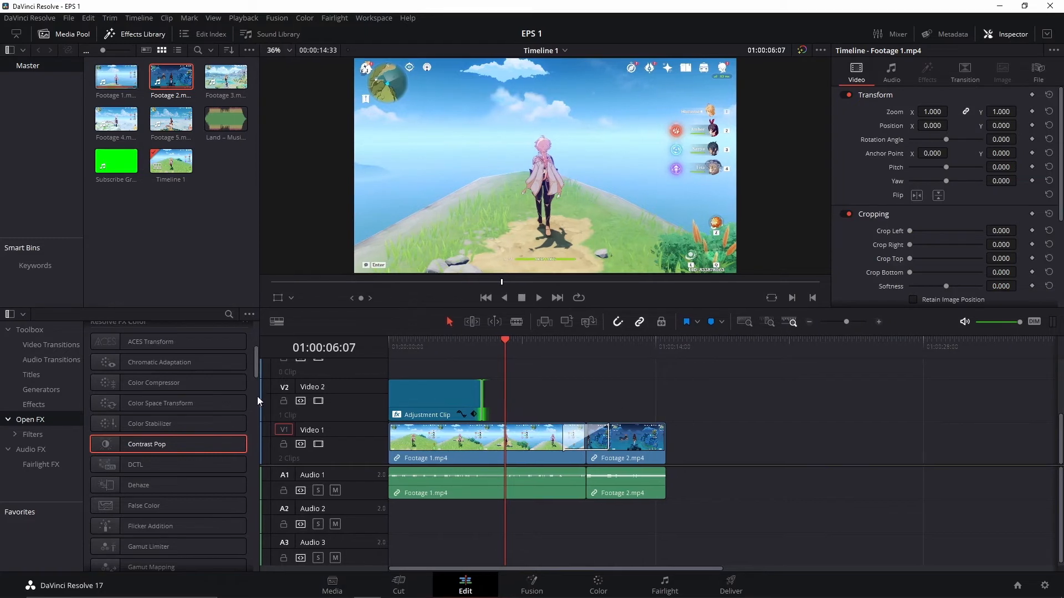
{"action": "left_click_drag", "start_coordinate": [230, 527], "coordinate": [413, 396]}
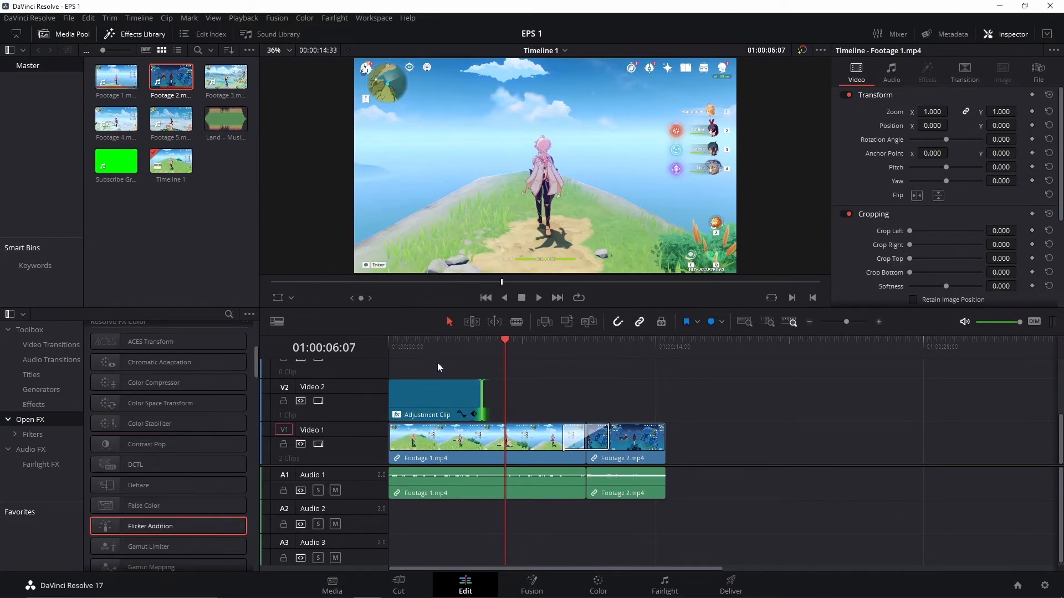
View the adjustment clip at 01:00:02:19 and remove its Flicker Addition and Contrast Pop effects
{"action": "left_click", "coordinate": [433, 344]}
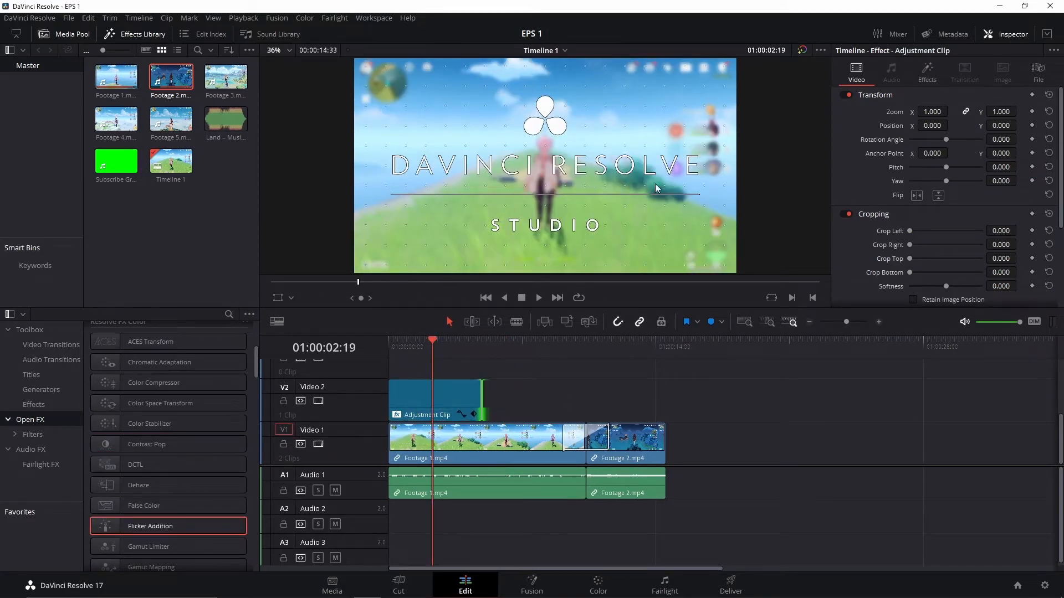
{"action": "left_click", "coordinate": [924, 77]}
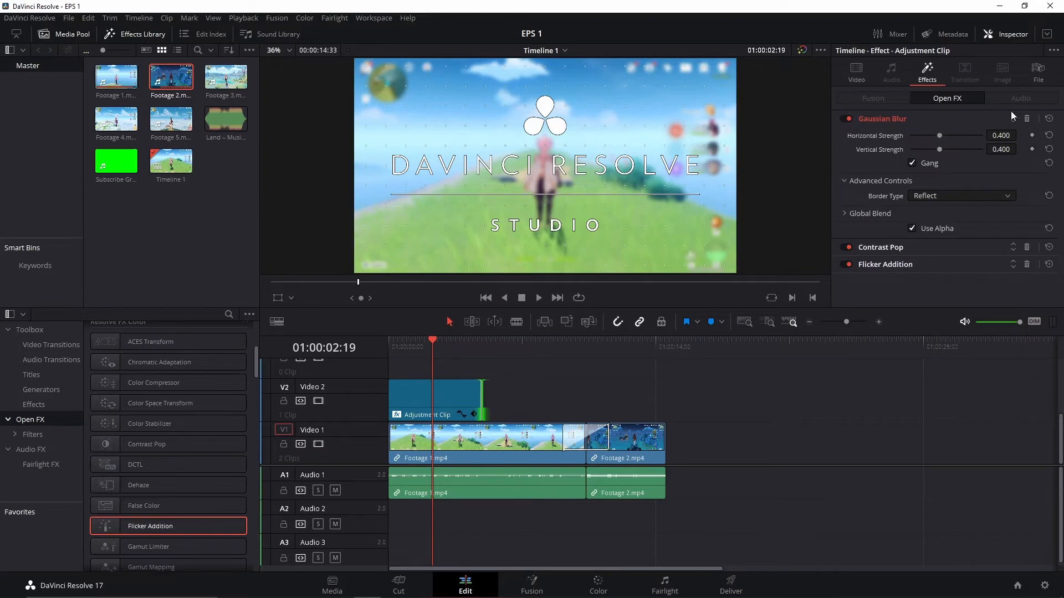
{"action": "left_click", "coordinate": [1026, 264]}
{"action": "left_click", "coordinate": [1027, 247]}
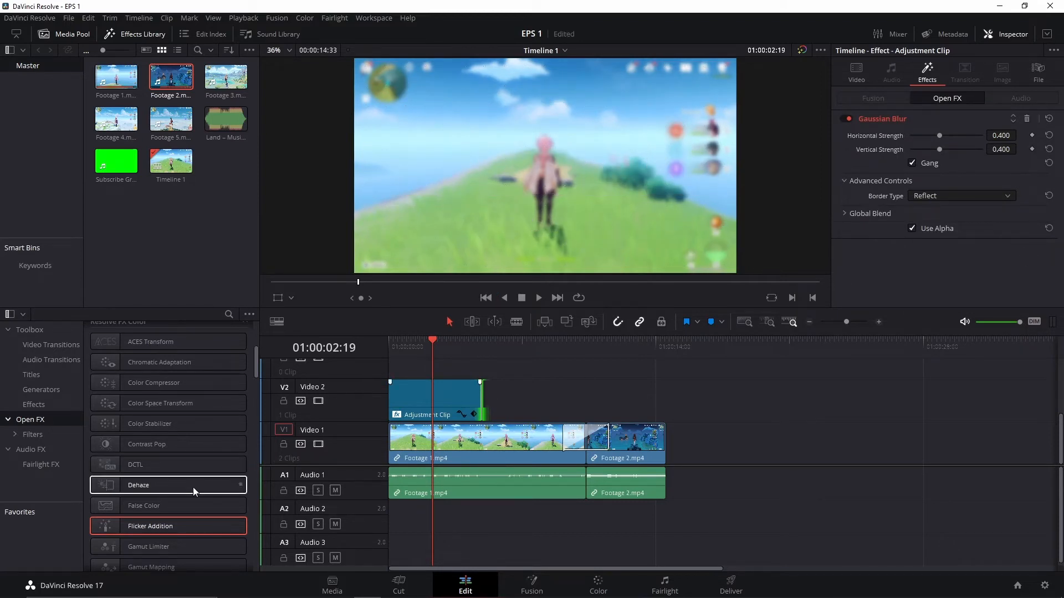
Apply Invert Color to the adjustment clip and preview it with the playhead at 01:00:03:39
{"action": "scroll", "coordinate": [192, 487], "scroll_direction": "down", "scroll_amount": 2}
{"action": "left_click_drag", "start_coordinate": [136, 515], "coordinate": [411, 390]}
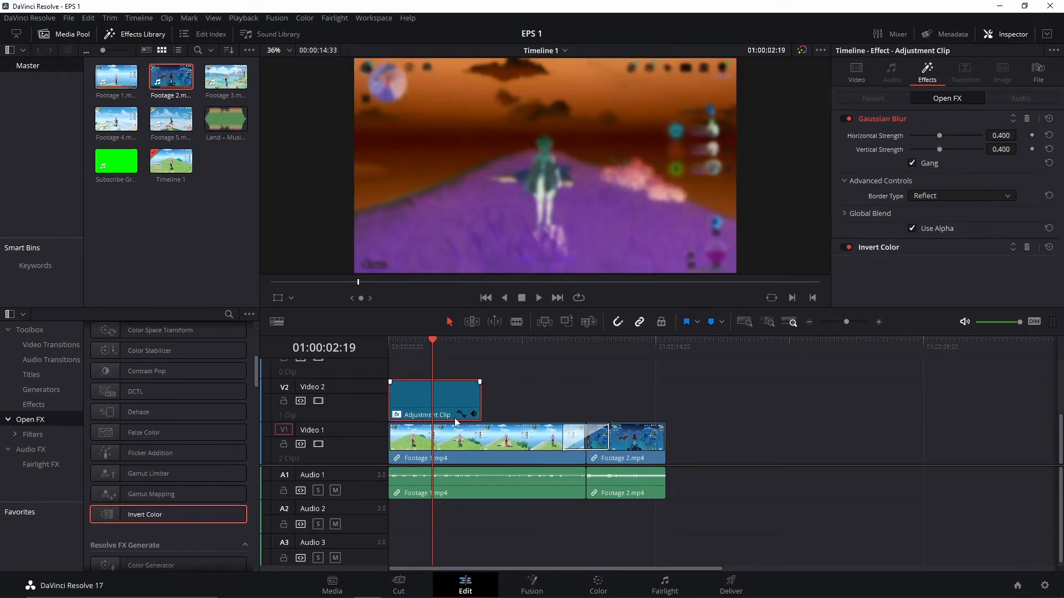
{"action": "left_click", "coordinate": [445, 453]}
{"action": "left_click", "coordinate": [418, 391]}
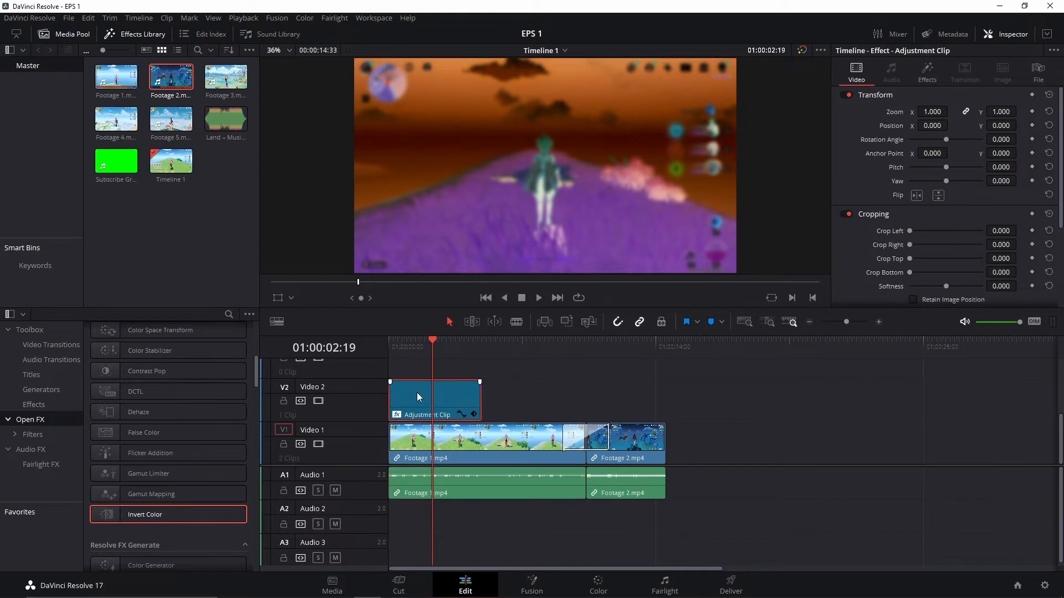
{"action": "left_click", "coordinate": [435, 455]}
{"action": "left_click_drag", "start_coordinate": [431, 352], "coordinate": [457, 354]}
Remove the Gaussian Blur and Invert Color effects from the adjustment clip
{"action": "left_click", "coordinate": [478, 405]}
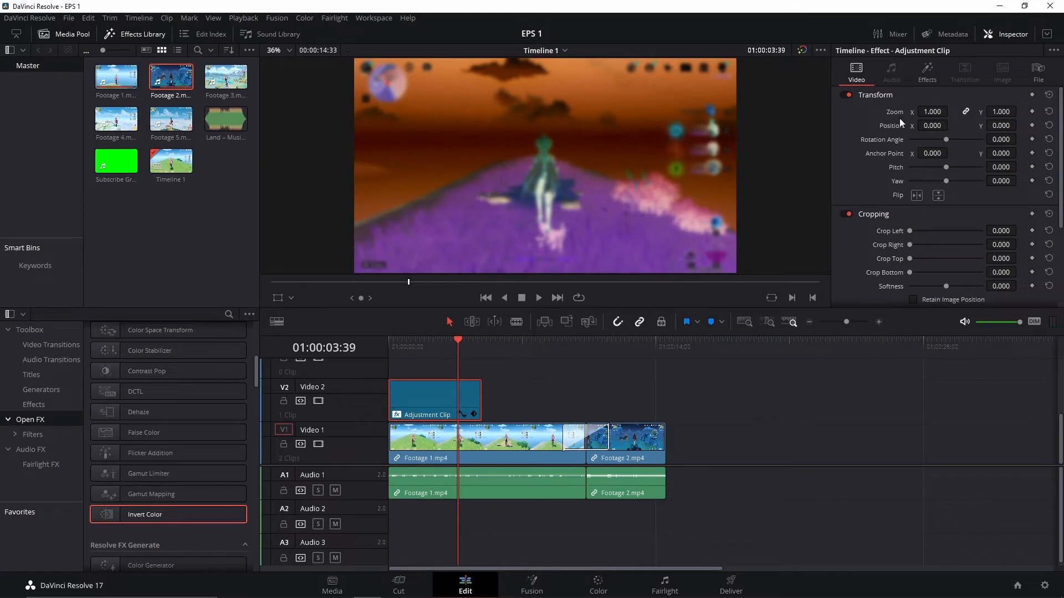
{"action": "left_click", "coordinate": [925, 74]}
{"action": "left_click", "coordinate": [1026, 120]}
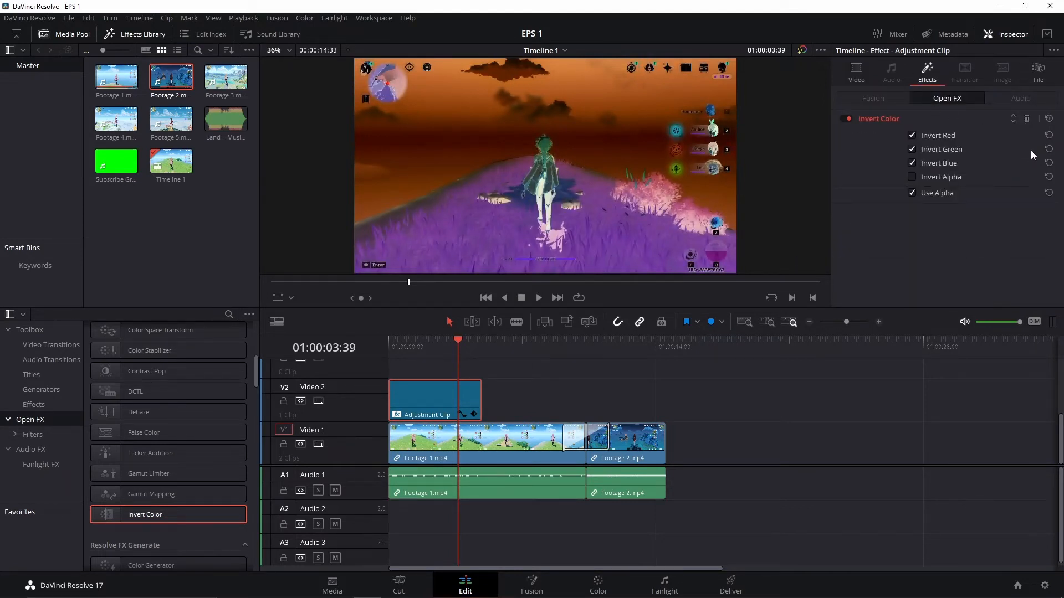
{"action": "left_click", "coordinate": [1027, 120]}
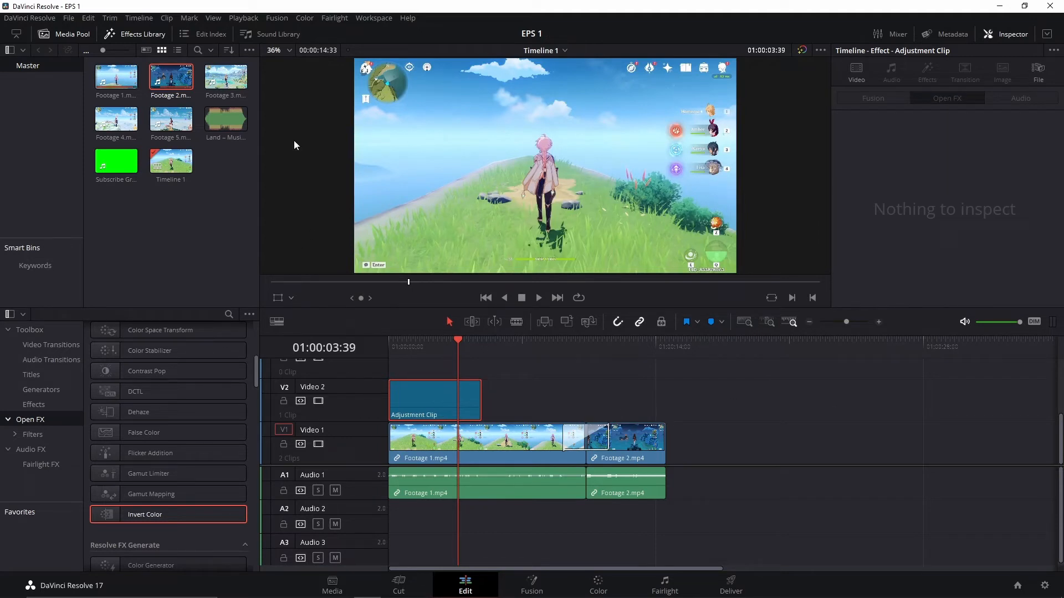
Delete the adjustment clip from Video 2 and return the playhead to the timeline start
{"action": "left_click", "coordinate": [185, 78]}
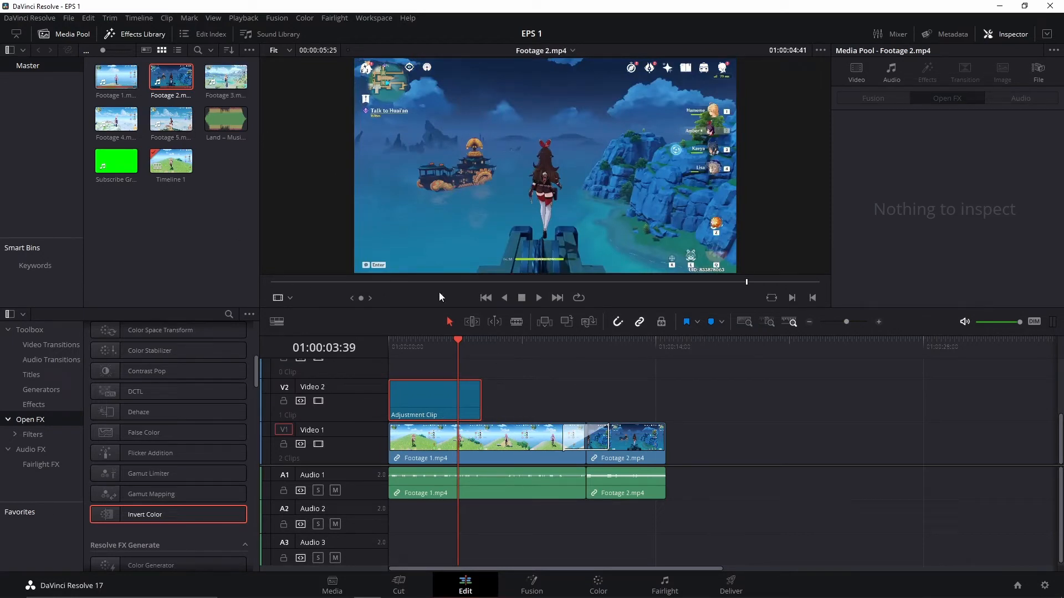
{"action": "left_click", "coordinate": [426, 404]}
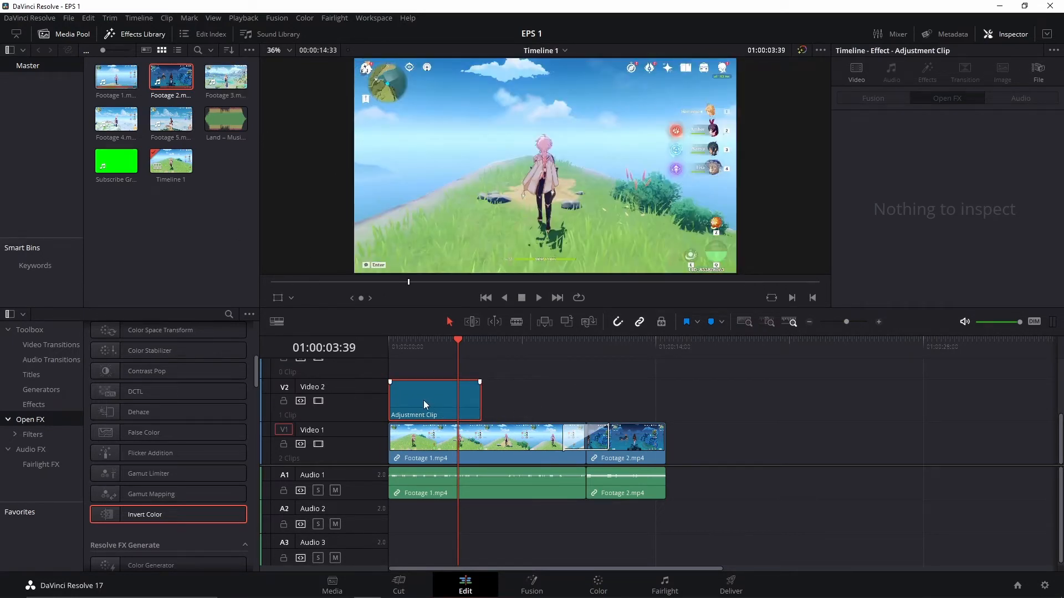
{"action": "key", "text": "Delete"}
{"action": "key", "text": "Home"}
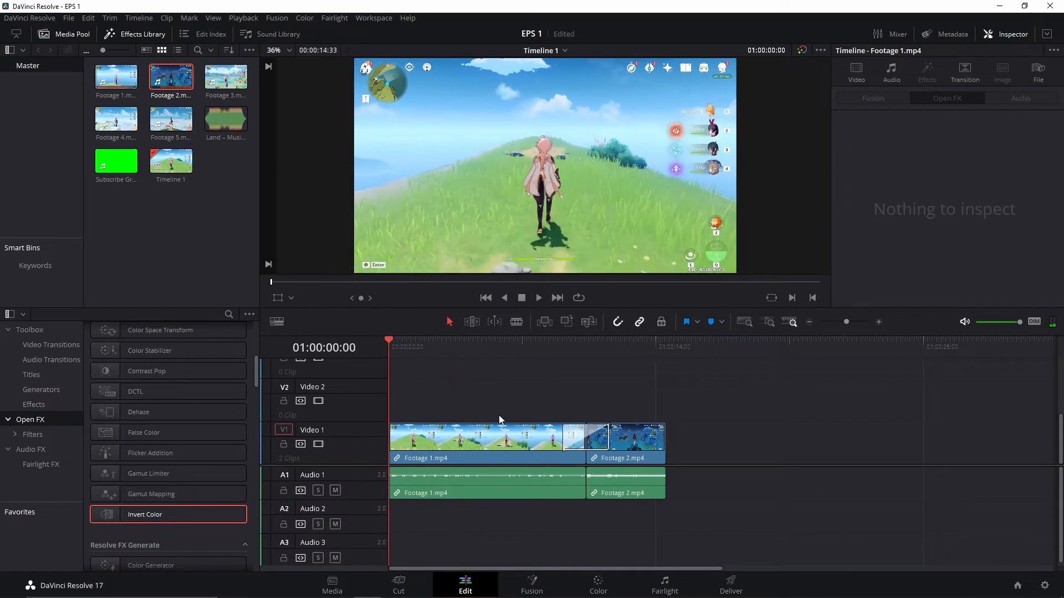
Delete Footage 2 with its audio from the timeline and play Footage 1 up to 01:00:03:46
{"action": "left_click", "coordinate": [627, 476]}
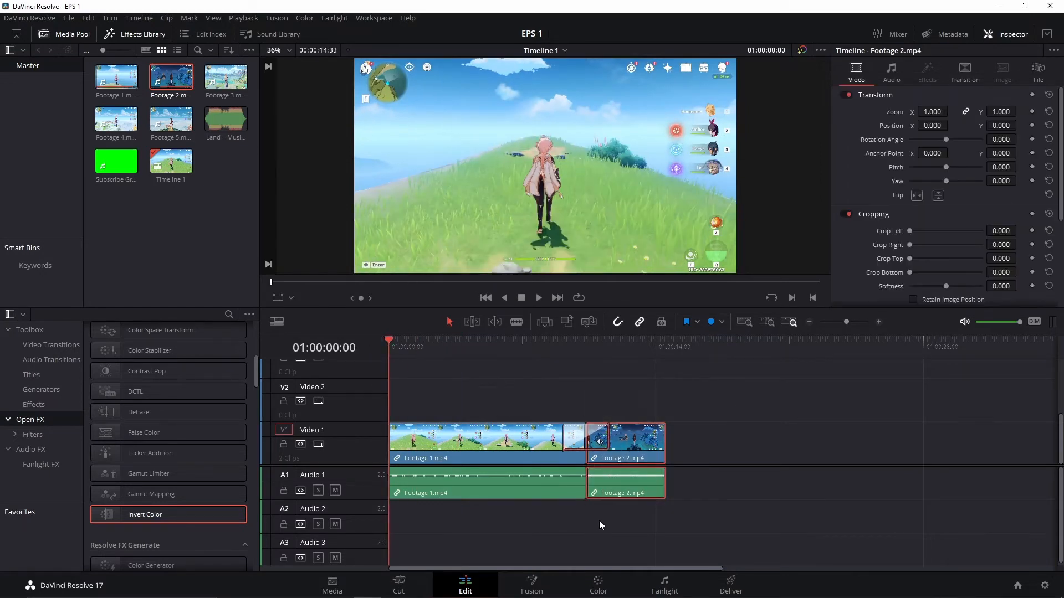
{"action": "key", "text": "Delete"}
{"action": "left_click", "coordinate": [487, 438]}
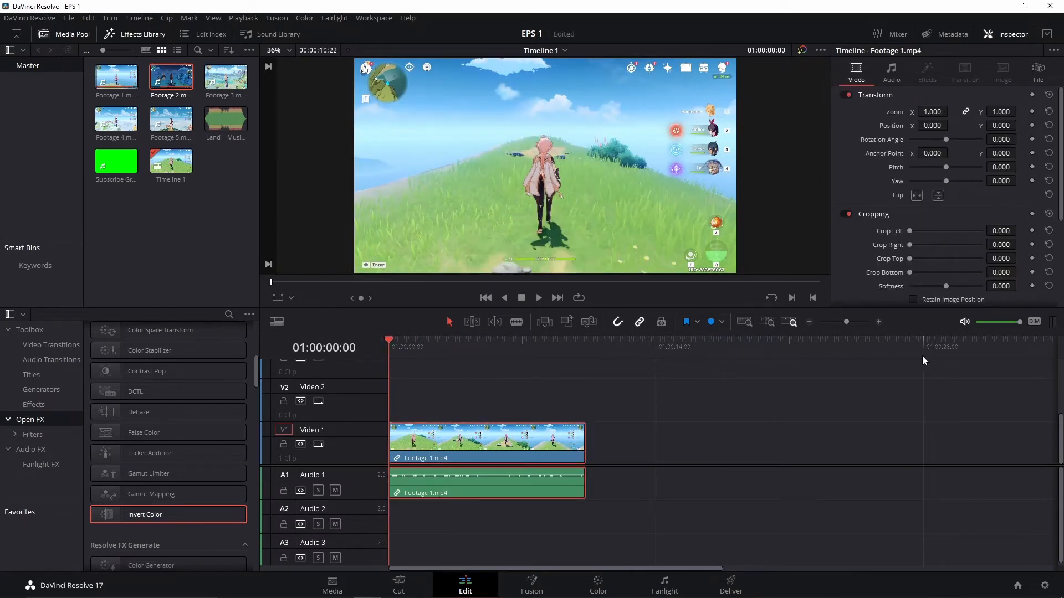
{"action": "left_click", "coordinate": [850, 320]}
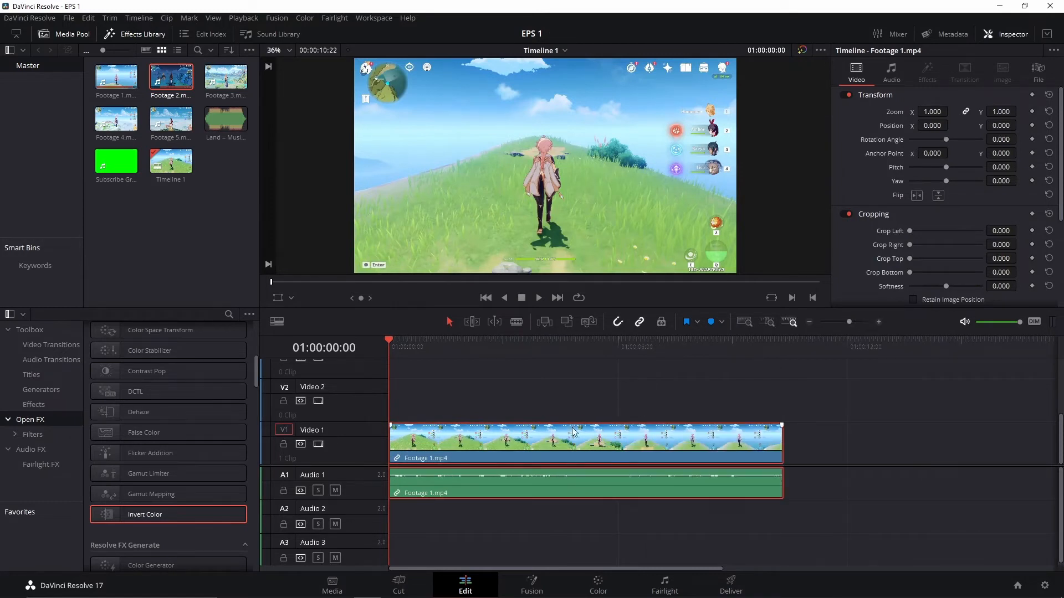
{"action": "key", "text": "space"}
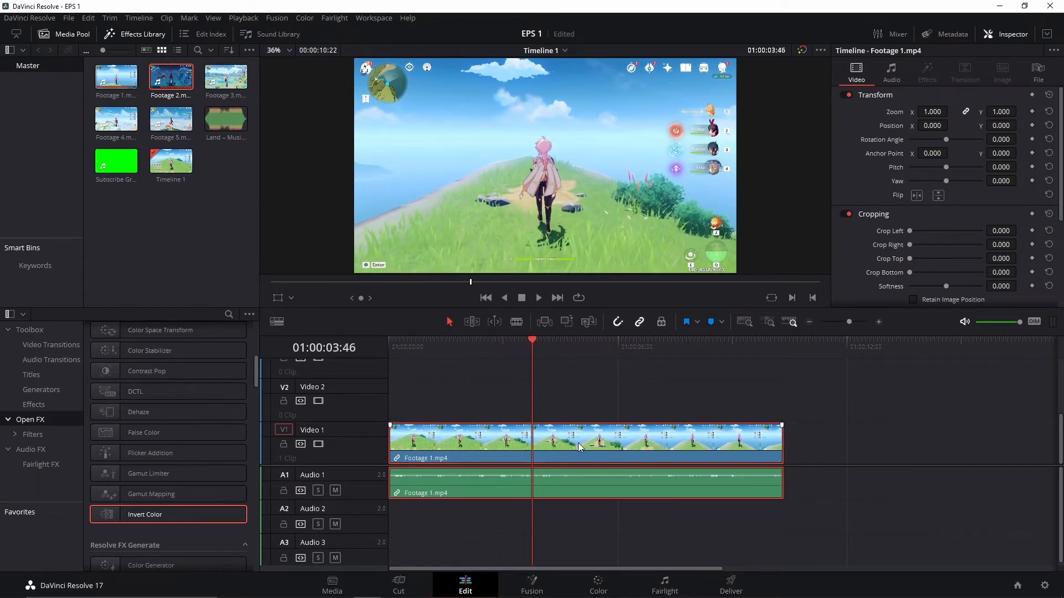
Show and hide the retime controls on Footage 1, and look up the Retime Controls command among the clip's options
{"action": "key", "text": "ctrl+r"}
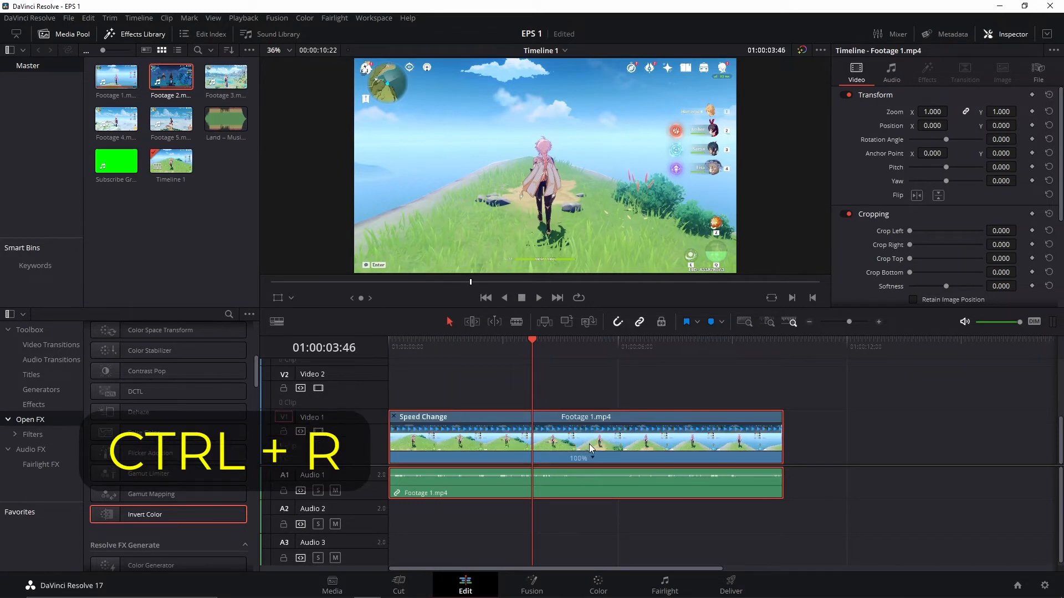
{"action": "left_click", "coordinate": [393, 417]}
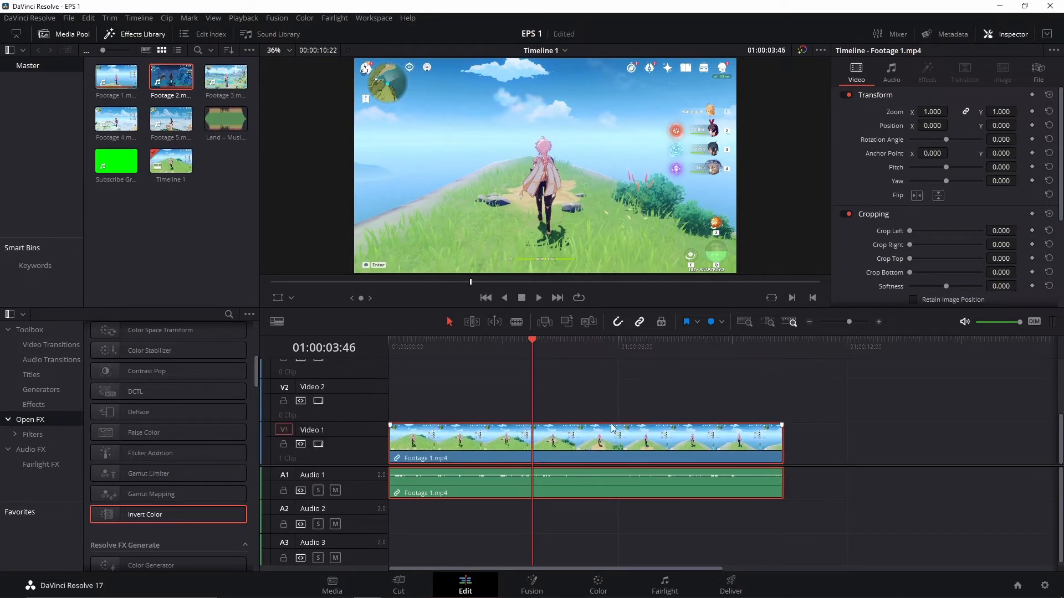
{"action": "right_click", "coordinate": [591, 438]}
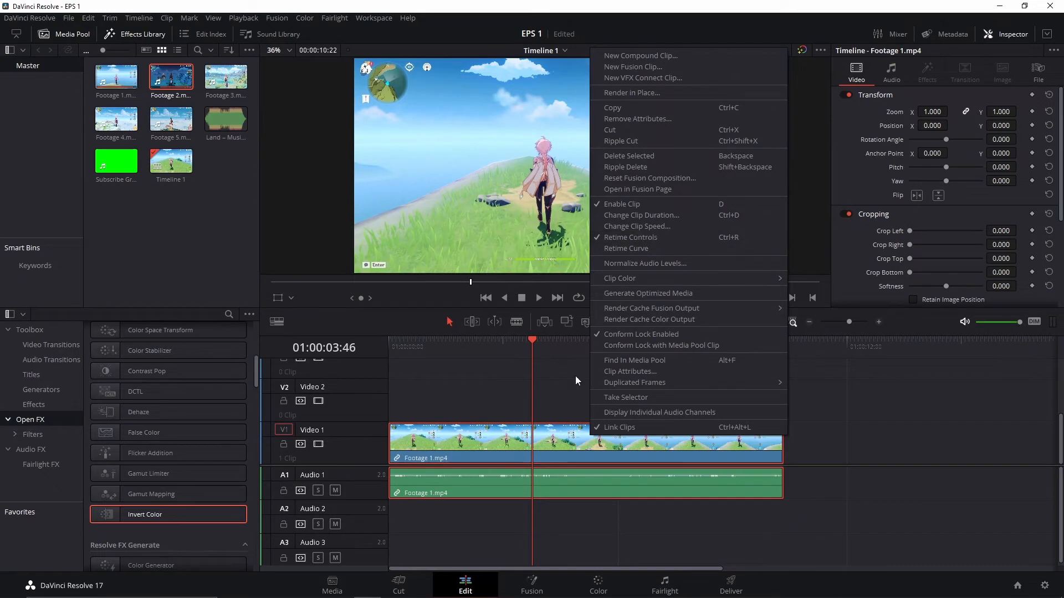
{"action": "left_click", "coordinate": [535, 448]}
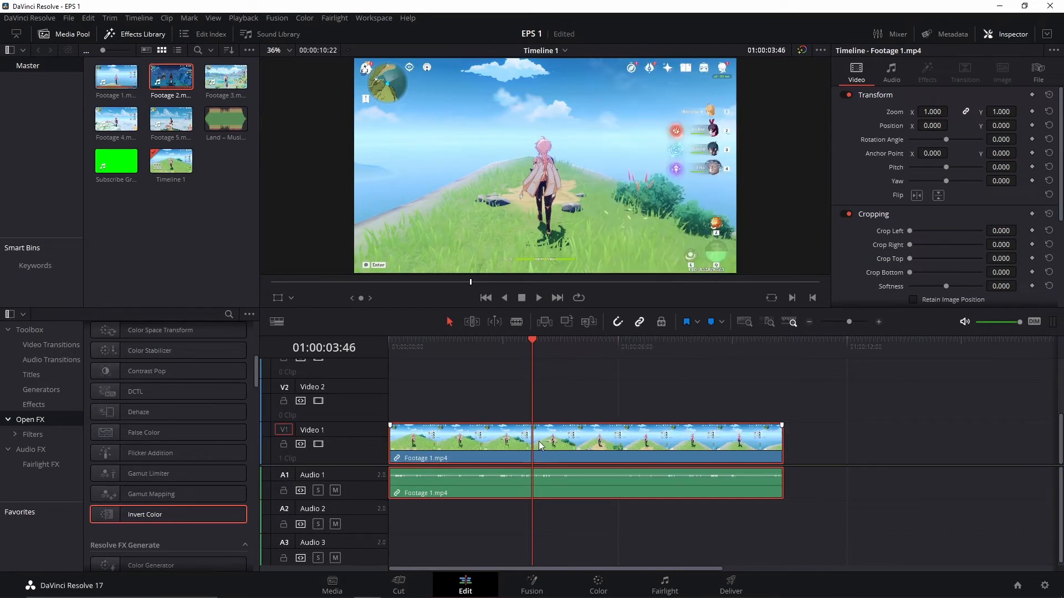
Set Footage 1's speed to 200% with the retime controls and move the playhead to 01:00:00:17
{"action": "key", "text": "ctrl+r"}
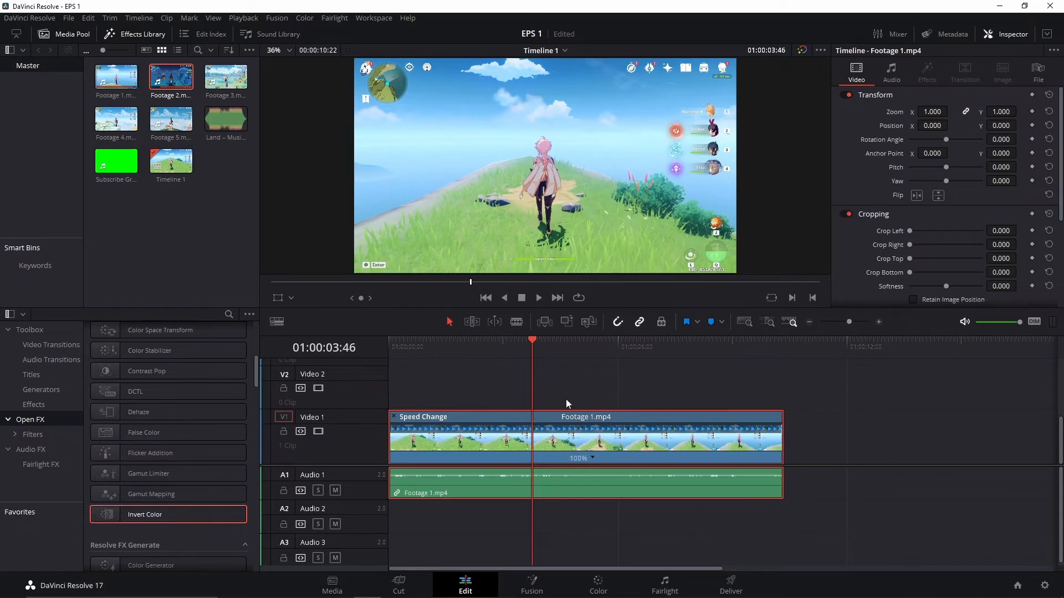
{"action": "left_click", "coordinate": [593, 458]}
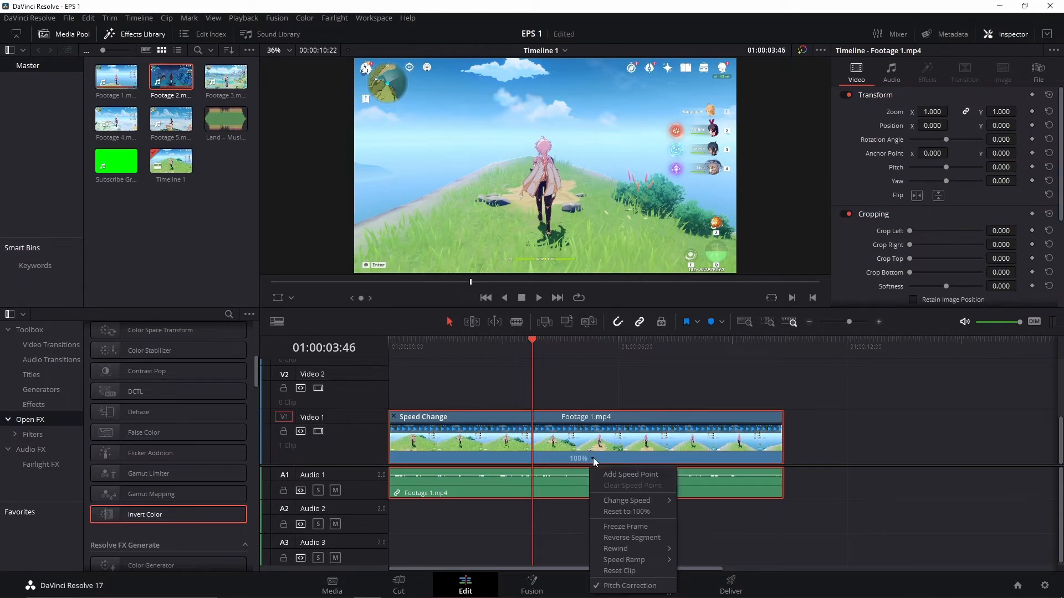
{"action": "mouse_move", "coordinate": [635, 500]}
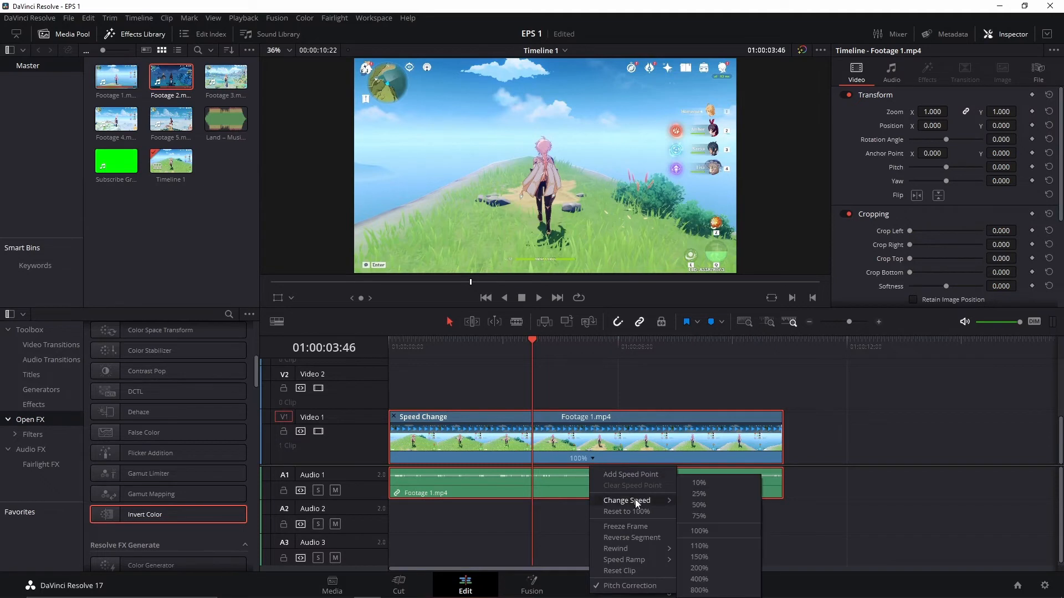
{"action": "left_click", "coordinate": [697, 567]}
{"action": "left_click", "coordinate": [400, 343]}
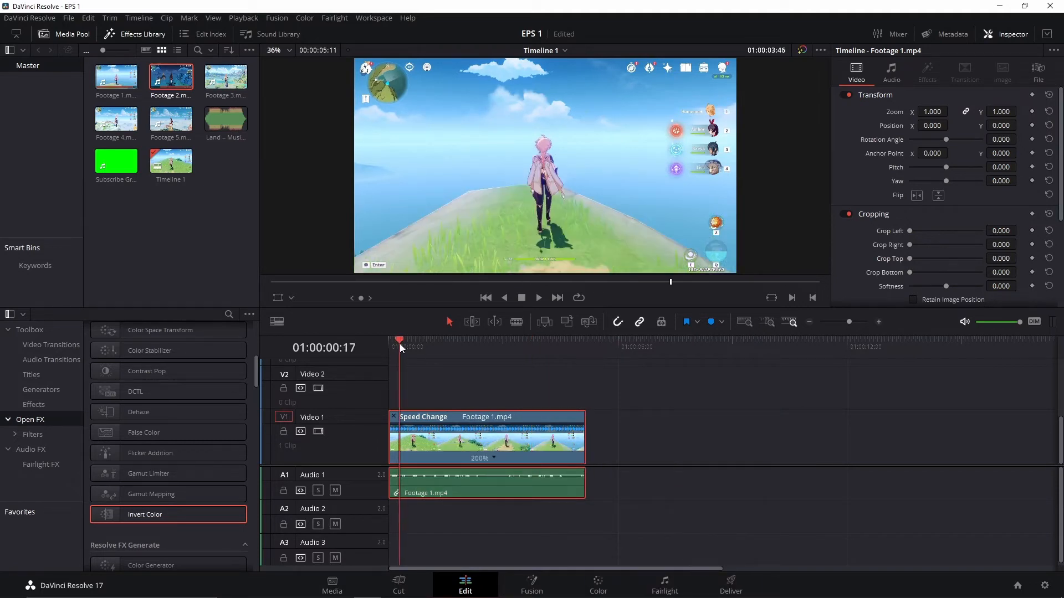
Play the sped-up Footage 1 from 01:00:00:17 to 01:00:02:01 and save the project
{"action": "key", "text": "space"}
{"action": "key", "text": "space"}
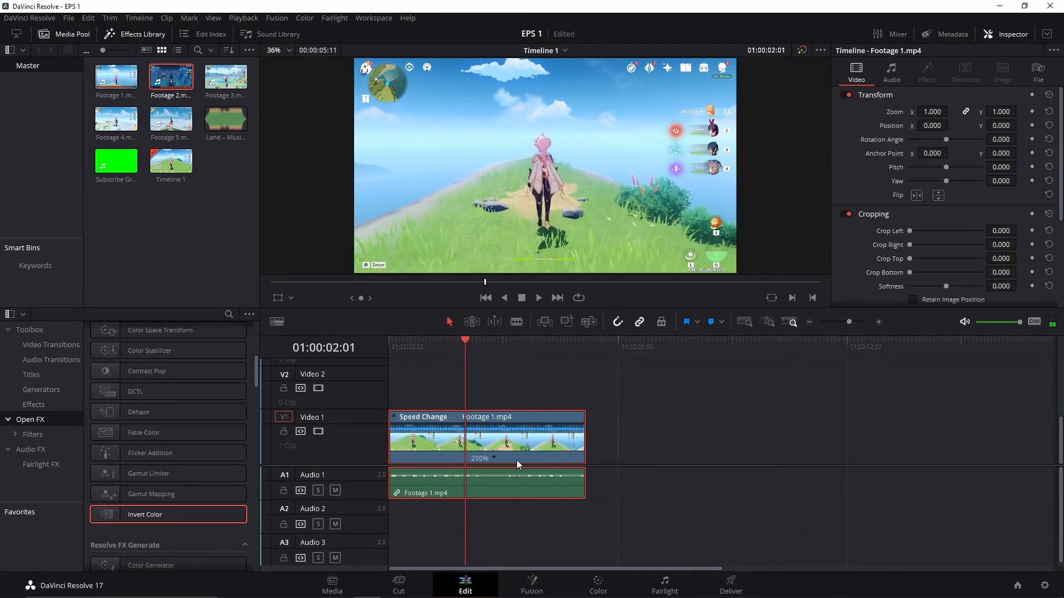
{"action": "key", "text": "ctrl+s"}
Stretch Footage 1's end to slow the clip to 164%, and reset its speed to 100%
{"action": "left_click_drag", "start_coordinate": [584, 416], "coordinate": [627, 419]}
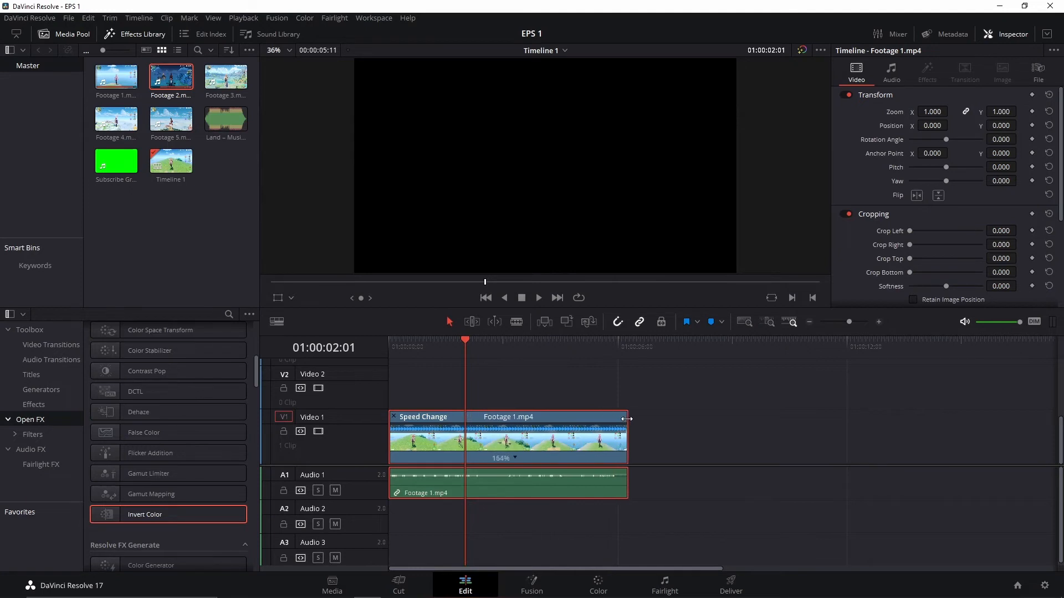
{"action": "left_click", "coordinate": [516, 460]}
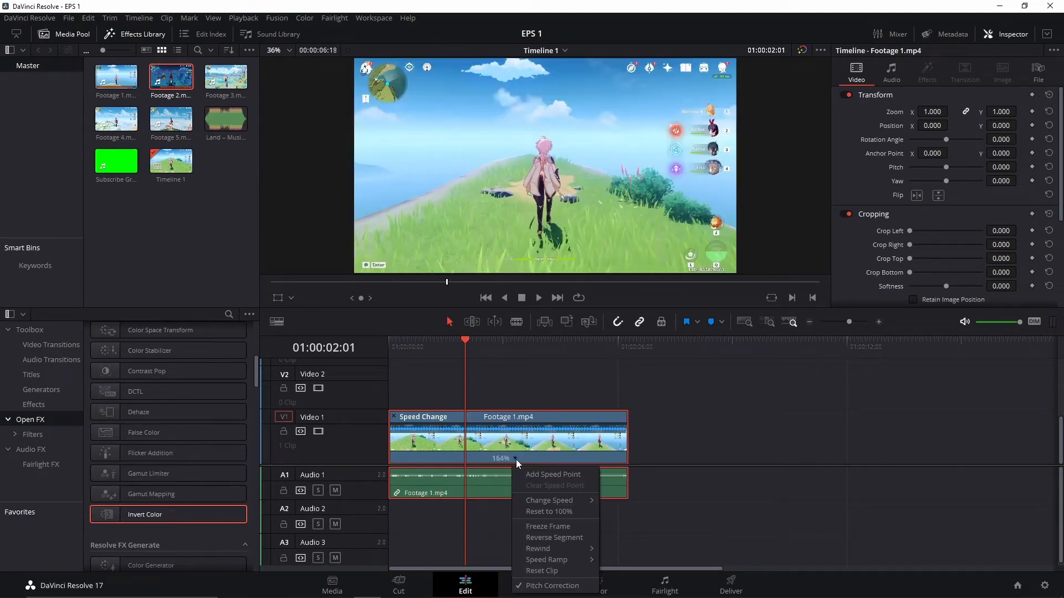
{"action": "left_click", "coordinate": [545, 511]}
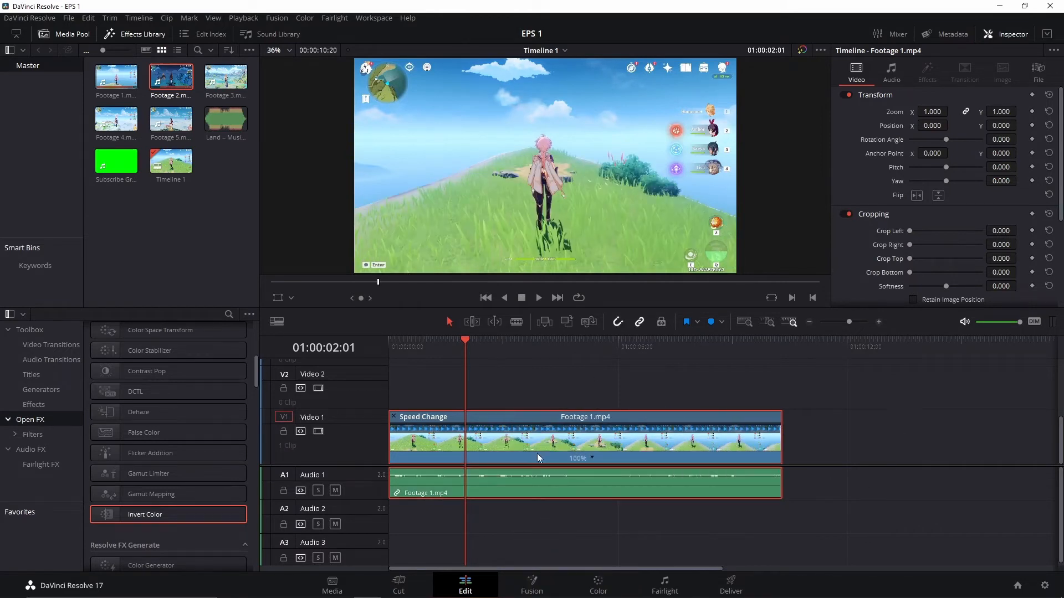
Reverse the Footage 1 segment with the retime controls and play the reversed clip from near the timeline start to 01:00:03:32
{"action": "left_click", "coordinate": [591, 458]}
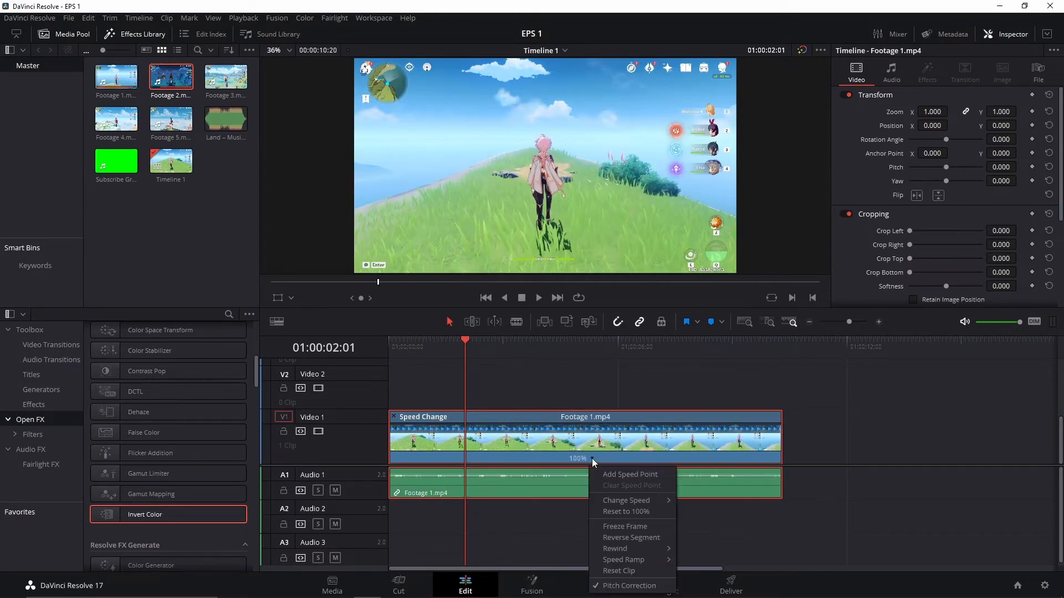
{"action": "left_click", "coordinate": [635, 539]}
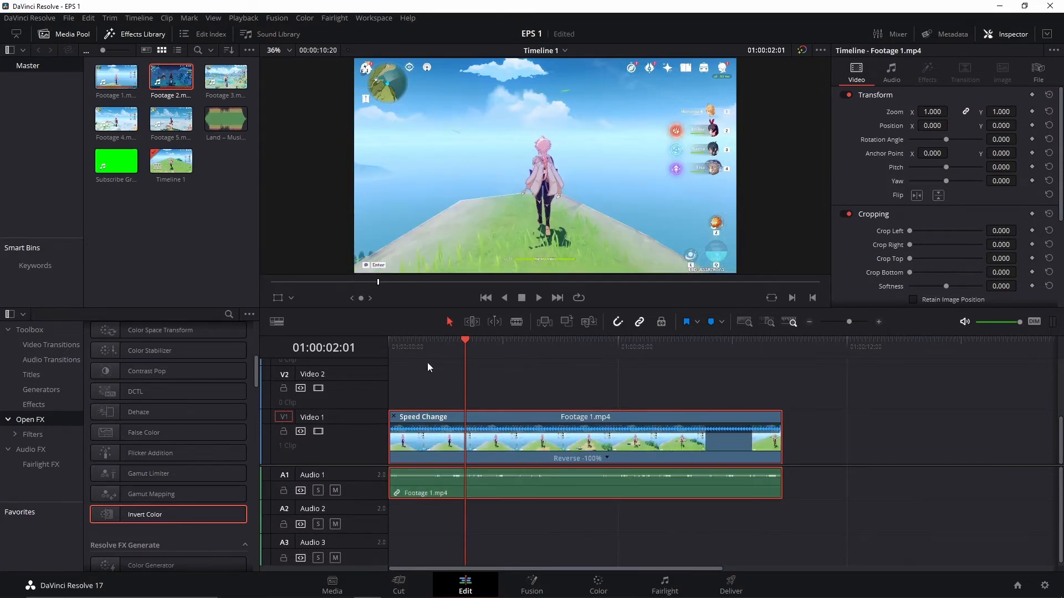
{"action": "left_click", "coordinate": [394, 356]}
{"action": "key", "text": "space"}
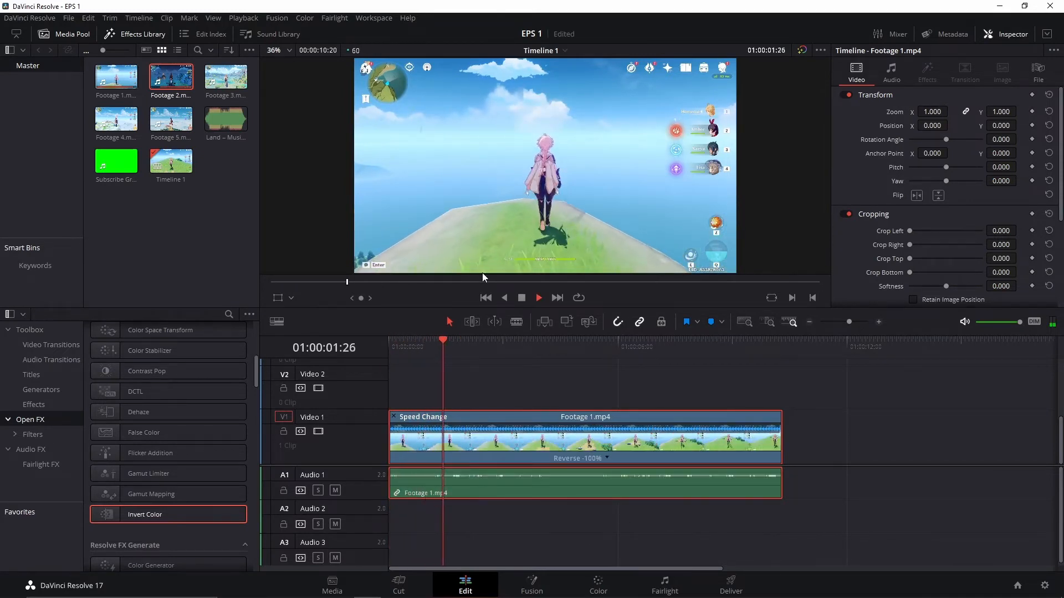
{"action": "key", "text": "space"}
Try Reset to 100% on the reversed Footage 1, and reverse the segment again to restore forward playback
{"action": "left_click", "coordinate": [608, 459]}
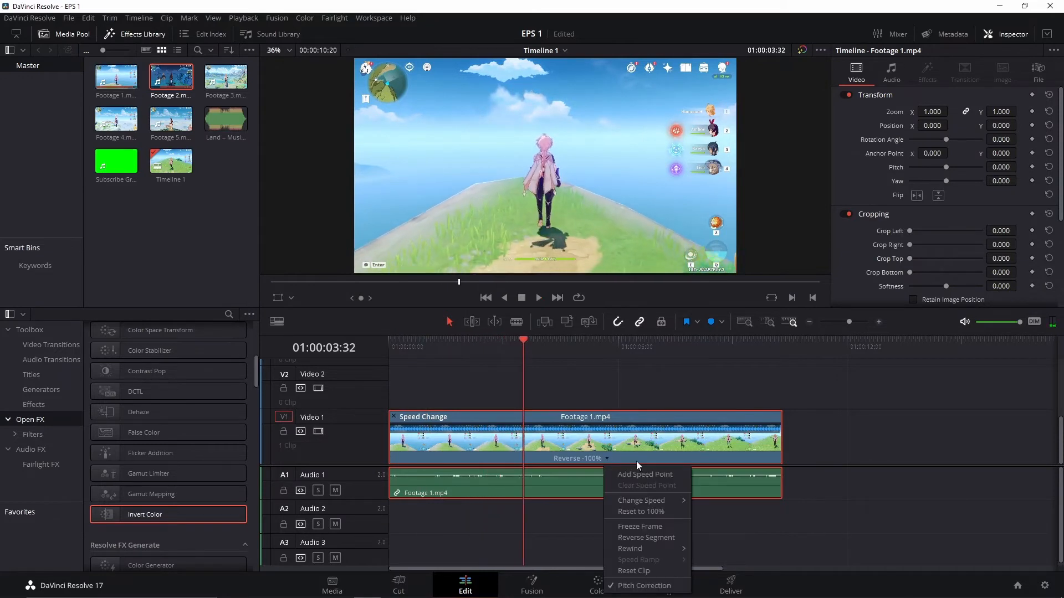
{"action": "left_click", "coordinate": [636, 511]}
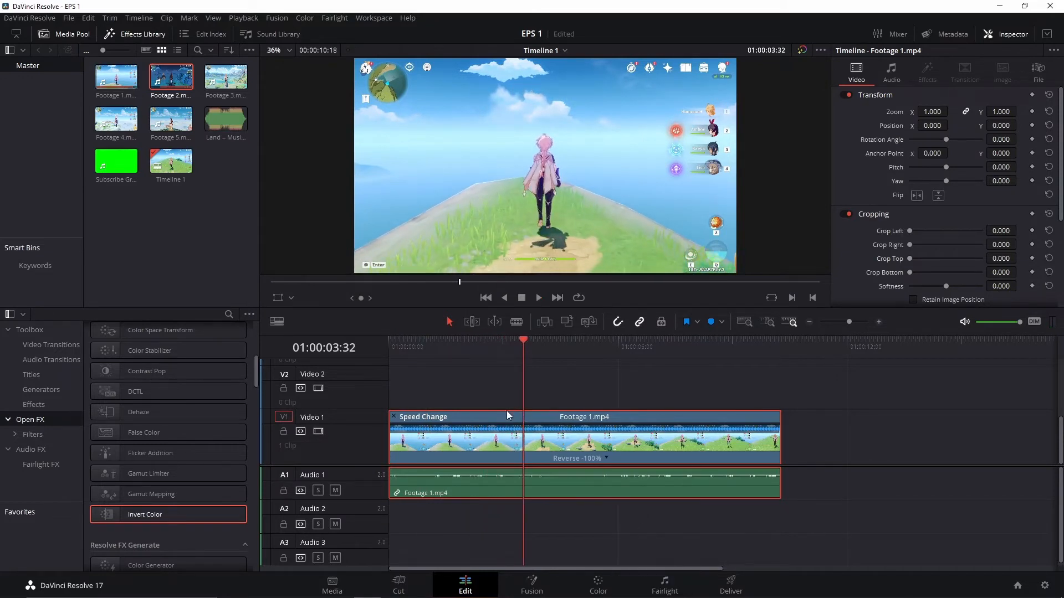
{"action": "left_click", "coordinate": [607, 458]}
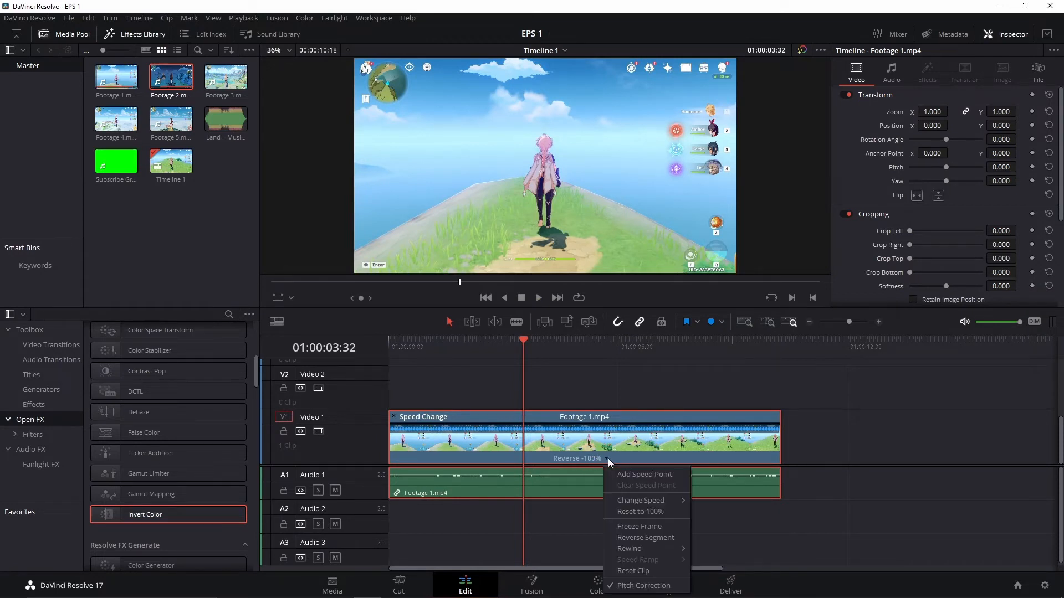
{"action": "left_click", "coordinate": [641, 538]}
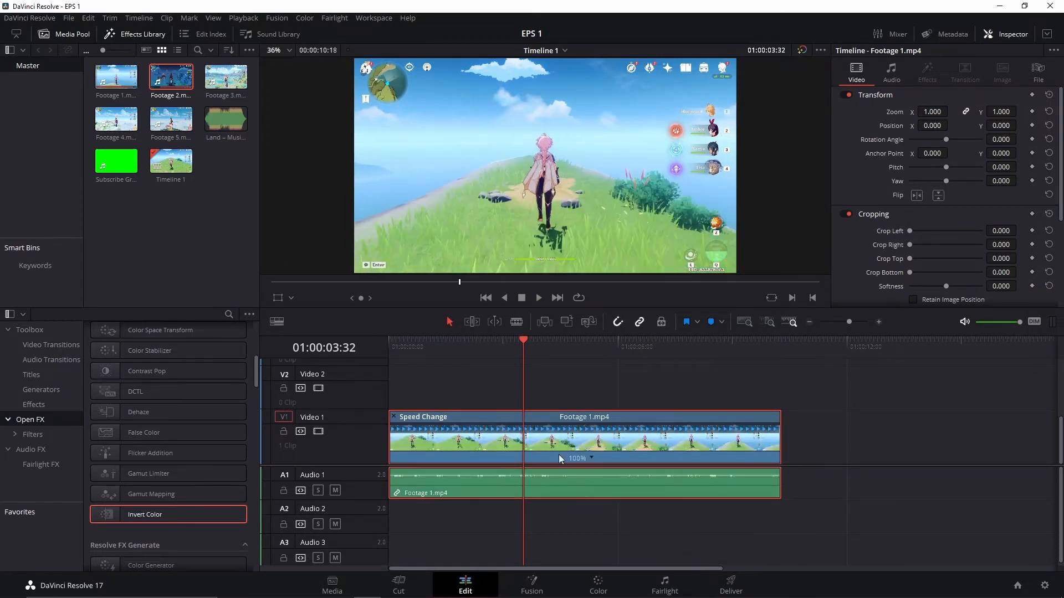
Add a speed point to Footage 1 at 01:00:03:59
{"action": "left_click", "coordinate": [592, 459]}
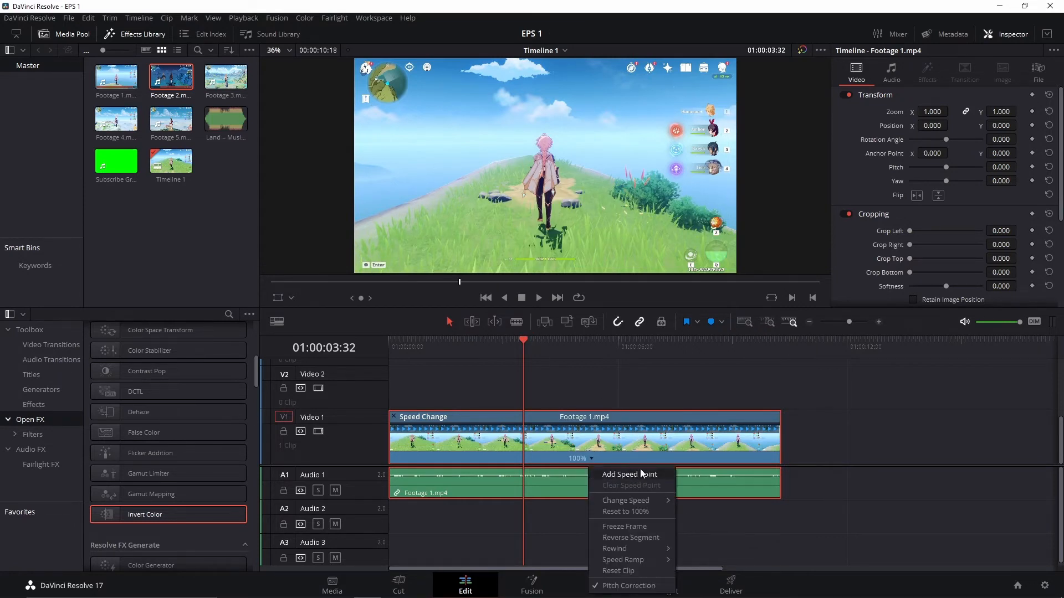
{"action": "left_click", "coordinate": [596, 374]}
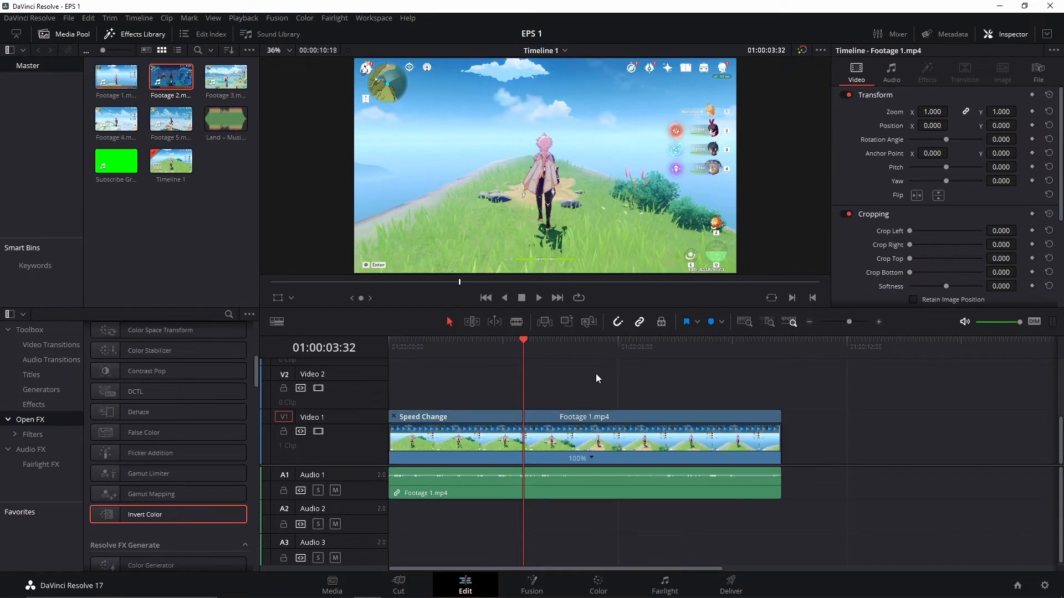
{"action": "left_click", "coordinate": [543, 348]}
{"action": "left_click", "coordinate": [524, 436]}
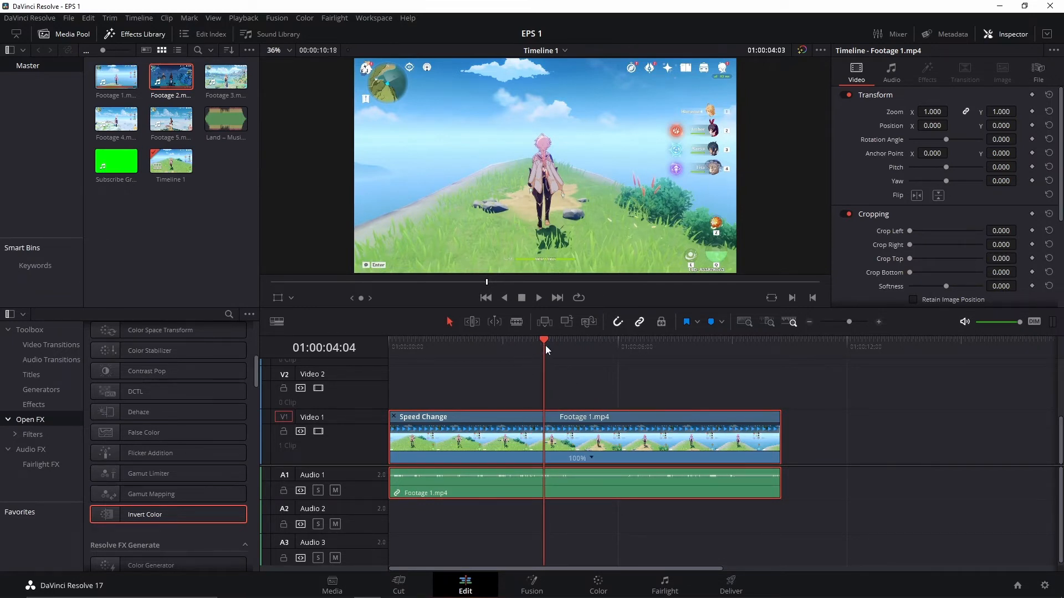
{"action": "left_click_drag", "start_coordinate": [545, 345], "coordinate": [541, 347]}
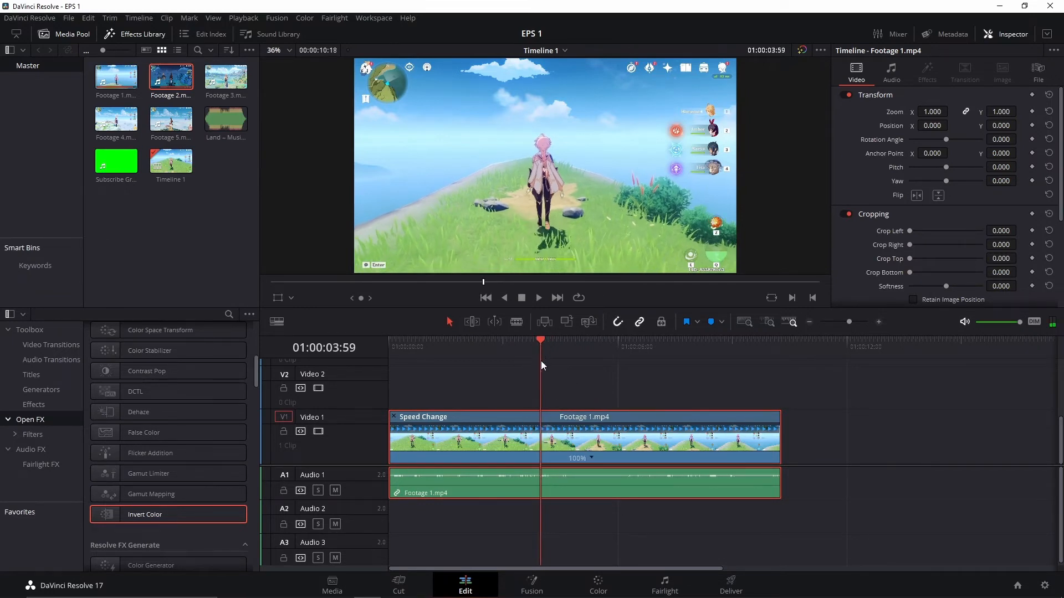
{"action": "left_click", "coordinate": [592, 458]}
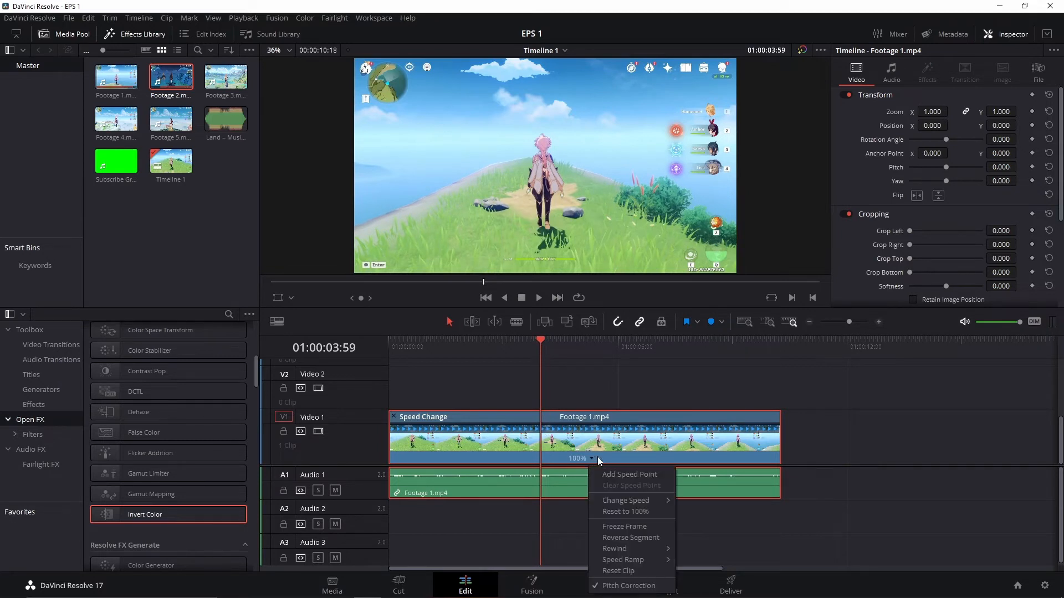
{"action": "left_click", "coordinate": [632, 474]}
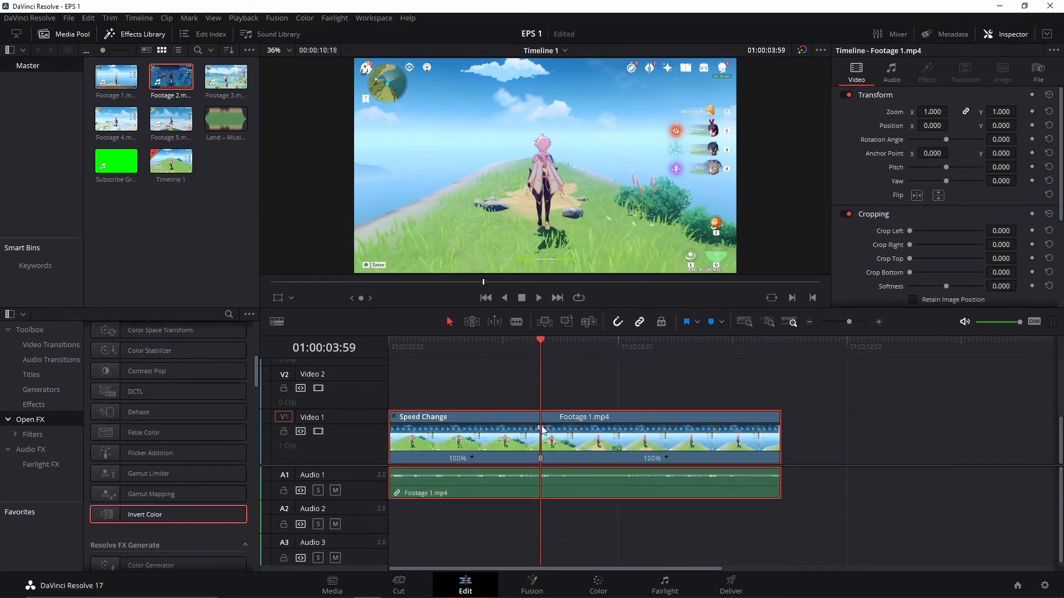
Move the playhead to 01:00:04:33 and set the segment before the speed point to 200% speed
{"action": "left_click_drag", "start_coordinate": [542, 343], "coordinate": [561, 344]}
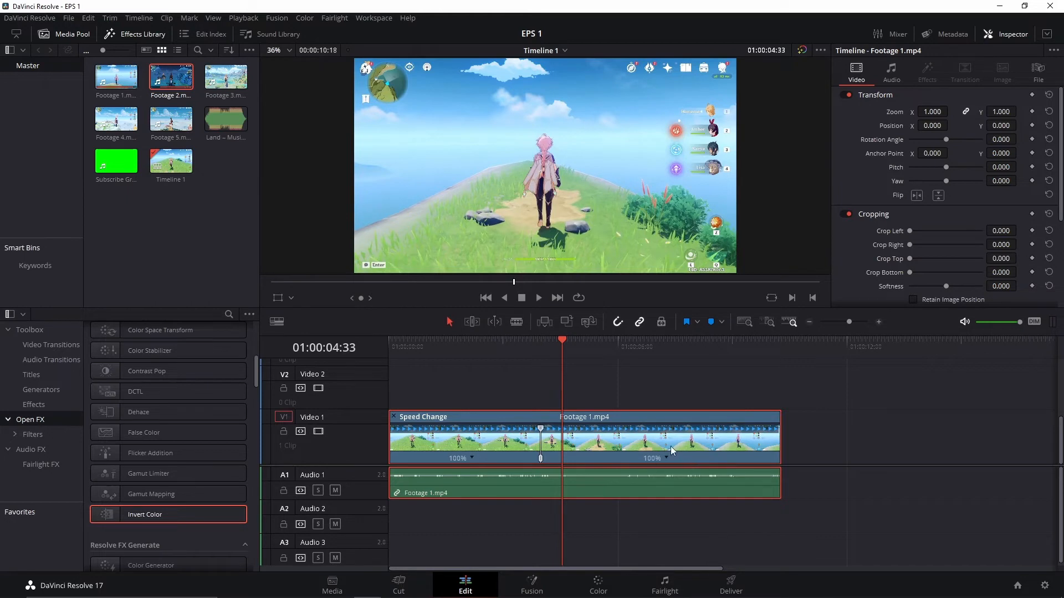
{"action": "left_click", "coordinate": [471, 457]}
{"action": "mouse_move", "coordinate": [515, 500]}
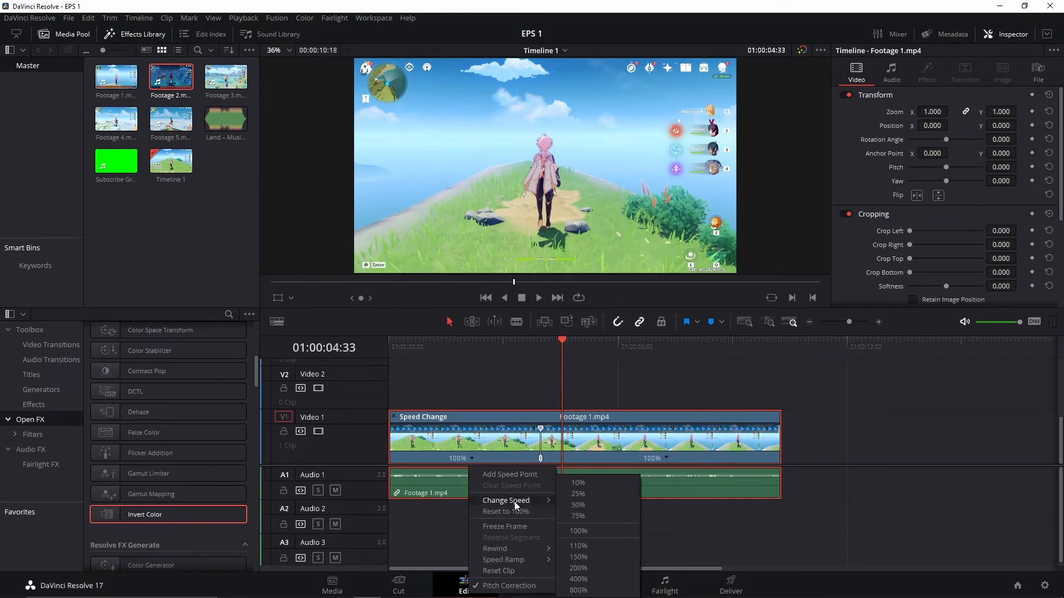
{"action": "left_click", "coordinate": [583, 567]}
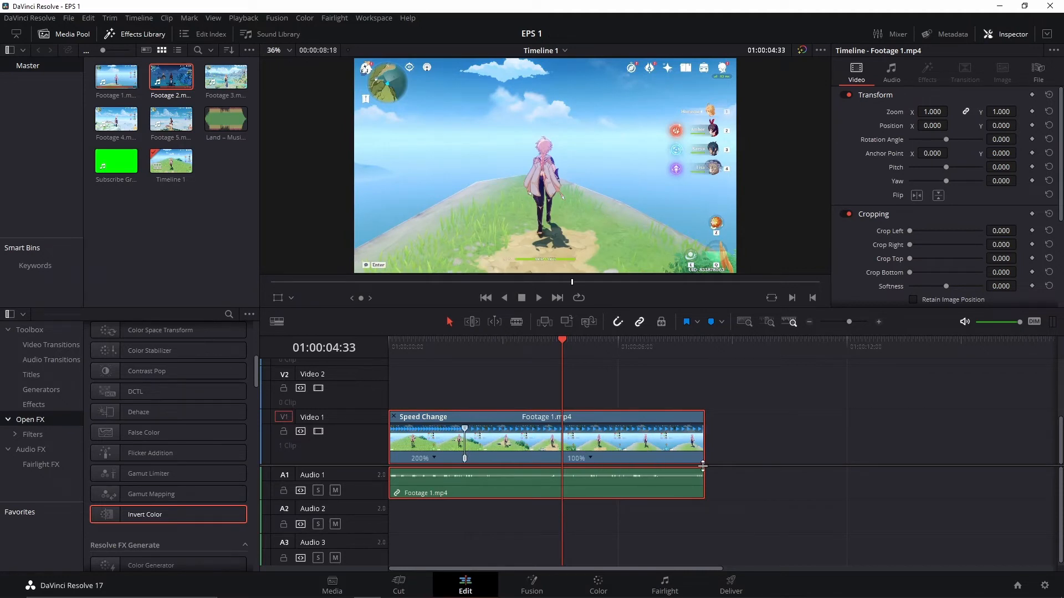
Stretch Footage 1's end to slow the segment after the speed point to 69%, and play from the timeline start to 01:00:04:30
{"action": "left_click_drag", "start_coordinate": [702, 417], "coordinate": [810, 416]}
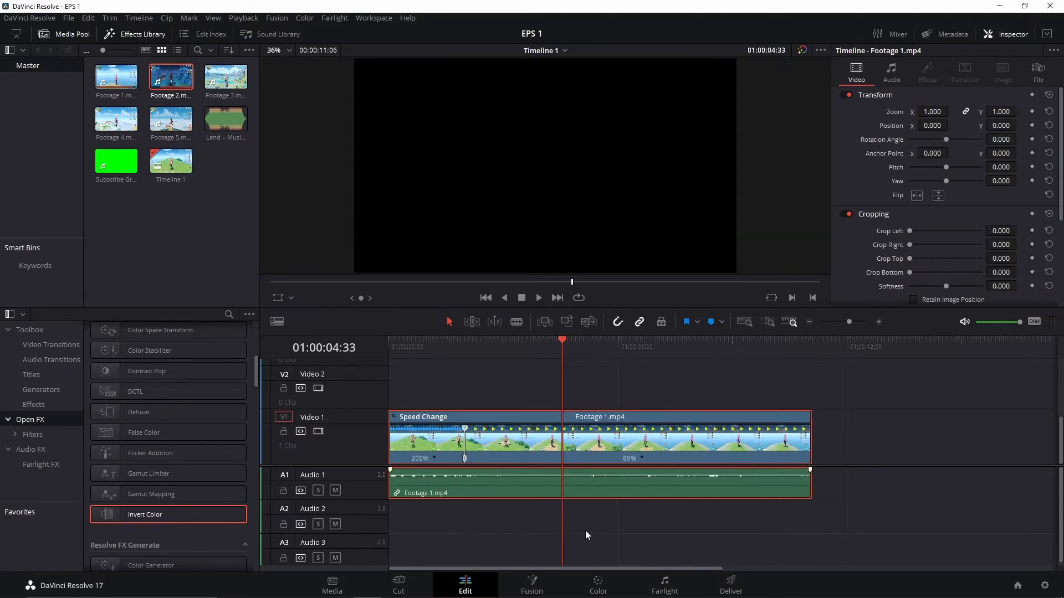
{"action": "key", "text": "Home"}
{"action": "key", "text": "space"}
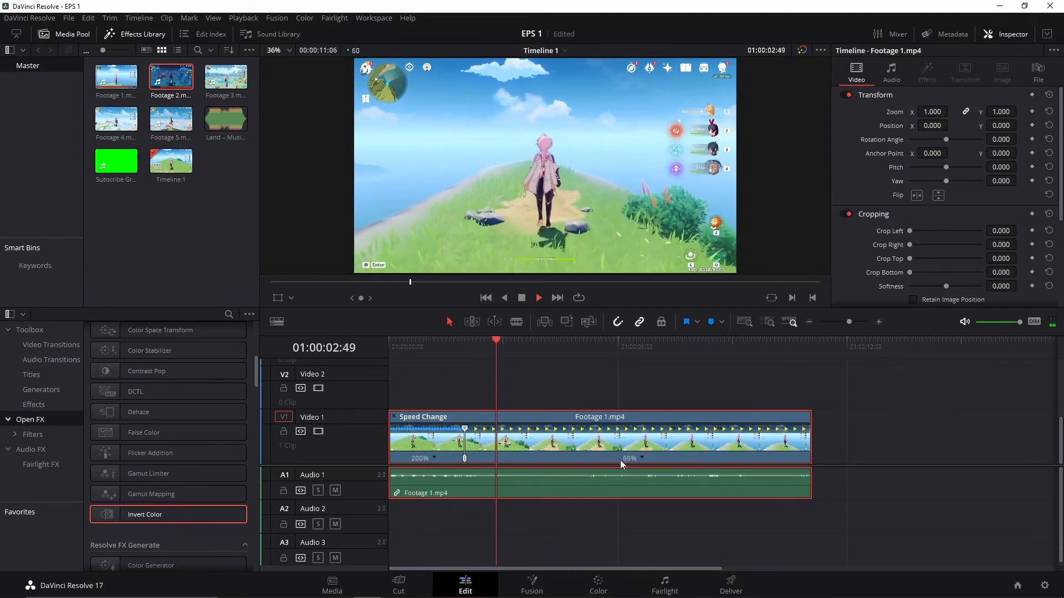
{"action": "key", "text": "space"}
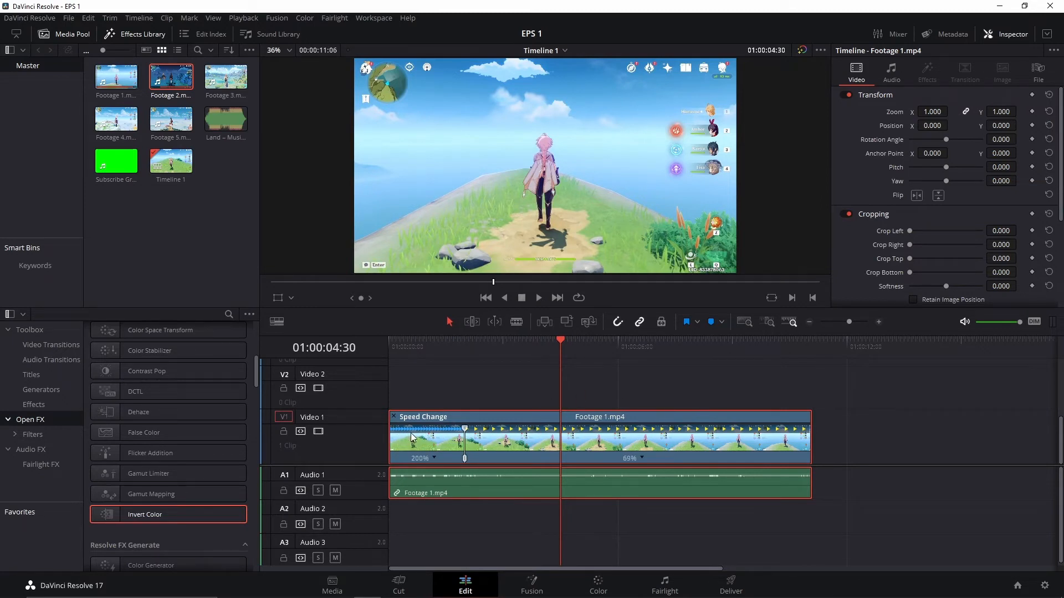
Stretch Footage 1's end to slow the second segment to 66%, and shift the speed point to retime the first segment to 145%
{"action": "mouse_move", "coordinate": [810, 417]}
{"action": "left_mouse_down"}
{"action": "mouse_move", "coordinate": [775, 417]}
{"action": "mouse_move", "coordinate": [824, 417]}
{"action": "mouse_move", "coordinate": [604, 420]}
{"action": "mouse_move", "coordinate": [824, 417]}
{"action": "left_mouse_up"}
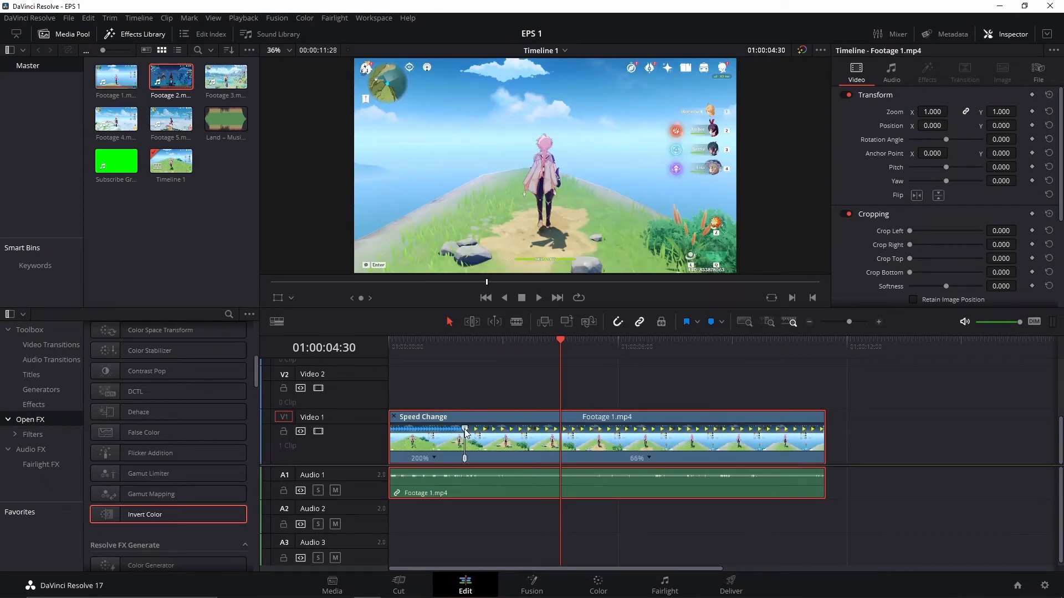
{"action": "left_click_drag", "start_coordinate": [465, 430], "coordinate": [490, 448]}
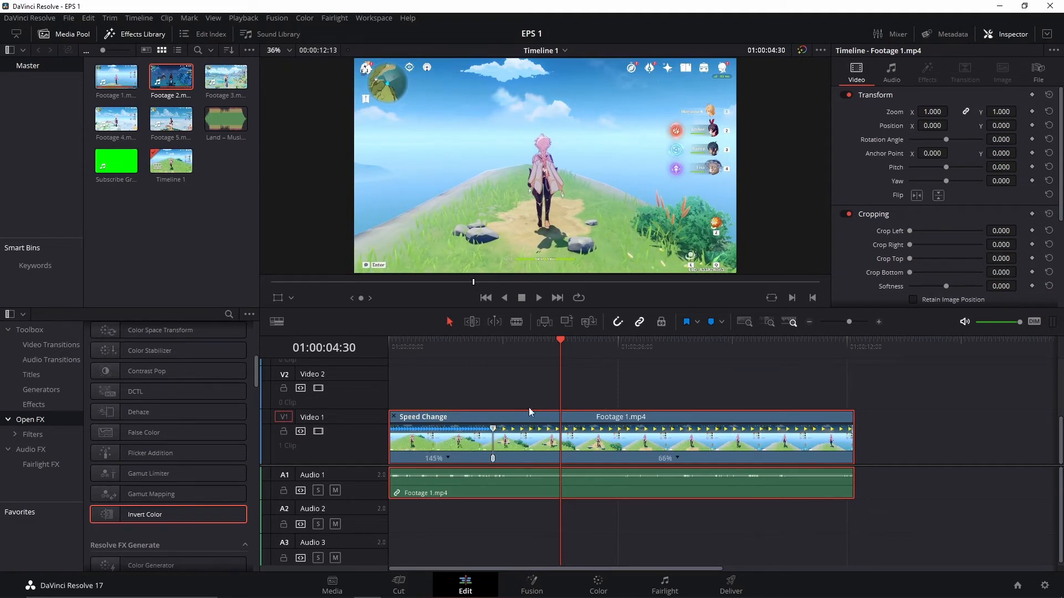
Add a second speed point to Footage 1 at 01:00:05:59 and retime the segments before and after it to 72% and 244%
{"action": "left_click_drag", "start_coordinate": [565, 341], "coordinate": [621, 350]}
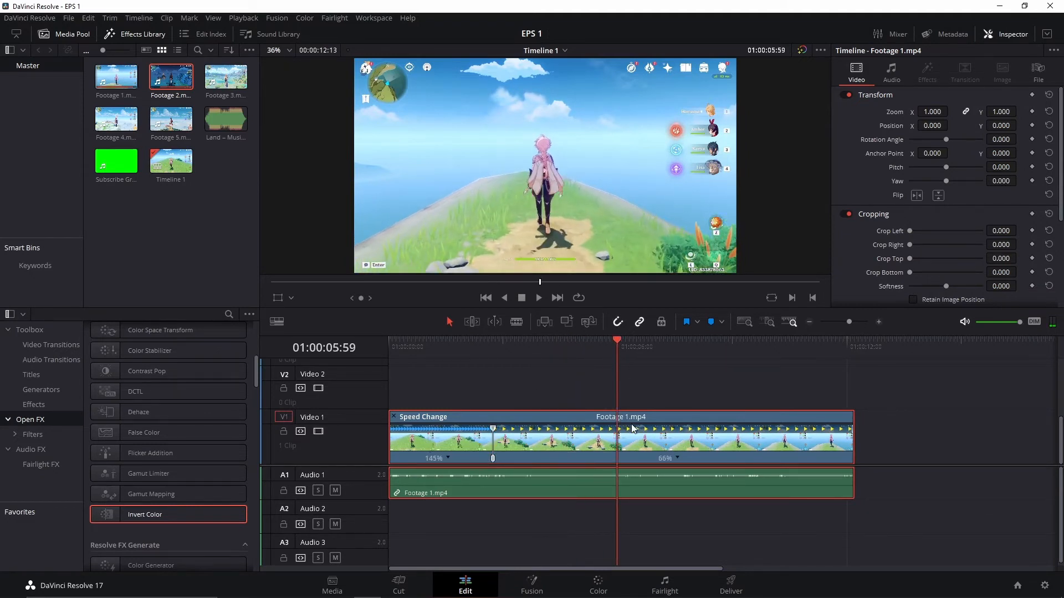
{"action": "left_click", "coordinate": [678, 459]}
{"action": "left_click", "coordinate": [716, 474]}
{"action": "left_click_drag", "start_coordinate": [616, 429], "coordinate": [607, 429]}
{"action": "left_click_drag", "start_coordinate": [840, 419], "coordinate": [606, 431]}
Shift the first speed point to retime the opening segment to 228%, and play Footage 1 from 01:00:00:26 to 01:00:06:11
{"action": "left_click", "coordinate": [405, 349]}
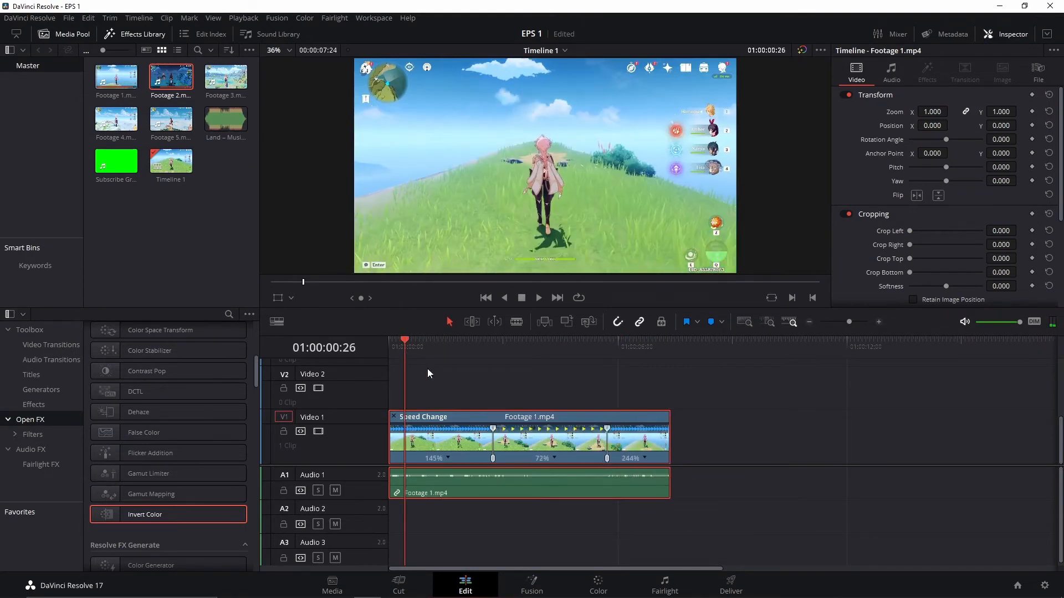
{"action": "left_click_drag", "start_coordinate": [495, 433], "coordinate": [458, 434]}
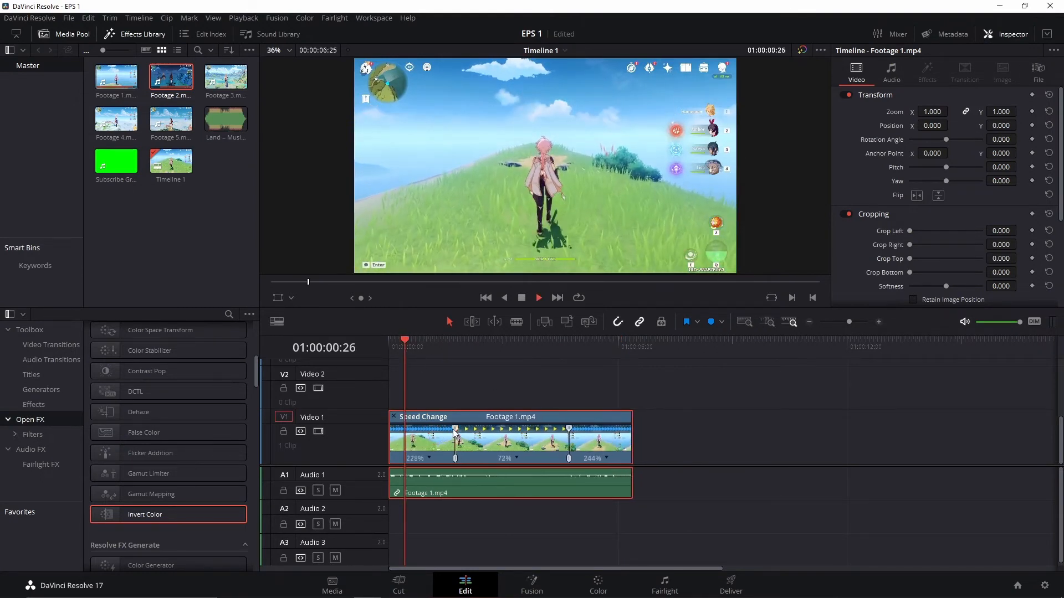
{"action": "key", "text": "space"}
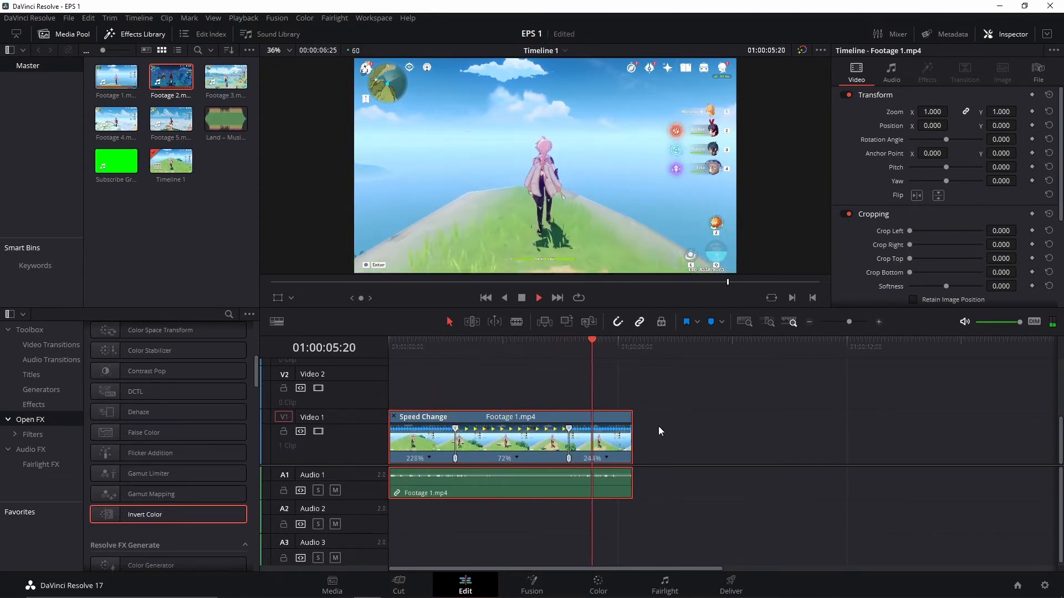
{"action": "key", "text": "space"}
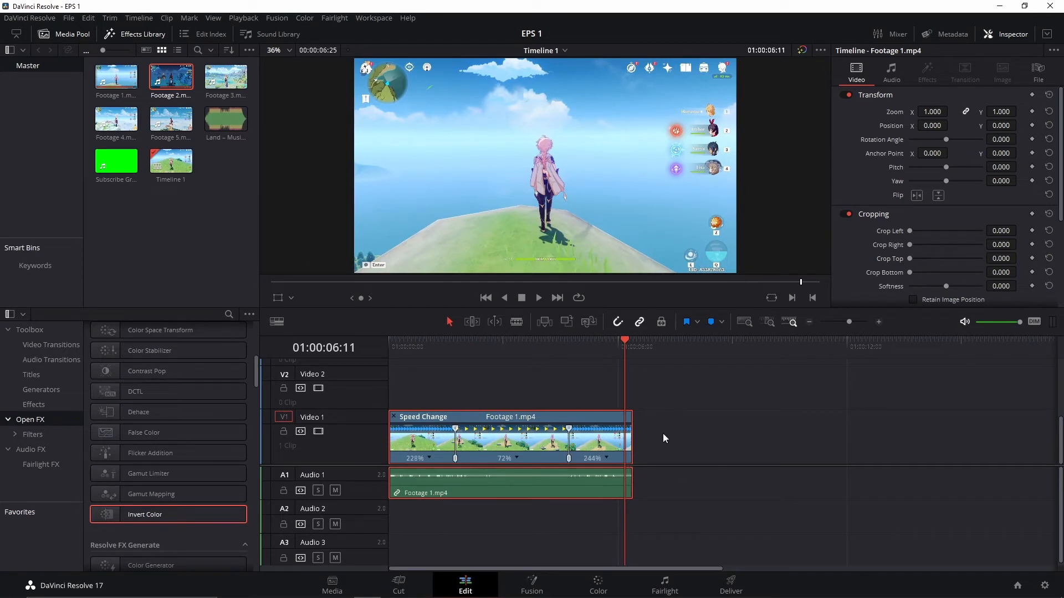
Clear both speed points from Footage 1 and reset the clip's speed to 100%
{"action": "left_click", "coordinate": [607, 459]}
{"action": "left_click", "coordinate": [650, 486]}
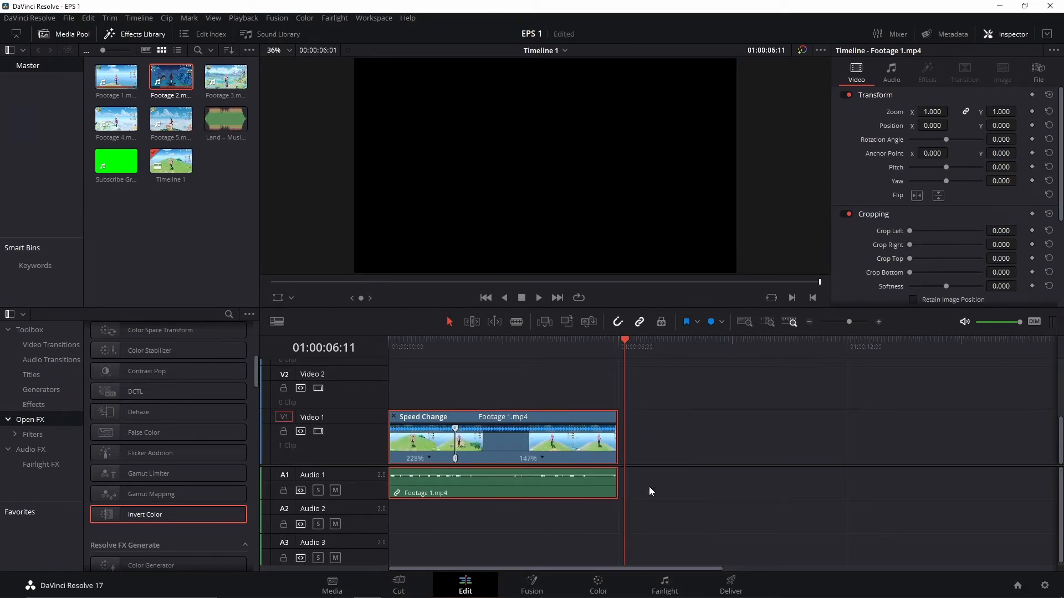
{"action": "left_click", "coordinate": [541, 459]}
{"action": "left_click", "coordinate": [584, 484]}
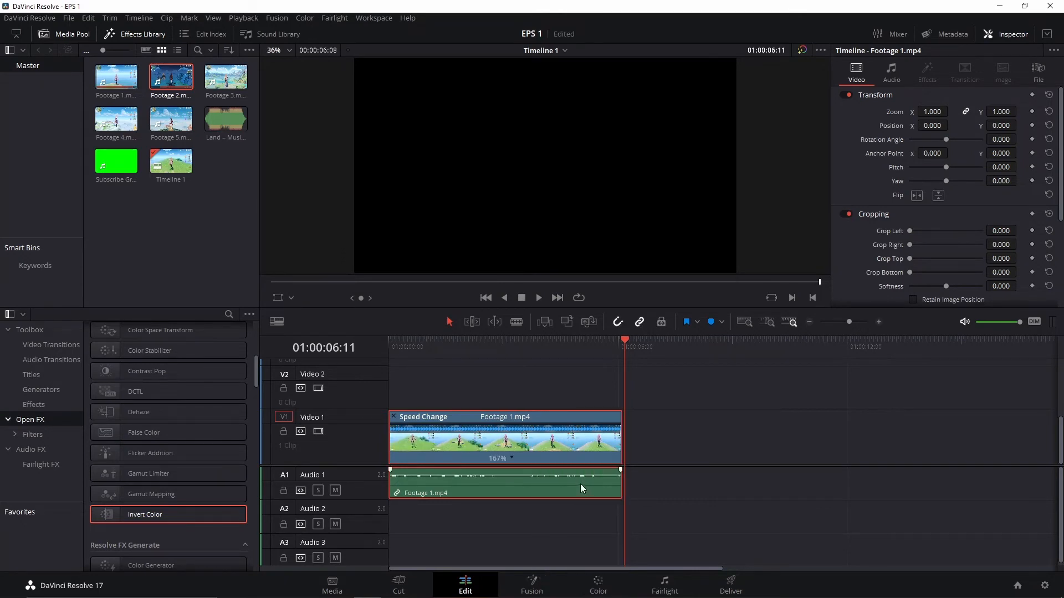
{"action": "left_click", "coordinate": [512, 457]}
{"action": "left_click", "coordinate": [556, 511]}
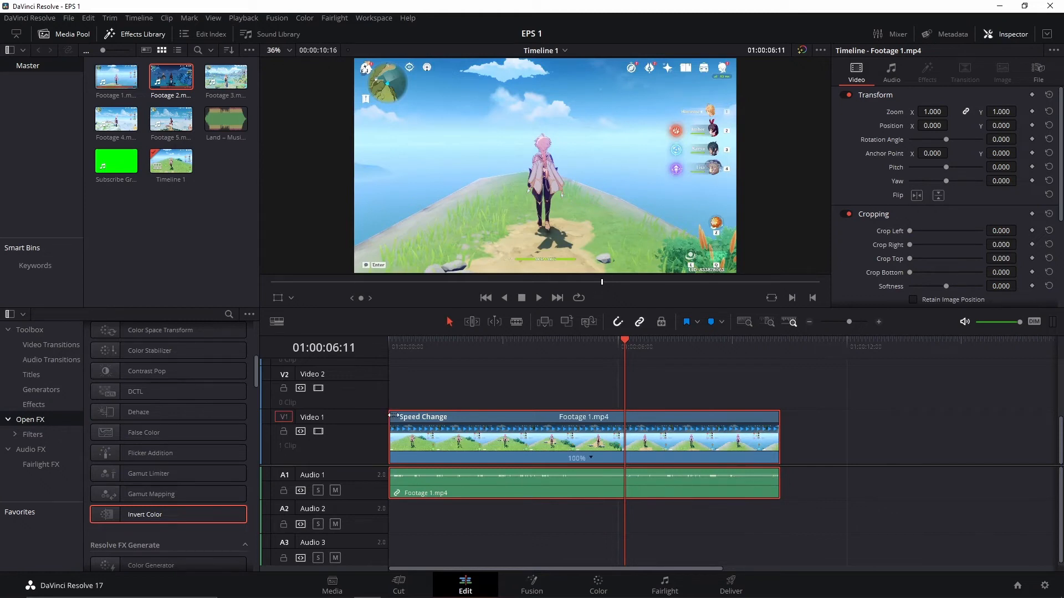
Hide the retime controls on Footage 1 and return the playhead to the timeline start
{"action": "key", "text": "ctrl+r"}
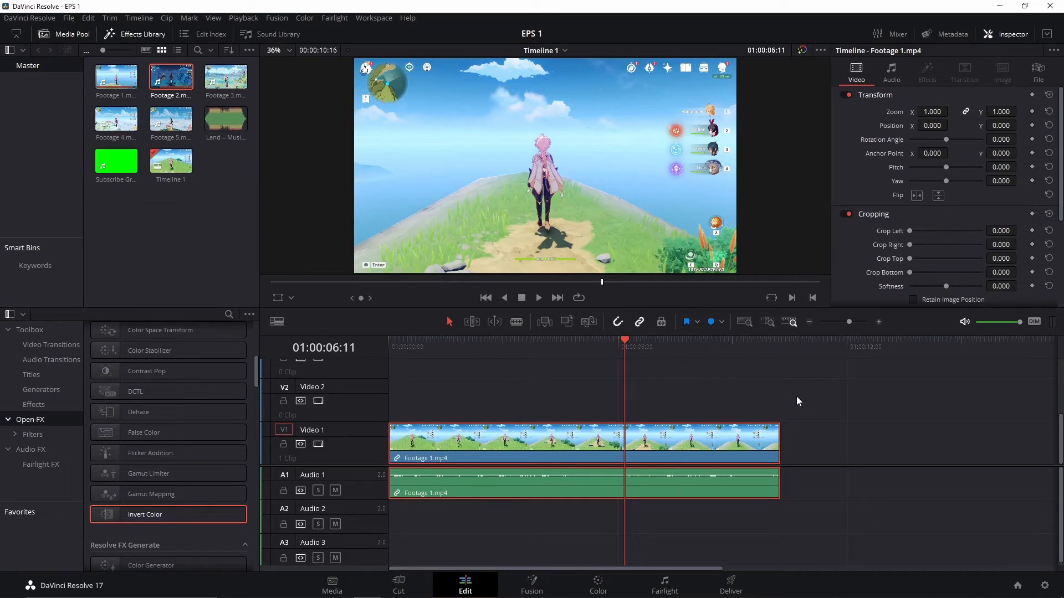
{"action": "key", "text": "Home"}
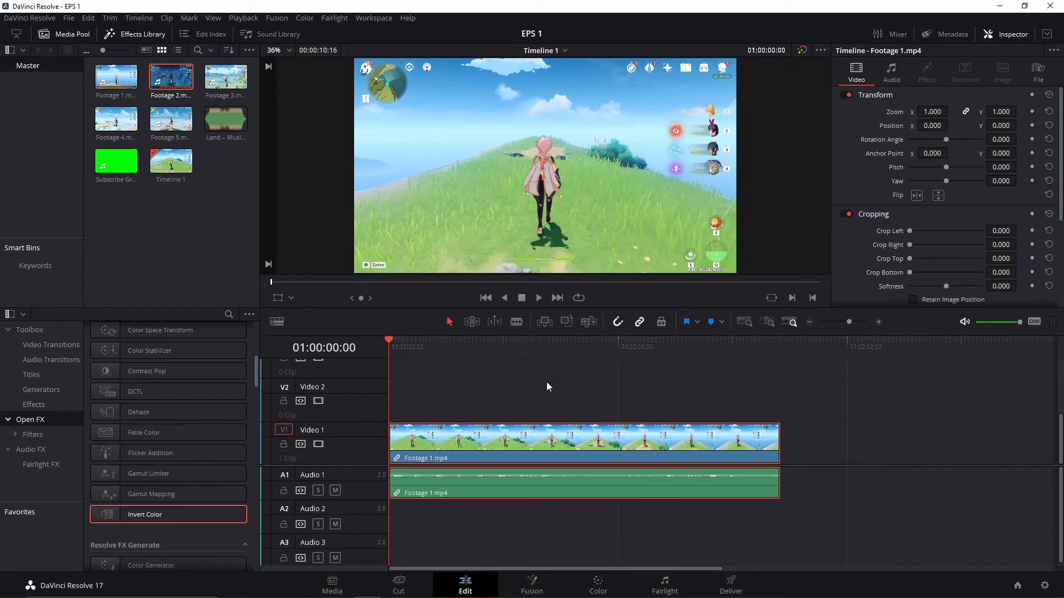
Place the Subscribe Green Screen clip on Video 2 at the timeline start and play it to 01:00:01:19
{"action": "left_click_drag", "start_coordinate": [367, 465], "coordinate": [375, 480]}
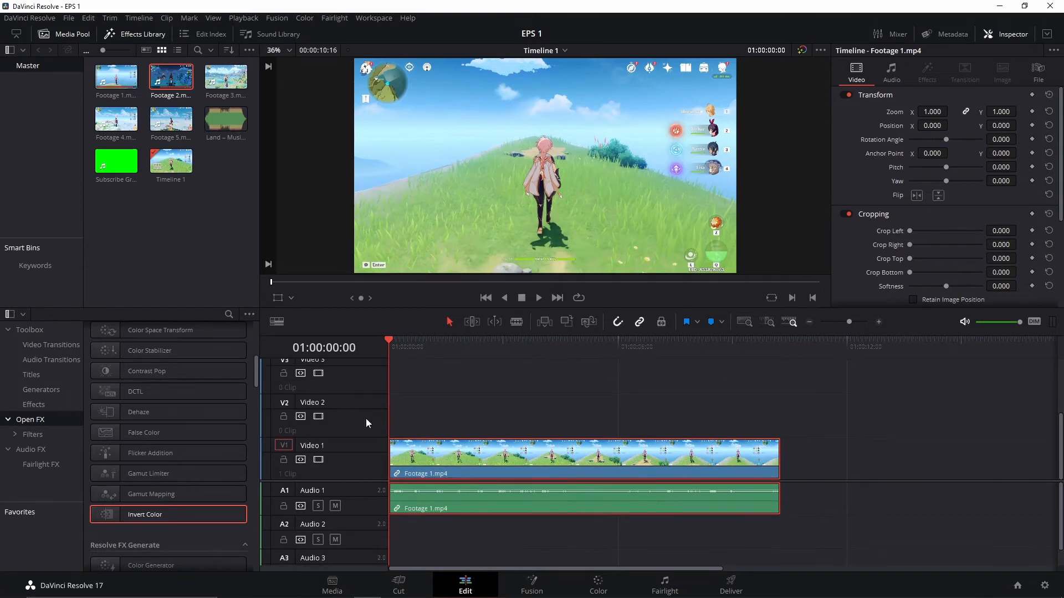
{"action": "left_click_drag", "start_coordinate": [116, 161], "coordinate": [391, 415]}
{"action": "left_click_drag", "start_coordinate": [394, 346], "coordinate": [396, 375]}
{"action": "key", "text": "space"}
{"action": "key", "text": "space"}
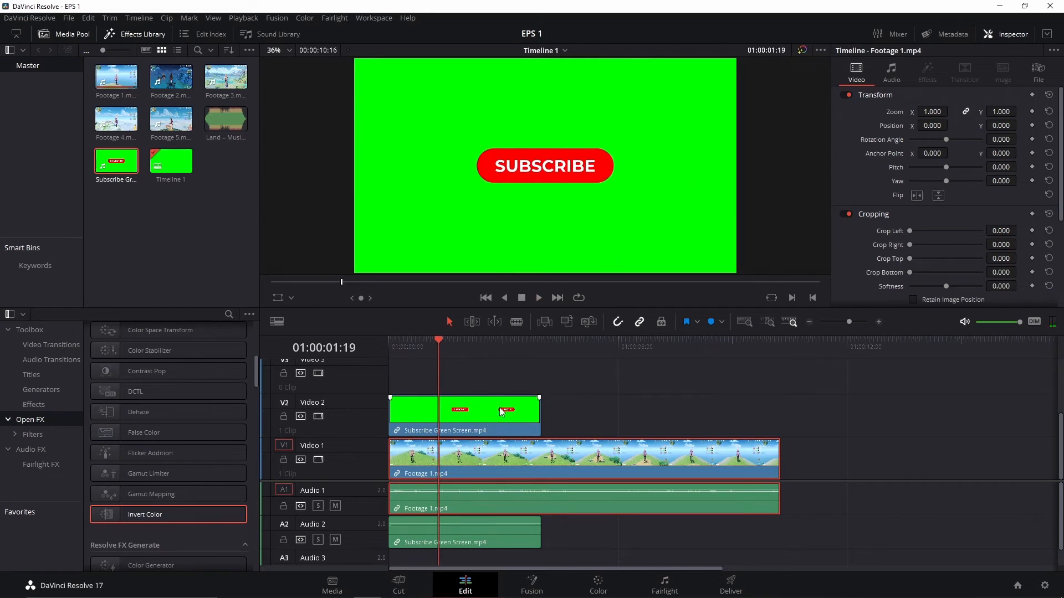
Select the Subscribe Green Screen clip on Video 2 and list the Open FX effects
{"action": "left_click", "coordinate": [468, 422]}
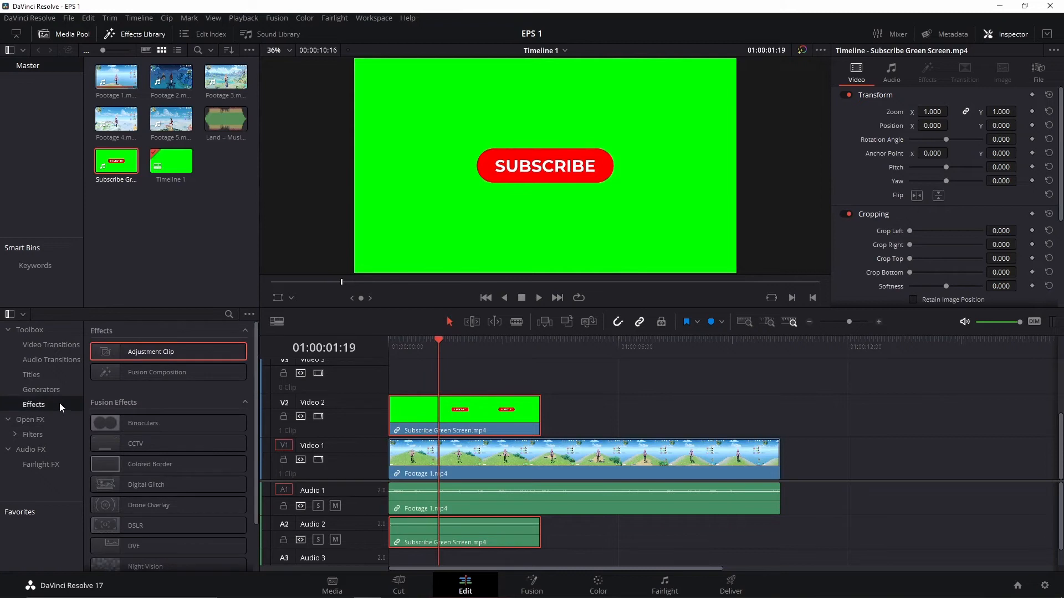
{"action": "left_click", "coordinate": [34, 419]}
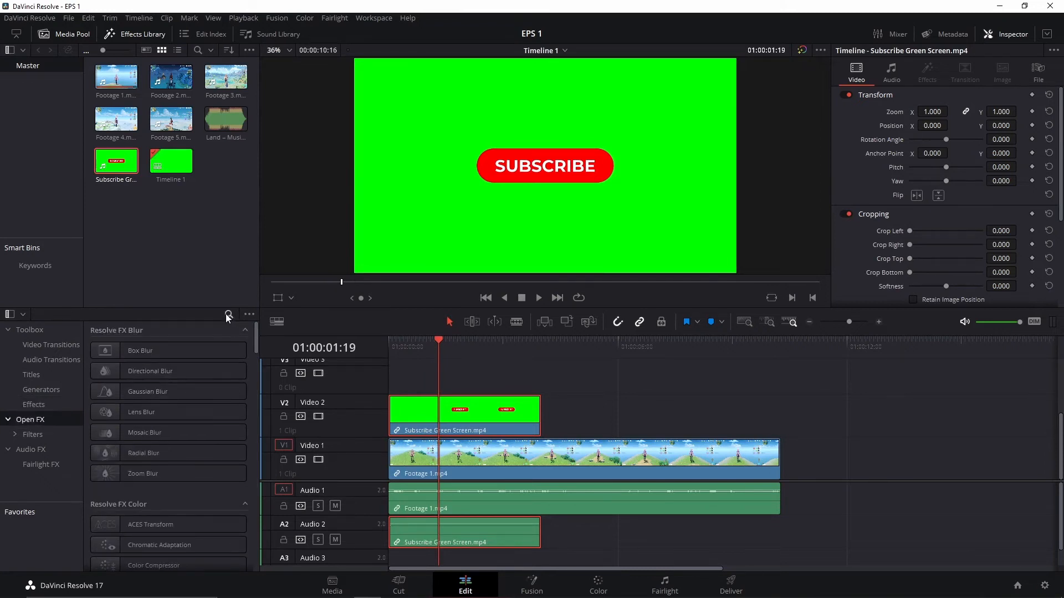
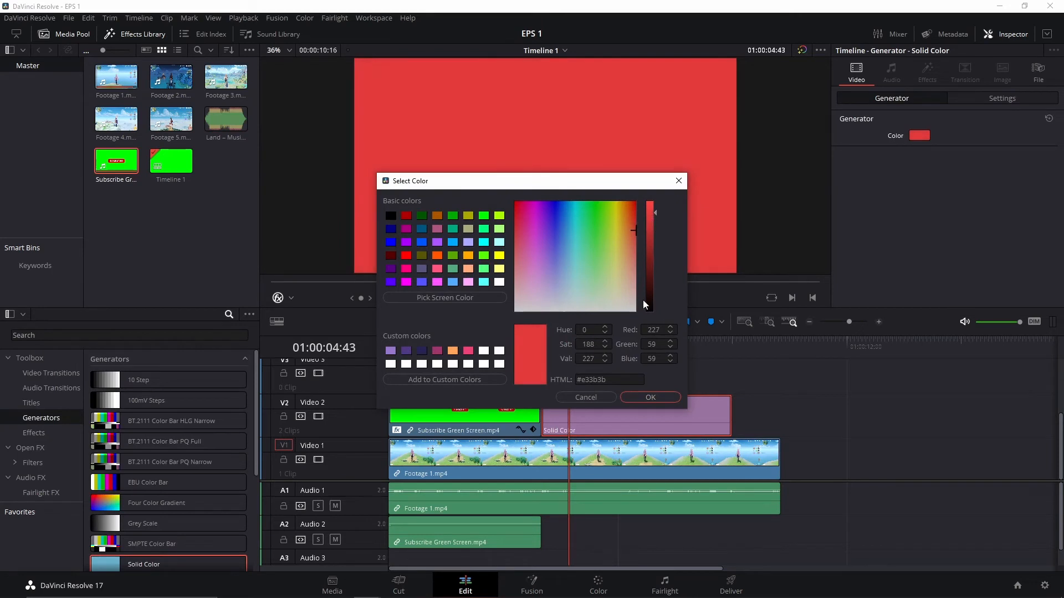
Apply the red #e33b3b to the Solid Color generator and save the project
{"action": "left_click", "coordinate": [652, 397]}
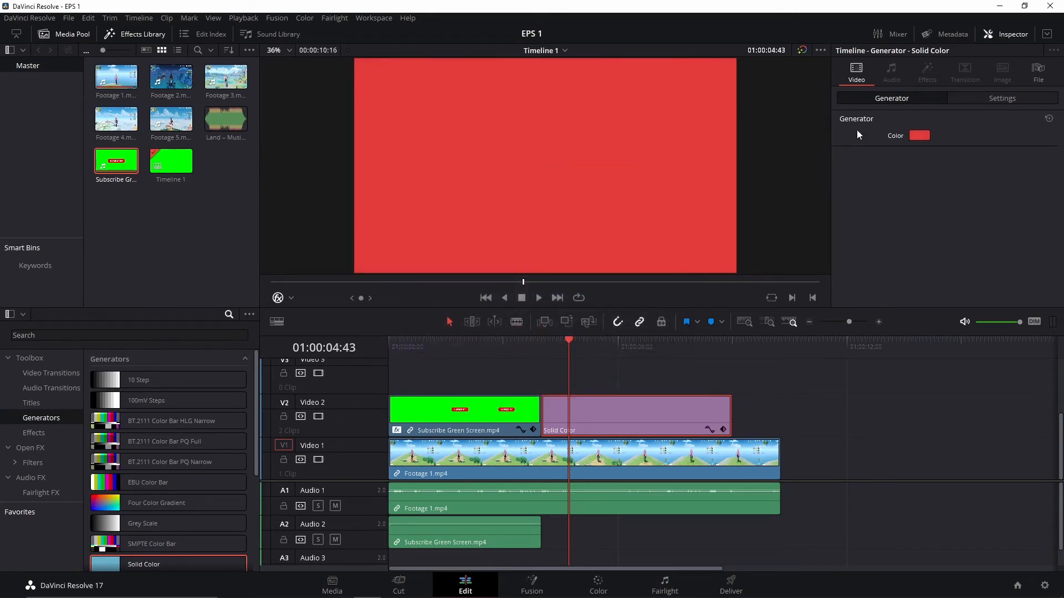
{"action": "key", "text": "ctrl+s"}
Crop the Solid Color clip in the viewer by about 231 left, 1263 right, 223 top and 482 bottom, and move the playhead to 01:00:04:00
{"action": "left_click", "coordinate": [291, 298]}
{"action": "left_click", "coordinate": [311, 315]}
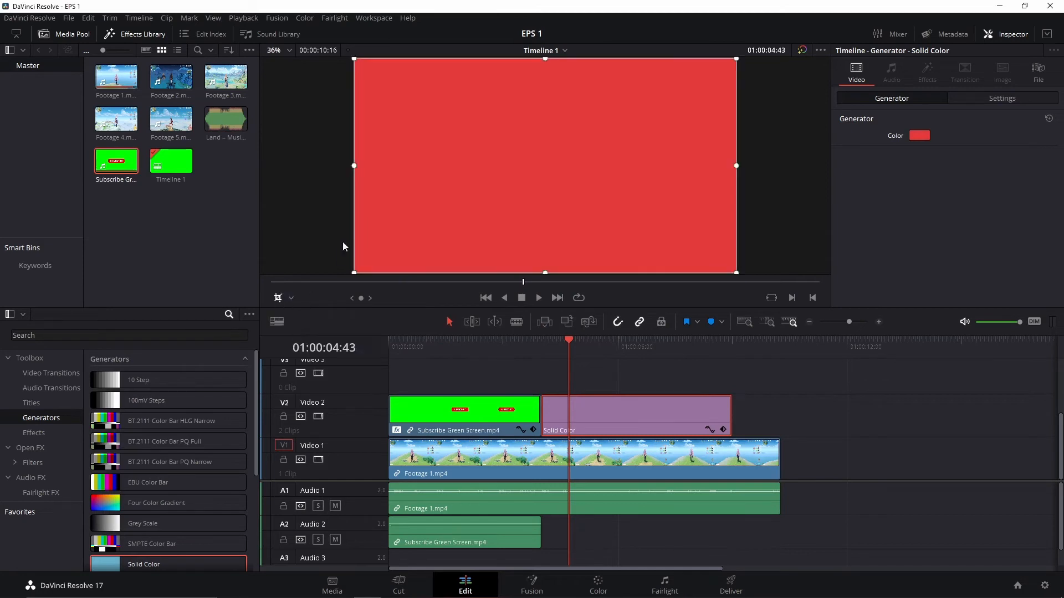
{"action": "left_click_drag", "start_coordinate": [353, 166], "coordinate": [450, 166]}
{"action": "left_click_drag", "start_coordinate": [593, 59], "coordinate": [593, 113]}
{"action": "left_click_drag", "start_coordinate": [737, 195], "coordinate": [512, 187]}
{"action": "left_click_drag", "start_coordinate": [456, 261], "coordinate": [466, 177]}
{"action": "left_click_drag", "start_coordinate": [511, 141], "coordinate": [484, 142]}
{"action": "left_click", "coordinate": [539, 341]}
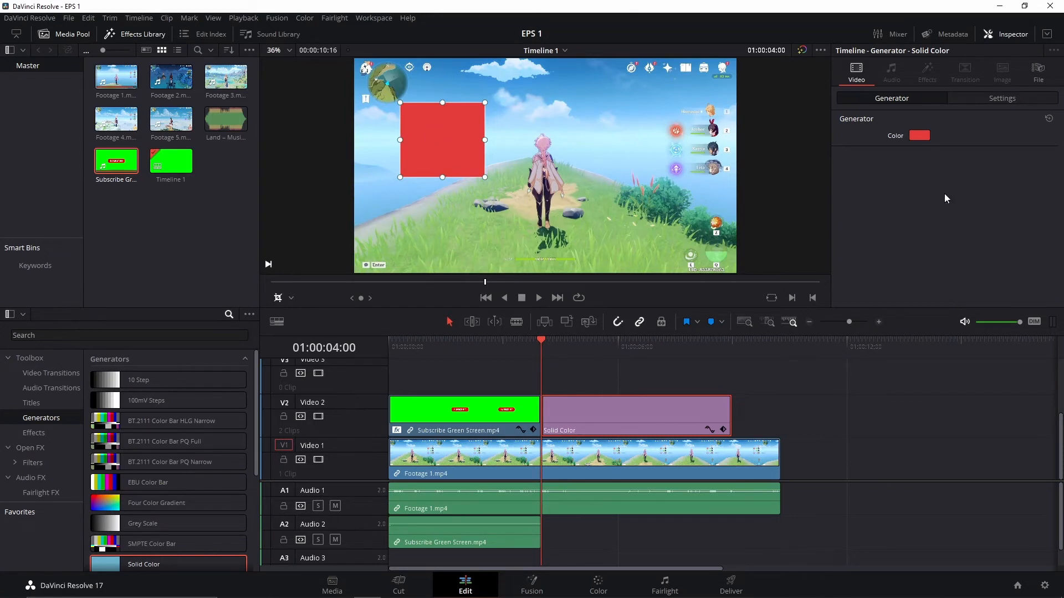
Review the Solid Color clip's generator colour and its transform, cropping, dynamic zoom and composite settings
{"action": "left_click", "coordinate": [1003, 102]}
{"action": "left_click", "coordinate": [912, 102]}
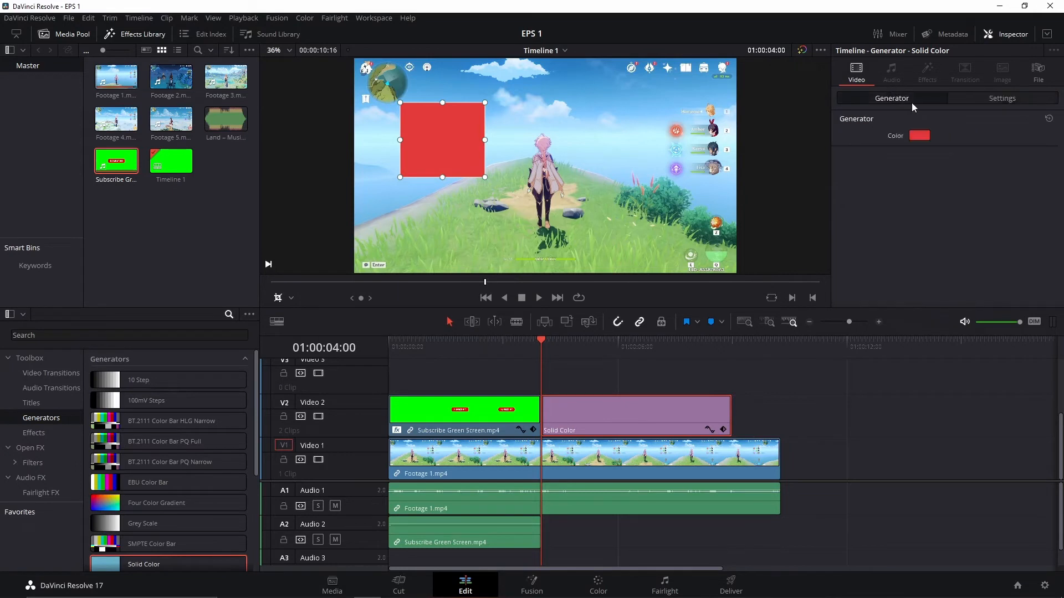
{"action": "left_click", "coordinate": [997, 101]}
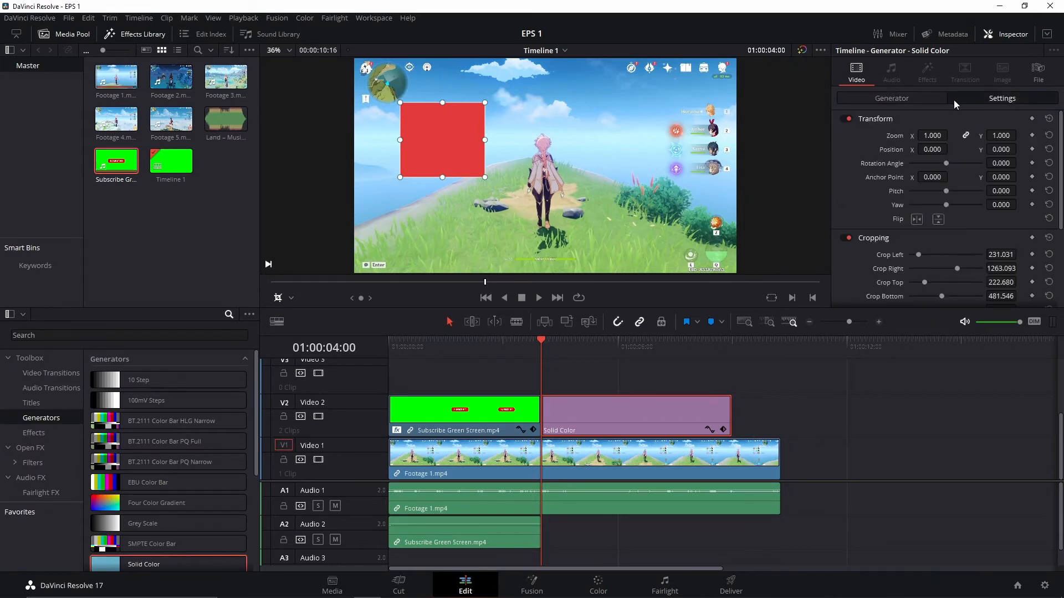
{"action": "left_click", "coordinate": [904, 100]}
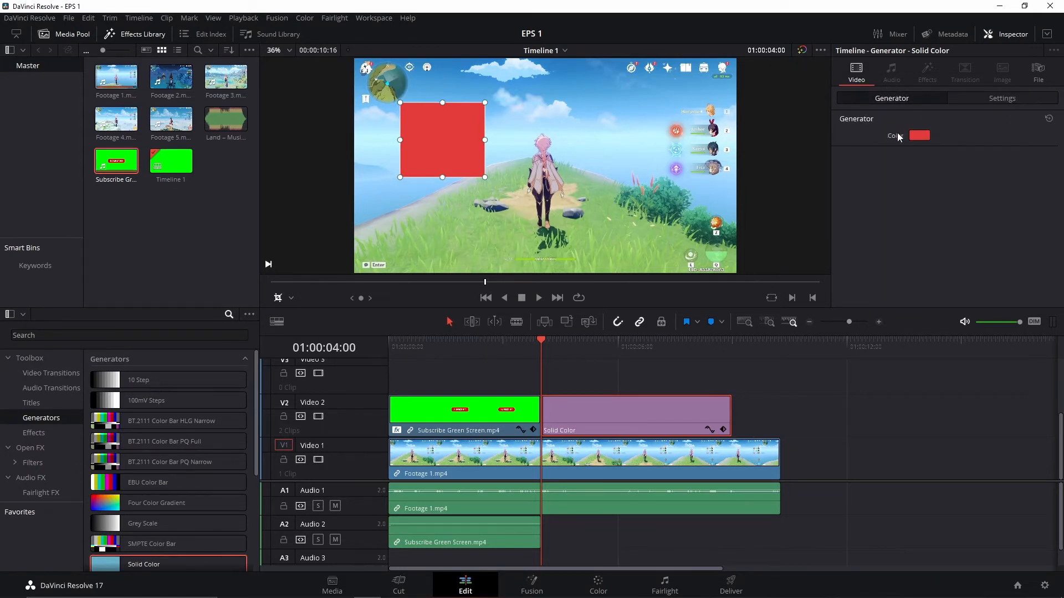
{"action": "left_click", "coordinate": [1019, 100]}
{"action": "scroll", "coordinate": [1053, 149], "scroll_direction": "down", "scroll_amount": 5}
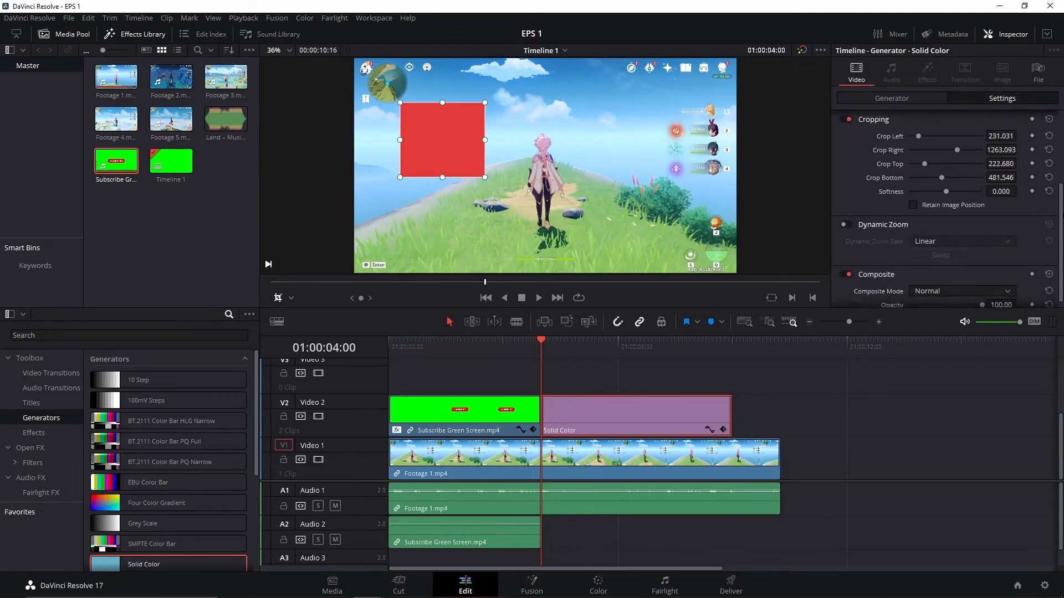
{"action": "scroll", "coordinate": [1052, 150], "scroll_direction": "up", "scroll_amount": 5}
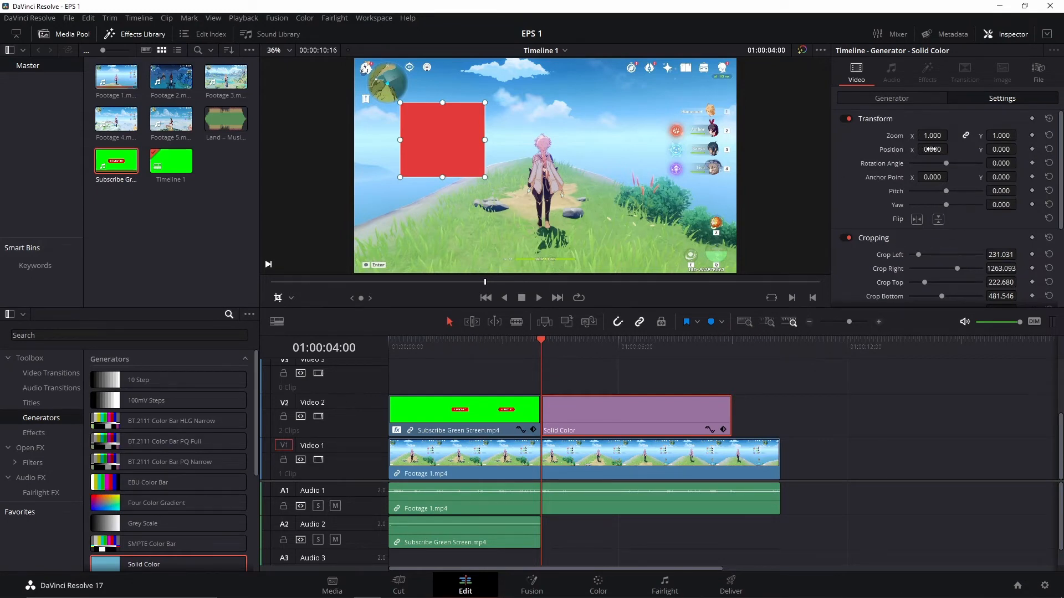
Set the Solid Color clip's Position X to -18 and add a position keyframe at 01:00:04:00
{"action": "left_click_drag", "start_coordinate": [931, 149], "coordinate": [950, 149]}
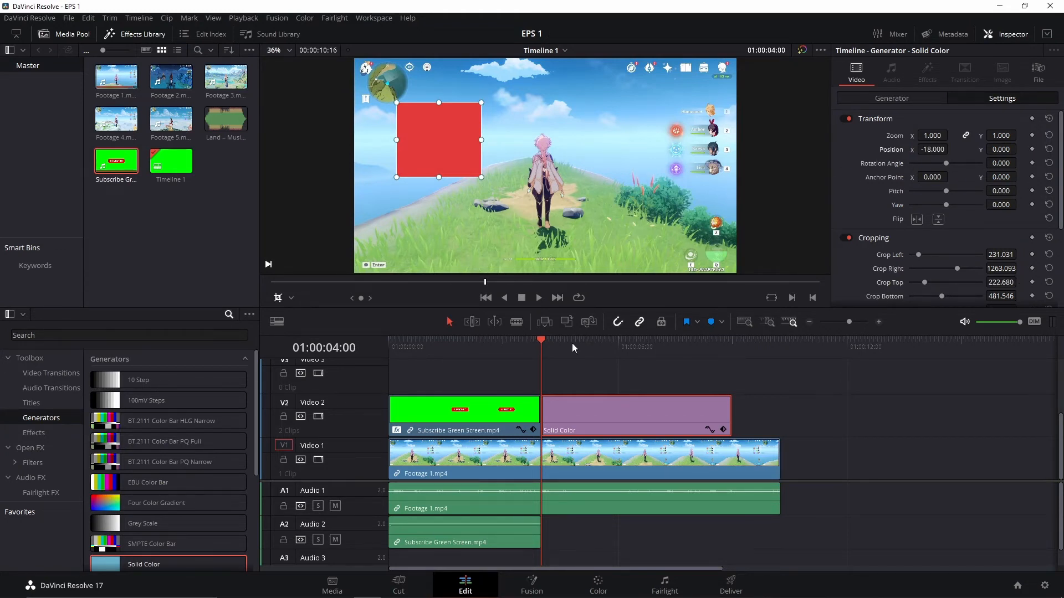
{"action": "left_click_drag", "start_coordinate": [572, 344], "coordinate": [549, 352]}
{"action": "left_click_drag", "start_coordinate": [849, 322], "coordinate": [850, 322]}
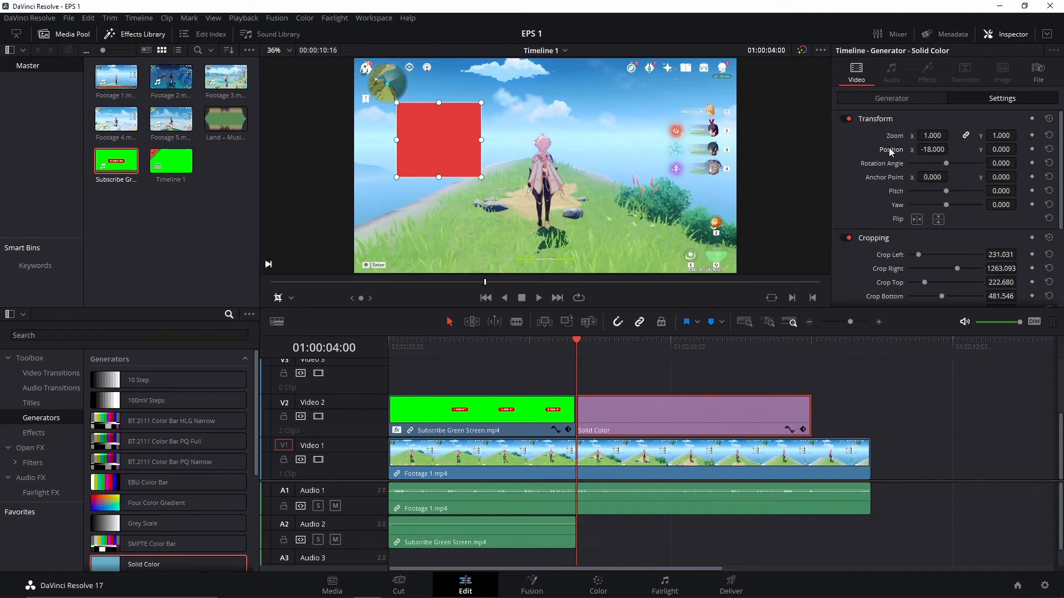
{"action": "left_click", "coordinate": [1032, 149]}
Add a second position keyframe to the Solid Color clip at 01:00:05:23 with Position X at 613
{"action": "left_click_drag", "start_coordinate": [585, 346], "coordinate": [643, 347]}
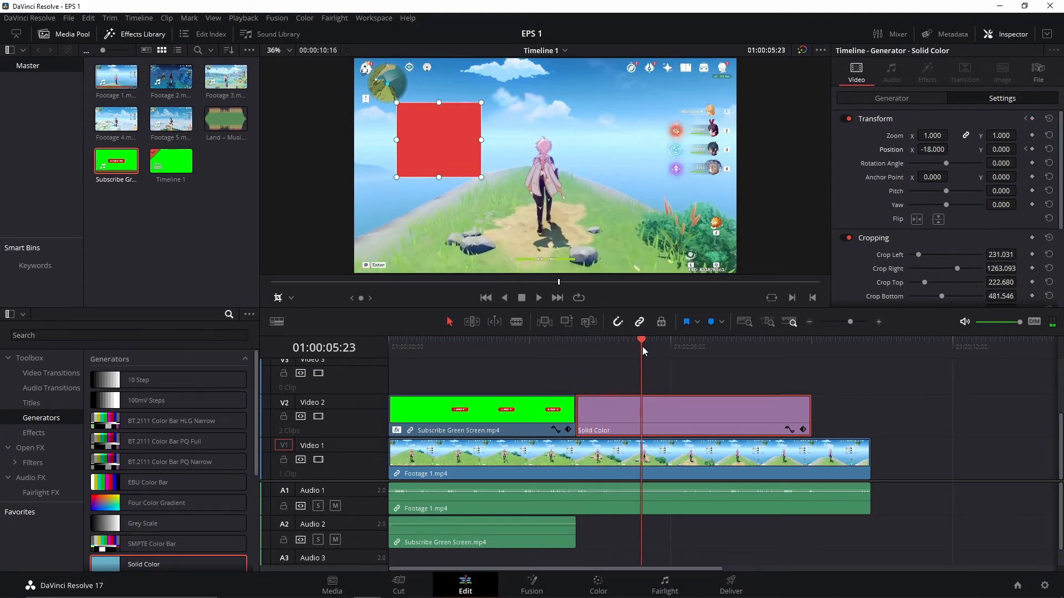
{"action": "left_click", "coordinate": [1032, 150]}
{"action": "left_click_drag", "start_coordinate": [927, 150], "coordinate": [956, 149]}
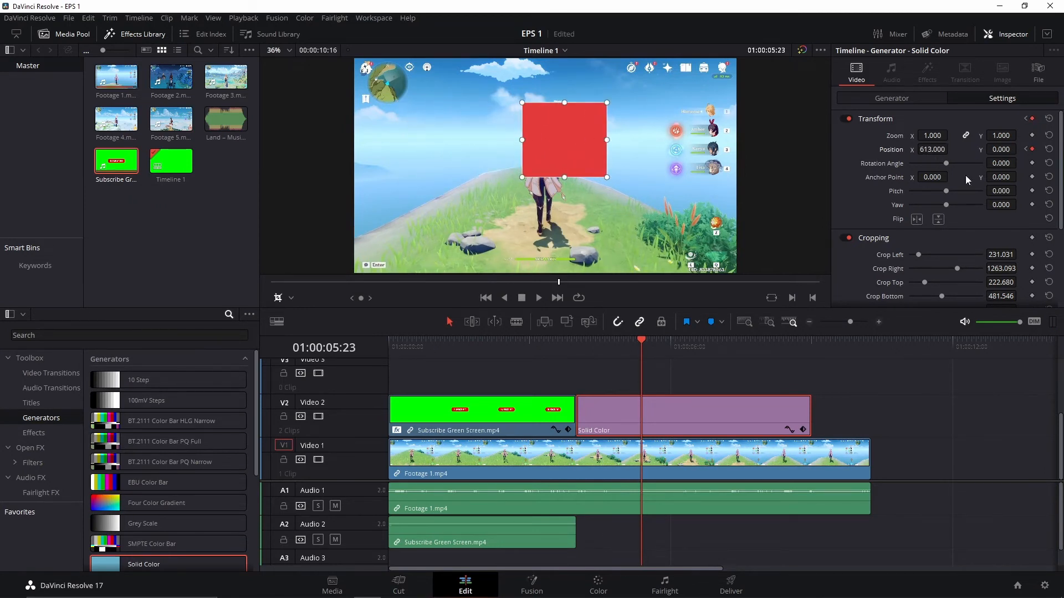
Play the Solid Color clip's horizontal movement repeatedly from 01:00:04:00
{"action": "left_click", "coordinate": [576, 347]}
{"action": "key", "text": "space"}
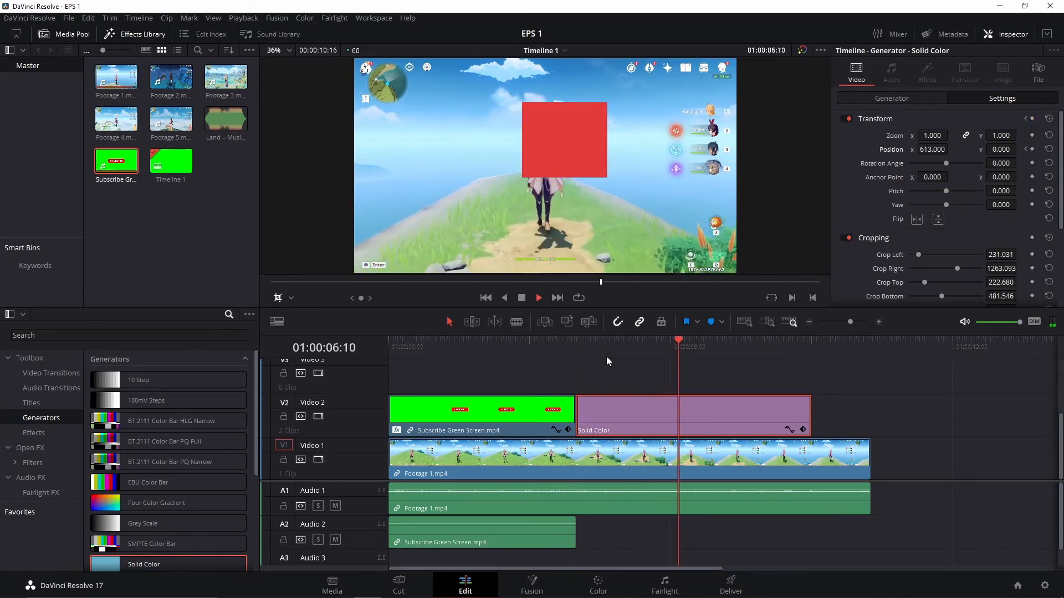
{"action": "left_click", "coordinate": [577, 348]}
{"action": "key", "text": "space"}
{"action": "left_click", "coordinate": [583, 352]}
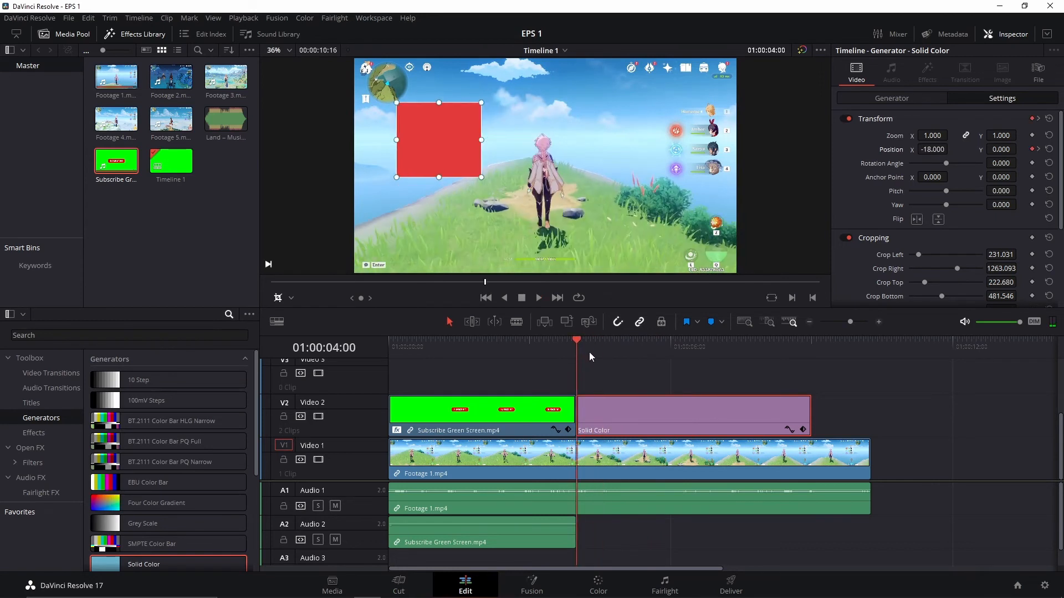
{"action": "key", "text": "space"}
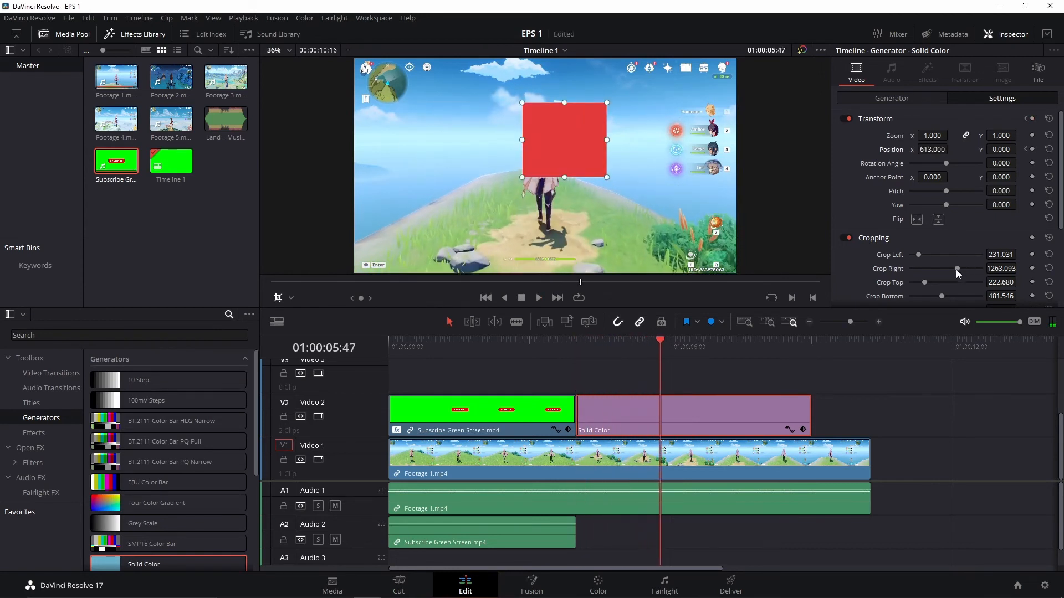
Keyframe the Solid Color clip's Position Y at -268 at 01:00:06:30, and play the animation from 01:00:04:00
{"action": "key", "text": "space"}
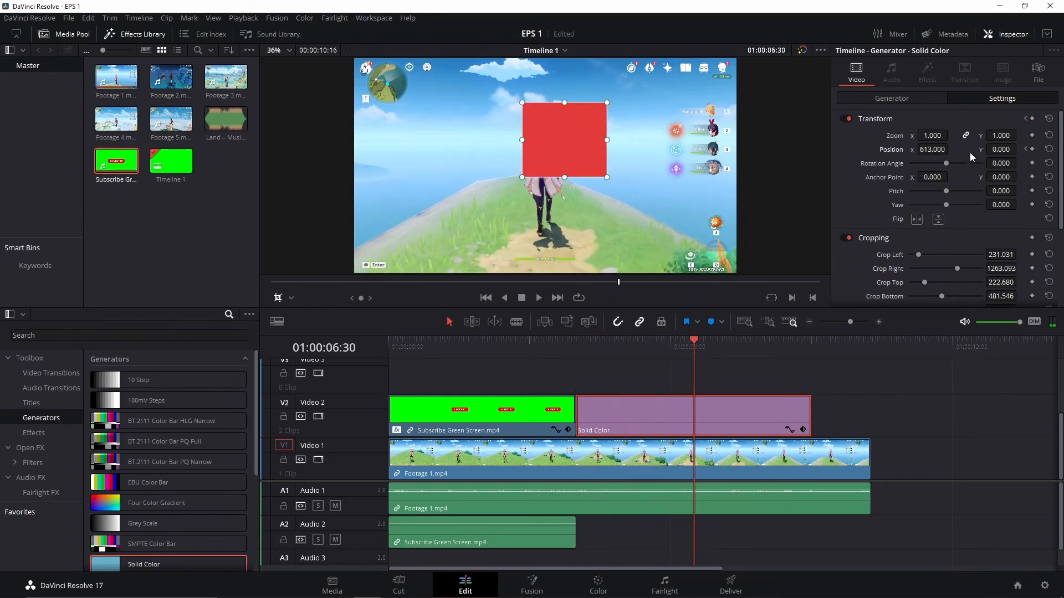
{"action": "left_click_drag", "start_coordinate": [1004, 150], "coordinate": [965, 160]}
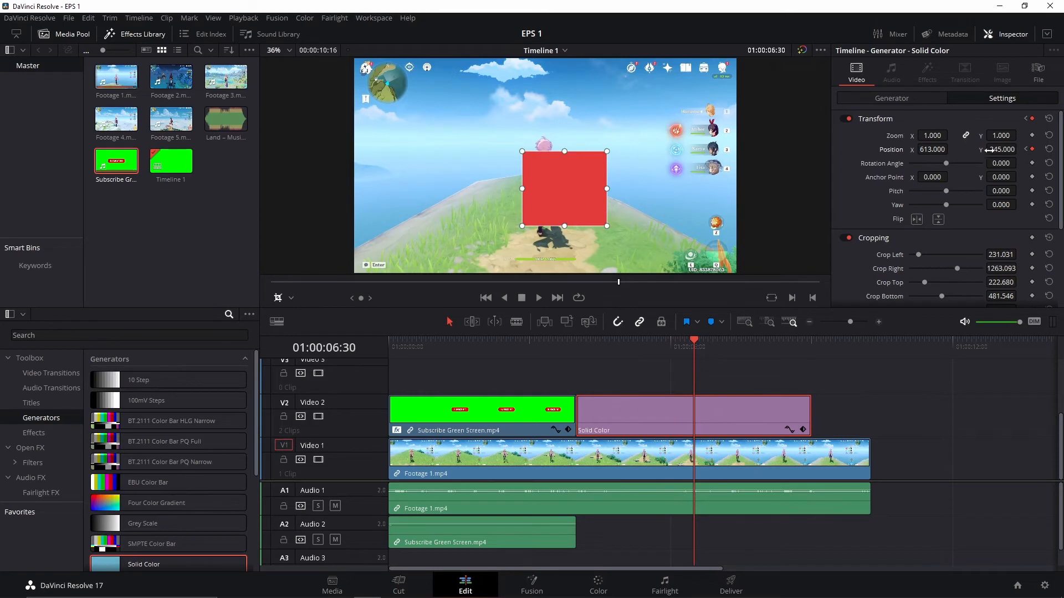
{"action": "left_click", "coordinate": [577, 343]}
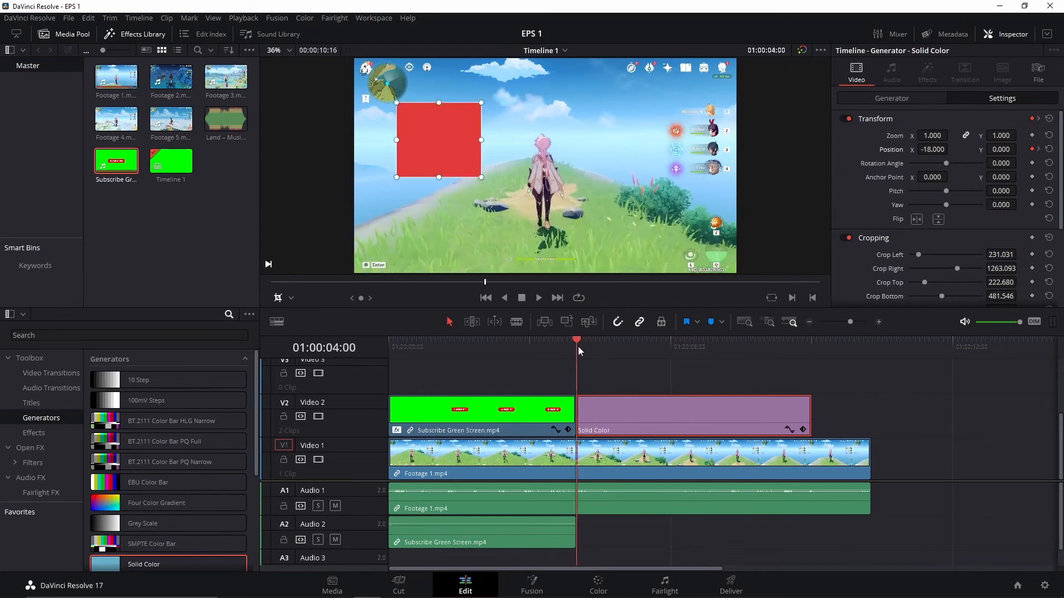
{"action": "key", "text": "space"}
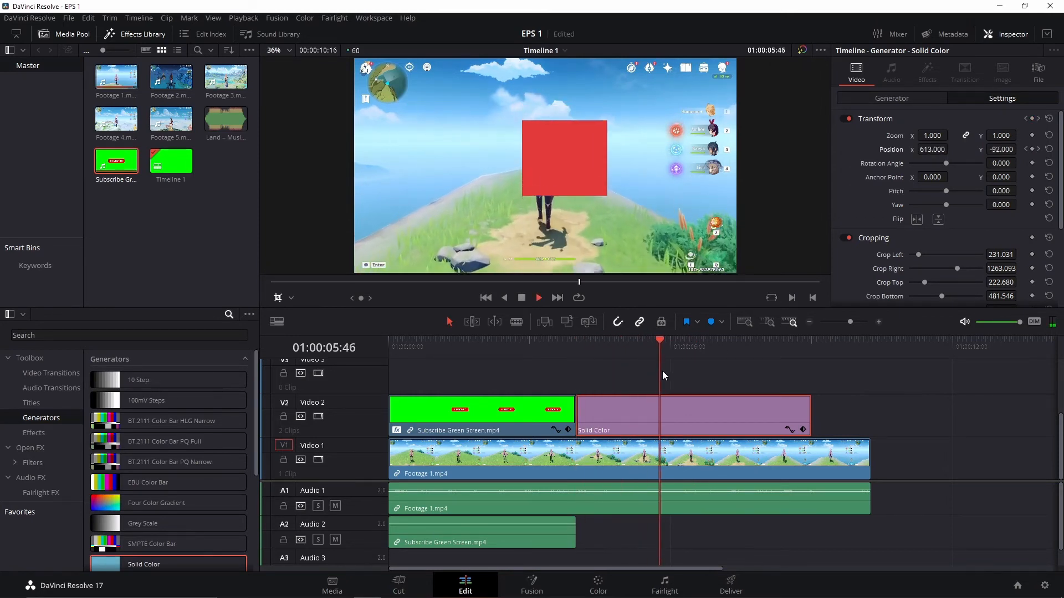
{"action": "key", "text": "space"}
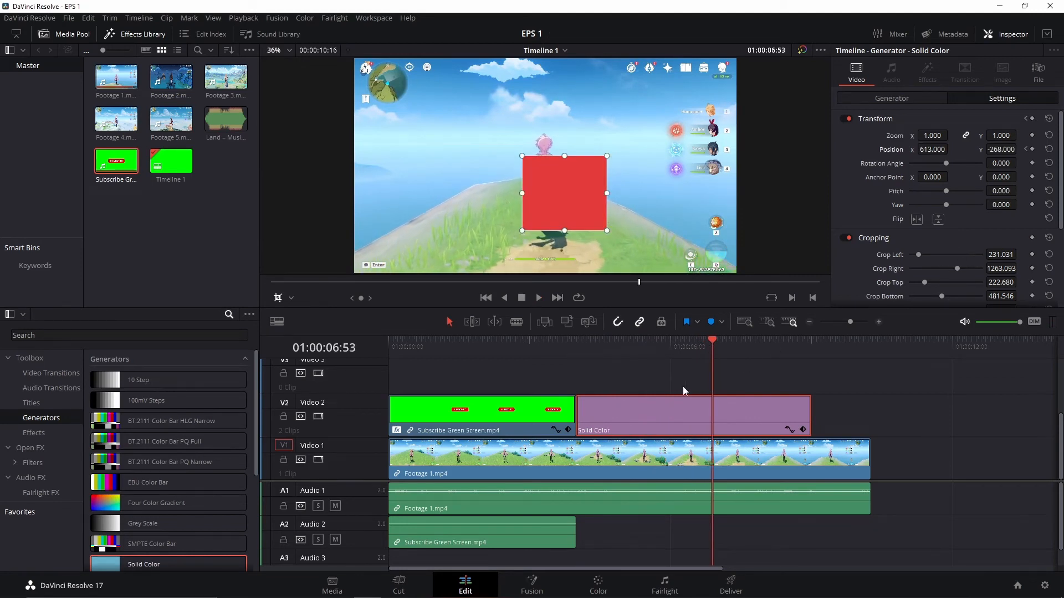
Show the Solid Color clip's keyframe track, moving the second keyframe to about 01:00:05:57 and the third closer to the clip's end
{"action": "left_click", "coordinate": [803, 431]}
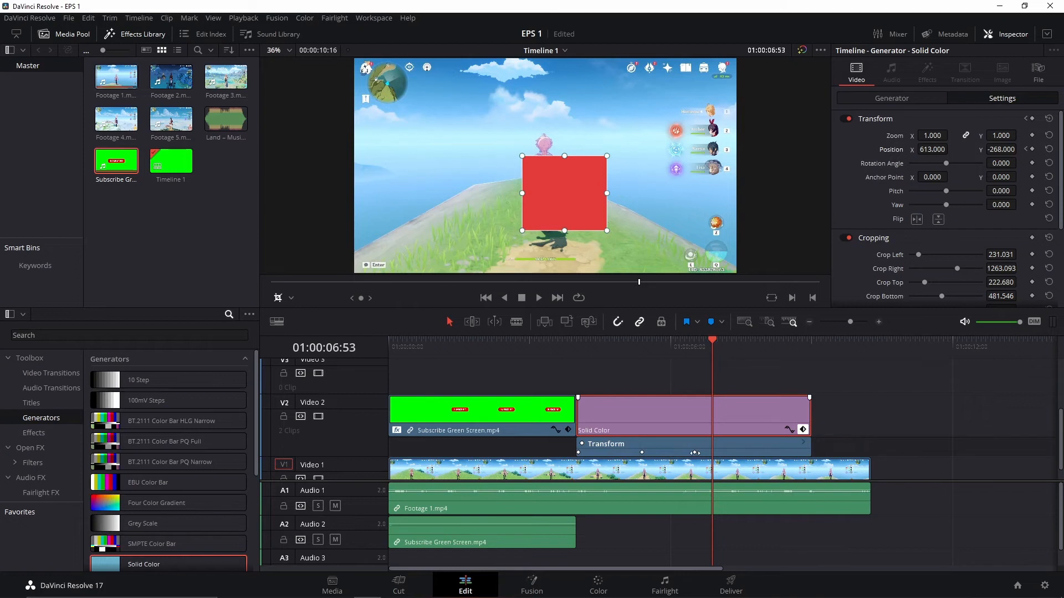
{"action": "left_click_drag", "start_coordinate": [694, 452], "coordinate": [745, 453]}
{"action": "left_click_drag", "start_coordinate": [641, 452], "coordinate": [667, 453]}
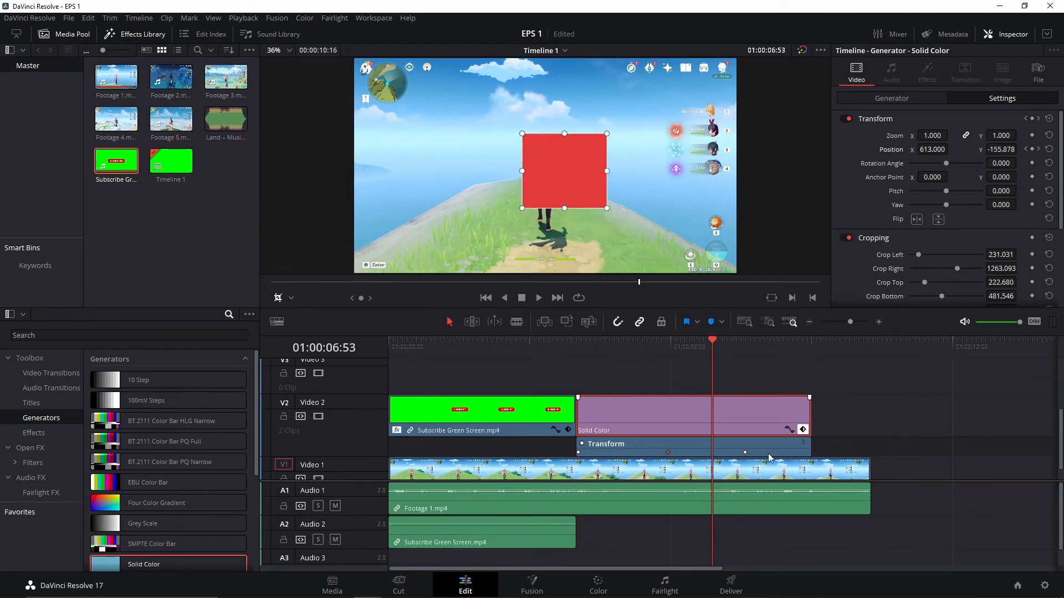
{"action": "left_click_drag", "start_coordinate": [745, 453], "coordinate": [763, 453]}
Play the retimed animation from 01:00:04:00 and shift the third transform keyframe to 01:00:07:55
{"action": "left_click", "coordinate": [581, 344]}
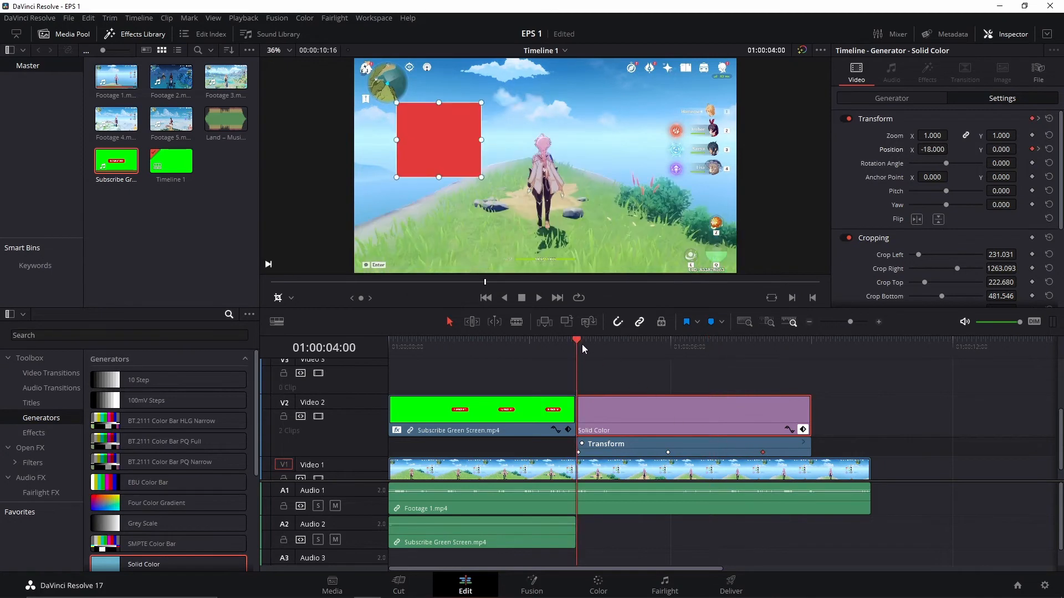
{"action": "key", "text": "space"}
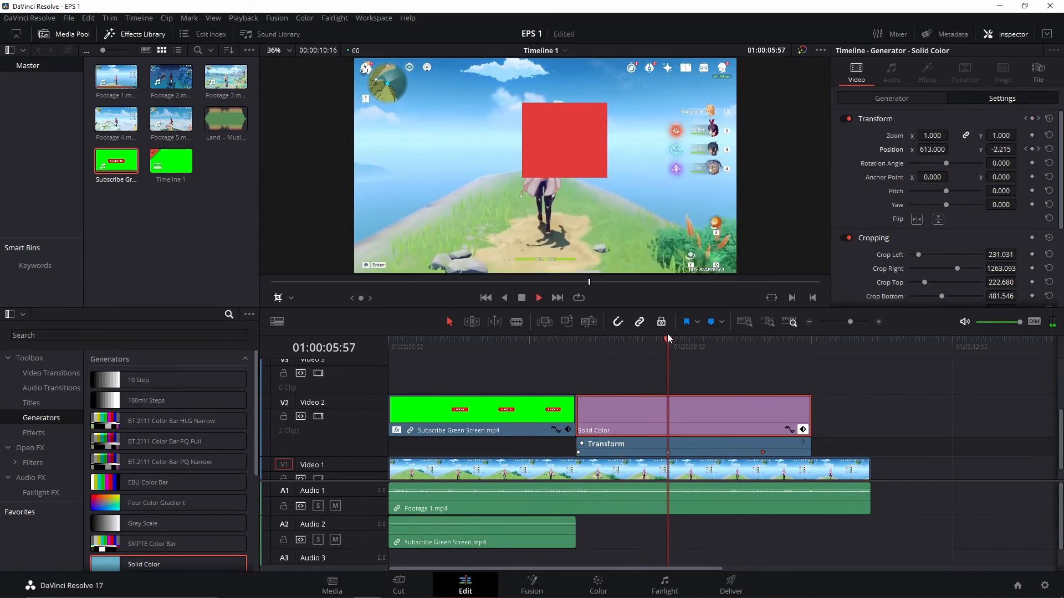
{"action": "key", "text": "space"}
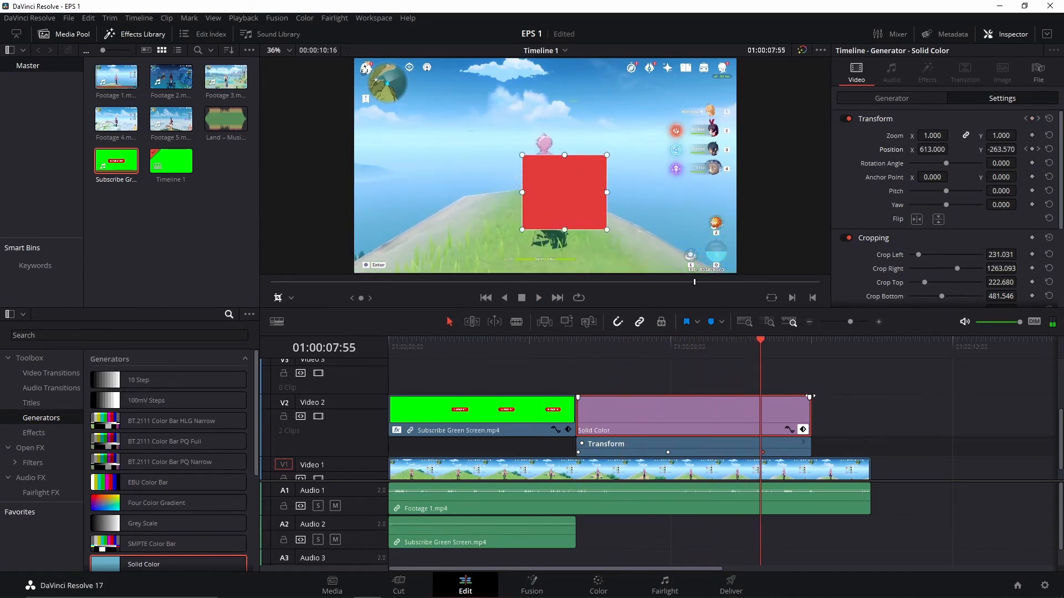
{"action": "mouse_move", "coordinate": [763, 453]}
{"action": "left_mouse_down"}
{"action": "mouse_move", "coordinate": [705, 455]}
{"action": "mouse_move", "coordinate": [760, 453]}
{"action": "left_mouse_up"}
Open the Solid Color clip's Position X curve and select its middle keyframe
{"action": "left_click", "coordinate": [787, 429]}
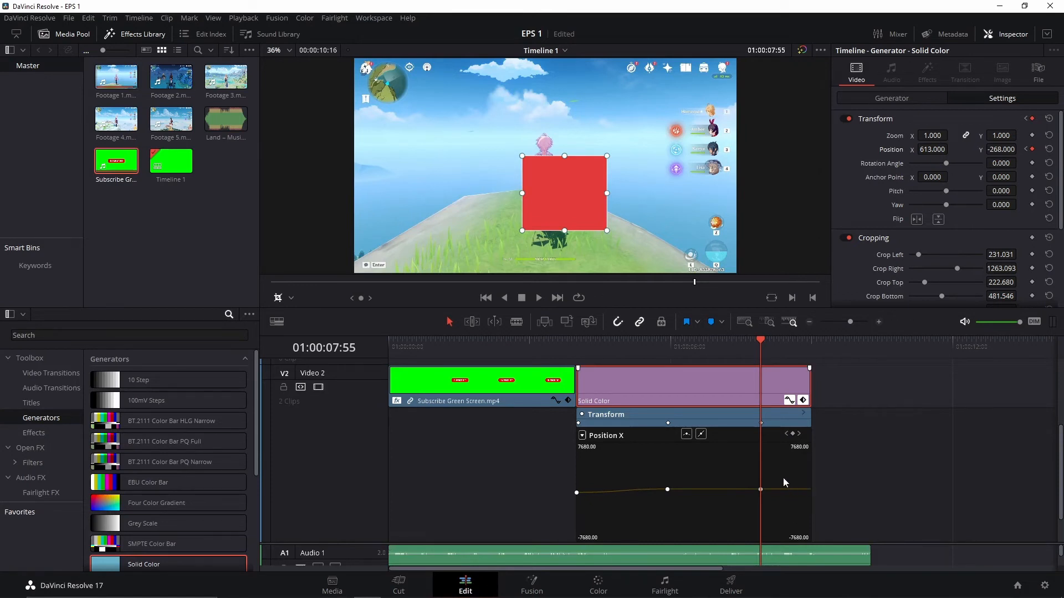
{"action": "left_click", "coordinate": [668, 489]}
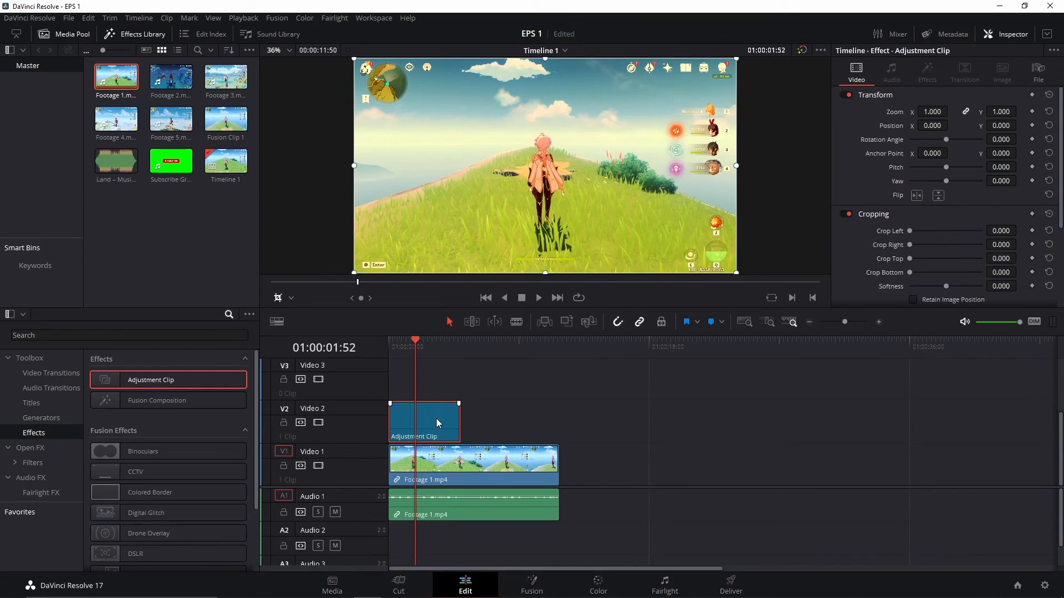
Play past the end of the Adjustment Clip on Video 2, and look over the Color and Fairlight pages
{"action": "key", "text": "space"}
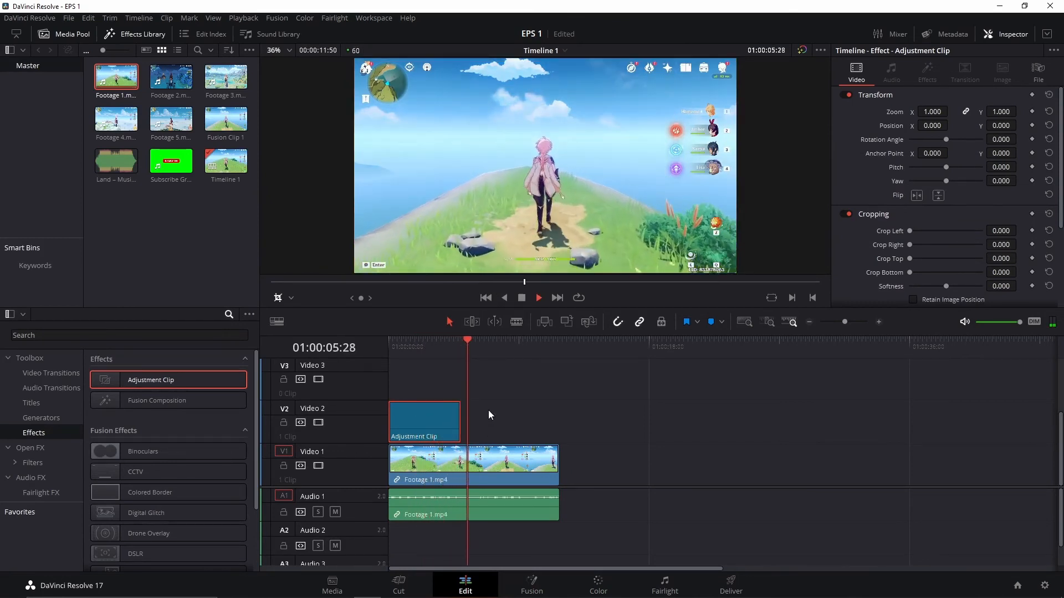
{"action": "left_click", "coordinate": [598, 585]}
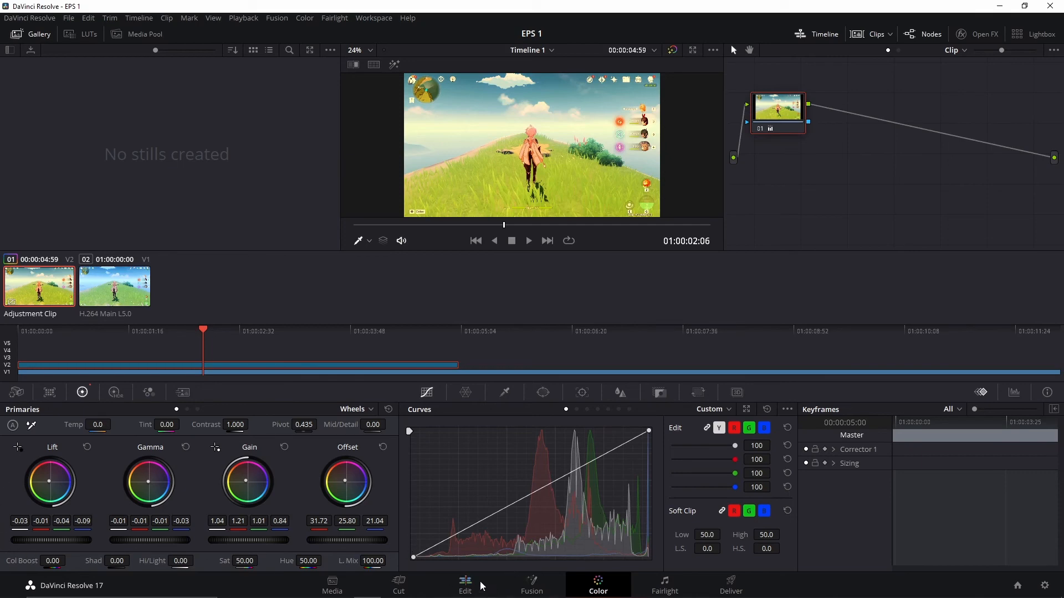
{"action": "left_click", "coordinate": [664, 586]}
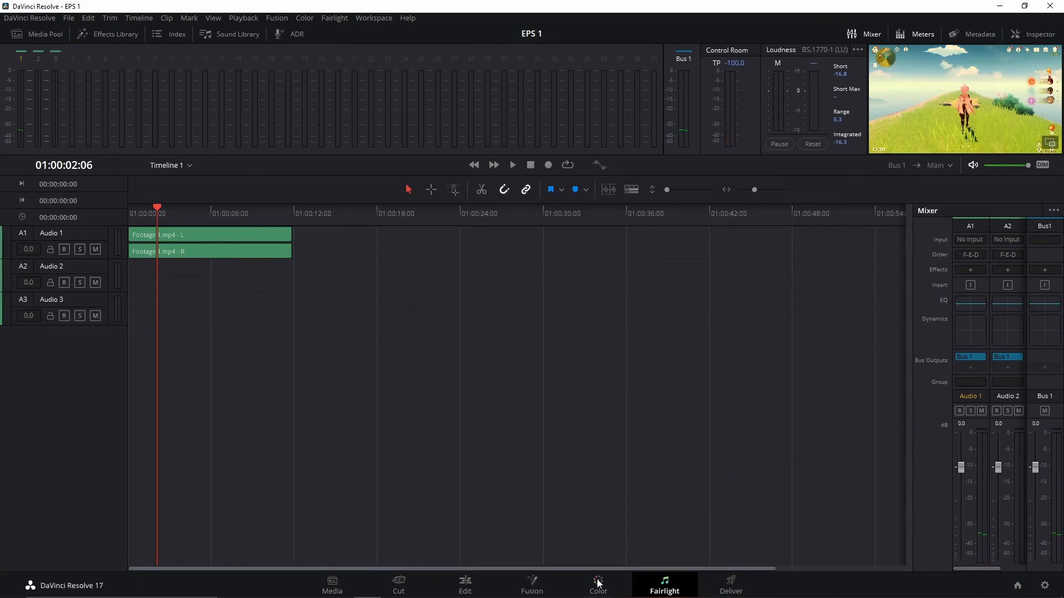
Look over the Edit page and the Color page for the Adjustment Clip's grade, and return to editing
{"action": "left_click", "coordinate": [465, 585]}
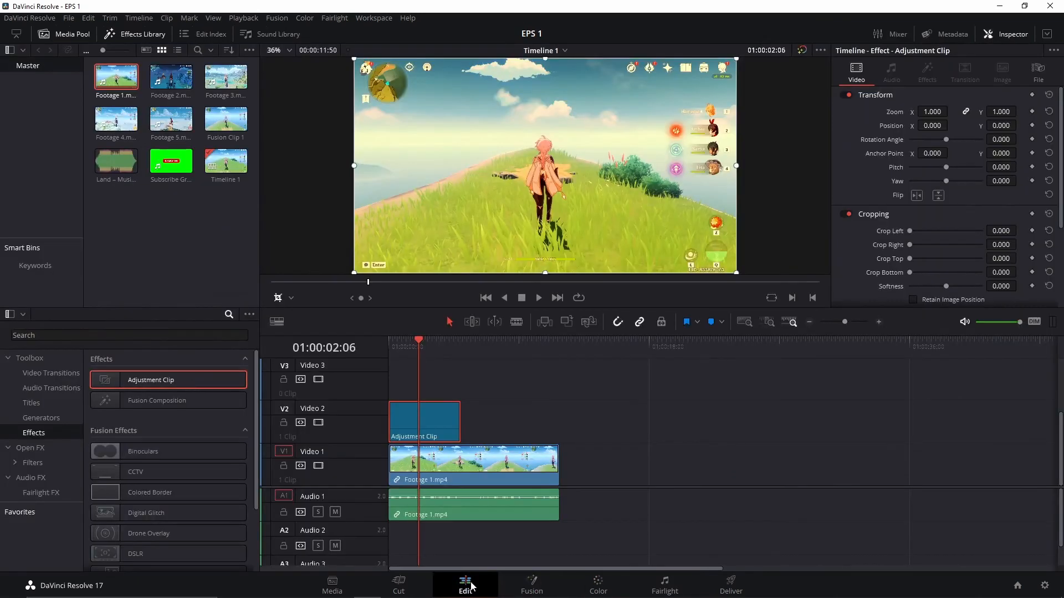
{"action": "left_click", "coordinate": [594, 585]}
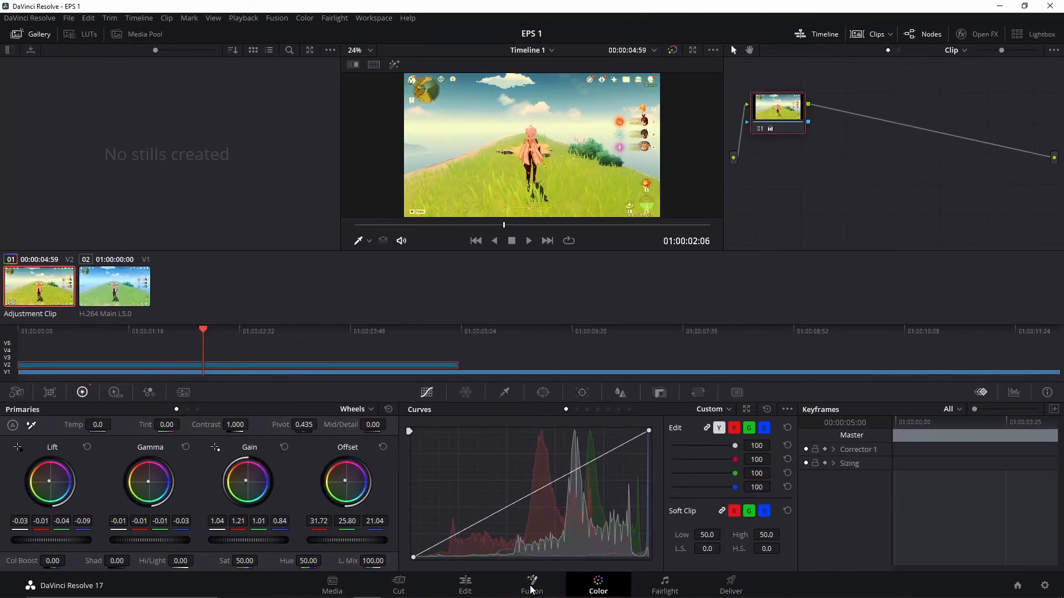
{"action": "left_click", "coordinate": [468, 586]}
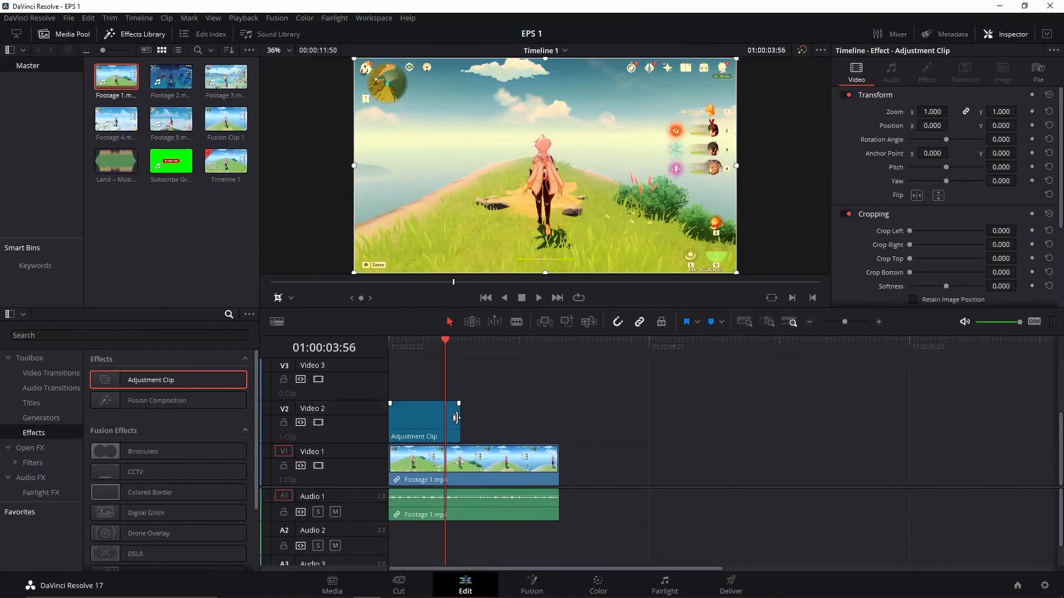
Lengthen the Adjustment Clip on Video 2 over more of the footage, and disable the second Adjustment Clip beside it
{"action": "left_click_drag", "start_coordinate": [456, 418], "coordinate": [513, 418]}
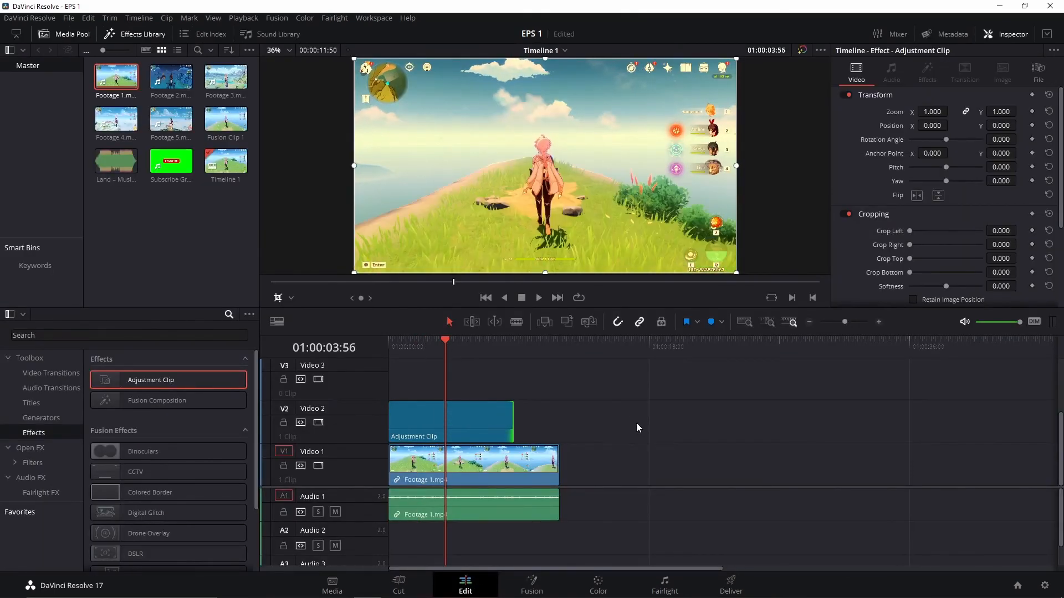
{"action": "key", "text": "space"}
{"action": "key", "text": "d"}
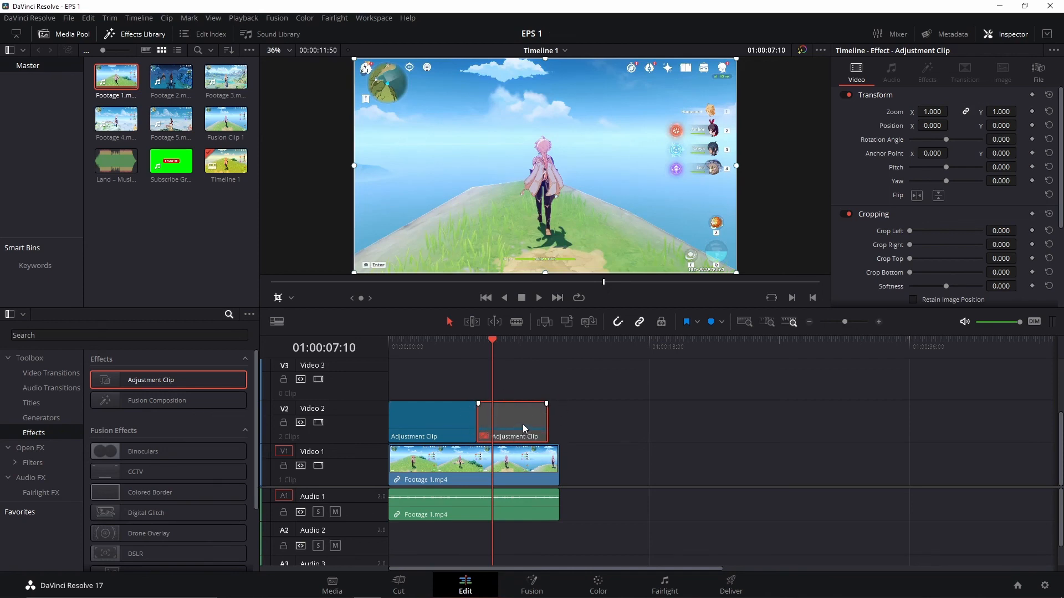
Open the Deliver page, name the render file Belajar and set its location to D:\MULTIMEDIA\KONTEN\DR 17\EPS 1
{"action": "key", "text": "shift+8"}
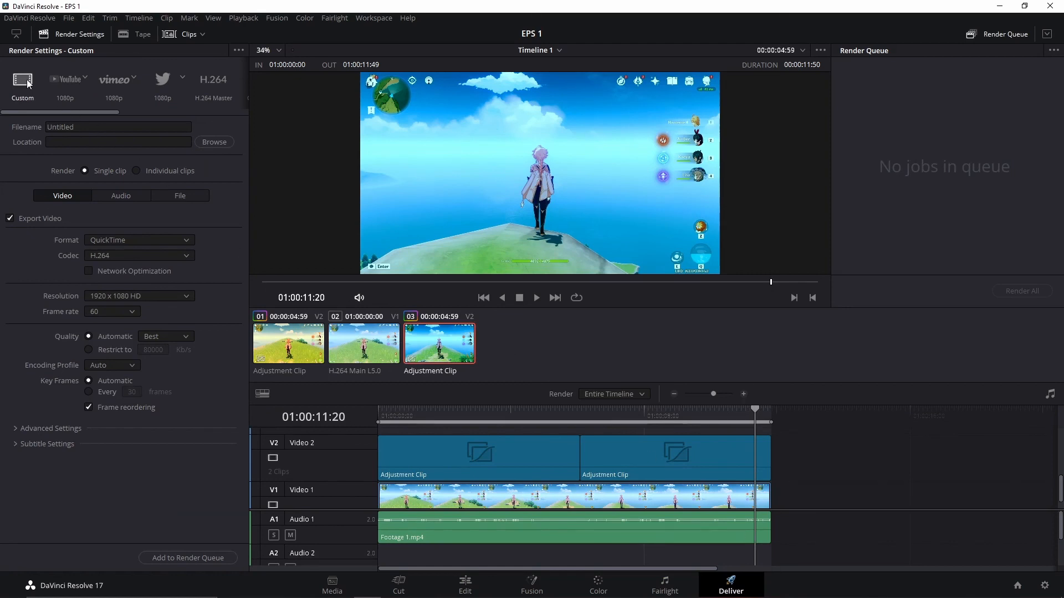
{"action": "mouse_move", "coordinate": [94, 111]}
{"action": "left_mouse_down"}
{"action": "mouse_move", "coordinate": [212, 107]}
{"action": "mouse_move", "coordinate": [82, 108]}
{"action": "left_mouse_up"}
{"action": "left_click", "coordinate": [91, 126]}
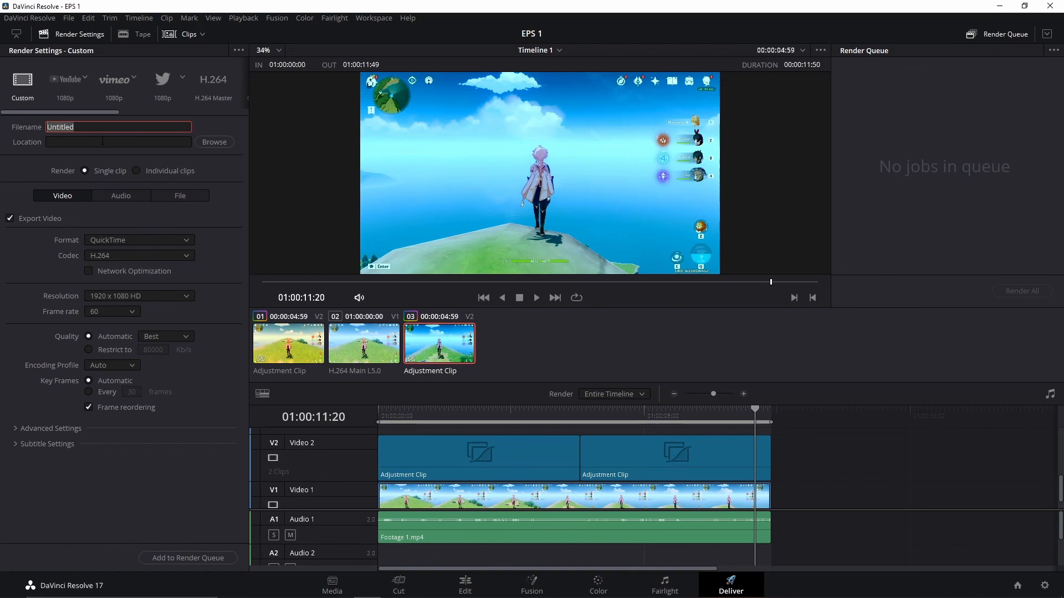
{"action": "type", "text": "Belajar"}
{"action": "left_click", "coordinate": [210, 143]}
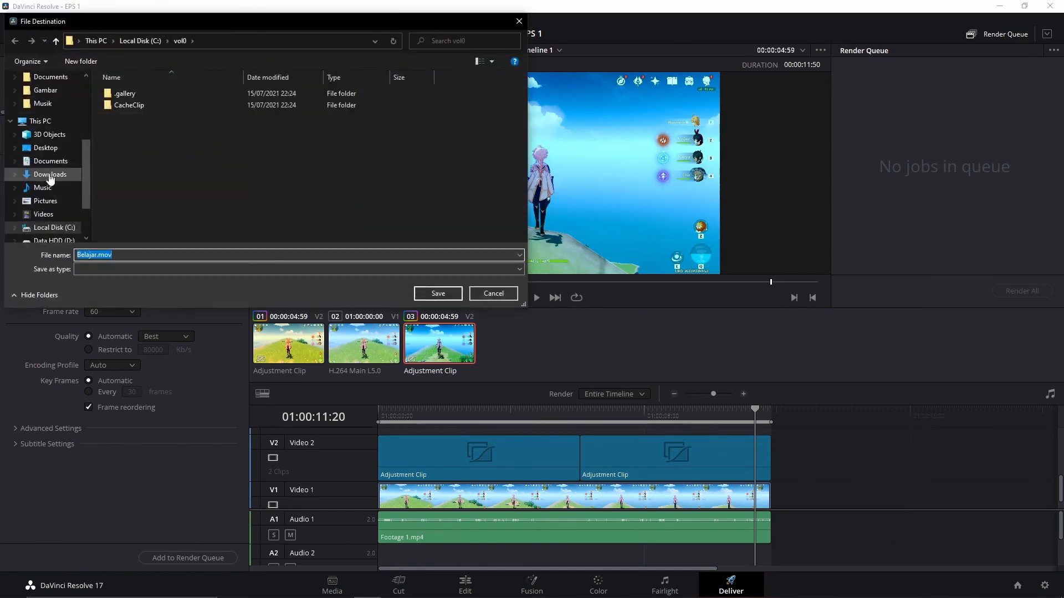
{"action": "key", "text": "Escape"}
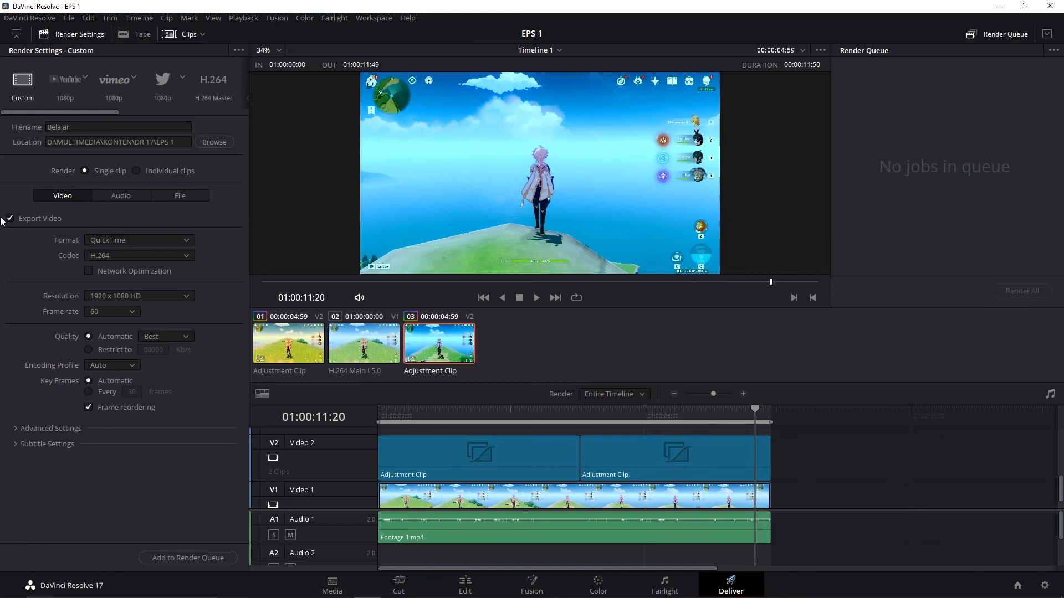
Set the export format to MP4 and restrict the video quality to 80000 Kb/s
{"action": "left_click", "coordinate": [129, 240]}
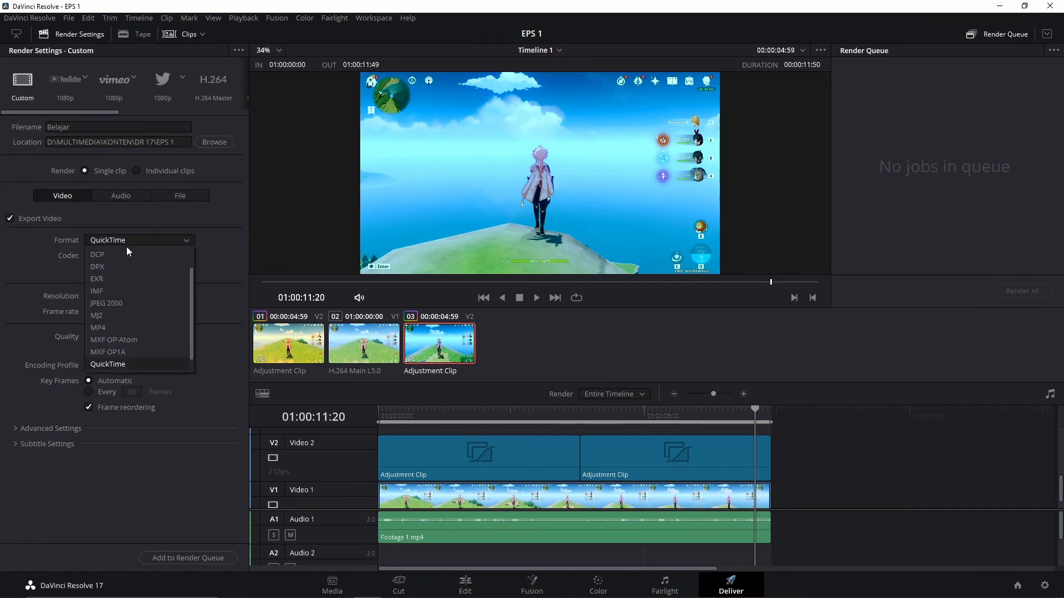
{"action": "left_click", "coordinate": [93, 324]}
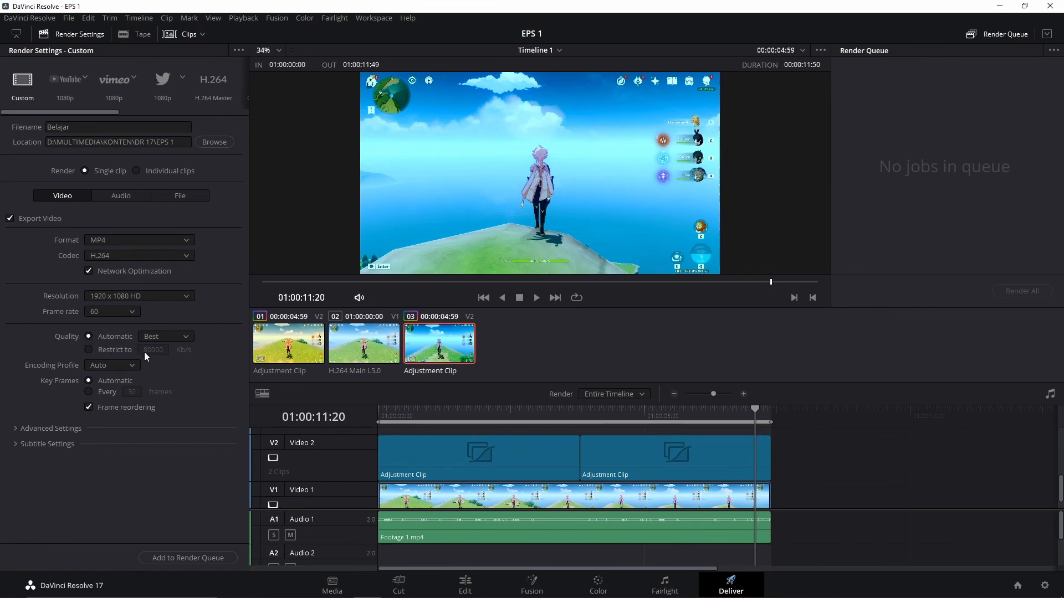
{"action": "left_click", "coordinate": [88, 350]}
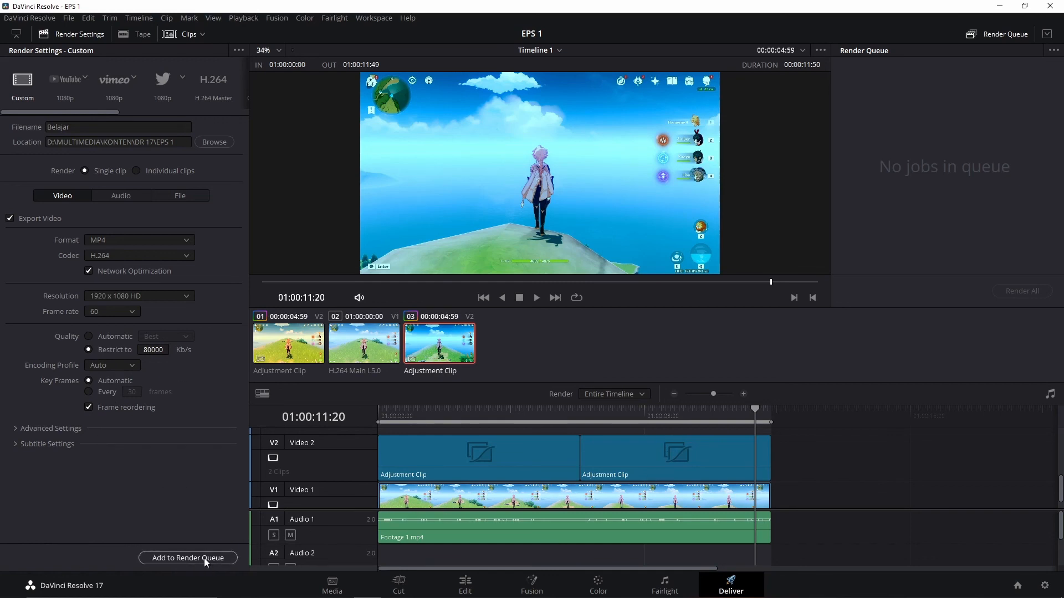
Limit the render to an In/Out Range with the in point at 01:00:00:50 and the out point at 01:00:08:32
{"action": "left_click", "coordinate": [414, 407]}
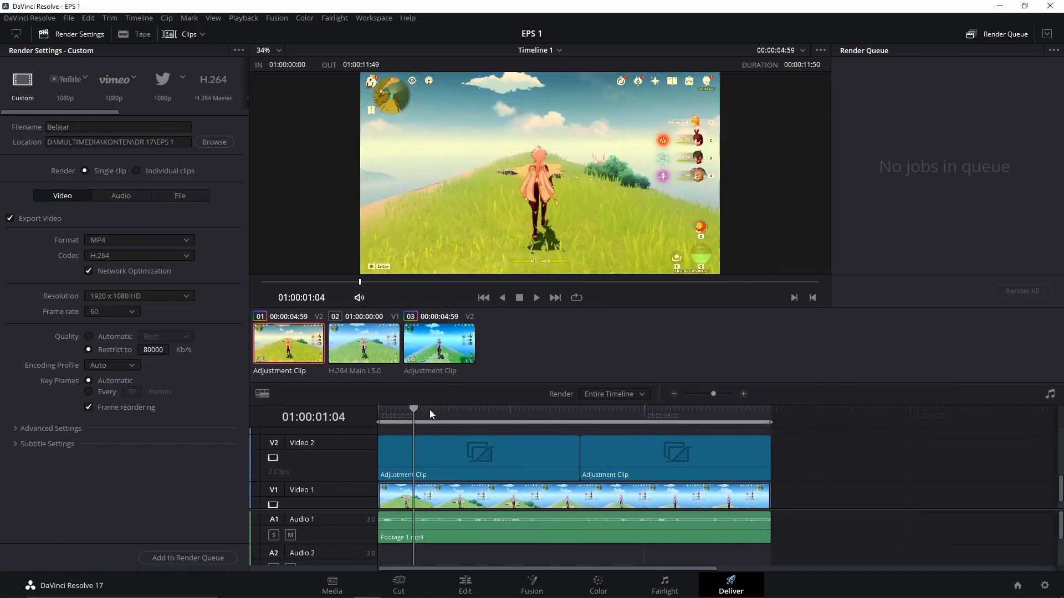
{"action": "left_click", "coordinate": [580, 415]}
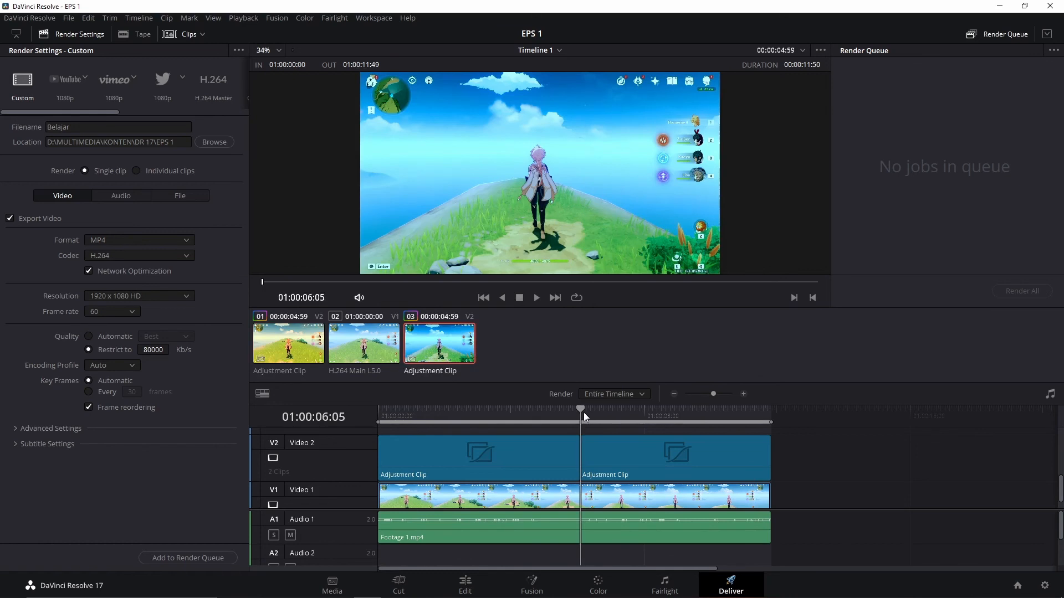
{"action": "left_click", "coordinate": [408, 411]}
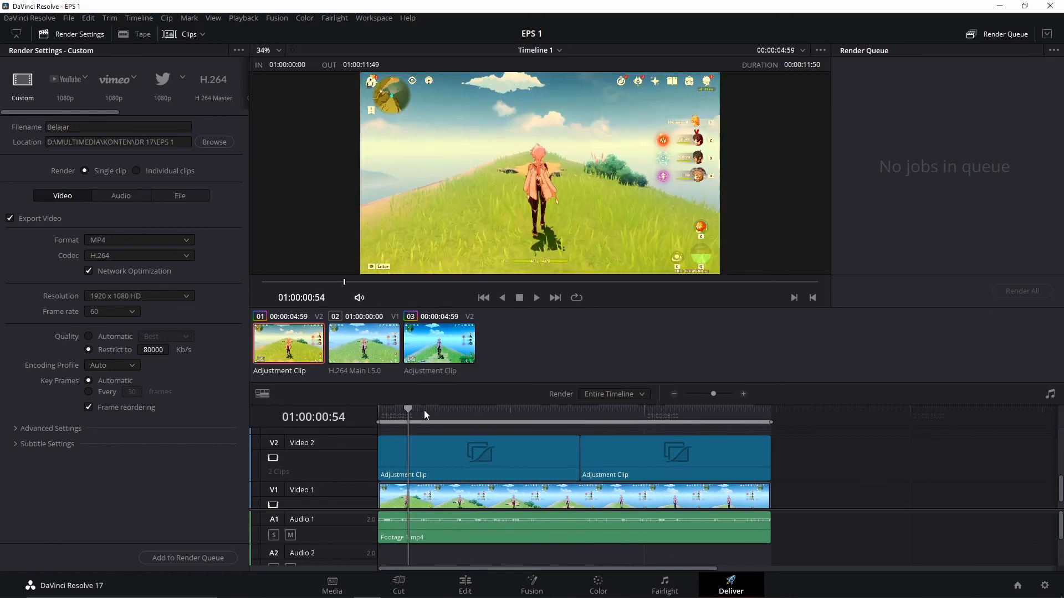
{"action": "left_click", "coordinate": [593, 394]}
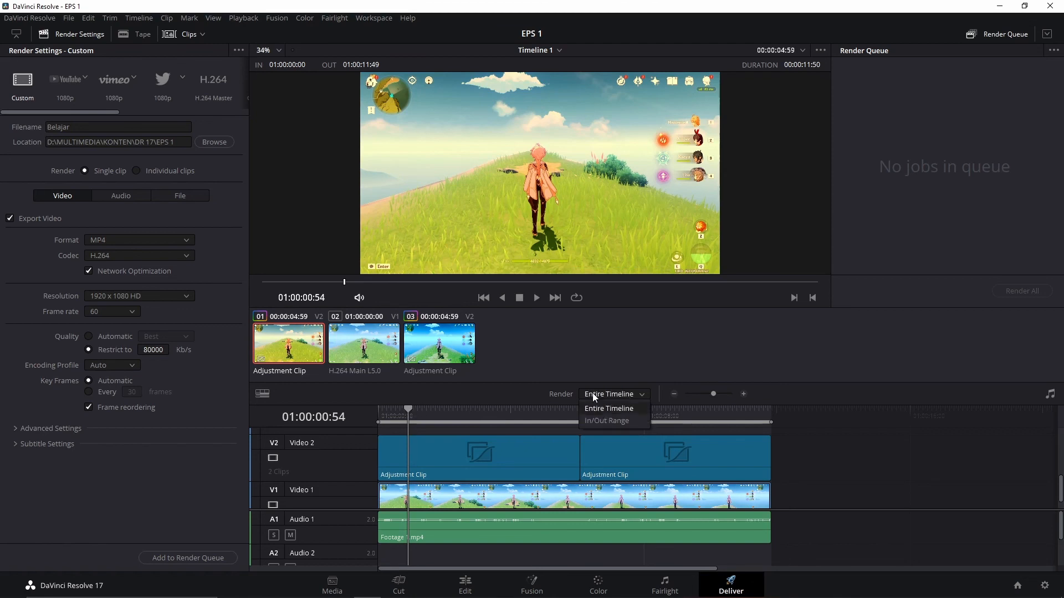
{"action": "left_click", "coordinate": [607, 421]}
{"action": "left_click", "coordinate": [406, 408]}
{"action": "right_click", "coordinate": [414, 409]}
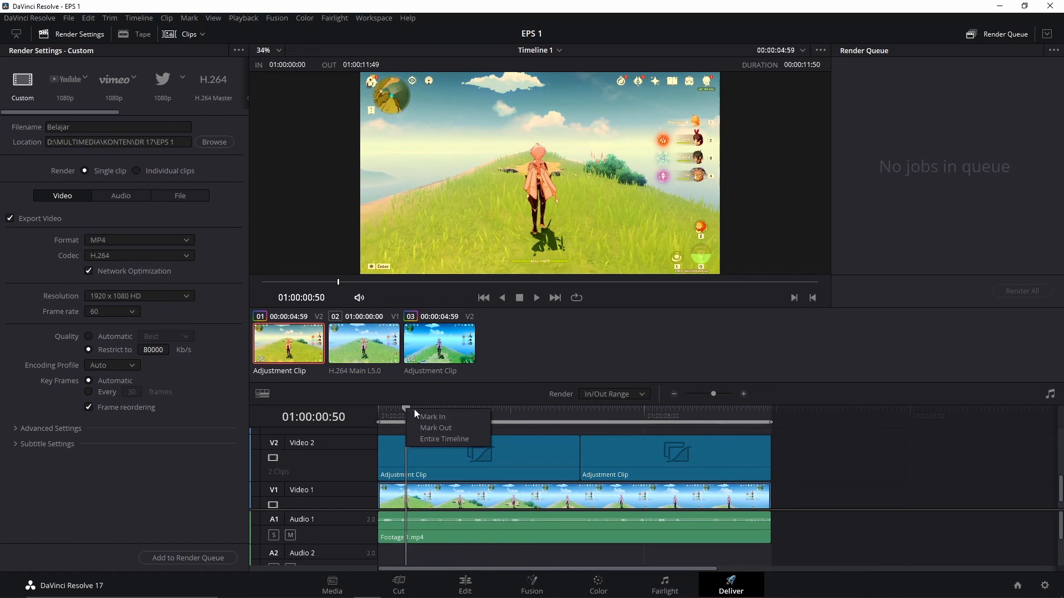
{"action": "left_click", "coordinate": [435, 416]}
{"action": "left_click_drag", "start_coordinate": [404, 420], "coordinate": [662, 409]}
{"action": "right_click", "coordinate": [662, 409]}
{"action": "left_click", "coordinate": [703, 430]}
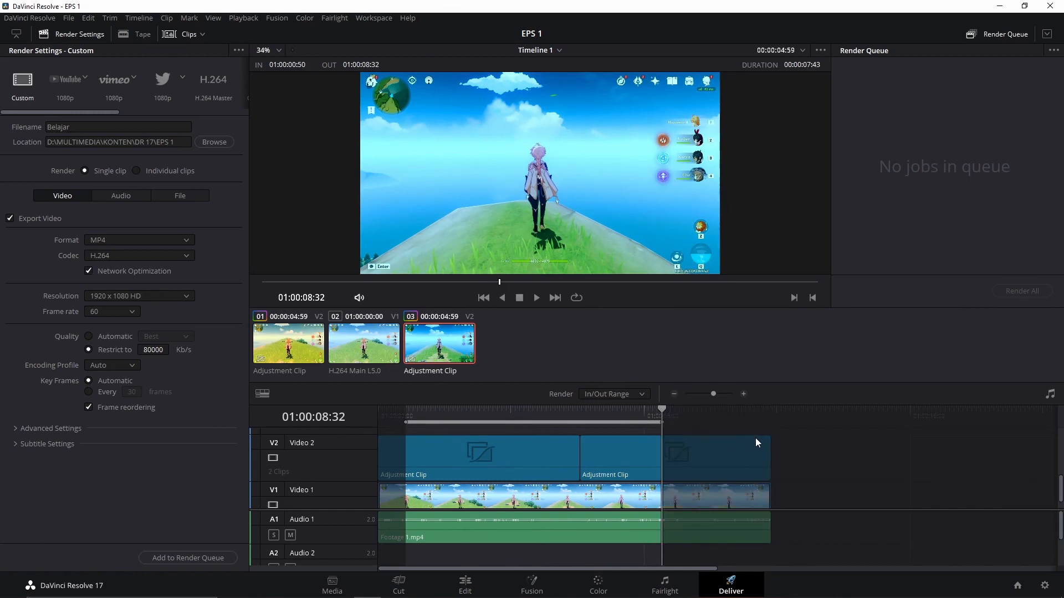
Set the render range to Entire Timeline and add the job to the render queue
{"action": "left_click", "coordinate": [547, 410]}
{"action": "left_click", "coordinate": [639, 396]}
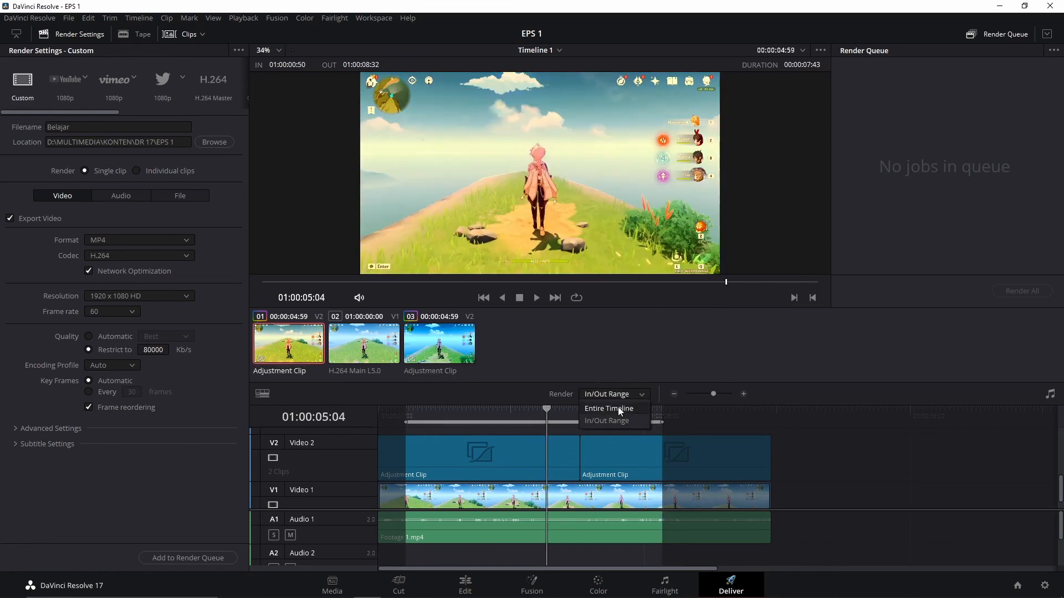
{"action": "left_click", "coordinate": [622, 408]}
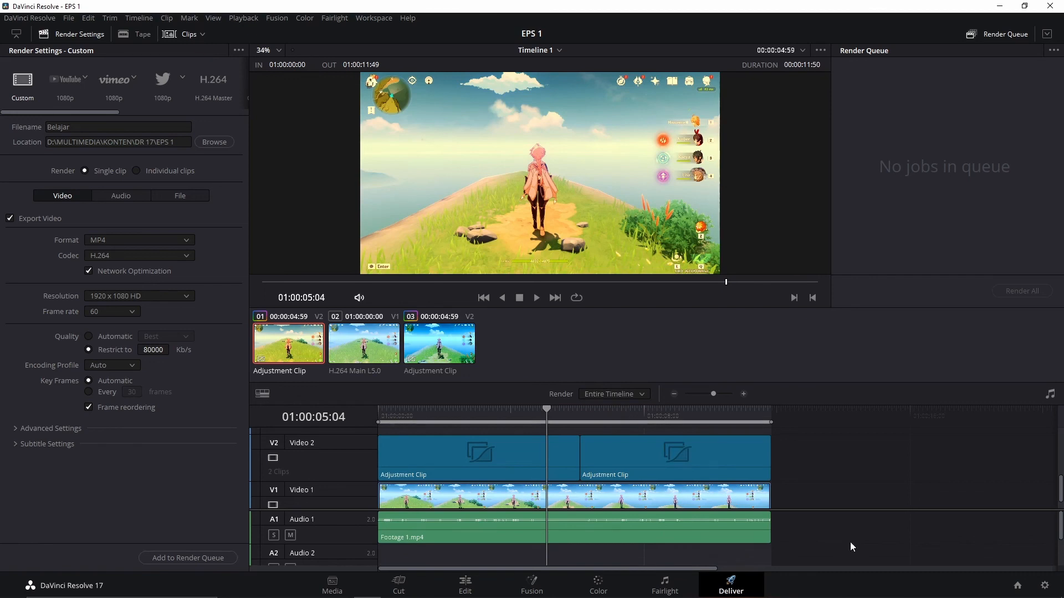
{"action": "left_click", "coordinate": [183, 557]}
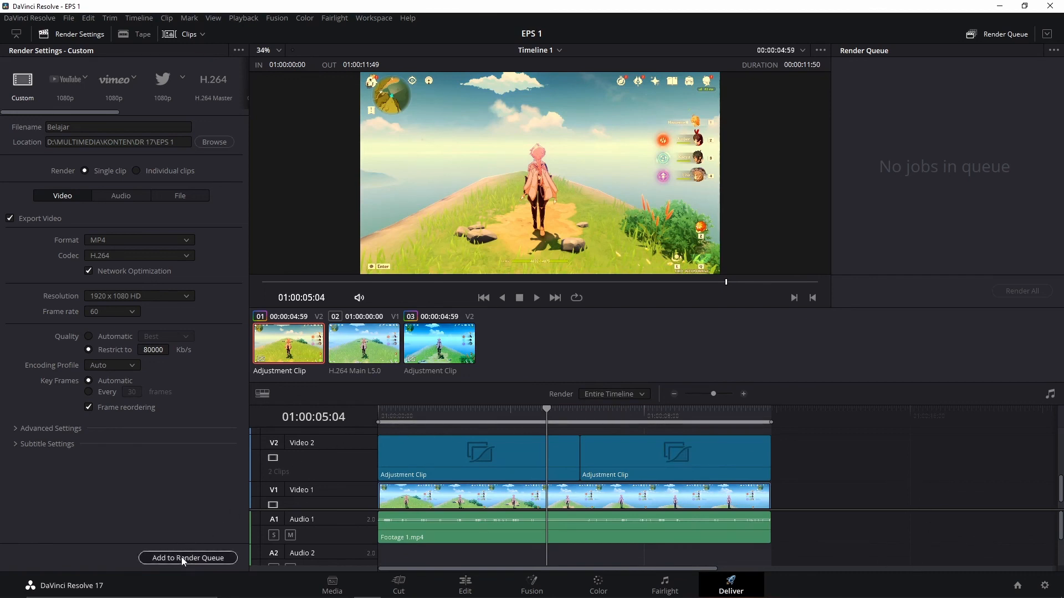